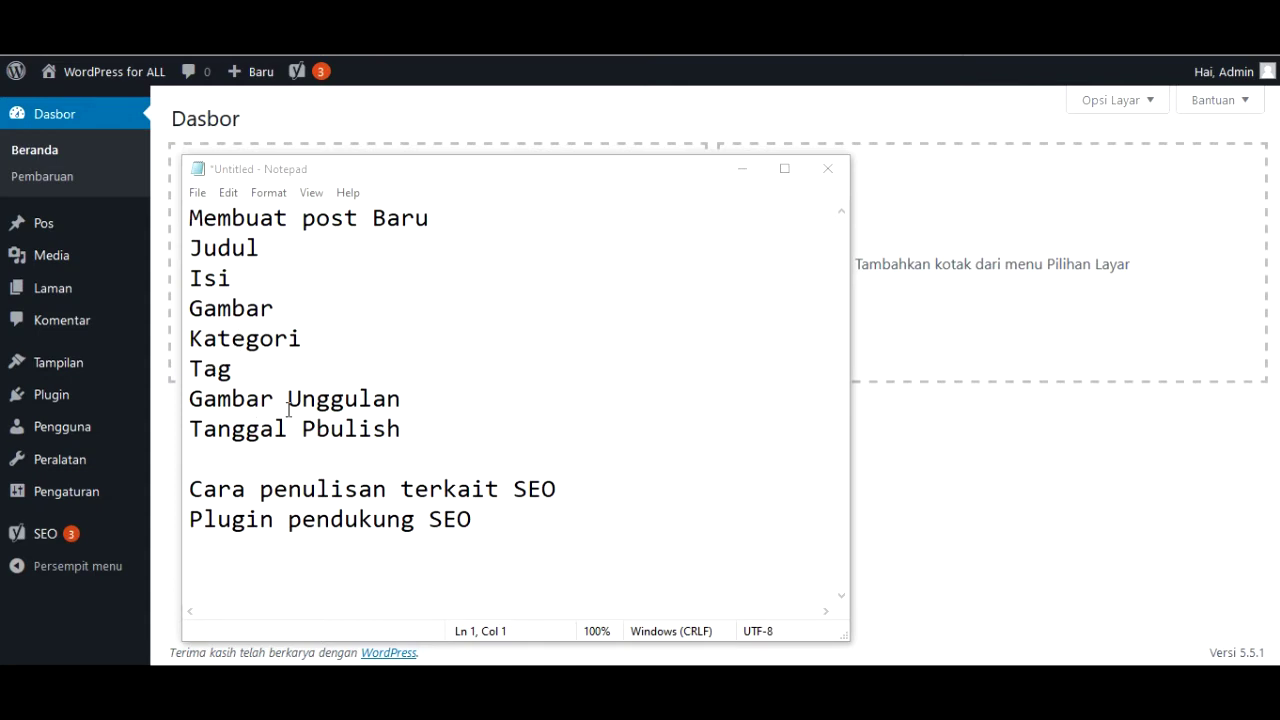
Insert a "u" after the "P" in the notes' "Tanggal Pbulish" line and highlight each of the two SEO lines in turn
left_click(317, 430)
type("u")
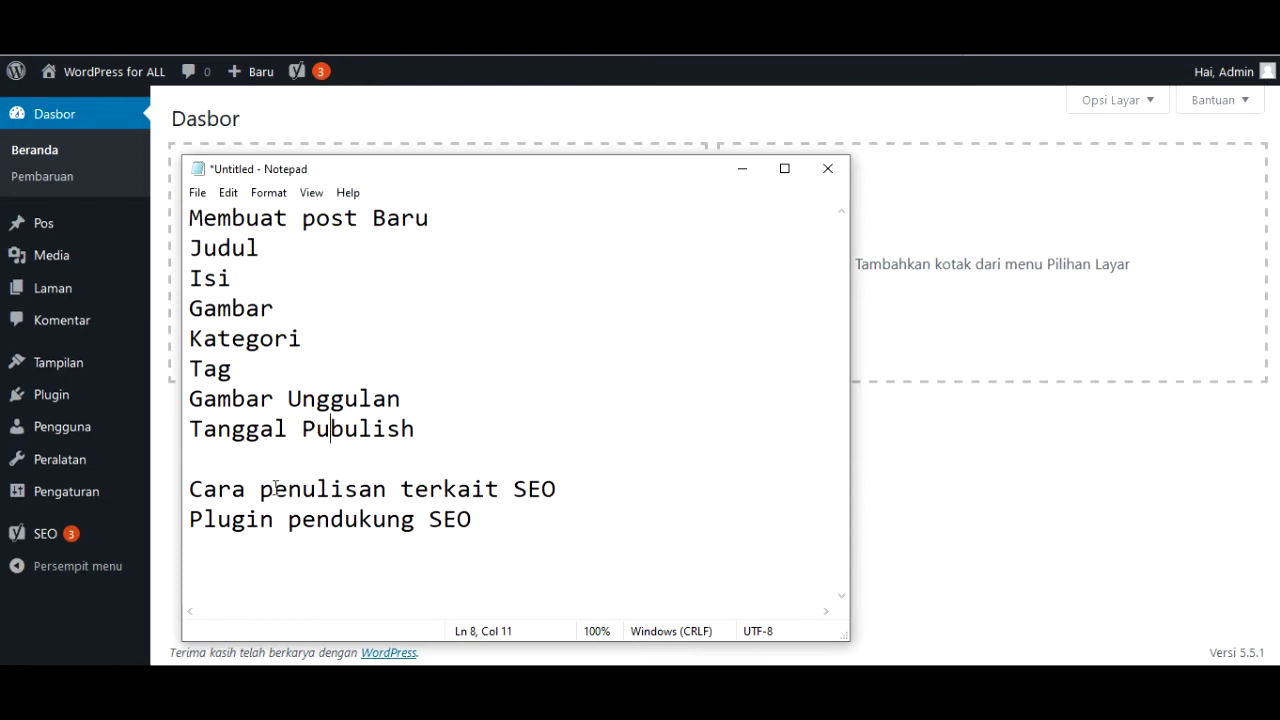
left_click_drag(190, 489, 556, 489)
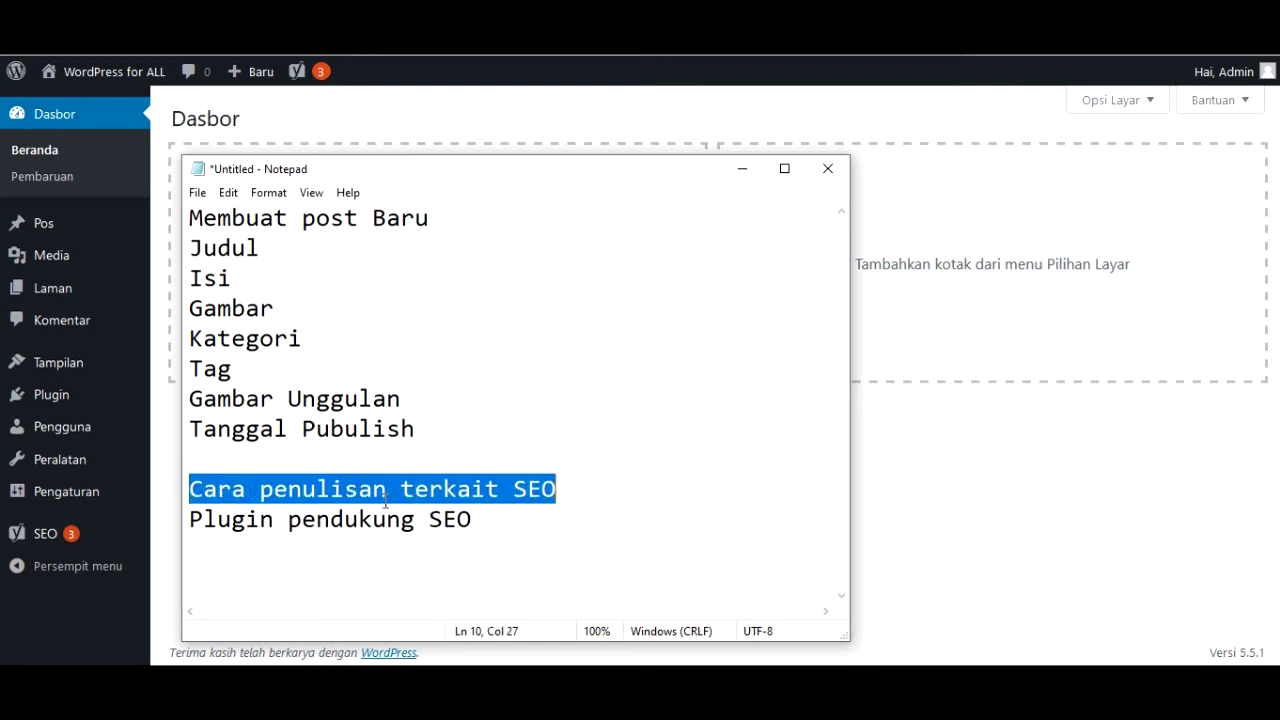
left_click(274, 519)
left_click_drag(190, 519, 480, 520)
left_click(486, 489)
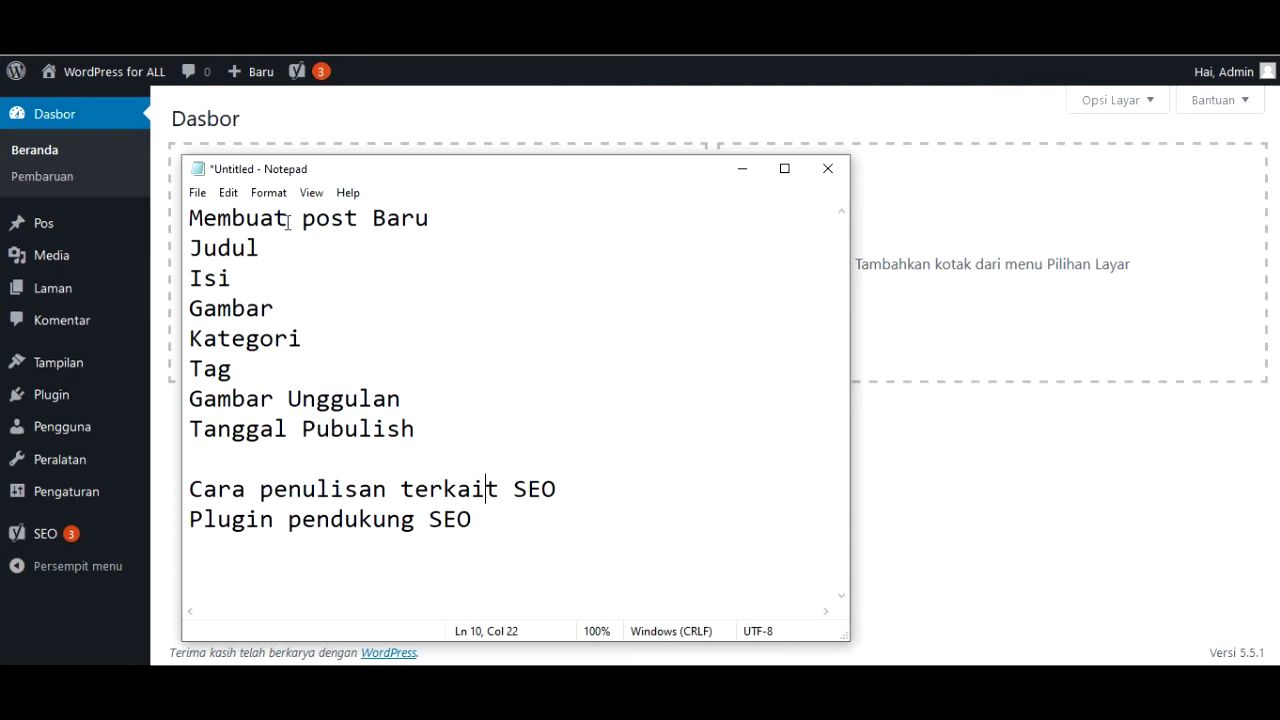
Minimise the notes and start a new post in the WordPress admin
left_click(741, 175)
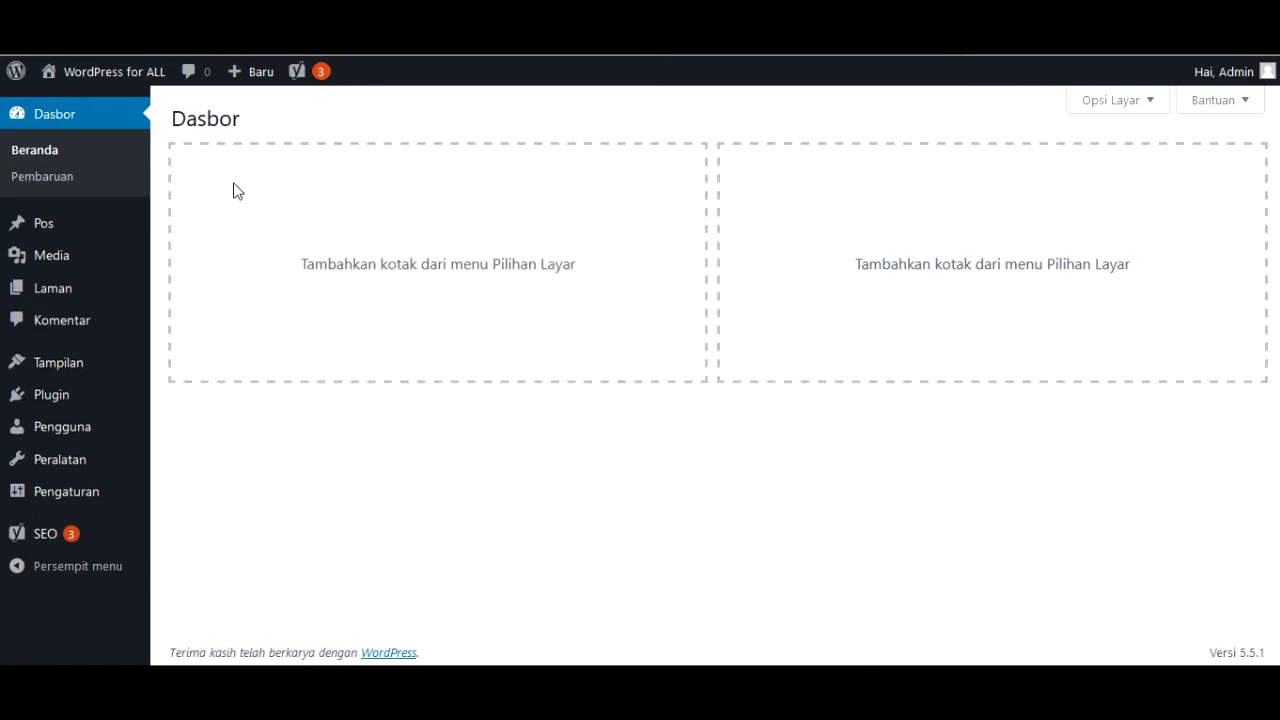
left_click(58, 229)
left_click(241, 122)
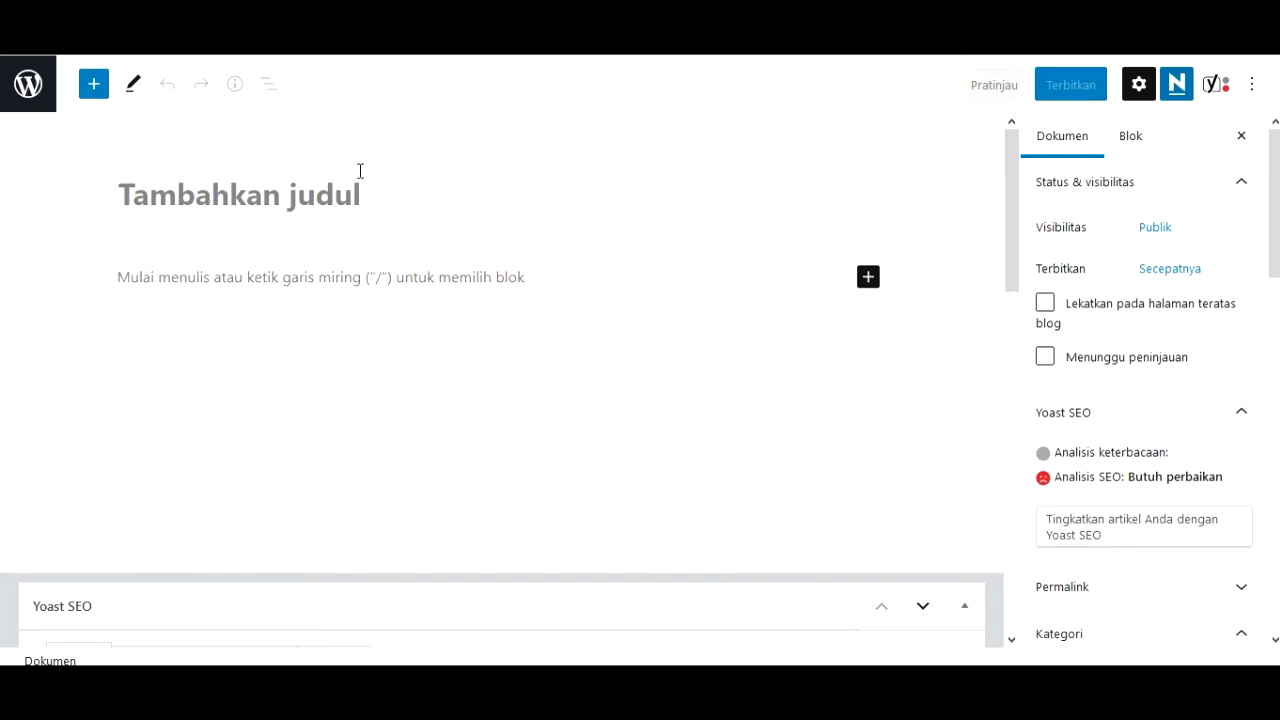
Search the web for "membuat posting baru di wordpress" in a new browser tab
key("ctrl+t")
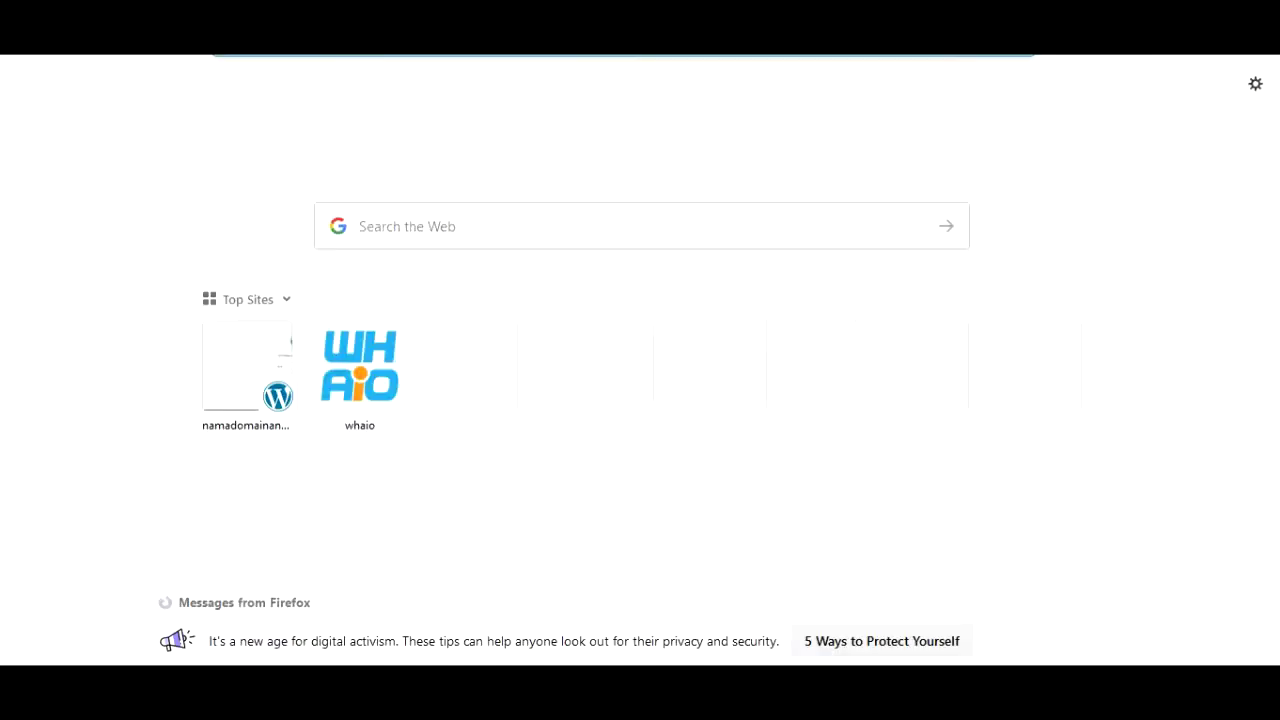
type("membuat")
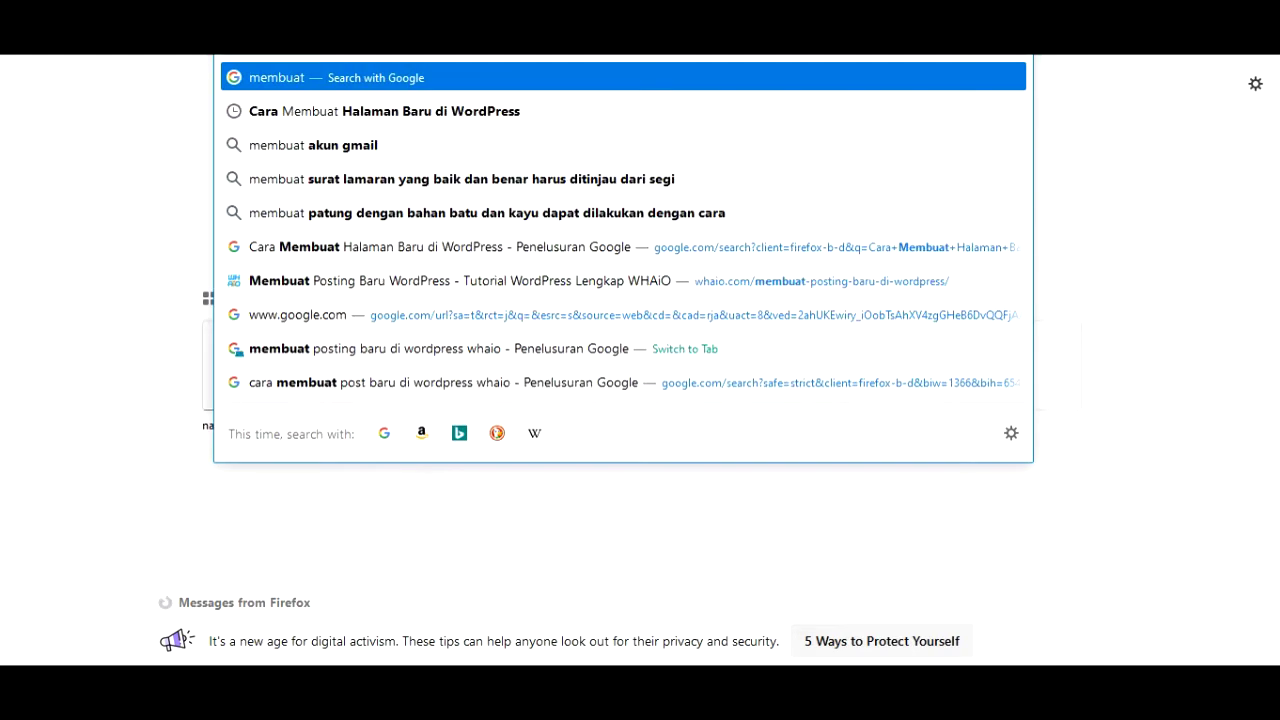
type(" pos")
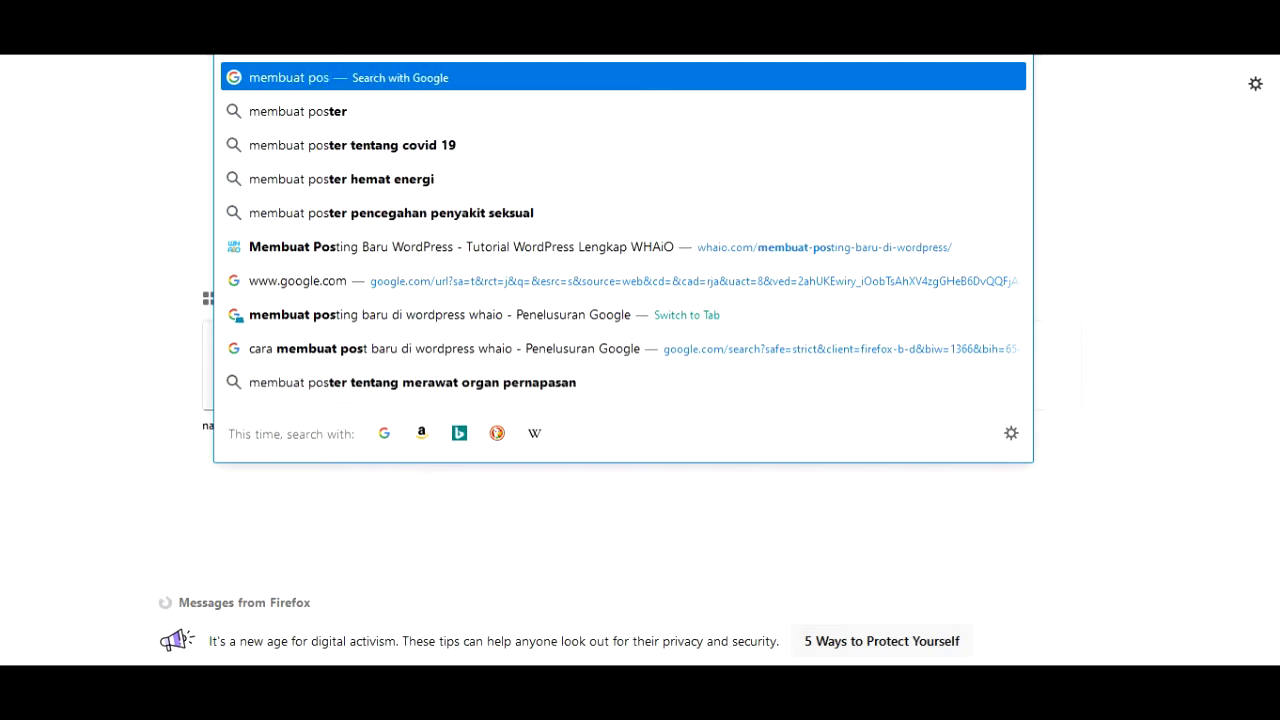
type("ting bar")
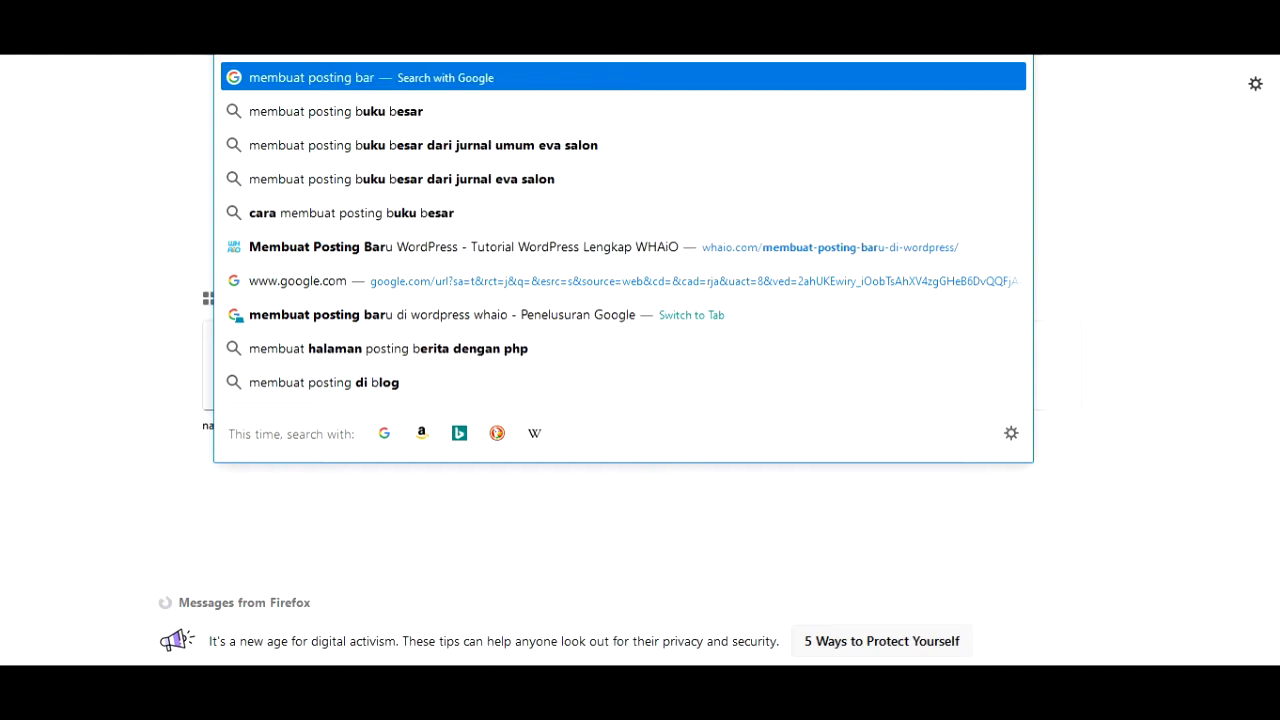
type("u di wordpress")
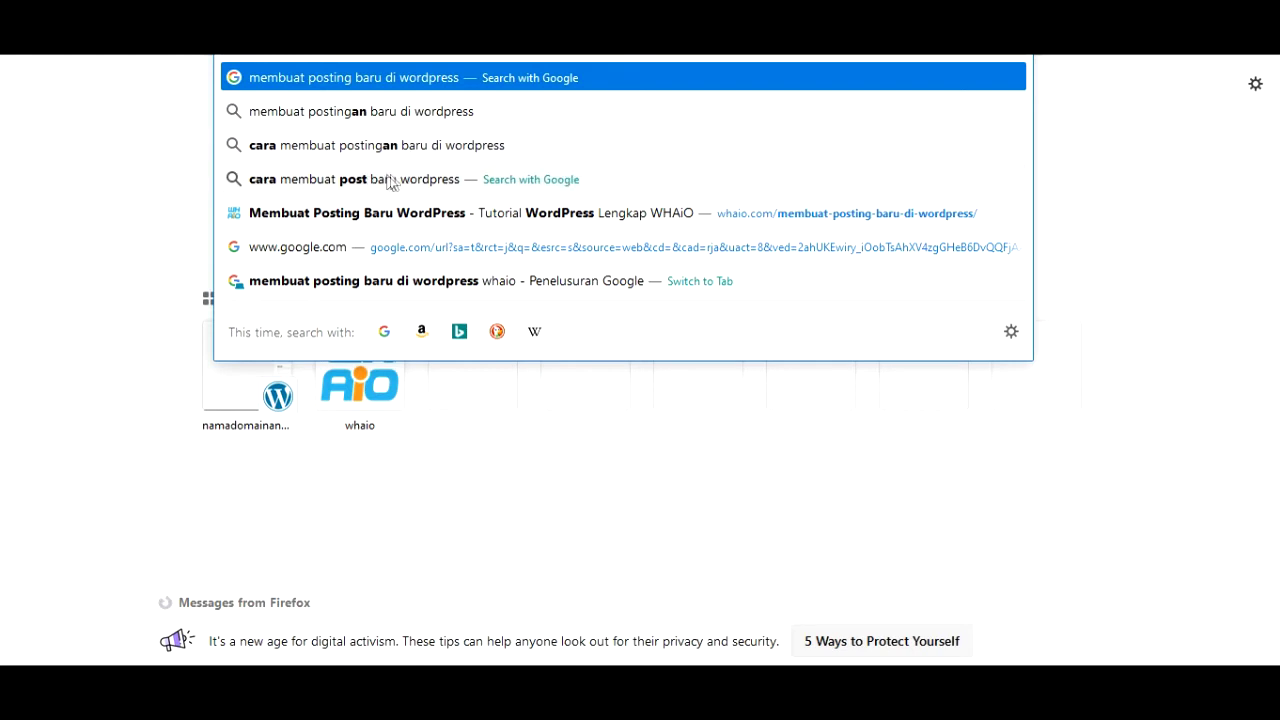
key("Return")
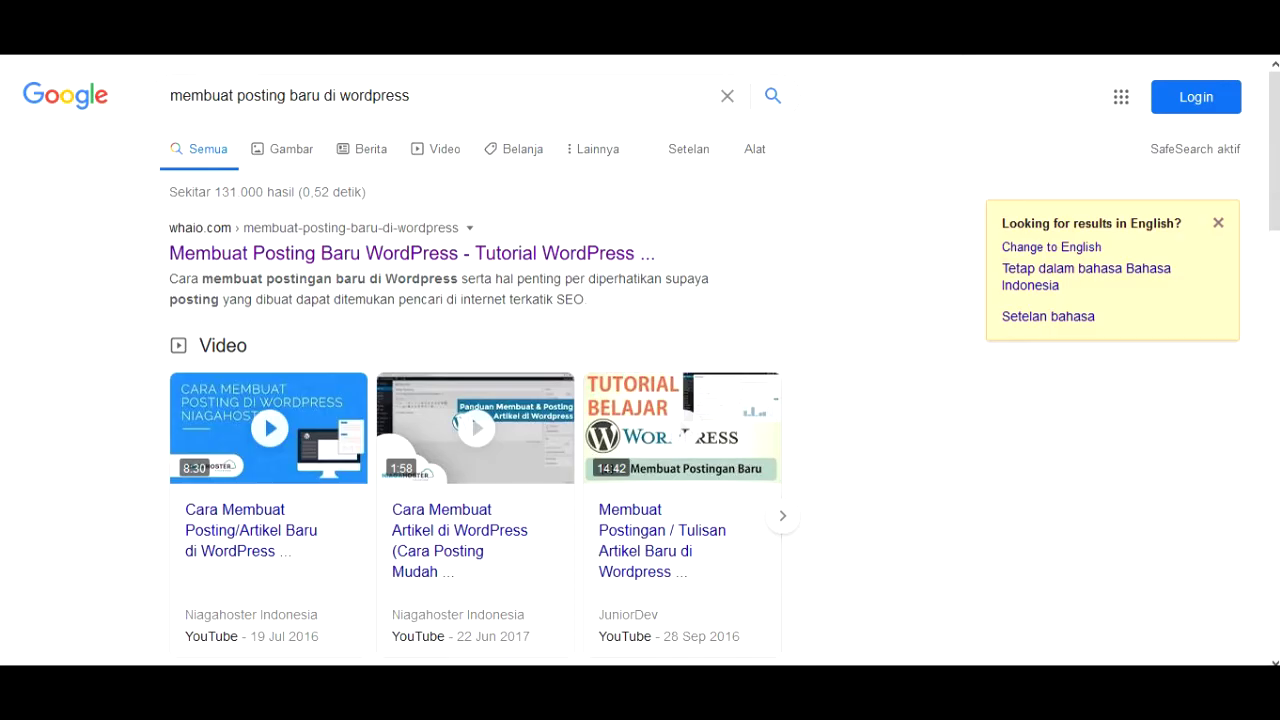
Open the whaio.com article "Membuat Posting Baru WordPress" and skim its advice on titles, content and visibility
left_click(372, 255)
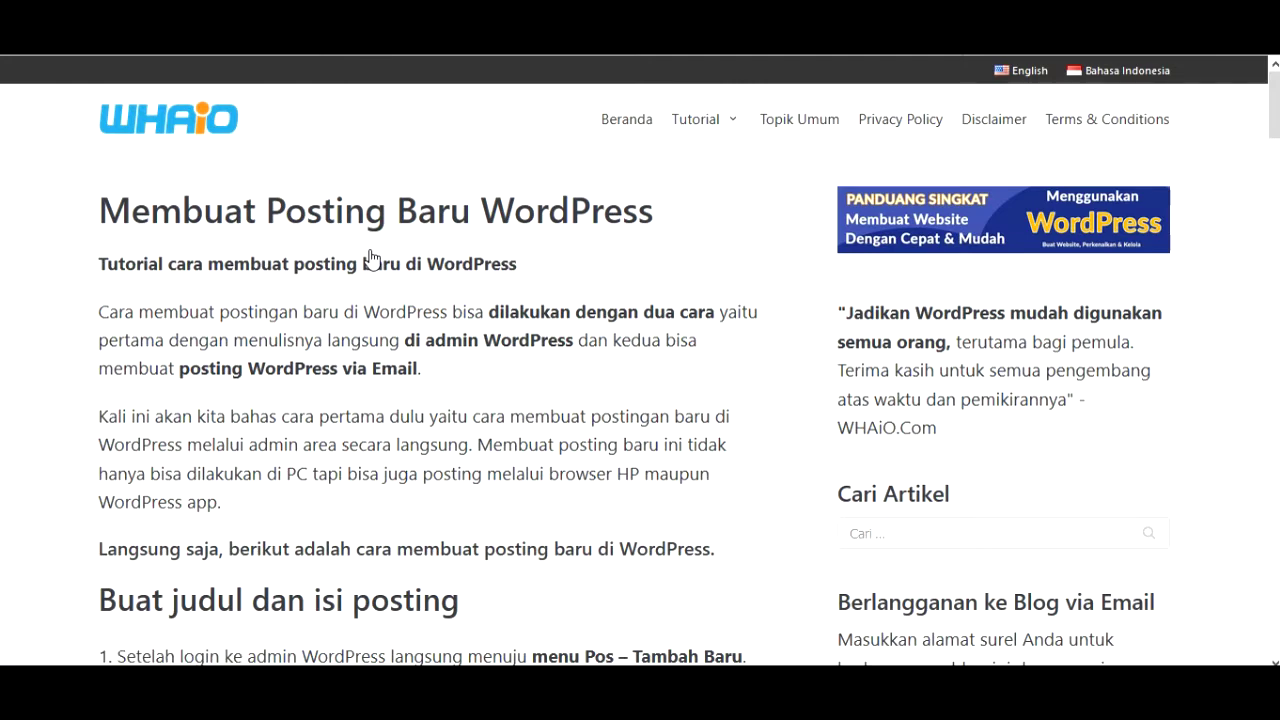
scroll(372, 260, "down", 6)
scroll(372, 263, "down", 5)
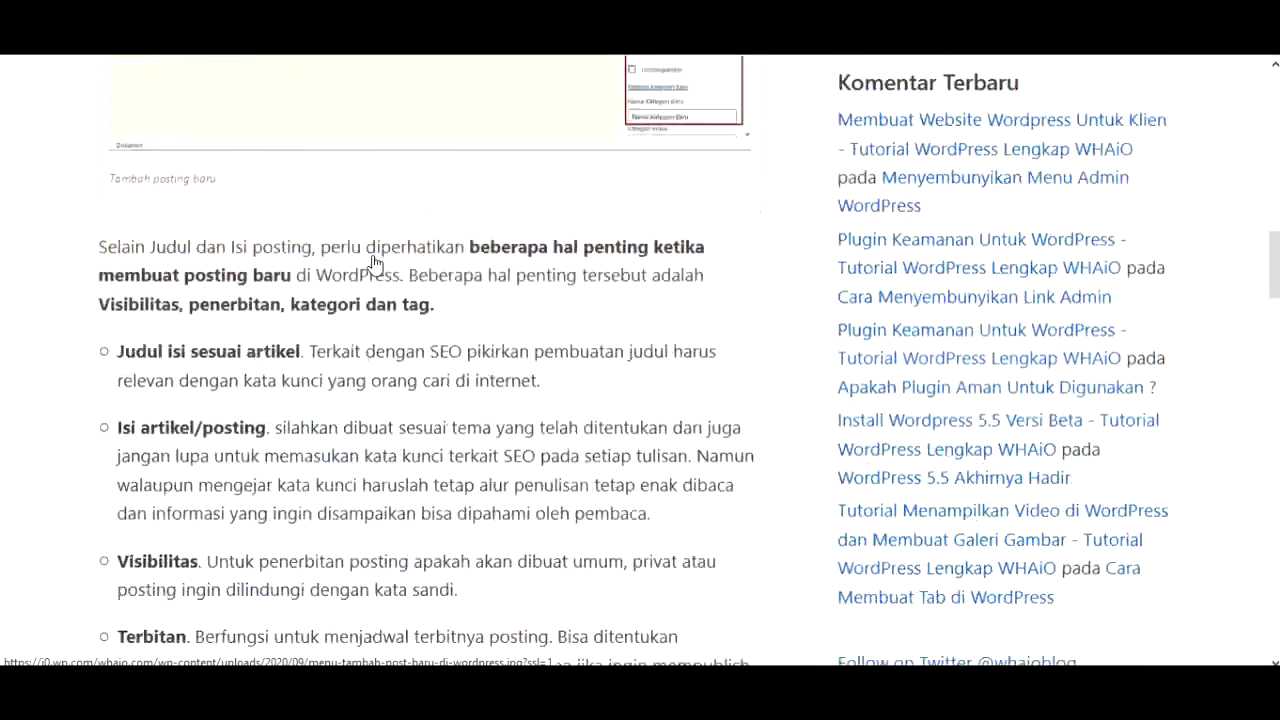
scroll(373, 258, "up", 12)
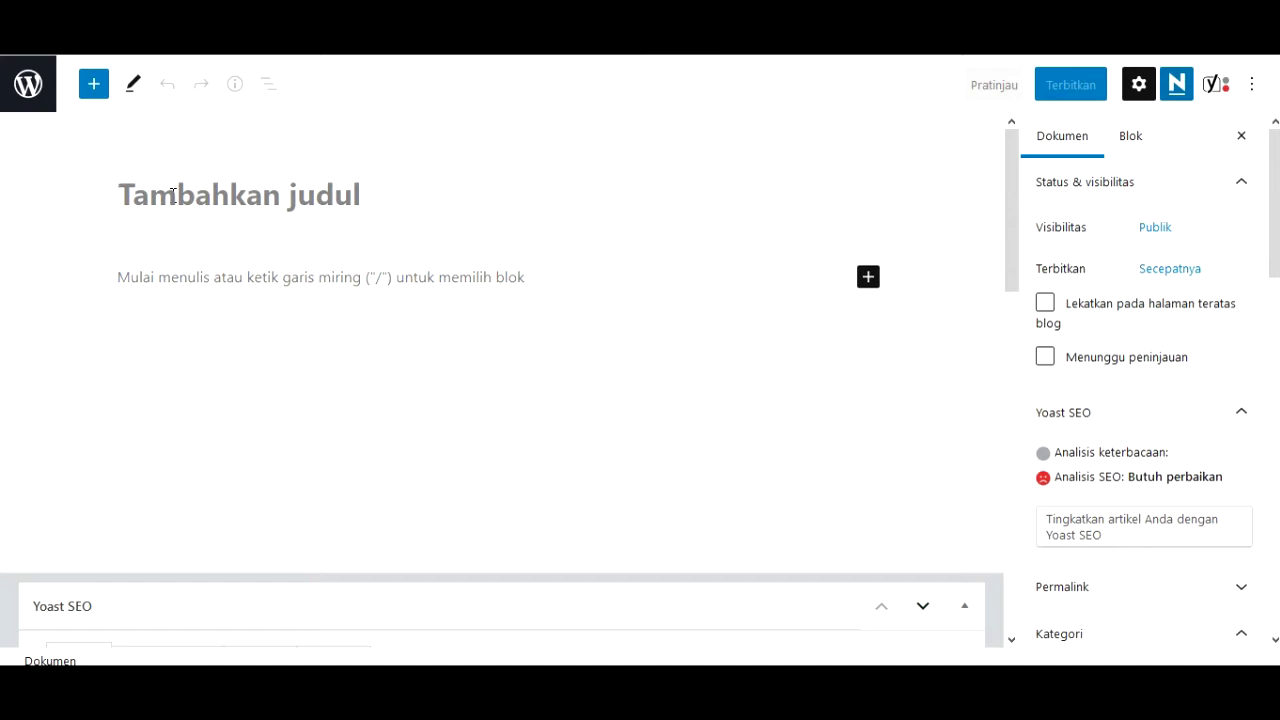
Title the new post "Cara Membuat Posting Baru di WordPress" and move into its first body paragraph
type("Cara ")
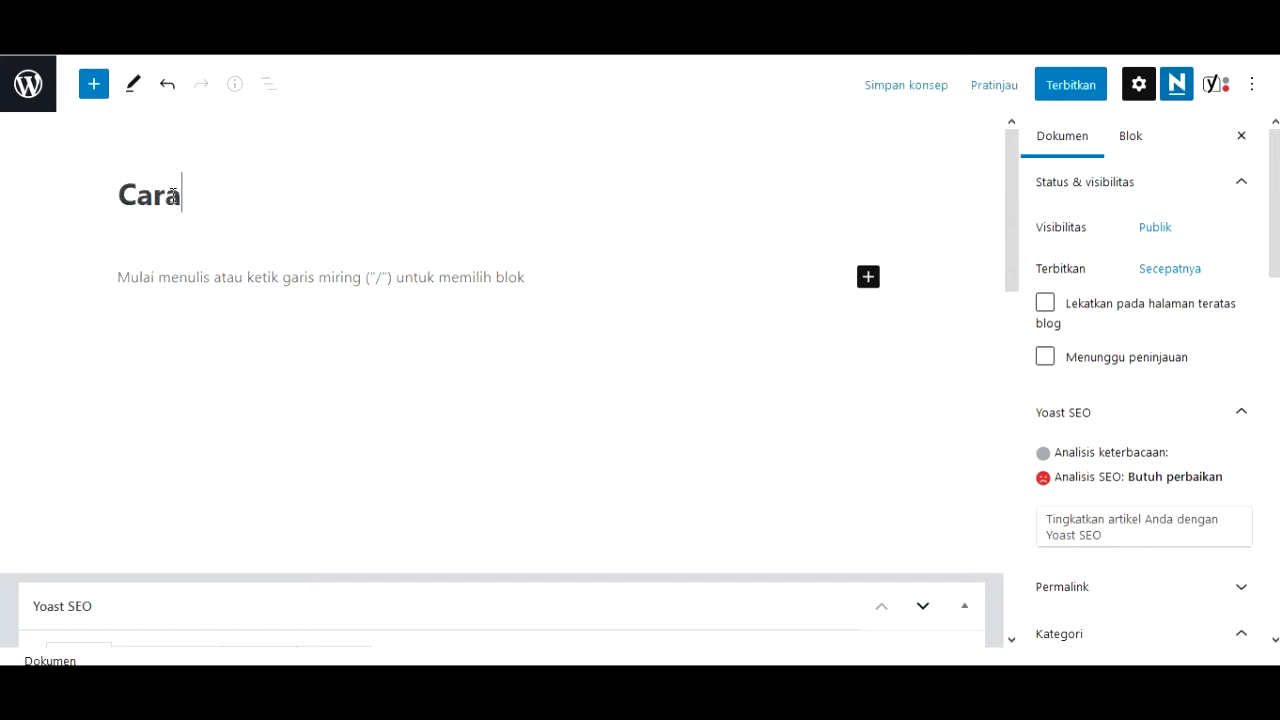
type("Membua")
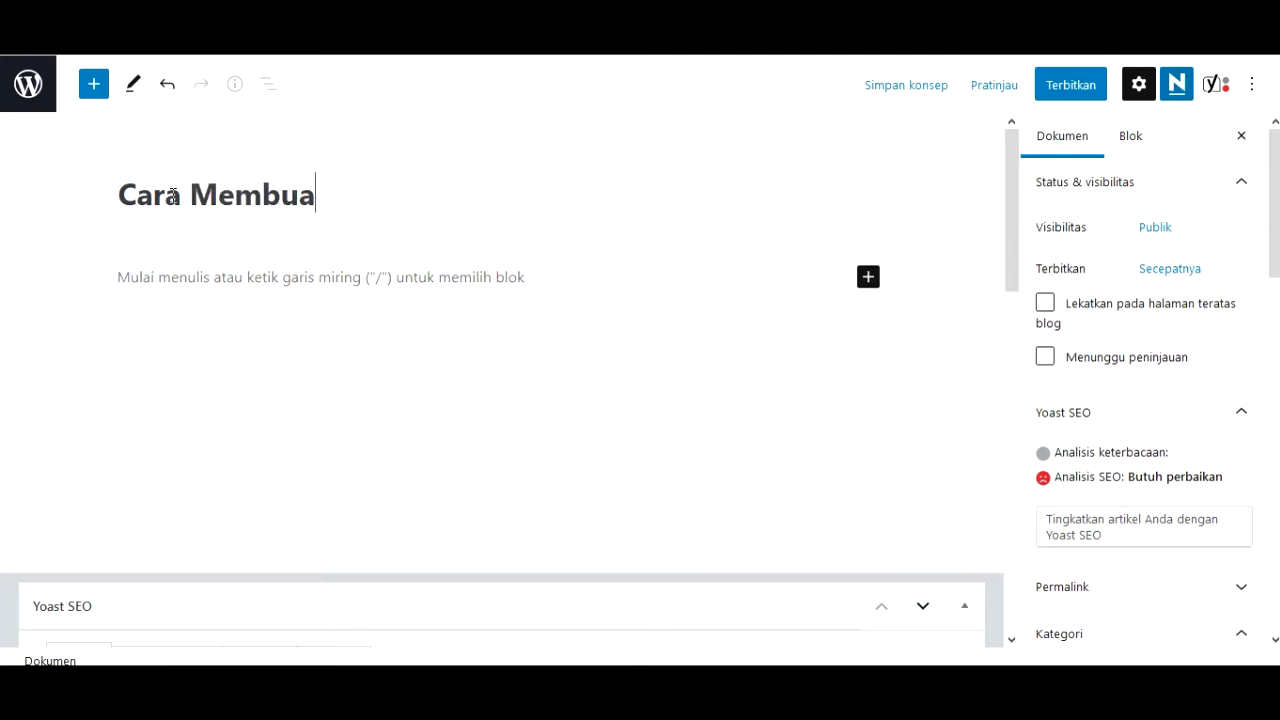
type("t Postin")
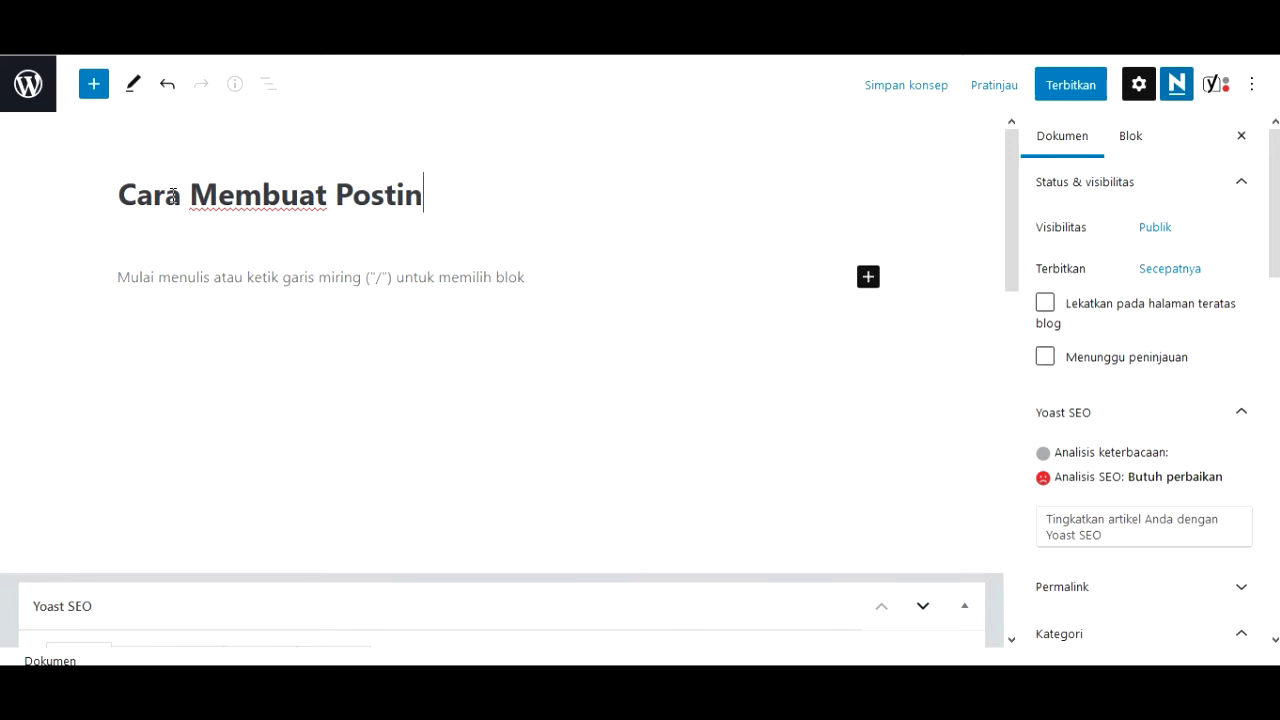
type("g Baru ")
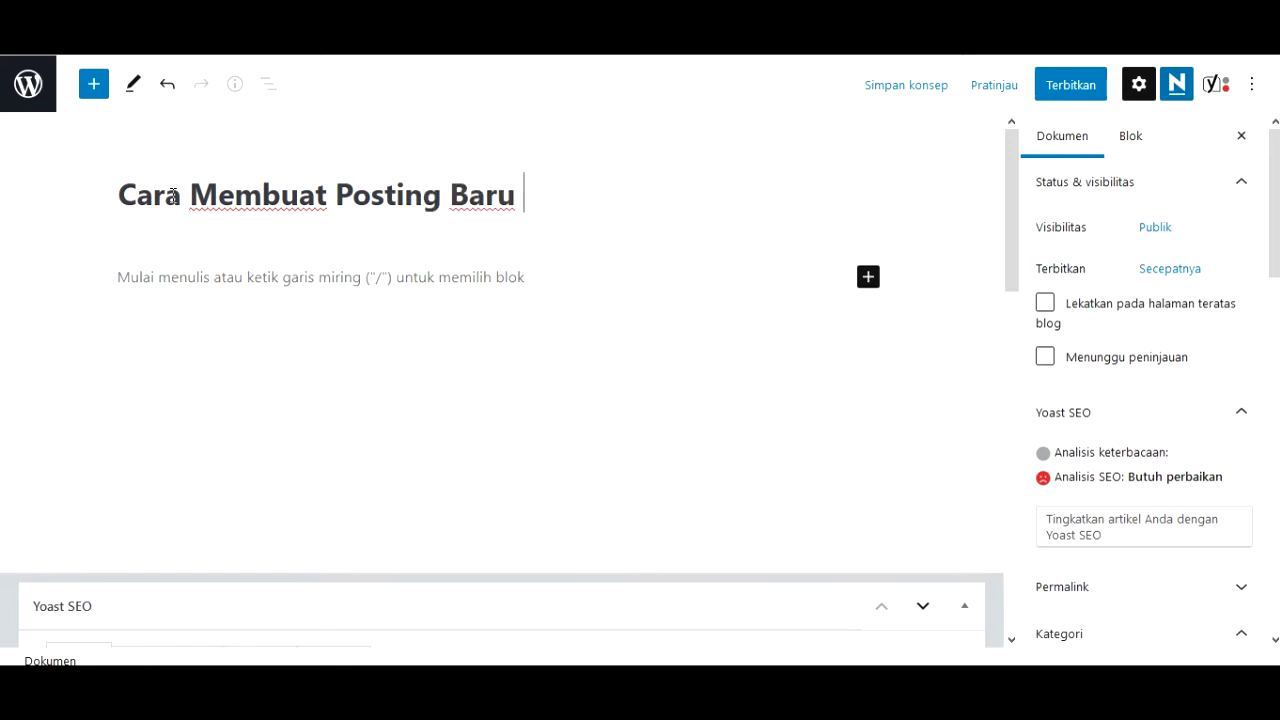
type("di Wo")
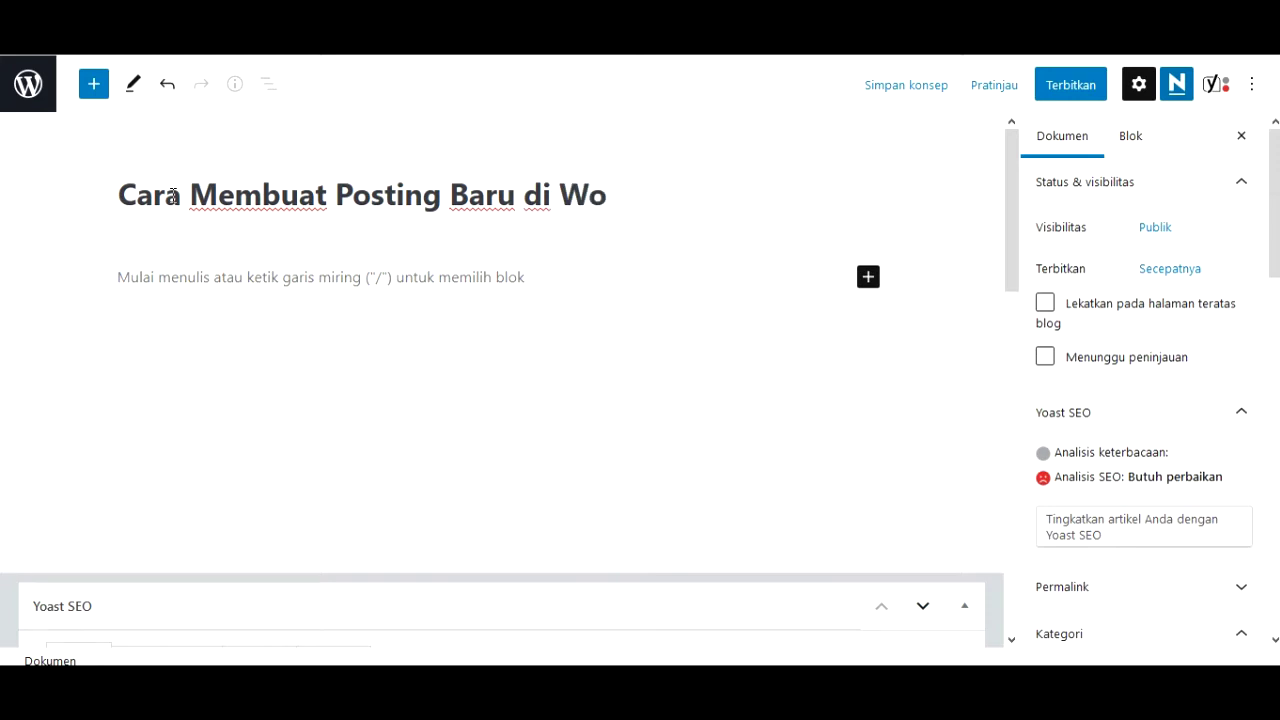
type("rd")
type("Press")
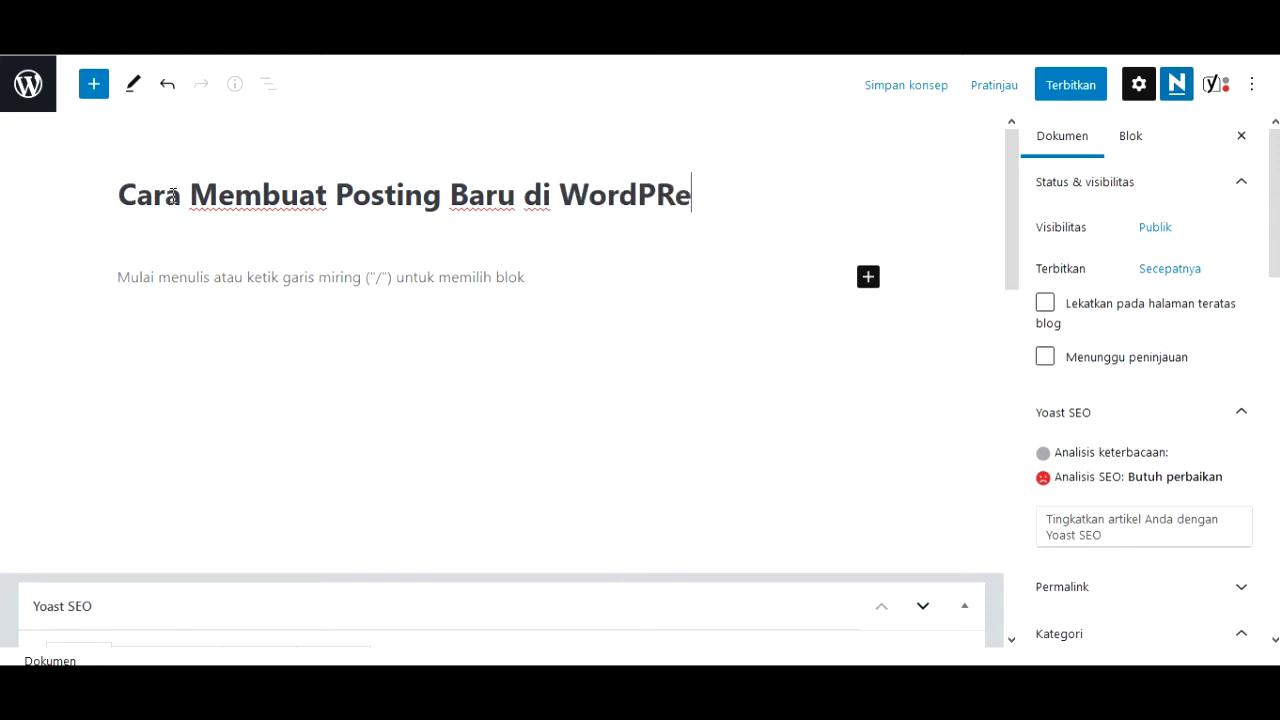
key("Return")
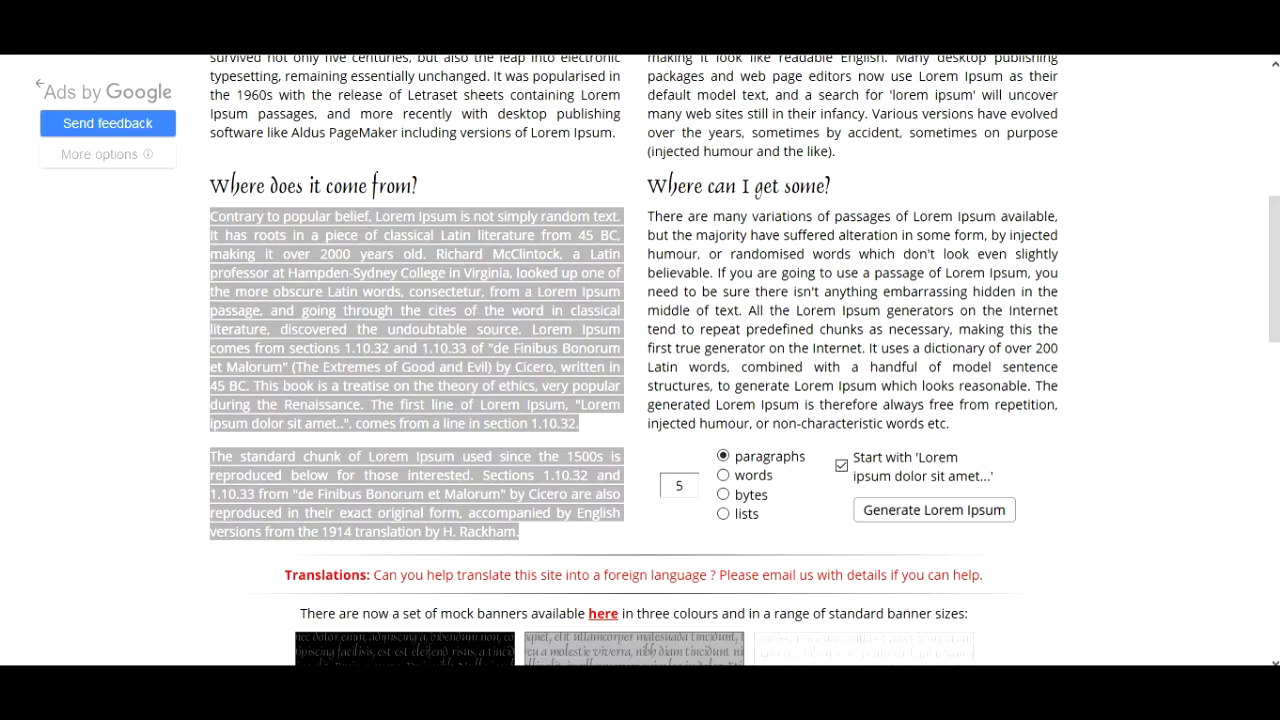
Copy both paragraphs under "Where does it come from?" on the Lorem Ipsum page and paste them into a blank Notepad document
left_click(366, 266)
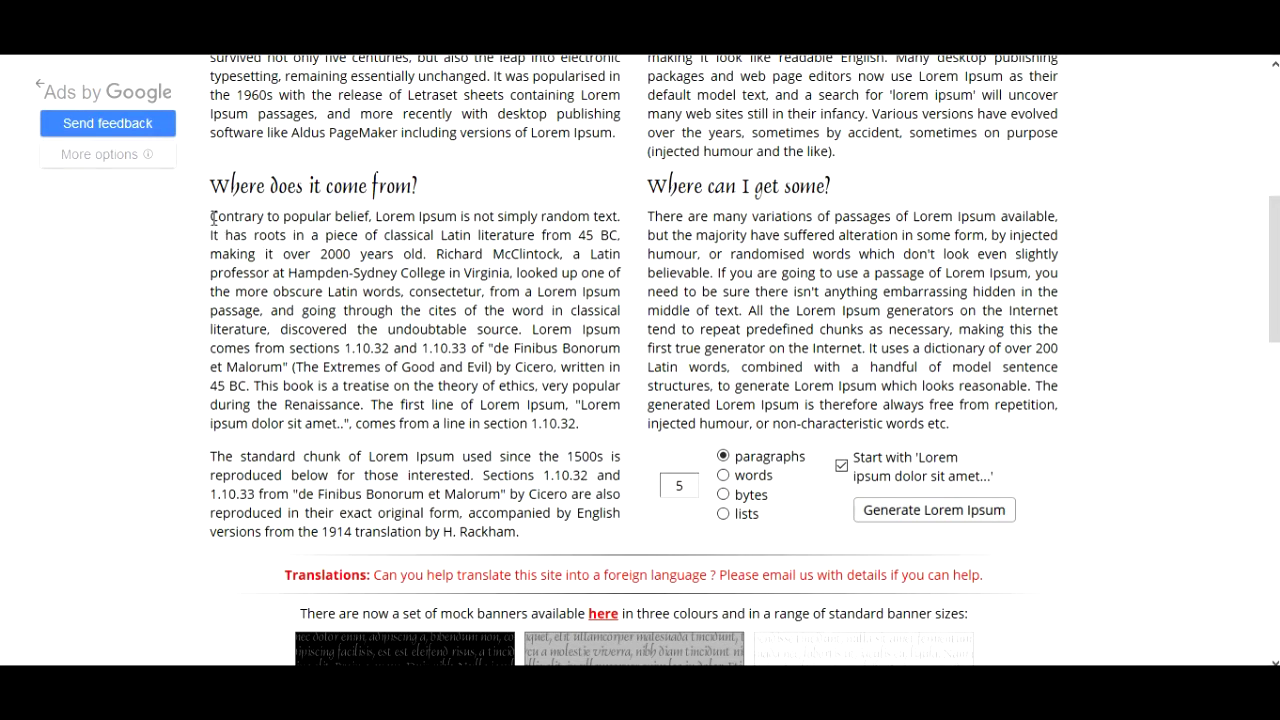
left_click_drag(212, 217, 548, 544)
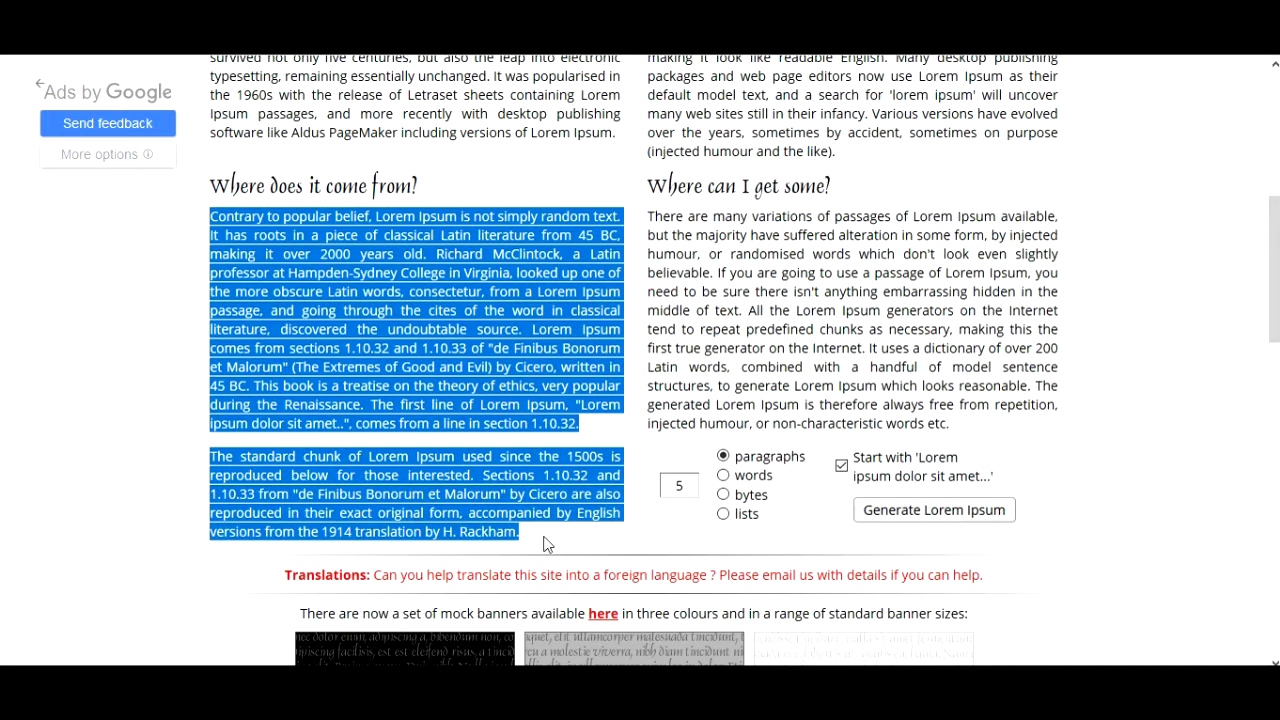
right_click(490, 366)
left_click(527, 373)
key("alt+Tab")
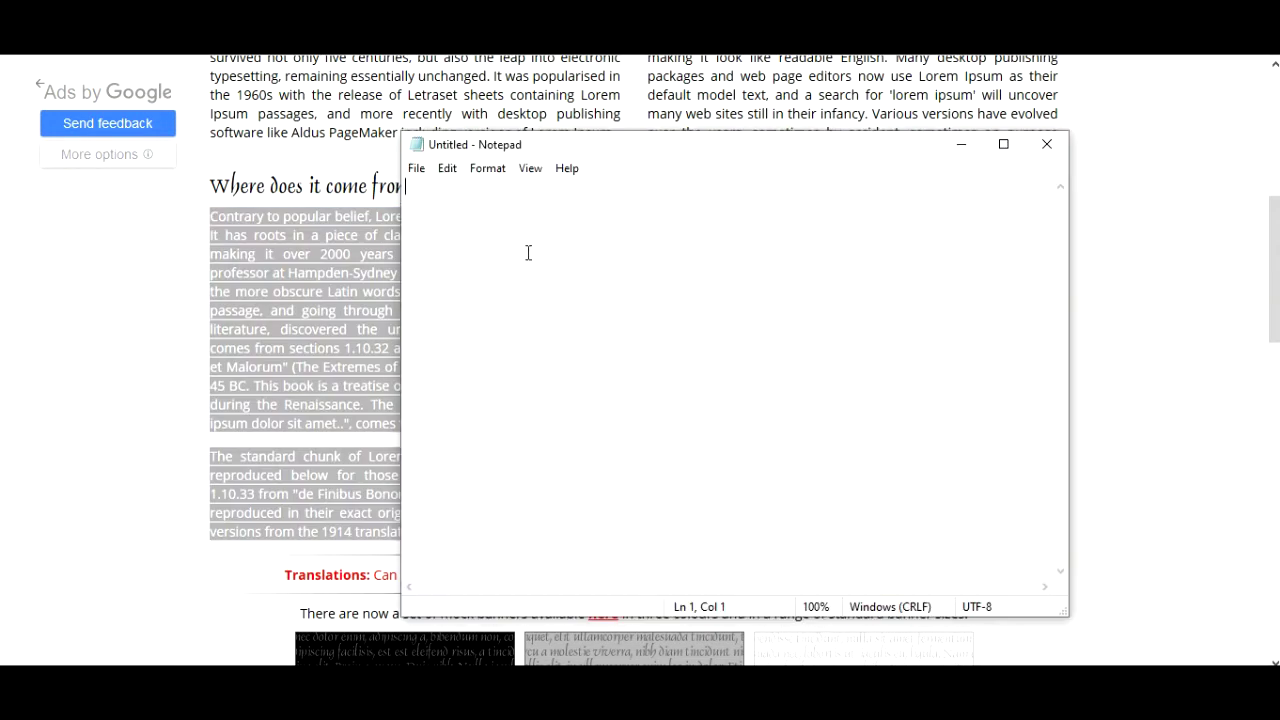
key("ctrl+v")
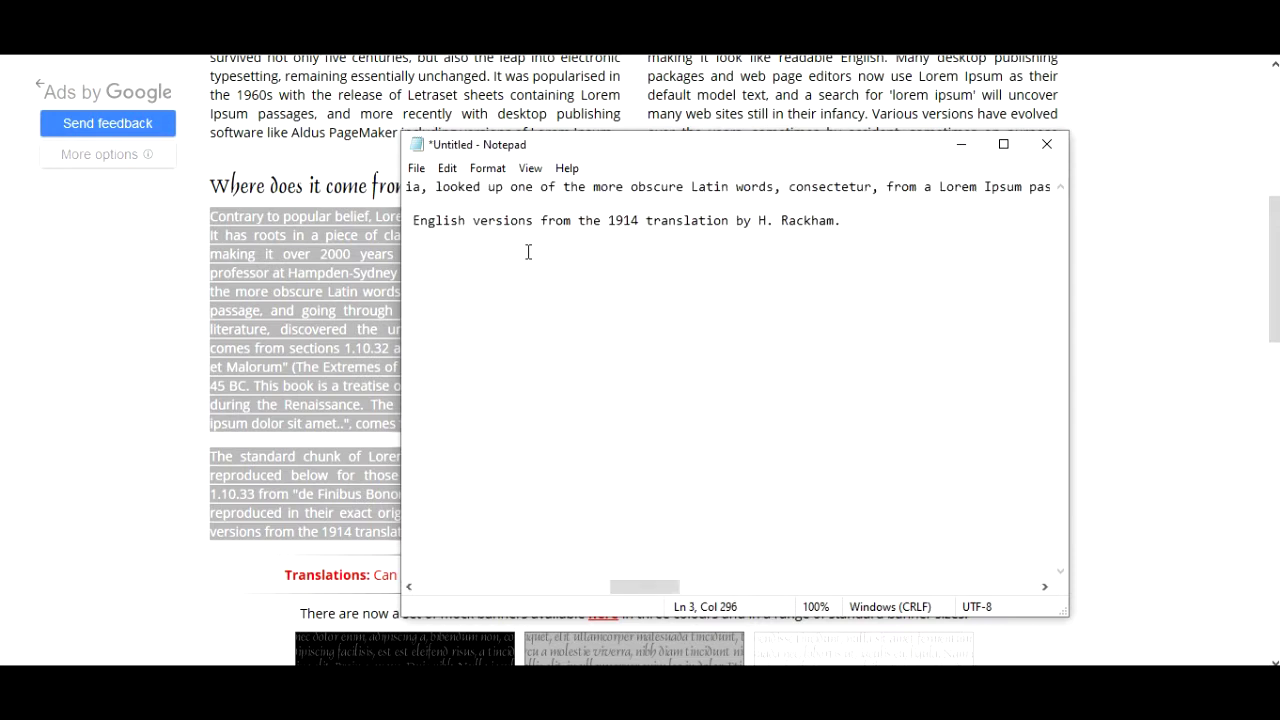
left_click_drag(646, 589, 450, 594)
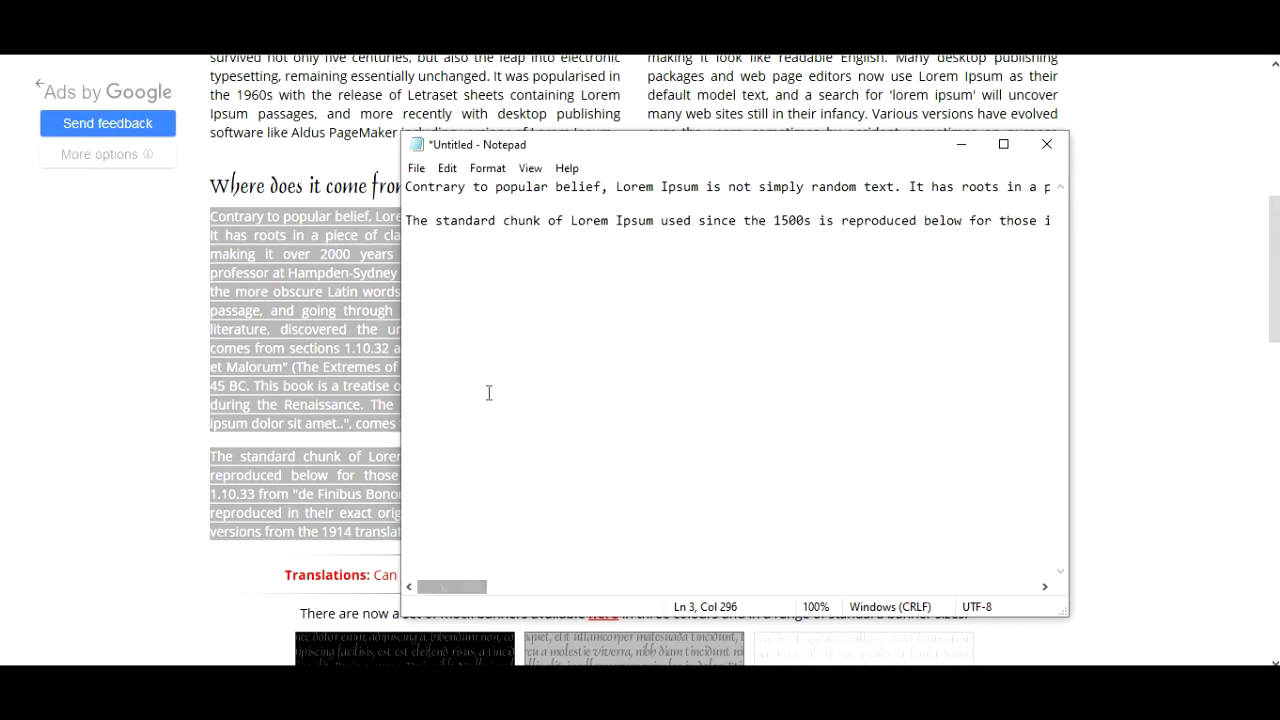
Copy the entire plain text from the Notepad document and minimise Notepad
left_click(502, 221)
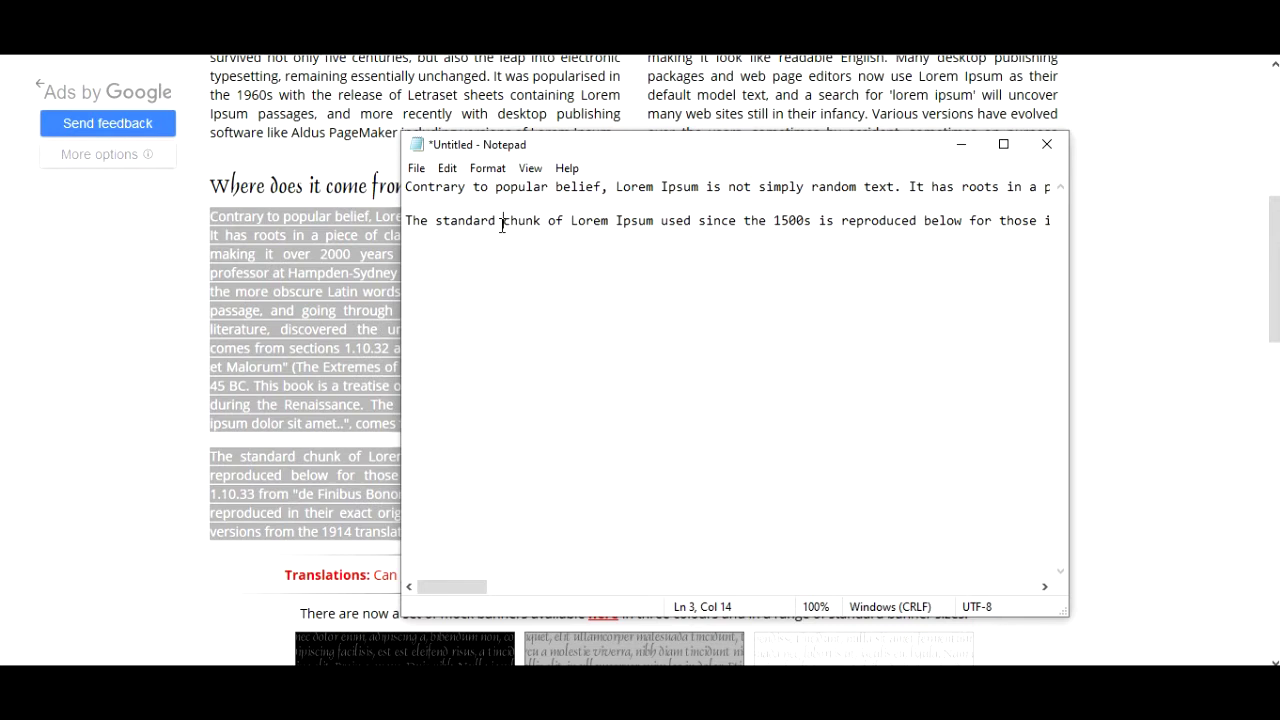
key("ctrl+a")
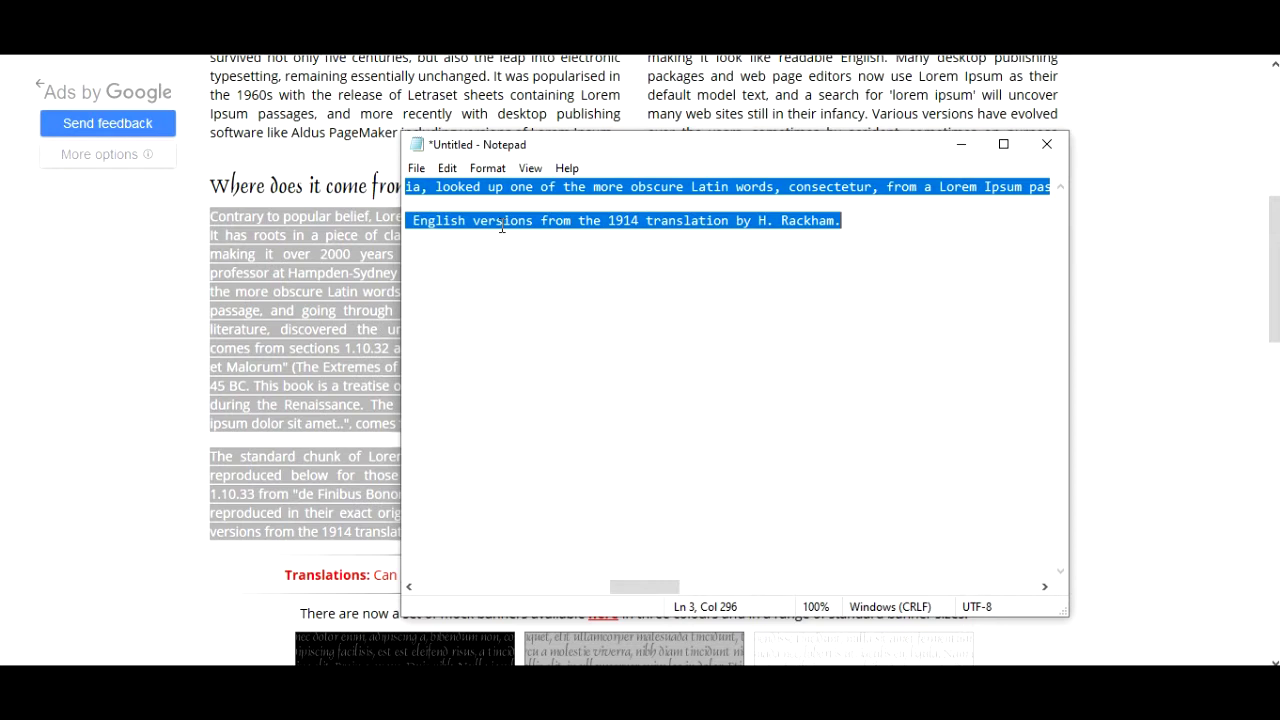
right_click(596, 222)
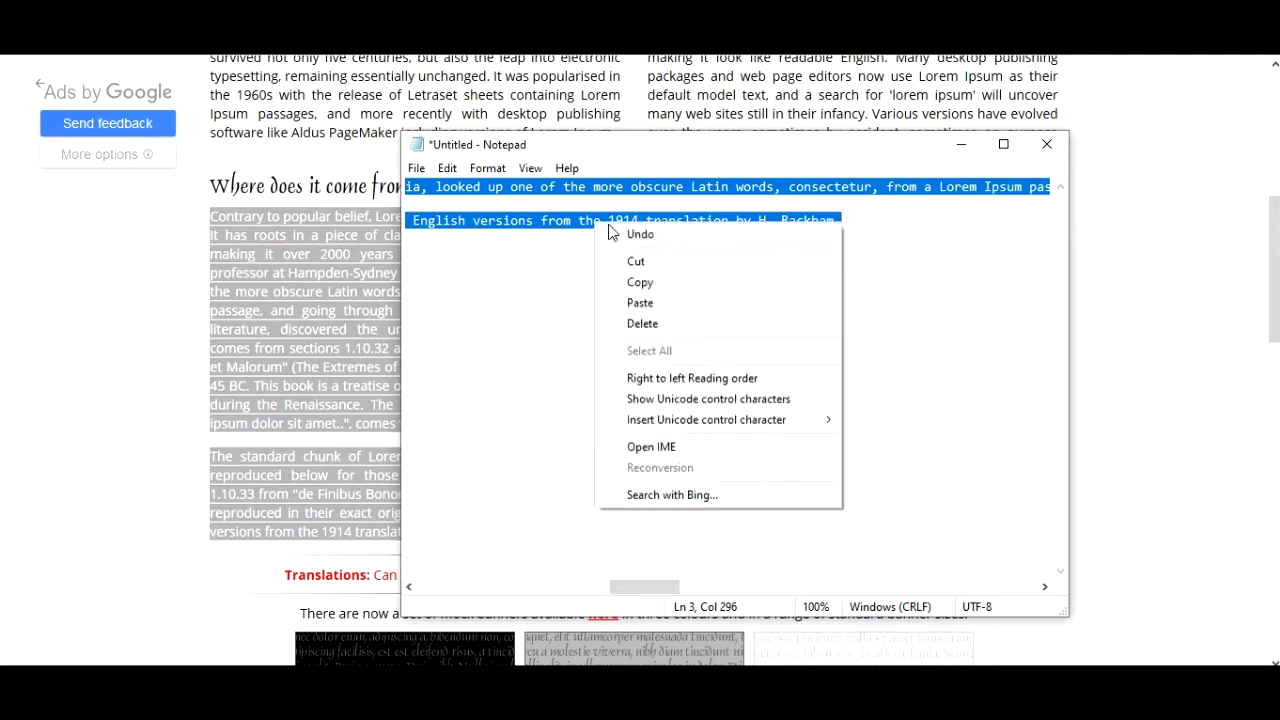
left_click(641, 278)
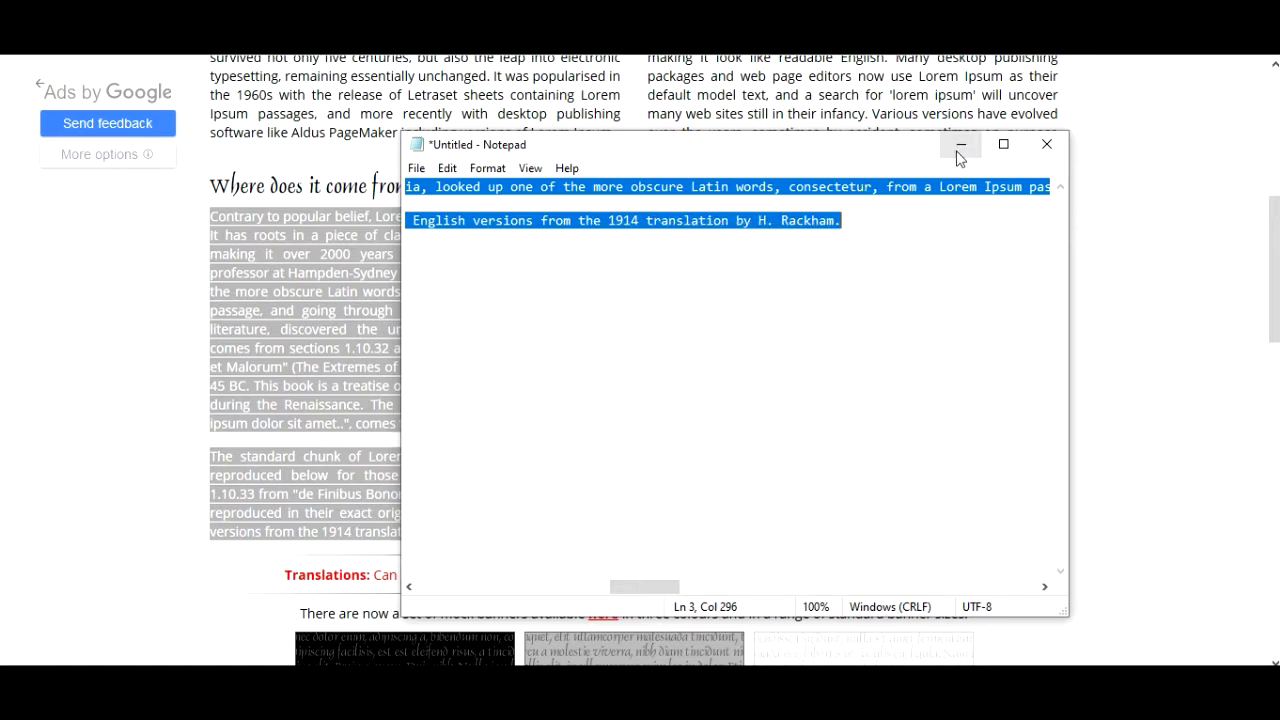
left_click(961, 144)
Return to the WordPress post editor and paste the copied Lorem Ipsum paragraphs as the post's body text
scroll(370, 225, "up", 3)
scroll(367, 228, "up", 2)
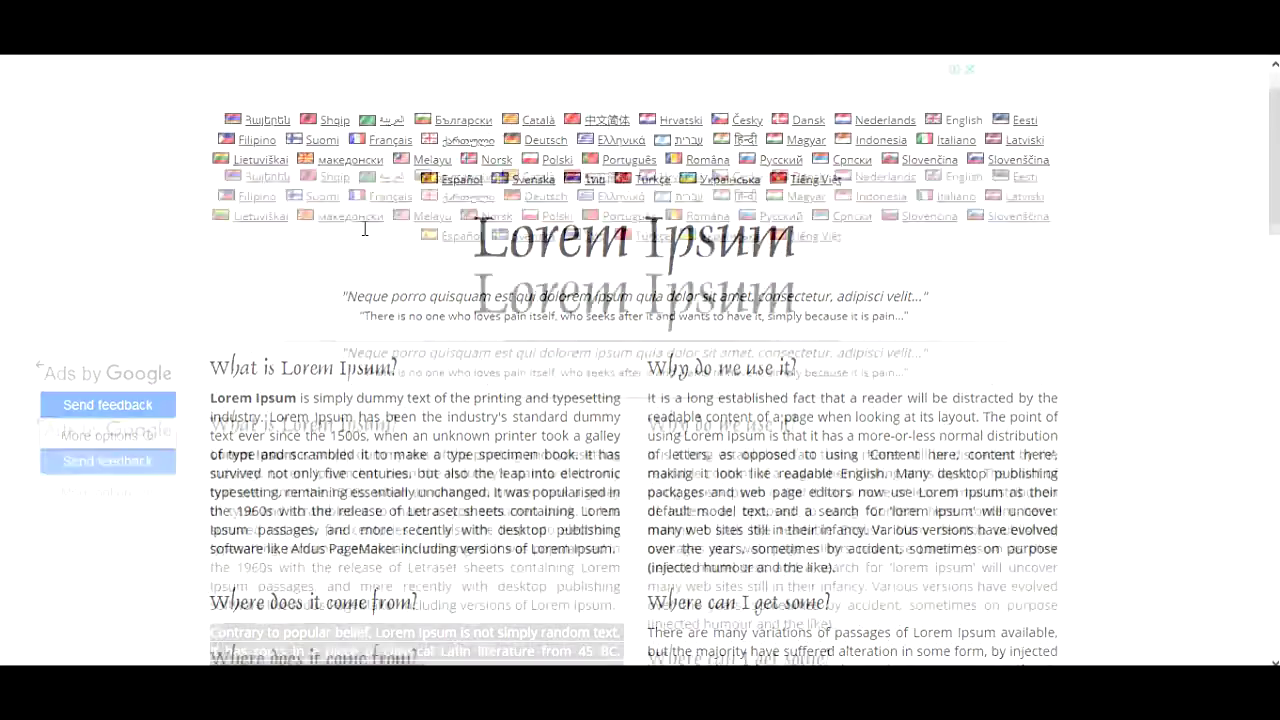
scroll(366, 237, "down", 2)
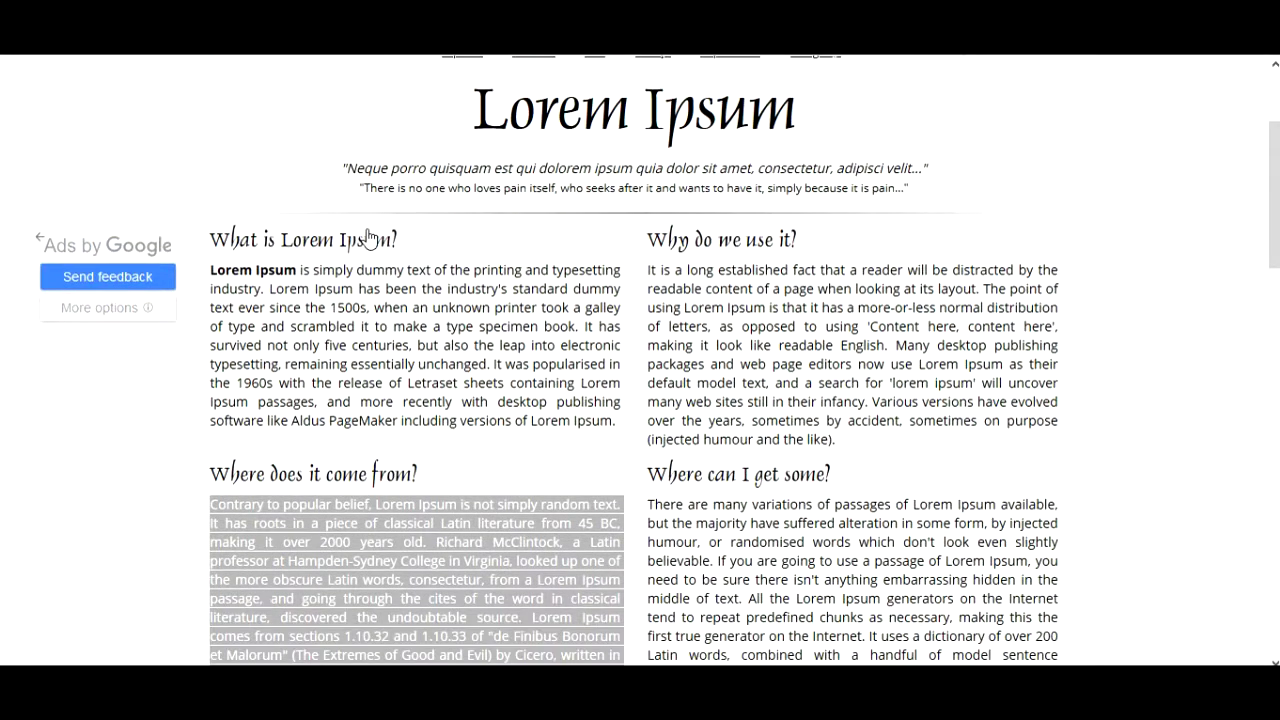
scroll(367, 237, "down", 3)
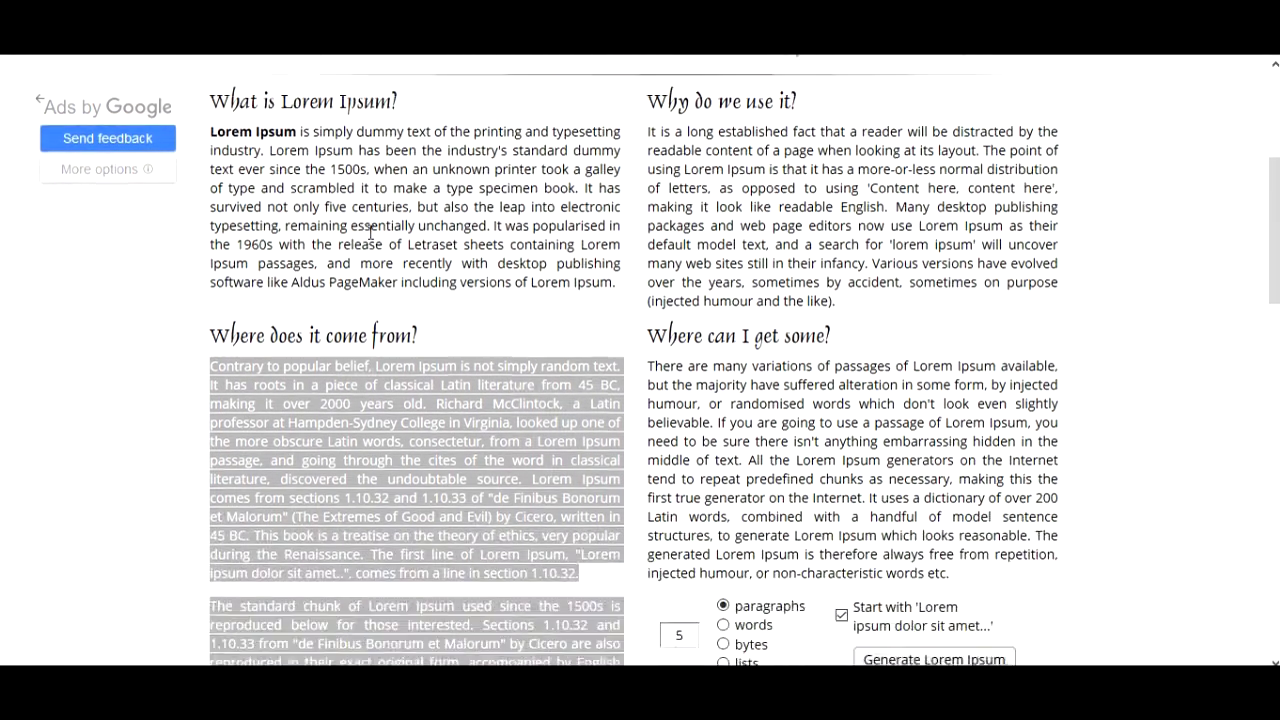
left_click(405, 343)
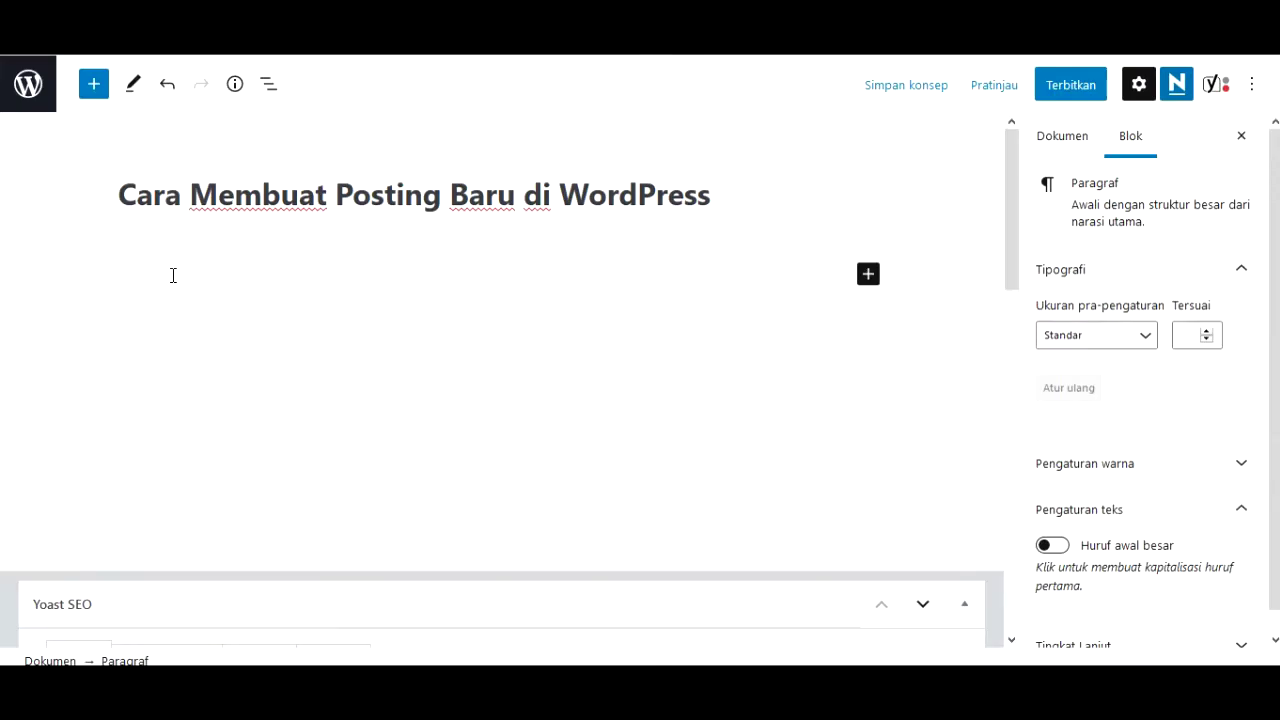
key("ctrl+v")
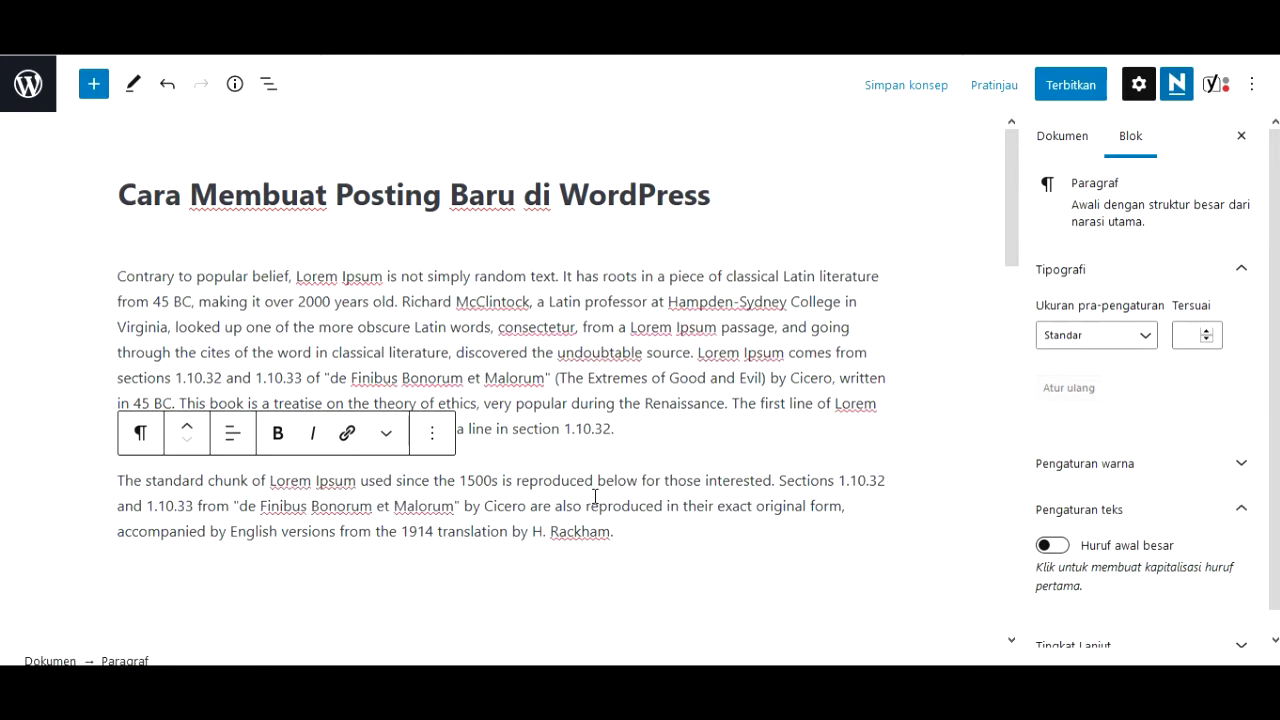
Paste the copied Lorem Ipsum paragraphs a second time below the existing body text
key("Return")
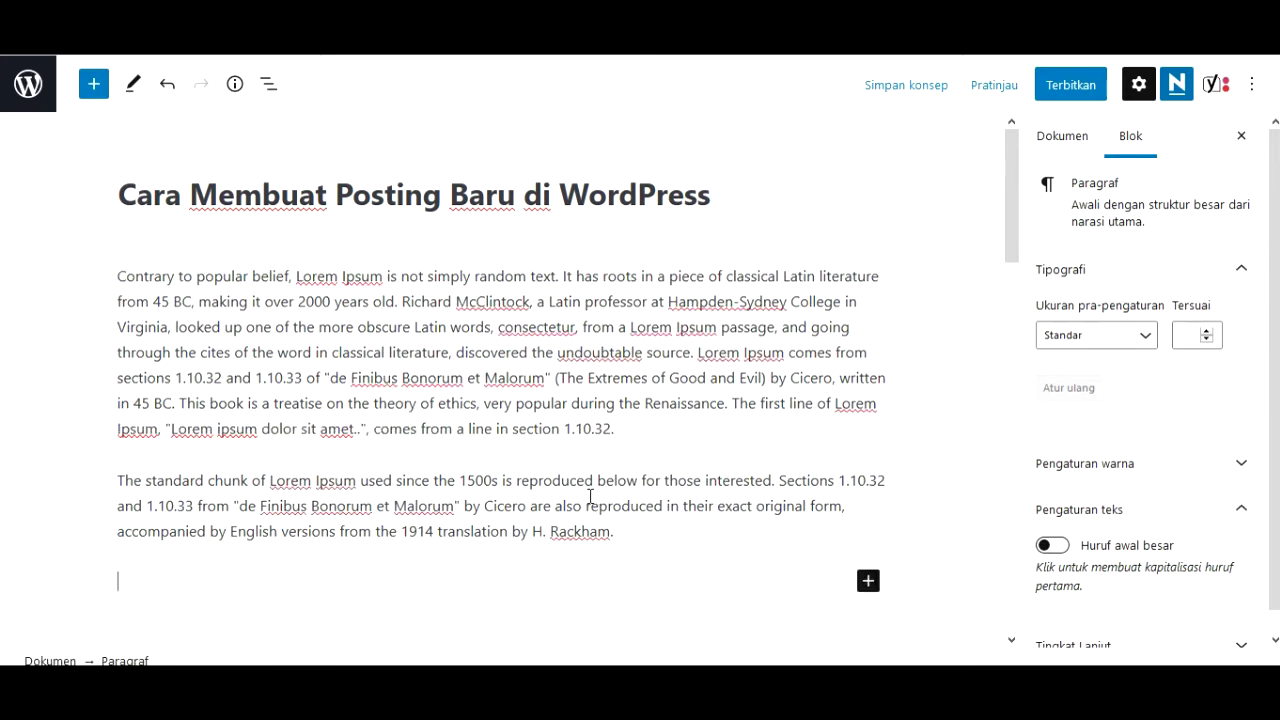
key("ctrl+v")
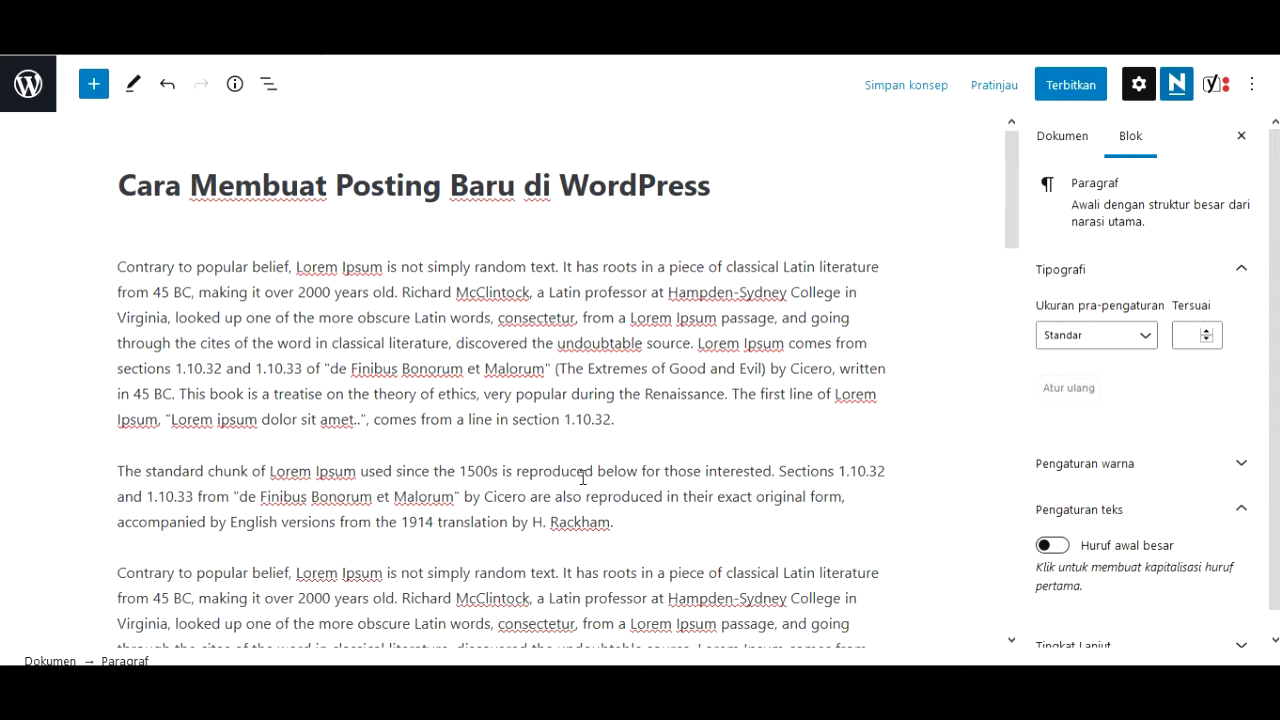
Add an empty image block between the first and second paragraphs of the post body
left_click(626, 421)
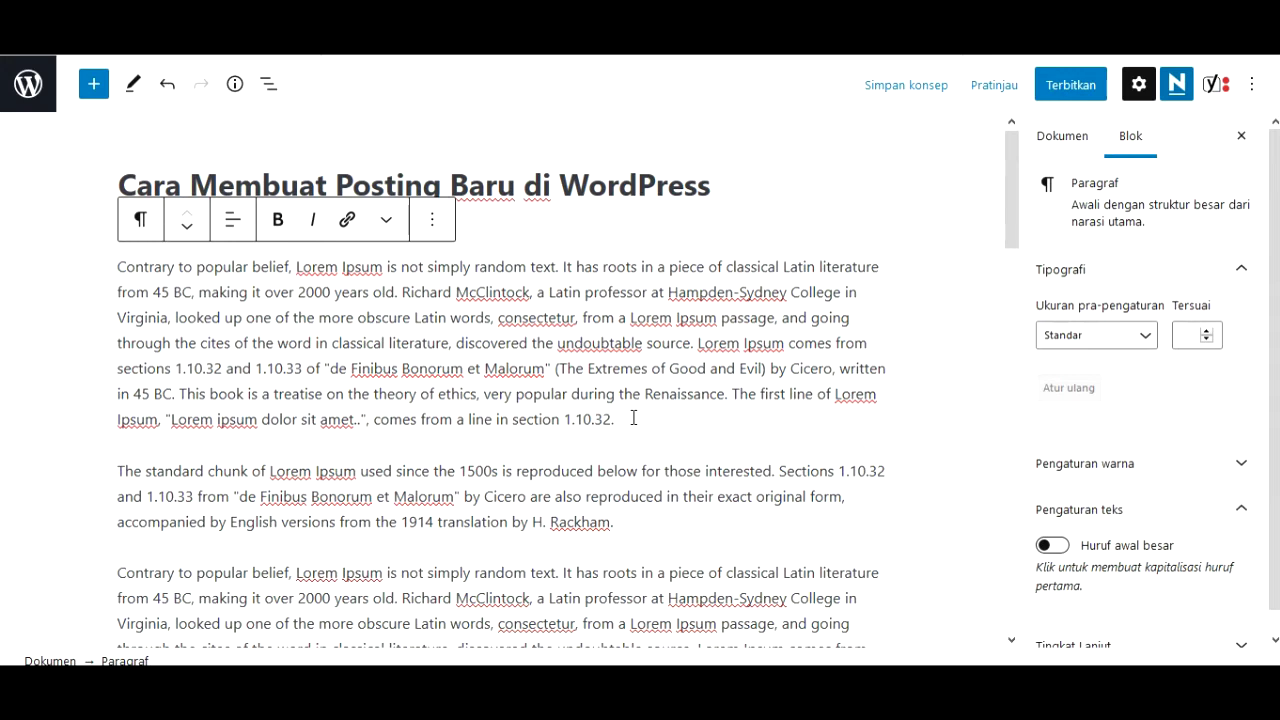
key("Return")
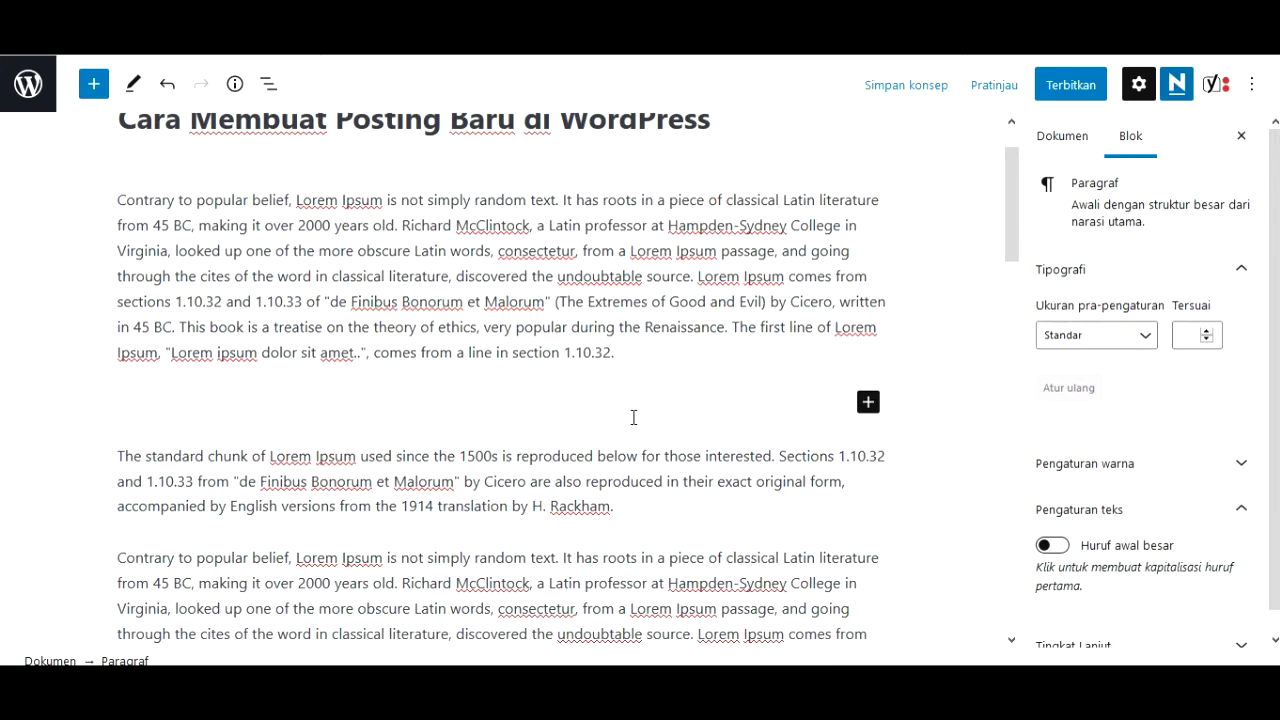
left_click(868, 404)
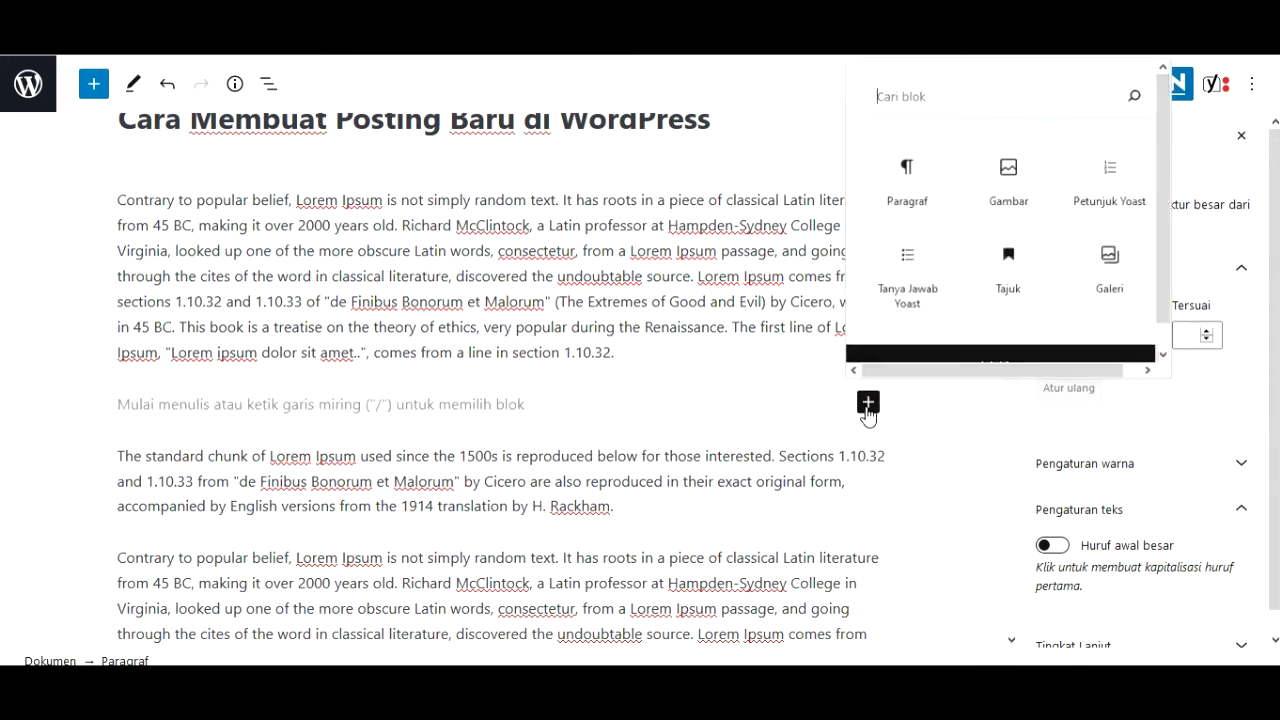
left_click(1005, 196)
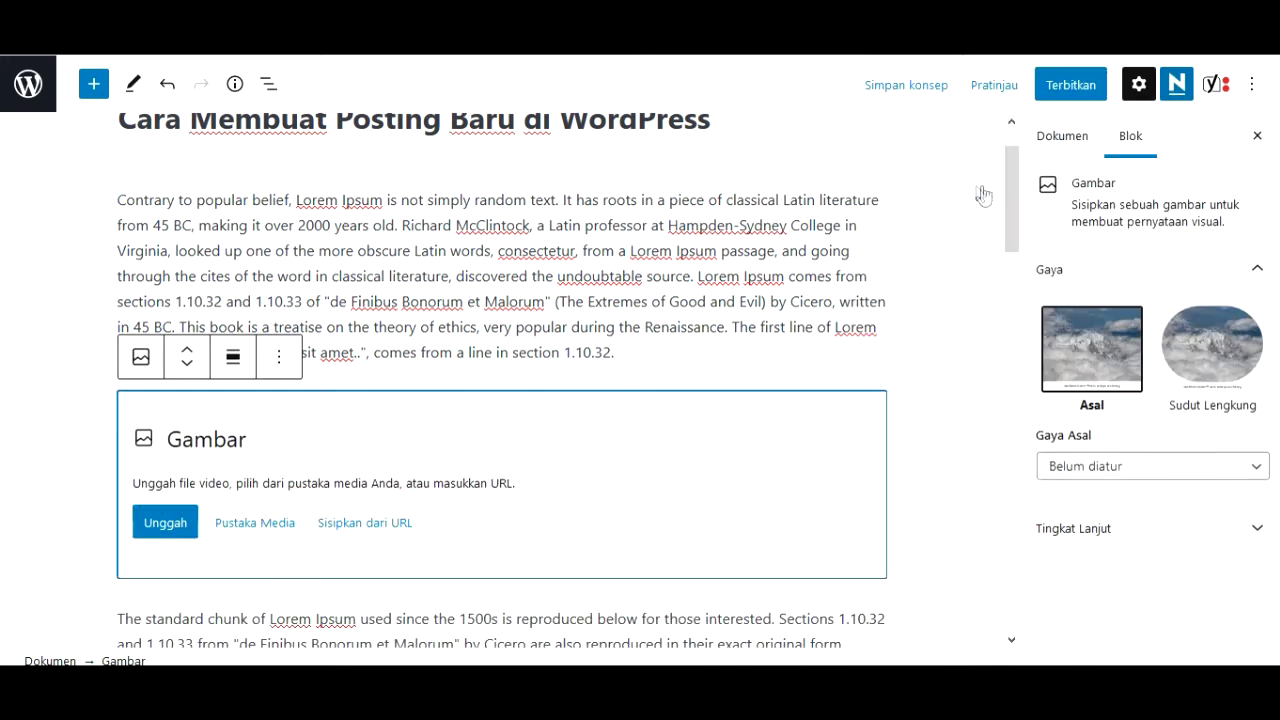
Fill the image block with wordpress-923188_640-1.jpg from the media library
left_click(165, 528)
left_click(255, 525)
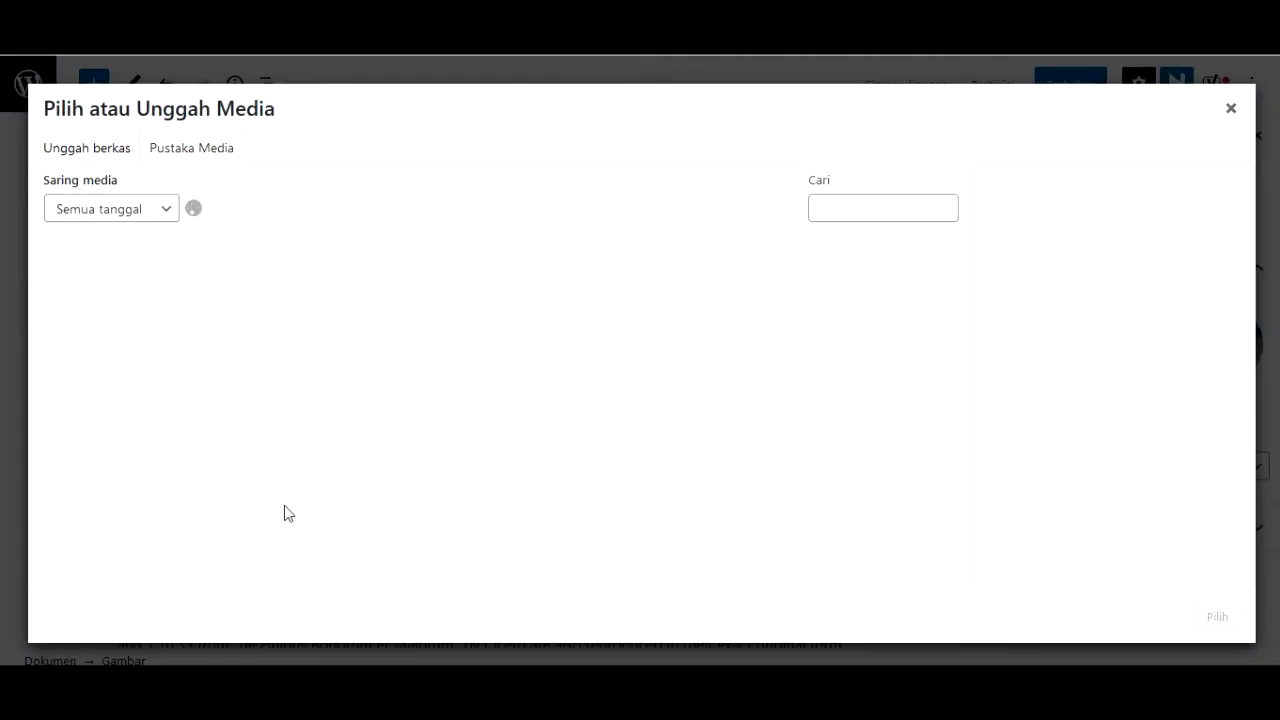
left_click(235, 300)
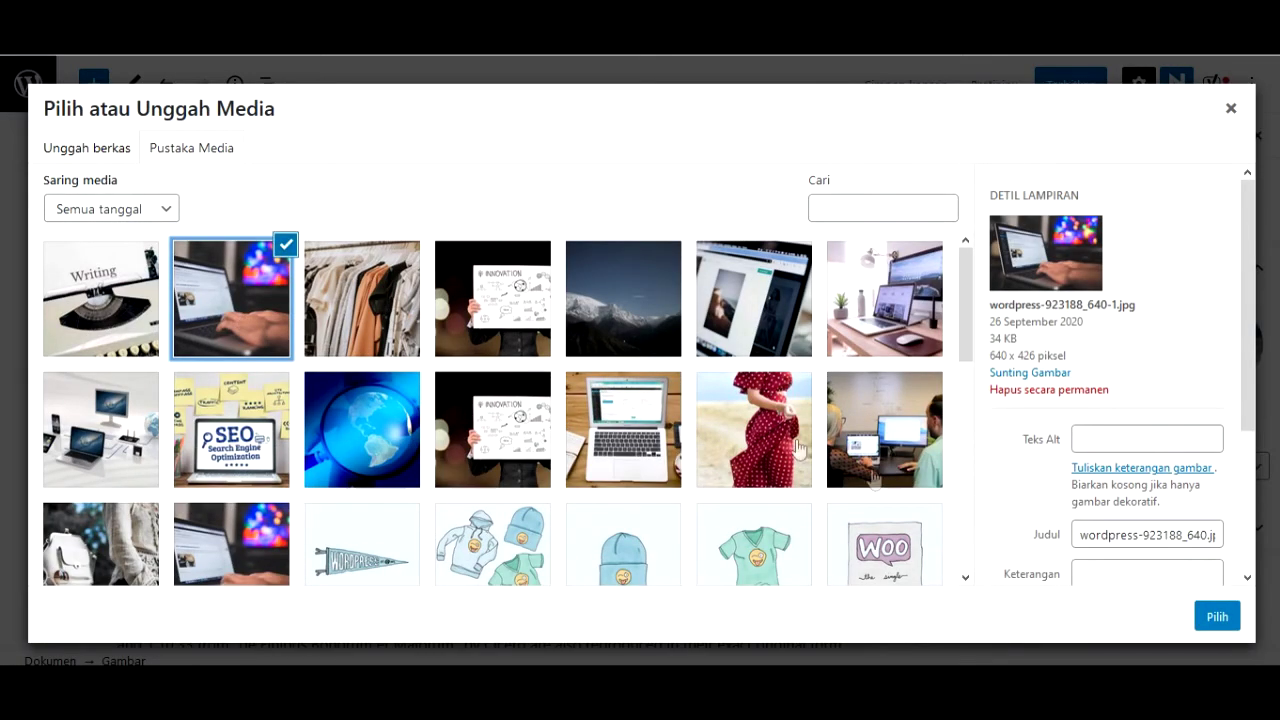
left_click(1205, 614)
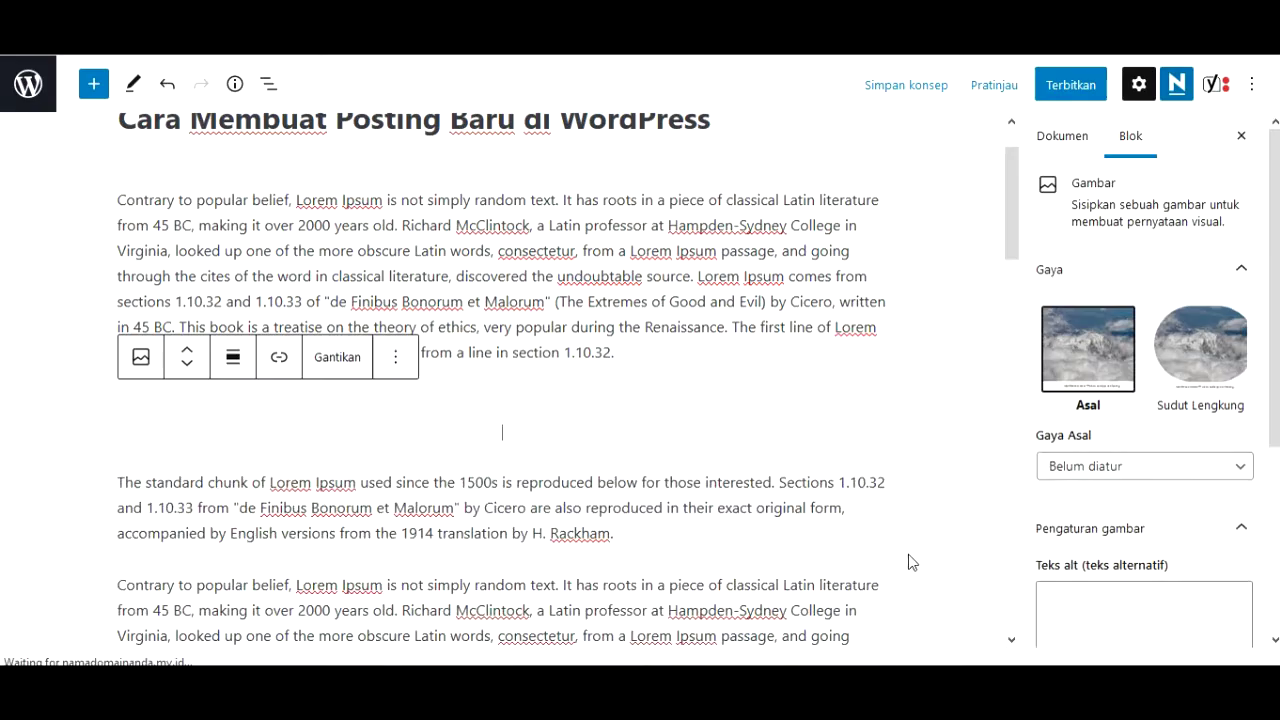
Centre the inserted laptop image and make it slightly narrower
left_click(234, 362)
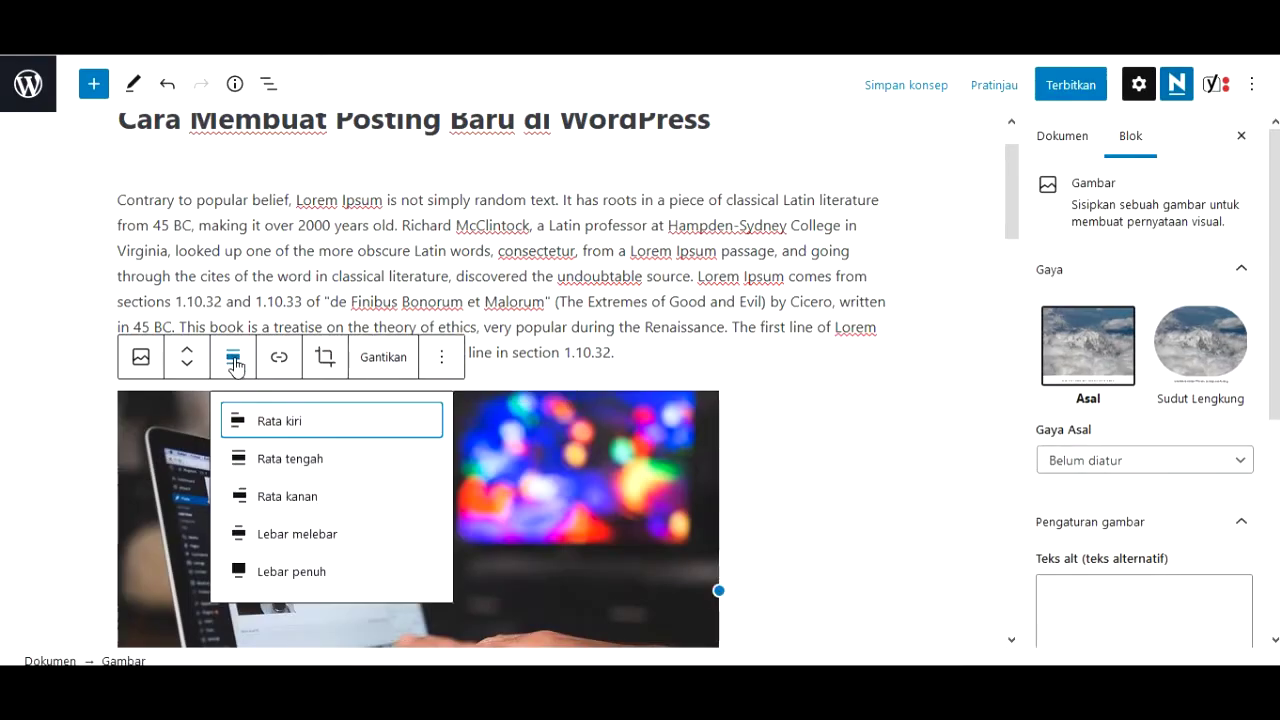
left_click(283, 460)
left_click_drag(802, 412, 754, 380)
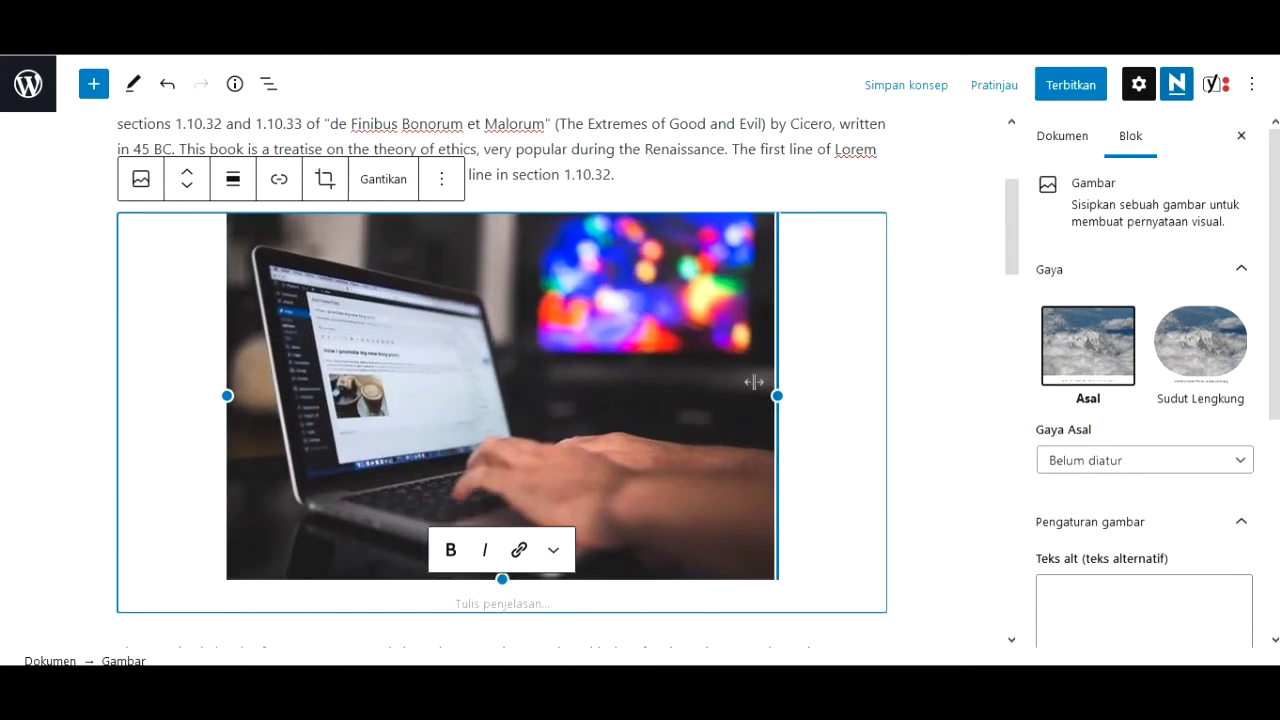
Give the laptop image the alt text "Cara menulis posting baru di wordpress" and deselect the image block
scroll(1082, 395, "down", 4)
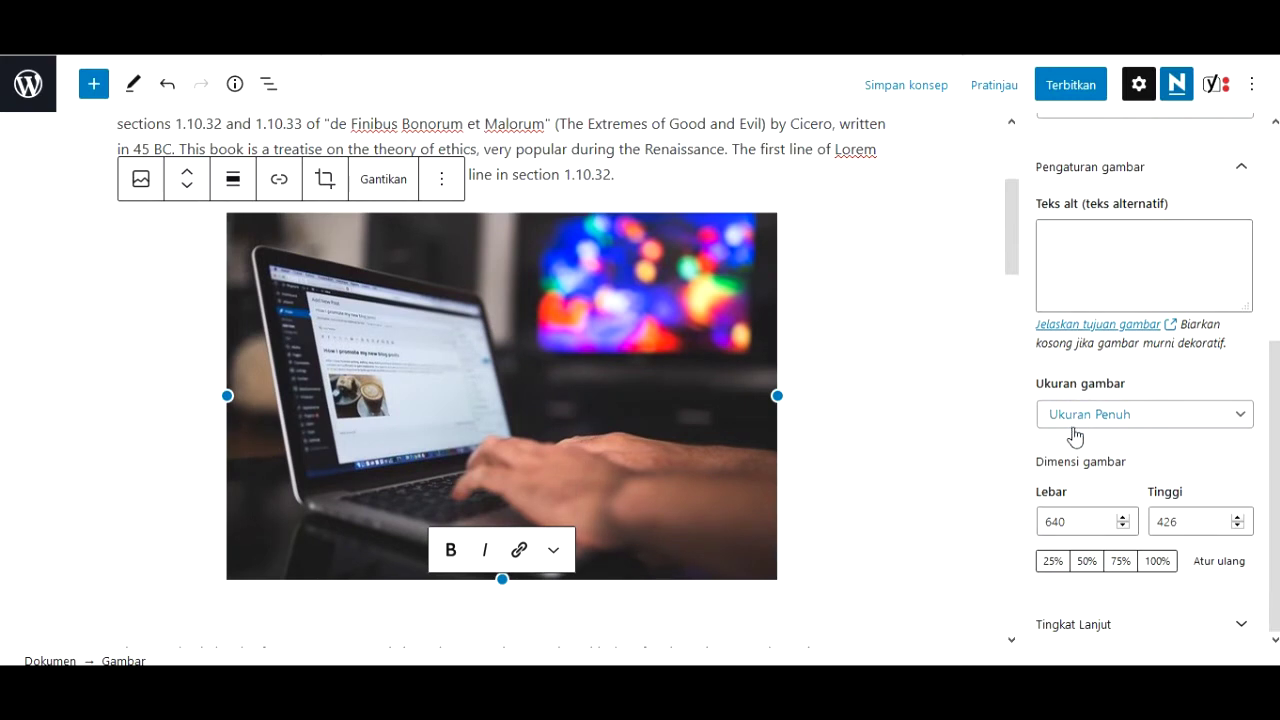
scroll(1076, 436, "up", 2)
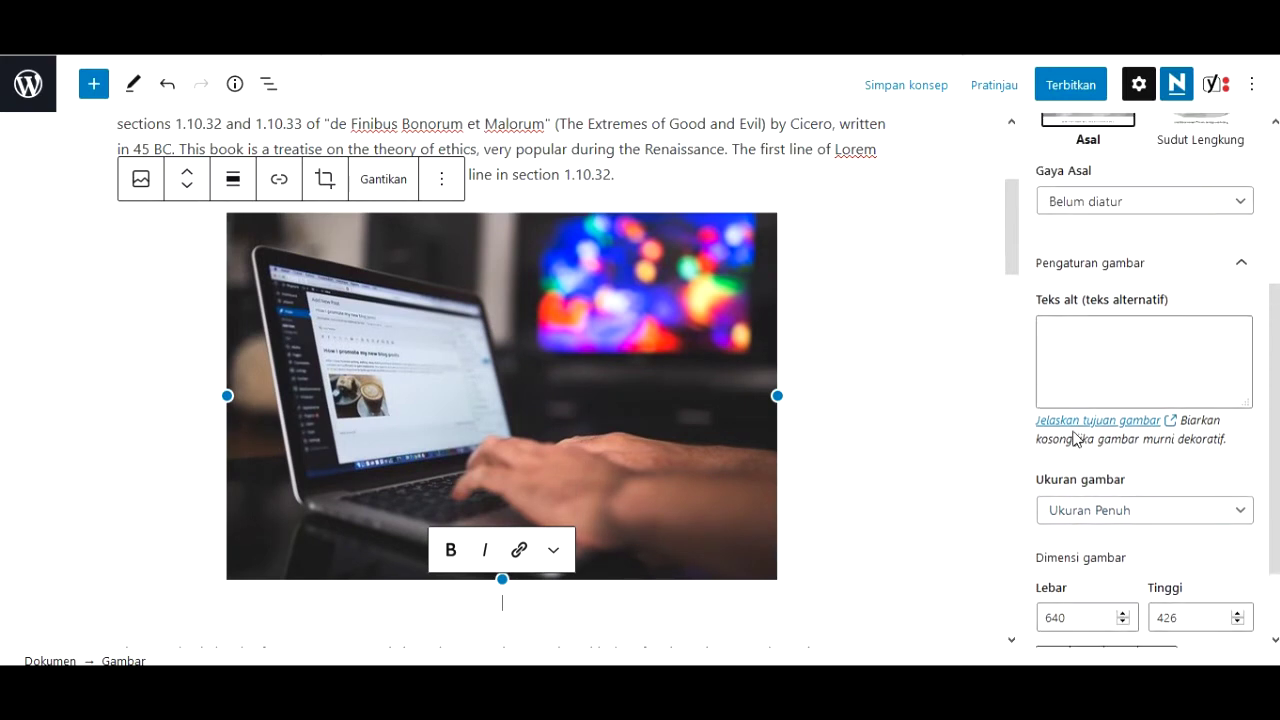
left_click(1082, 356)
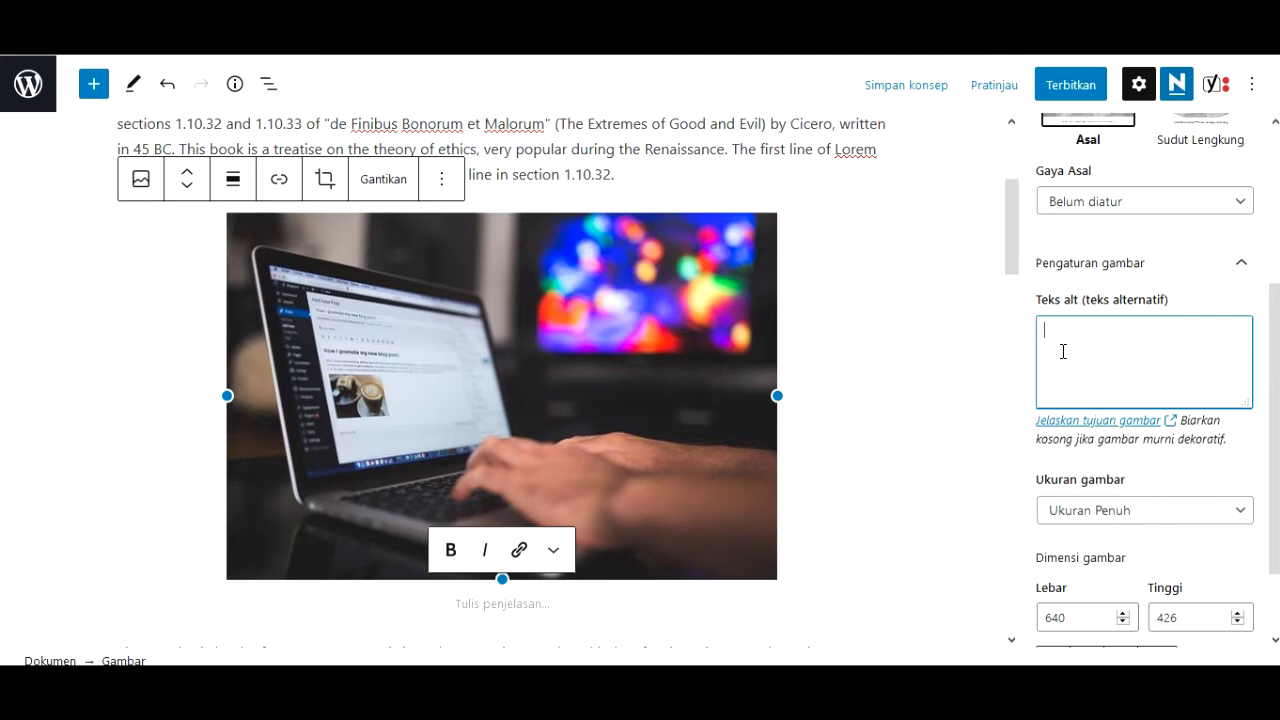
type("Cara menulis posting baru di")
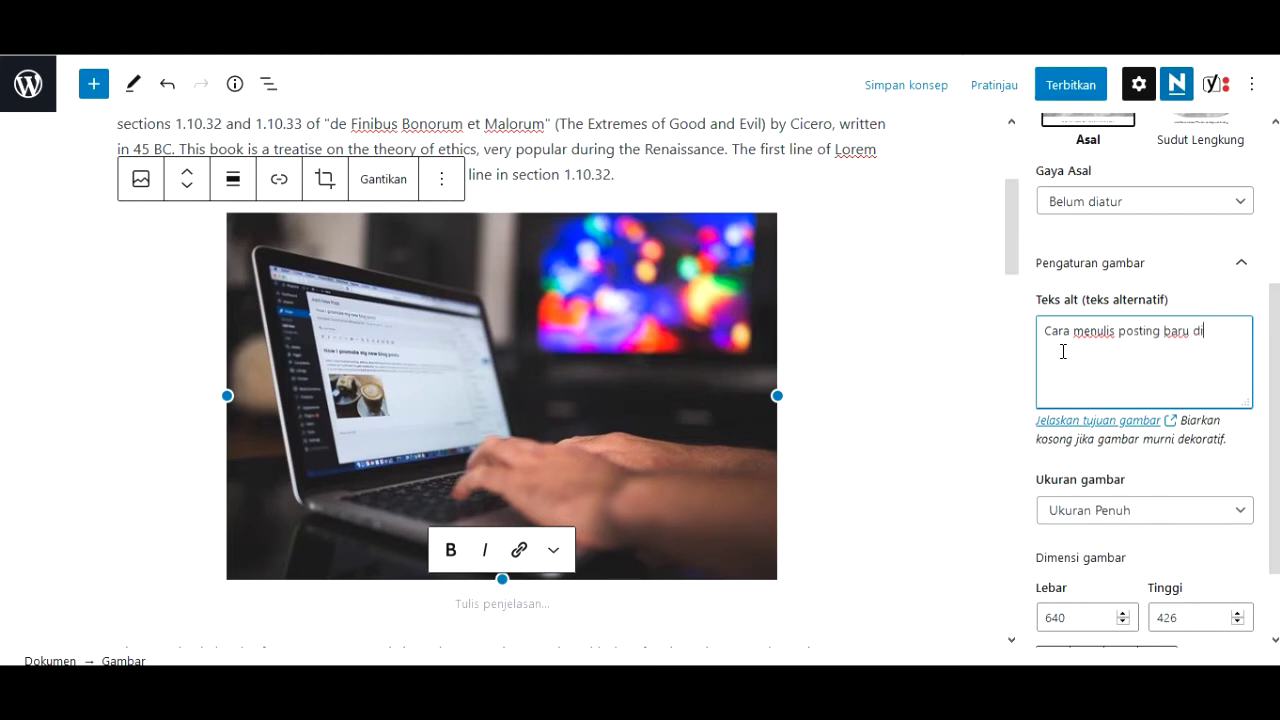
type(" wordpress")
left_click(888, 364)
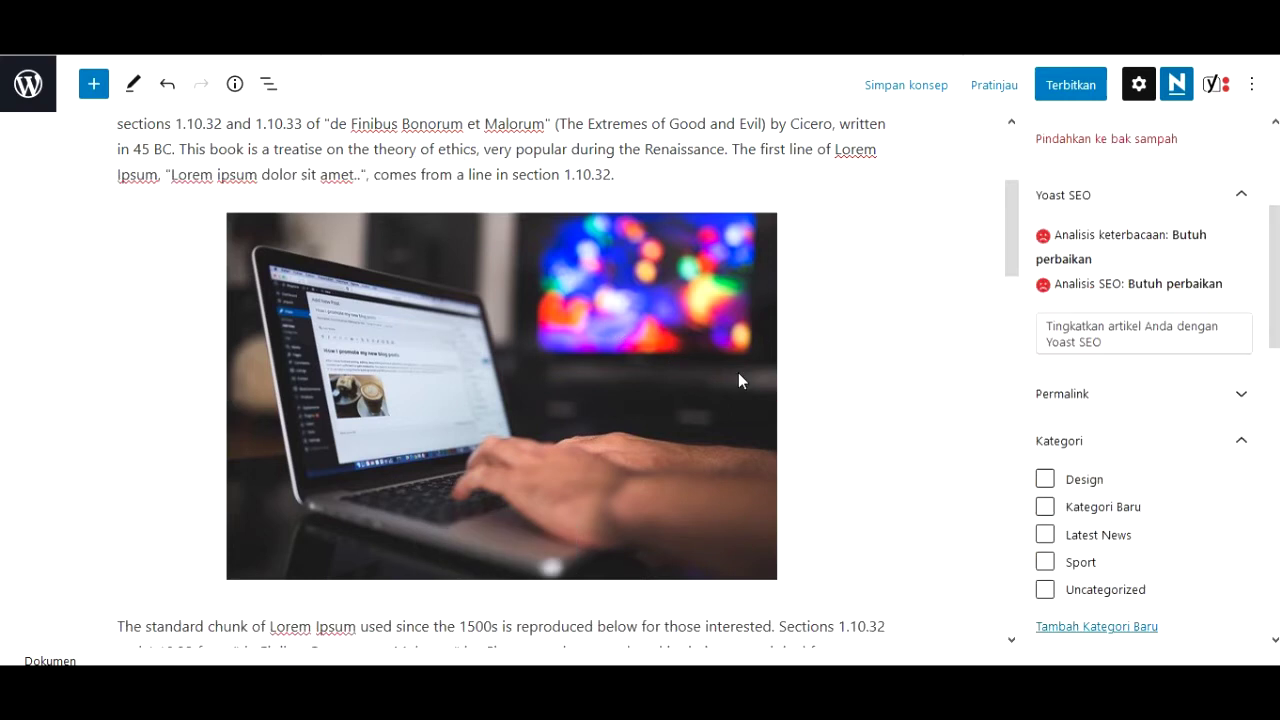
Create a new category "Tutorial Wordpress" with no parent and assign it to the post
scroll(1118, 420, "up", 3)
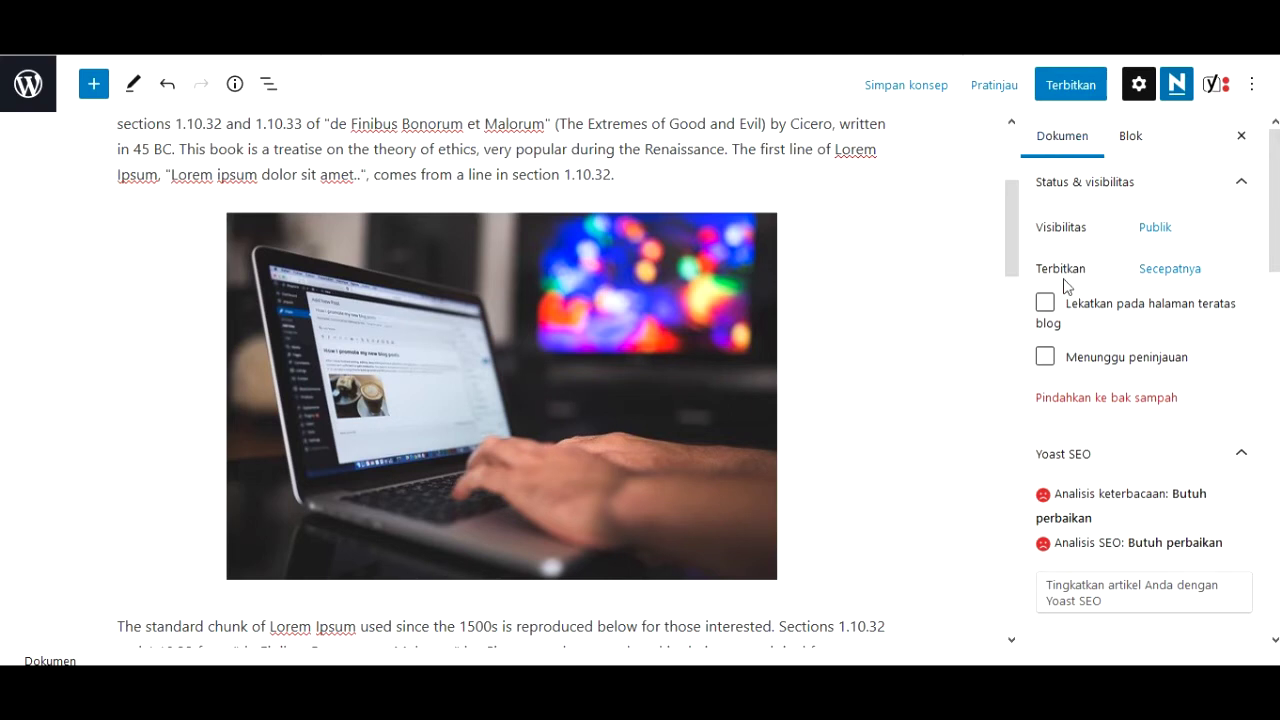
scroll(1065, 284, "down", 4)
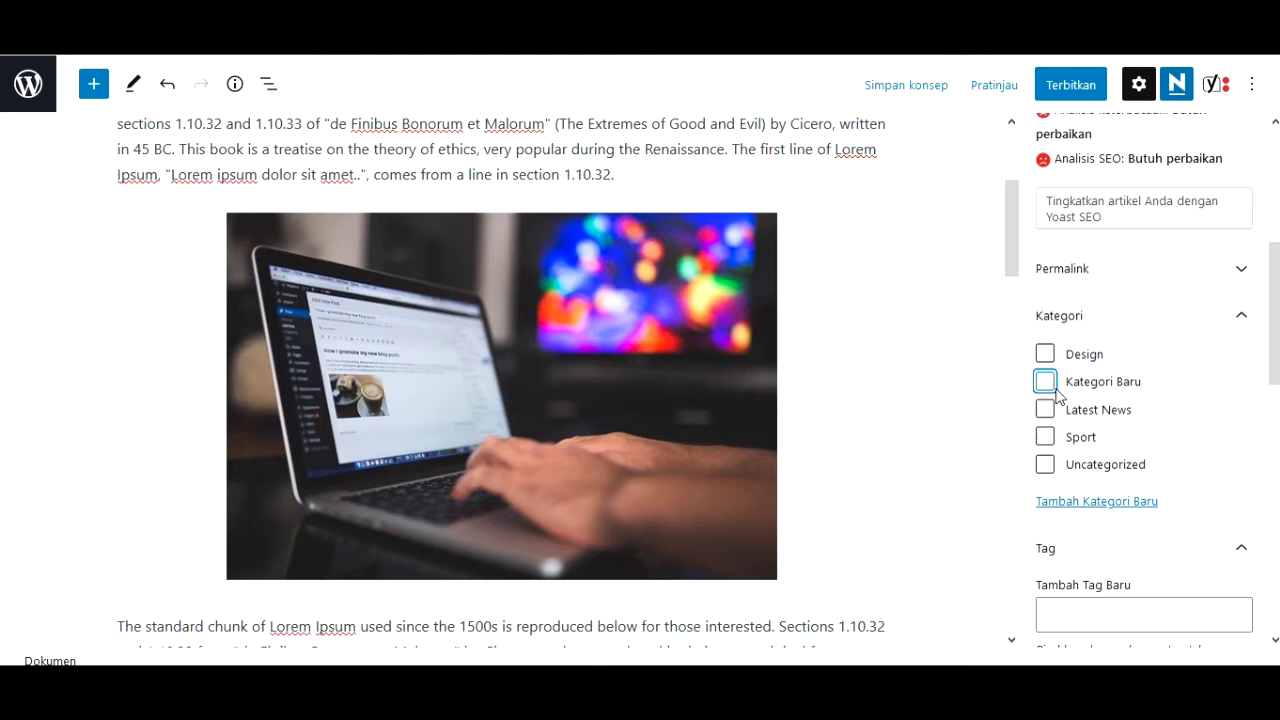
left_click(1090, 501)
left_click(1092, 548)
type("T")
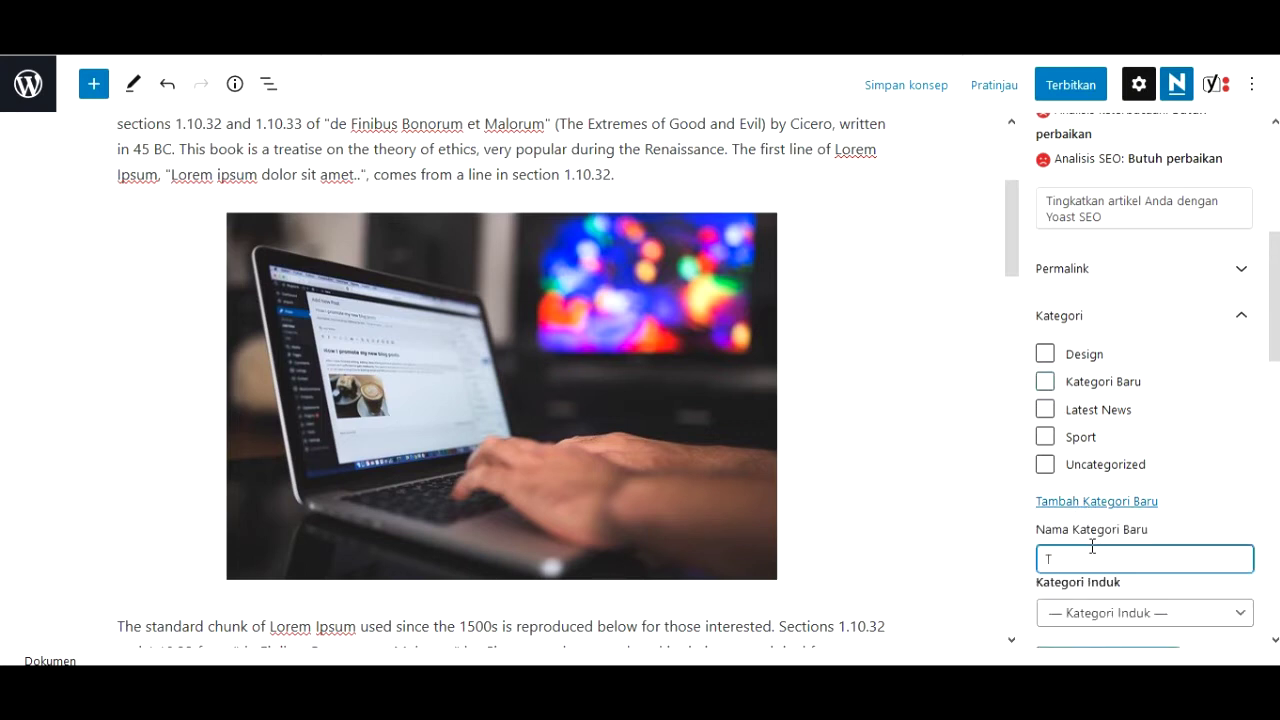
type("utorial Wordpress")
key("Return")
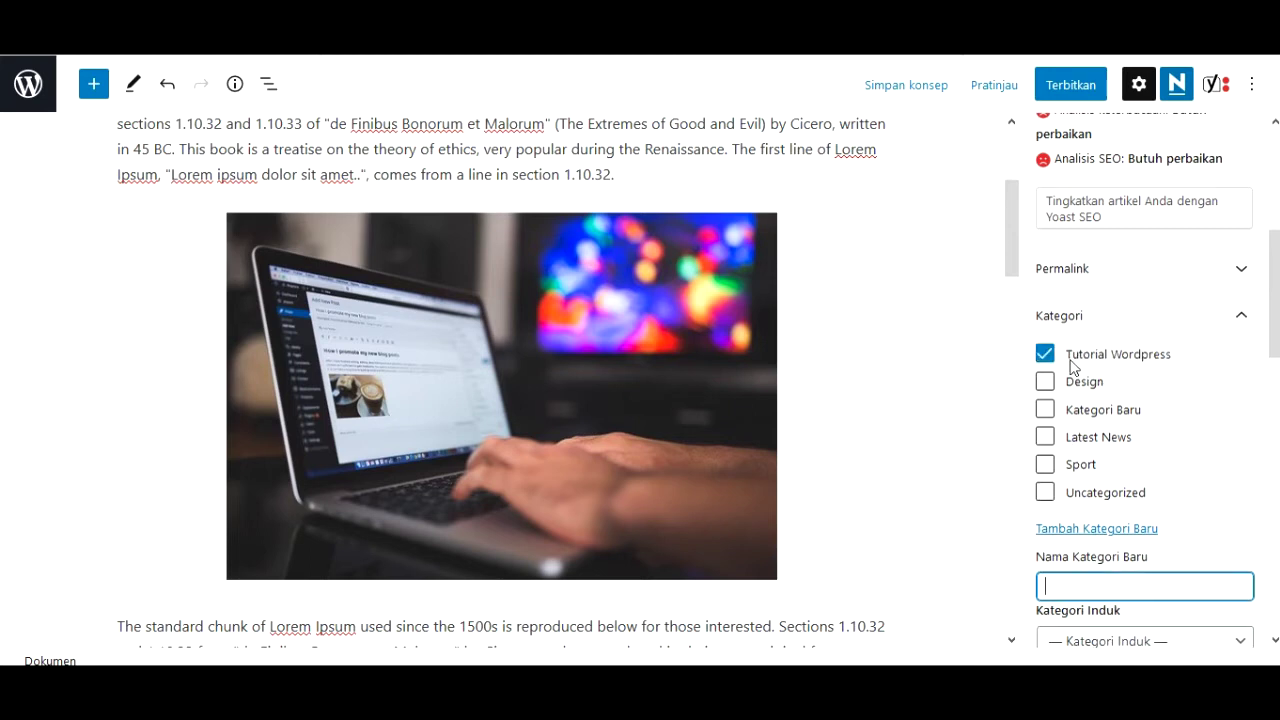
Add the tags "artikel wordpress", "membuat posting" and "membuat srtikel" to the post
scroll(1050, 365, "down", 4)
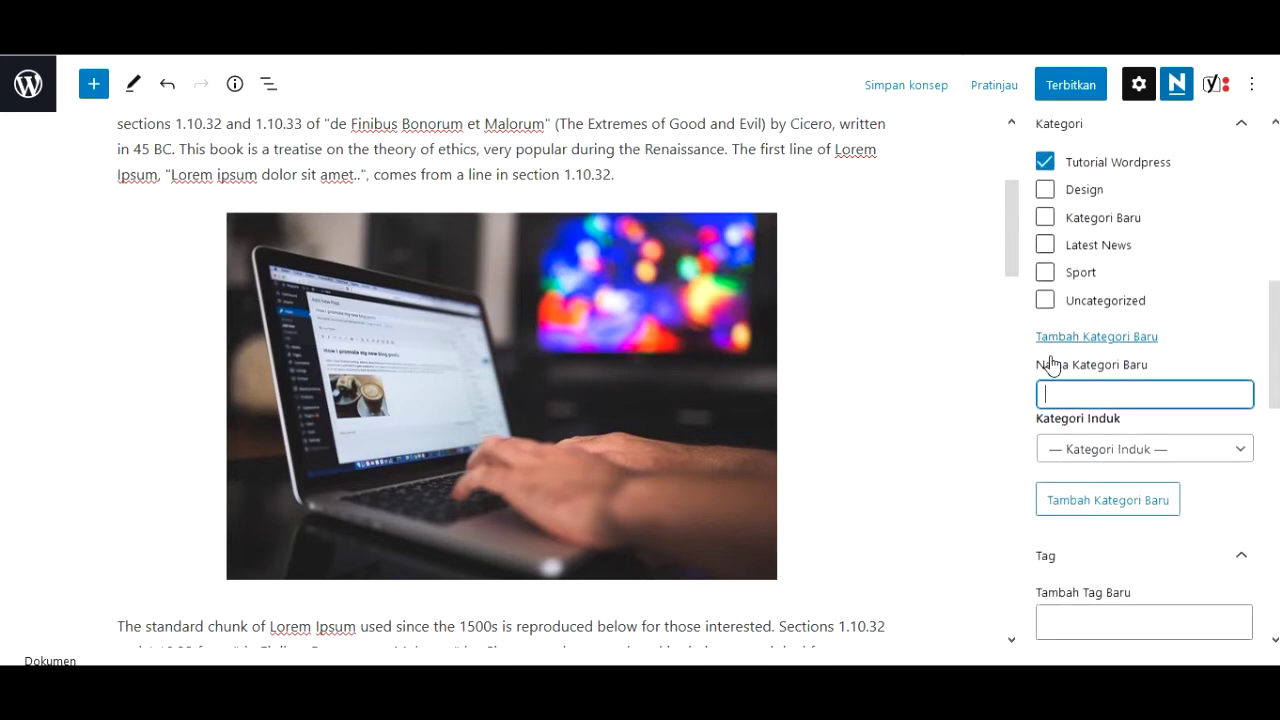
left_click(1079, 434)
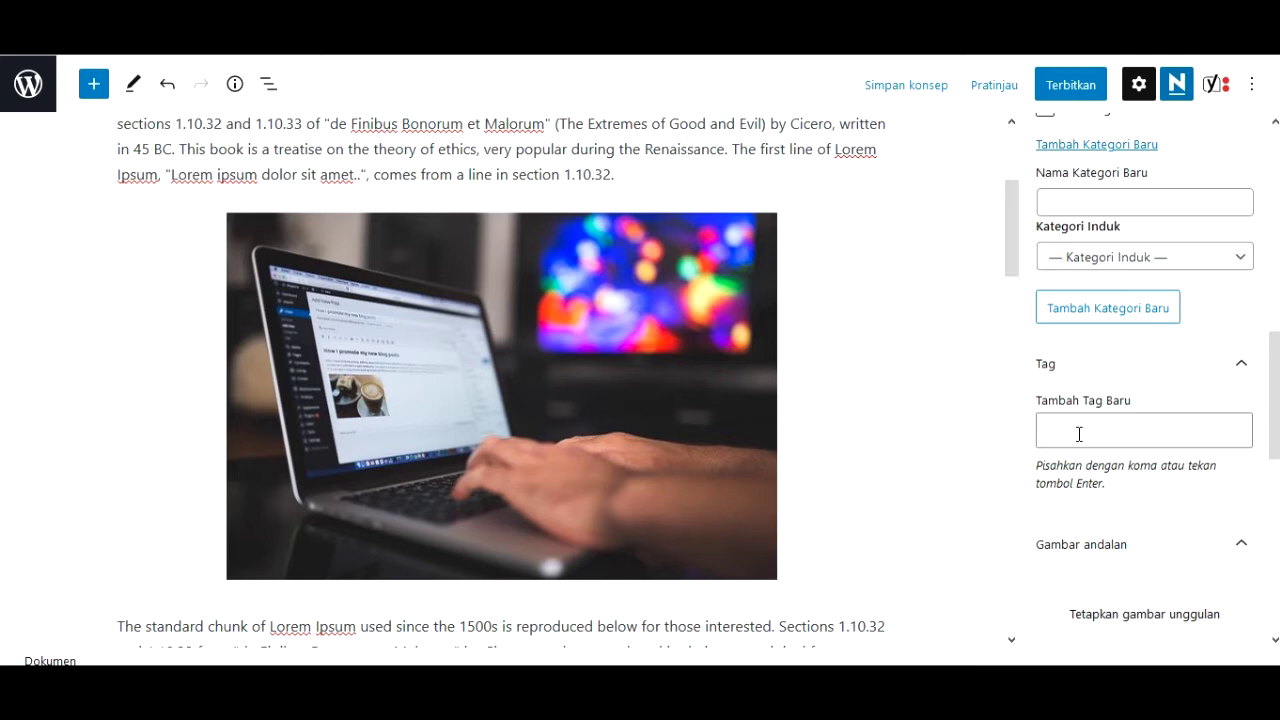
type("artikel wordpress")
key("Return")
type("membuat ")
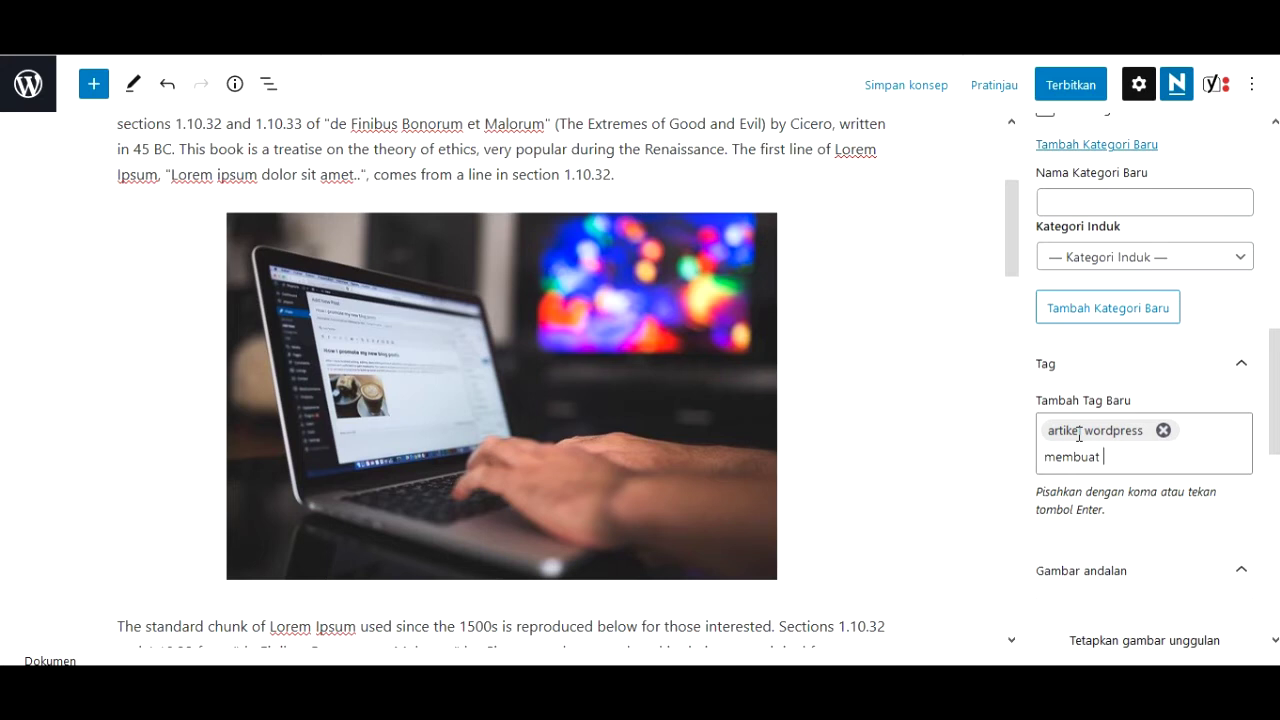
type("posting")
key("Return")
type("membua a")
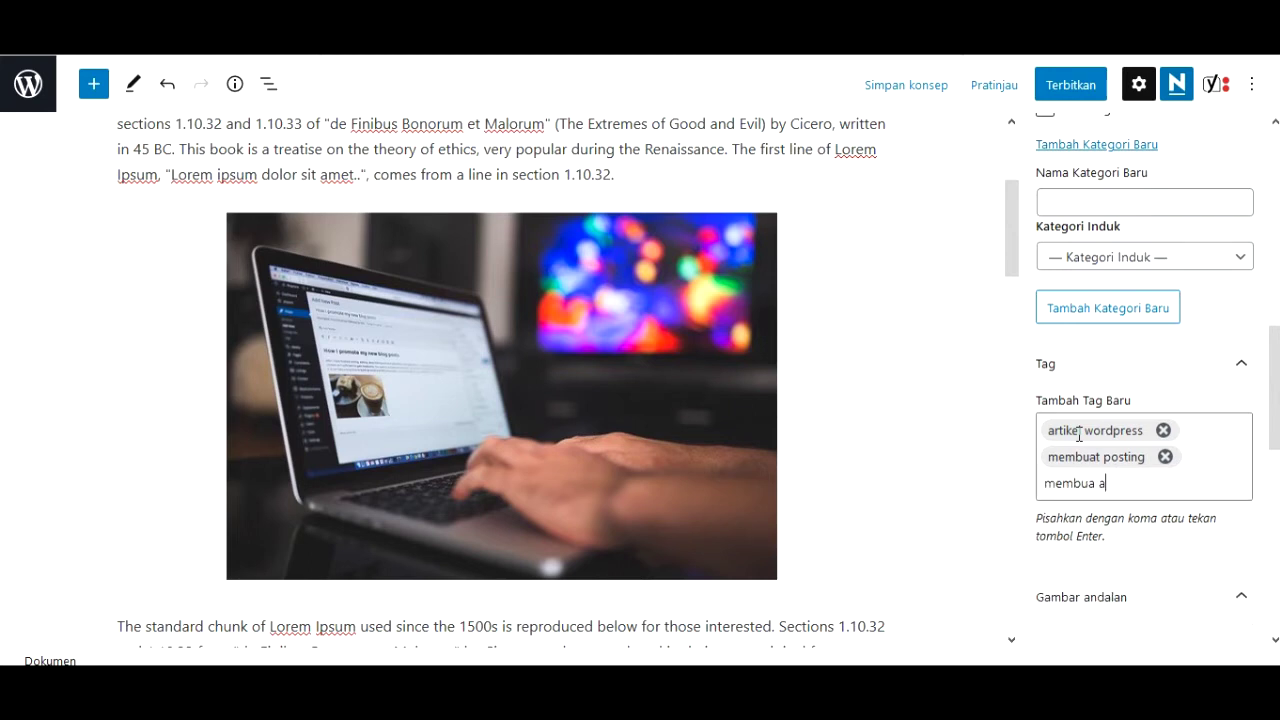
key("BackSpace")
key("BackSpace")
type("t srtikel")
key("ctrl+a")
key("BackSpace")
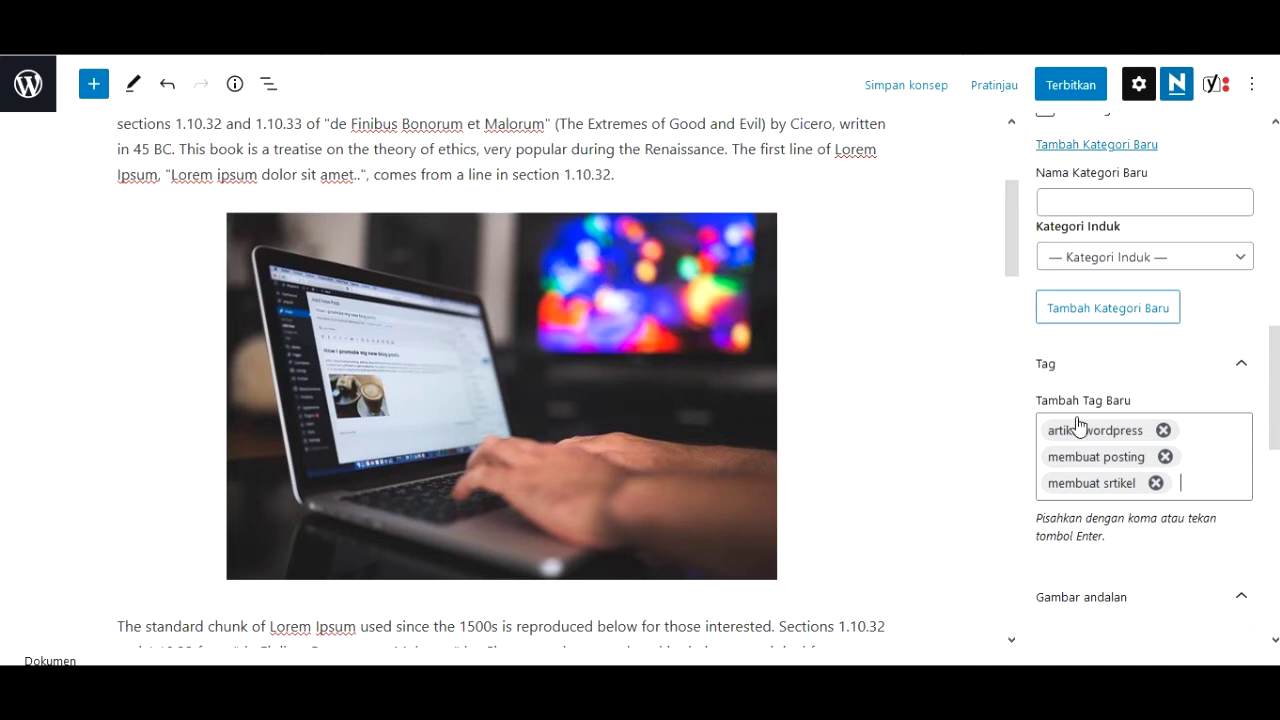
Set wordpress-923188_640-1.jpg from the media library as the post's featured image
scroll(1078, 425, "down", 4)
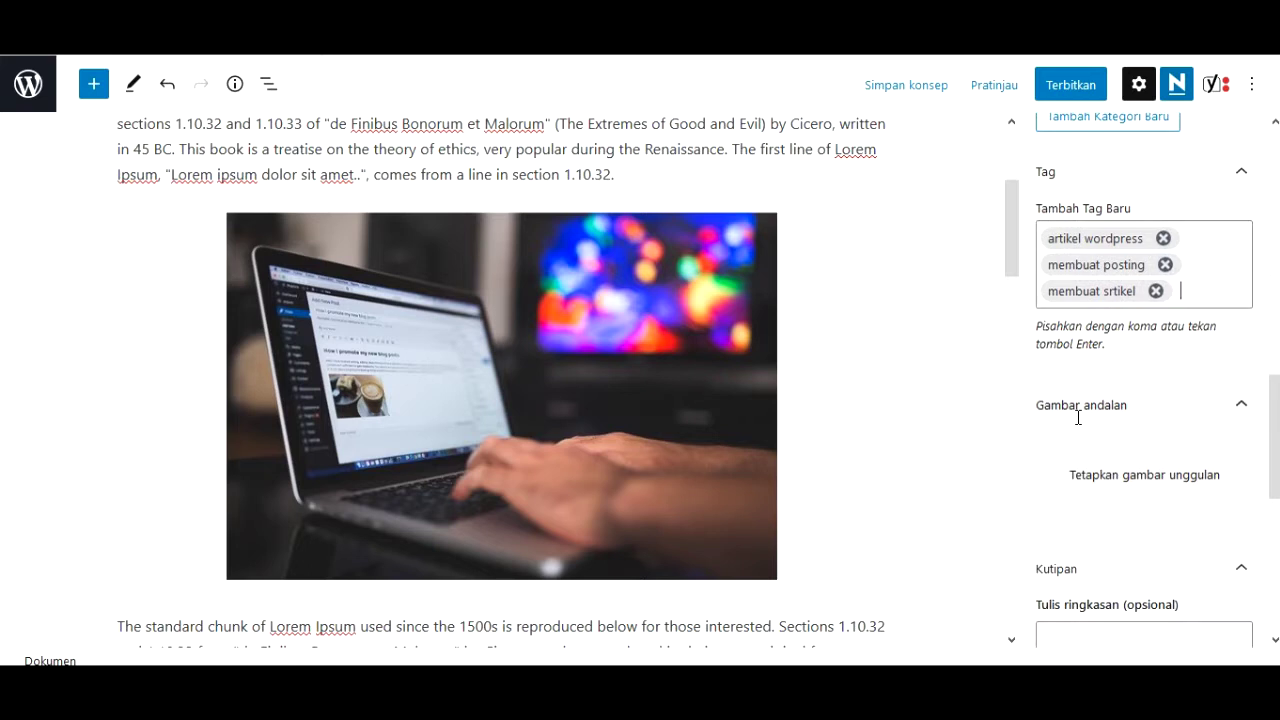
left_click(1078, 470)
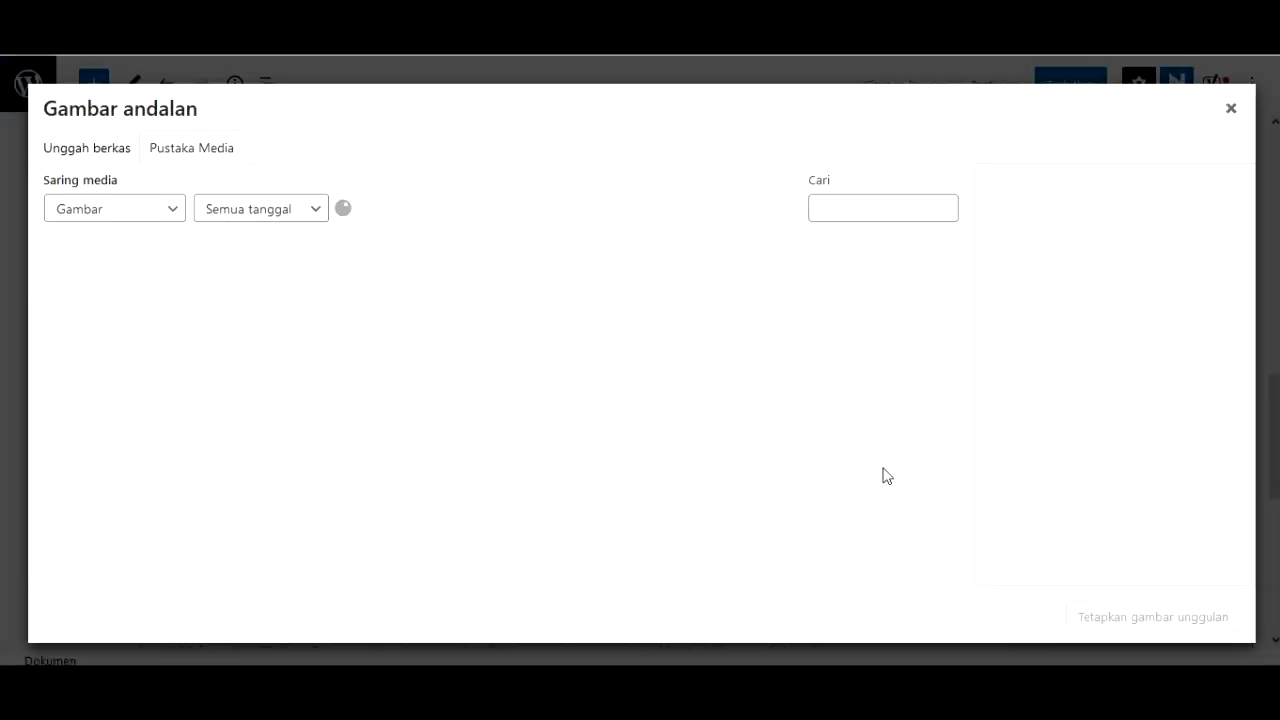
left_click(215, 300)
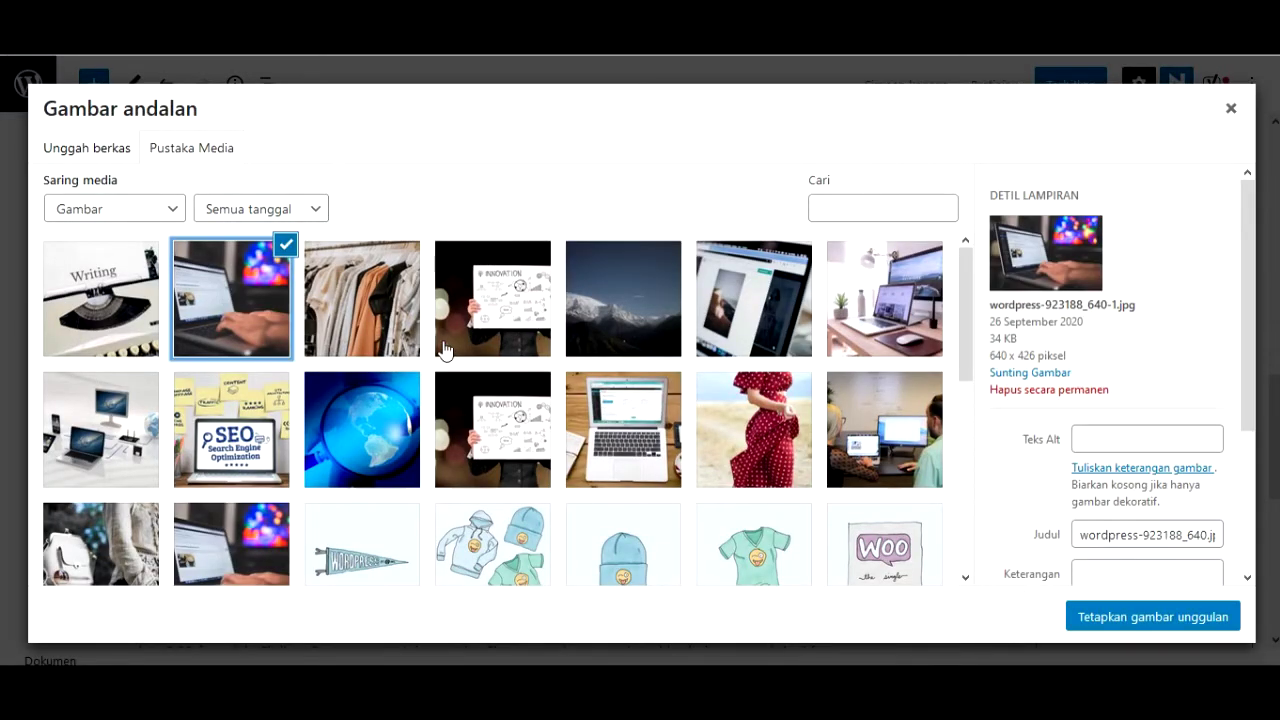
left_click(1112, 619)
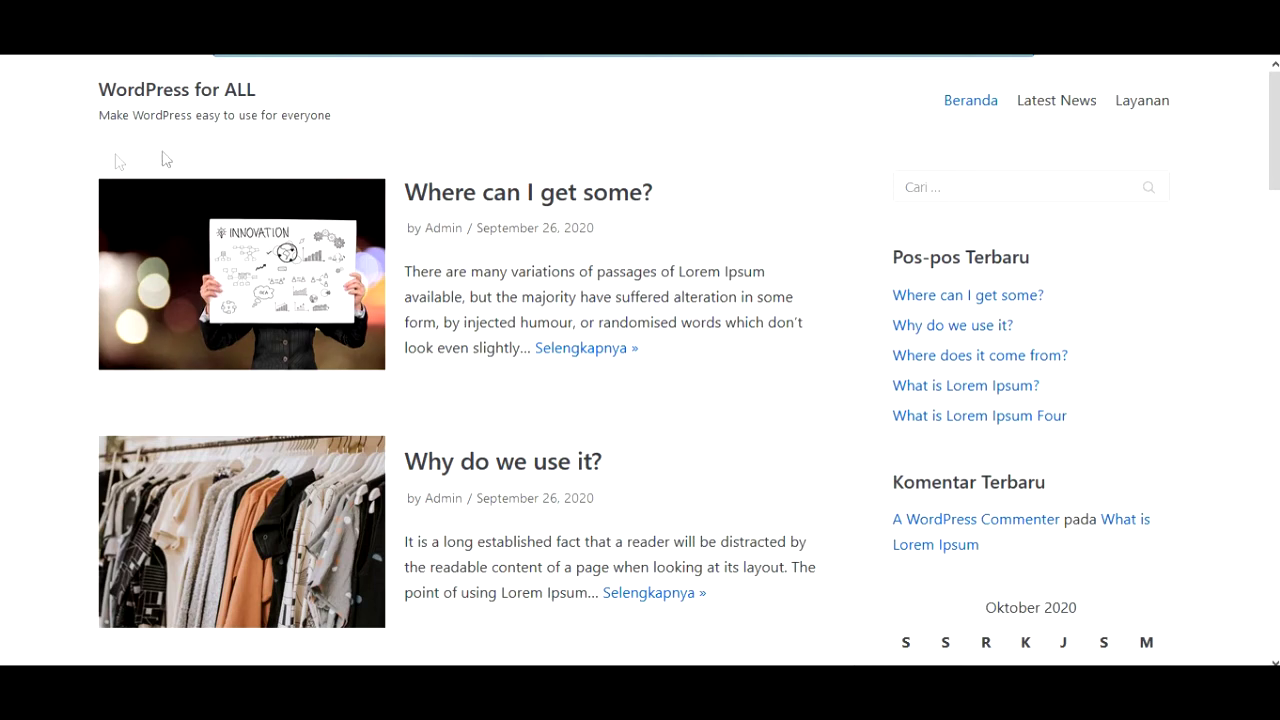
Open the published post "Where can I get some?" on the site and examine how its featured image and body image are displayed
left_click(472, 194)
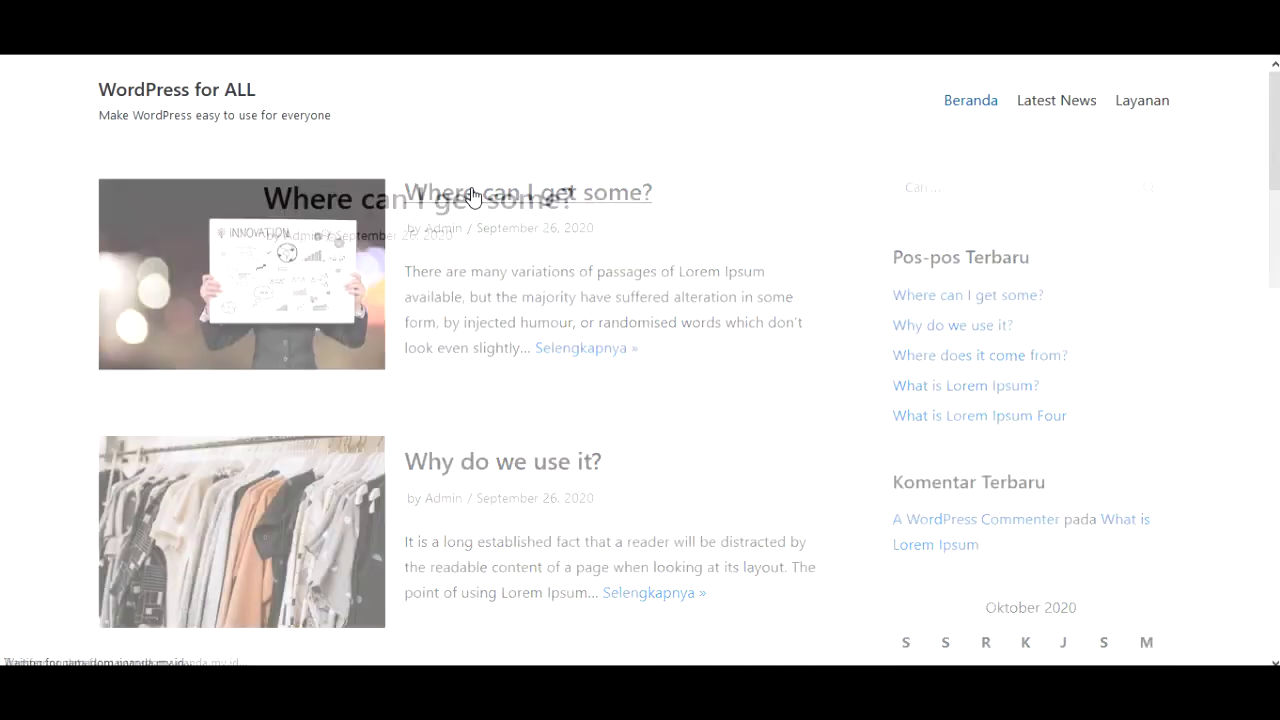
scroll(380, 268, "down", 5)
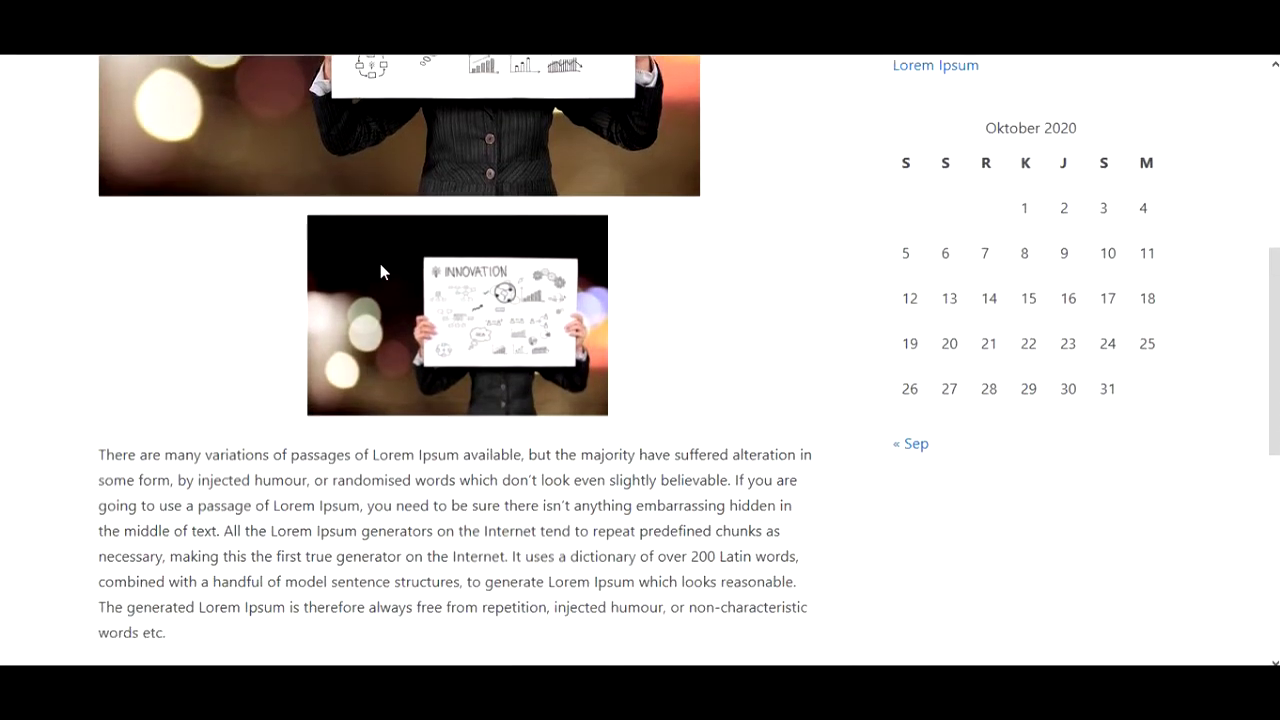
scroll(380, 268, "up", 3)
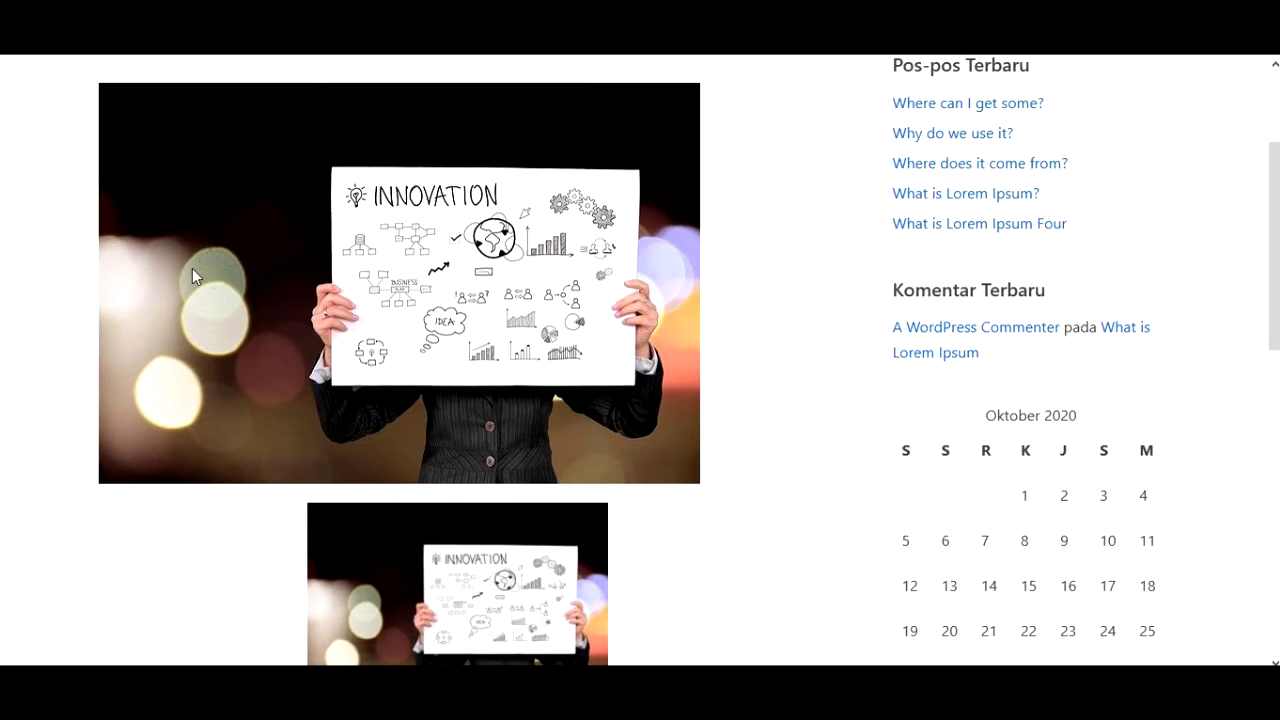
scroll(192, 268, "down", 4)
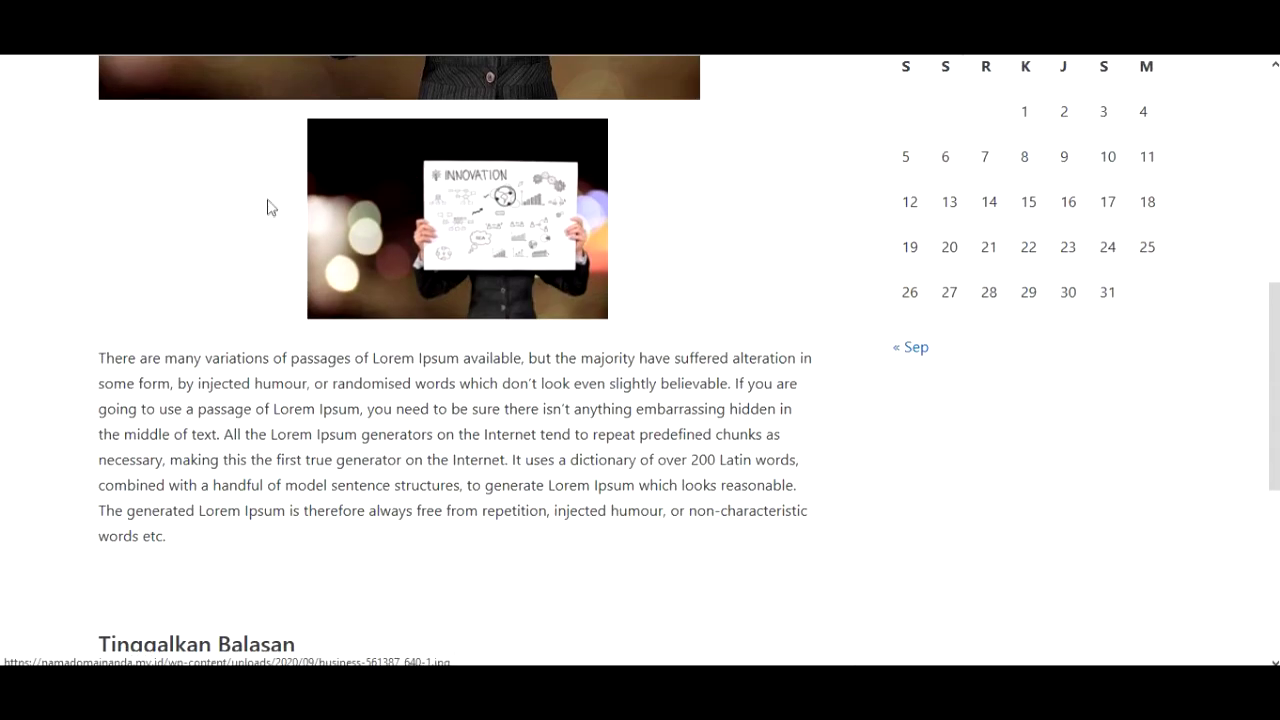
scroll(268, 208, "up", 4)
scroll(230, 140, "up", 2)
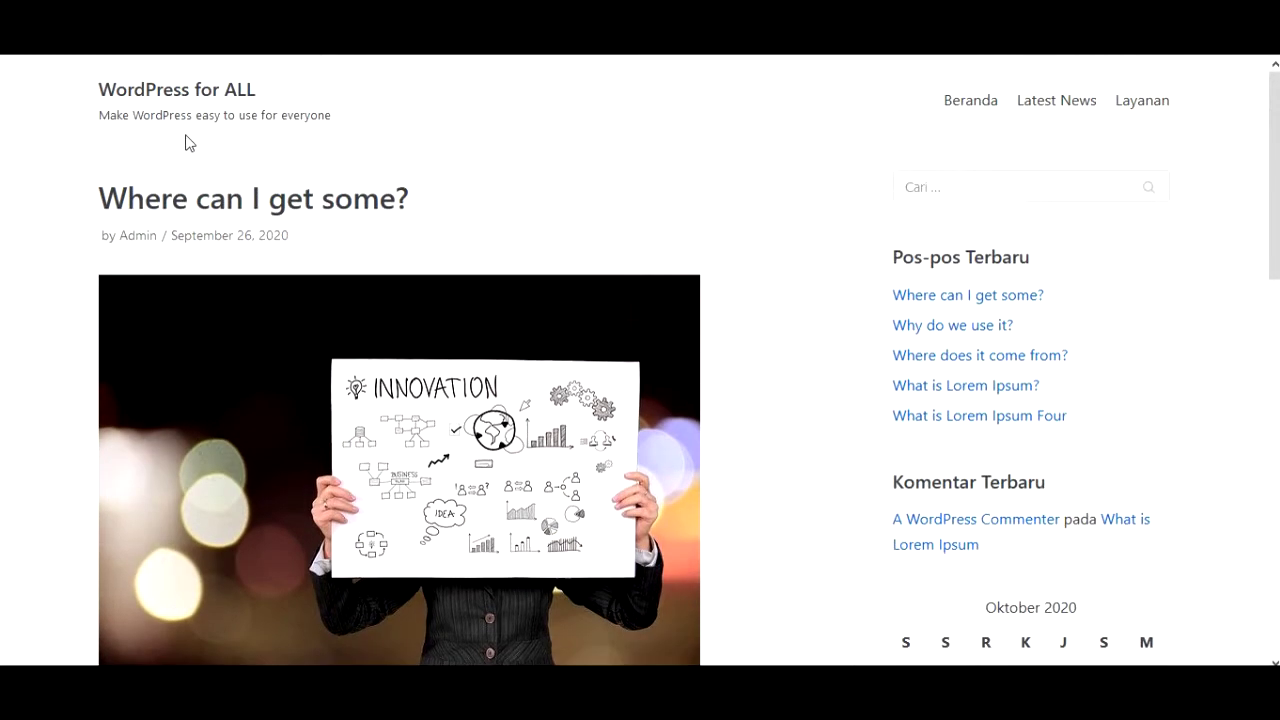
scroll(170, 240, "down", 1)
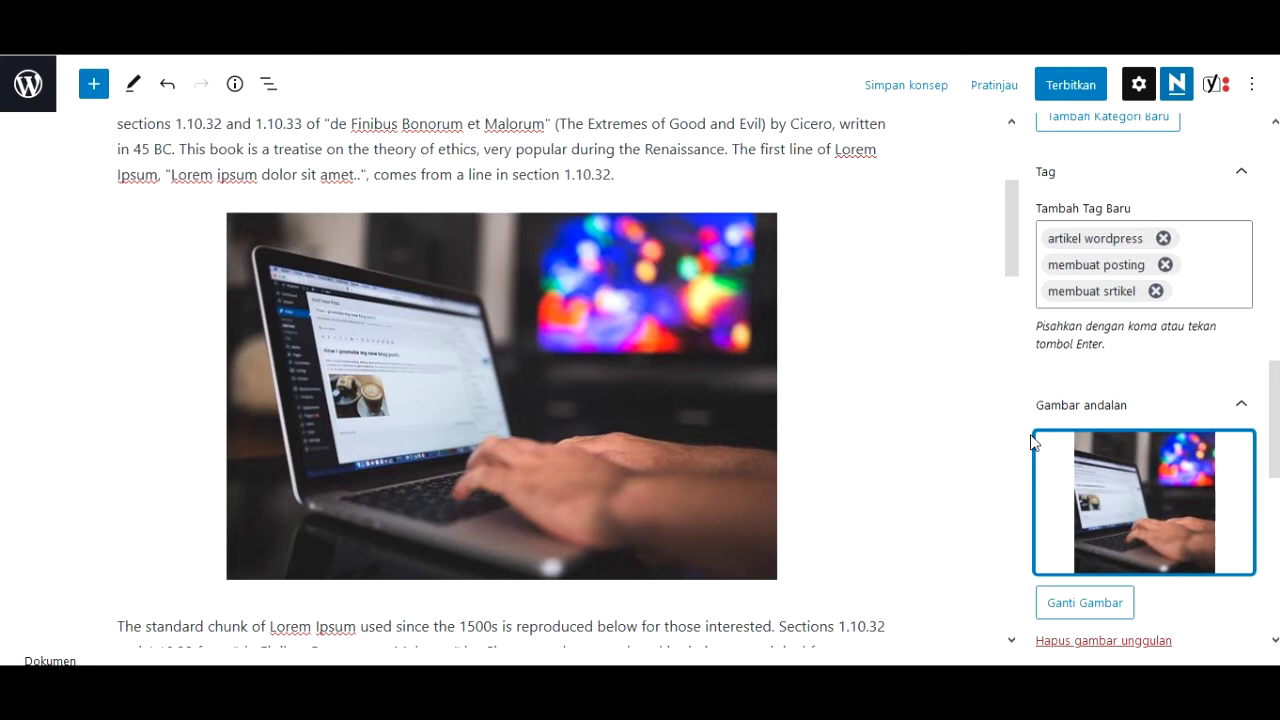
Try the password-protected visibility option for the post and set the visibility back to Publik
scroll(1031, 442, "up", 5)
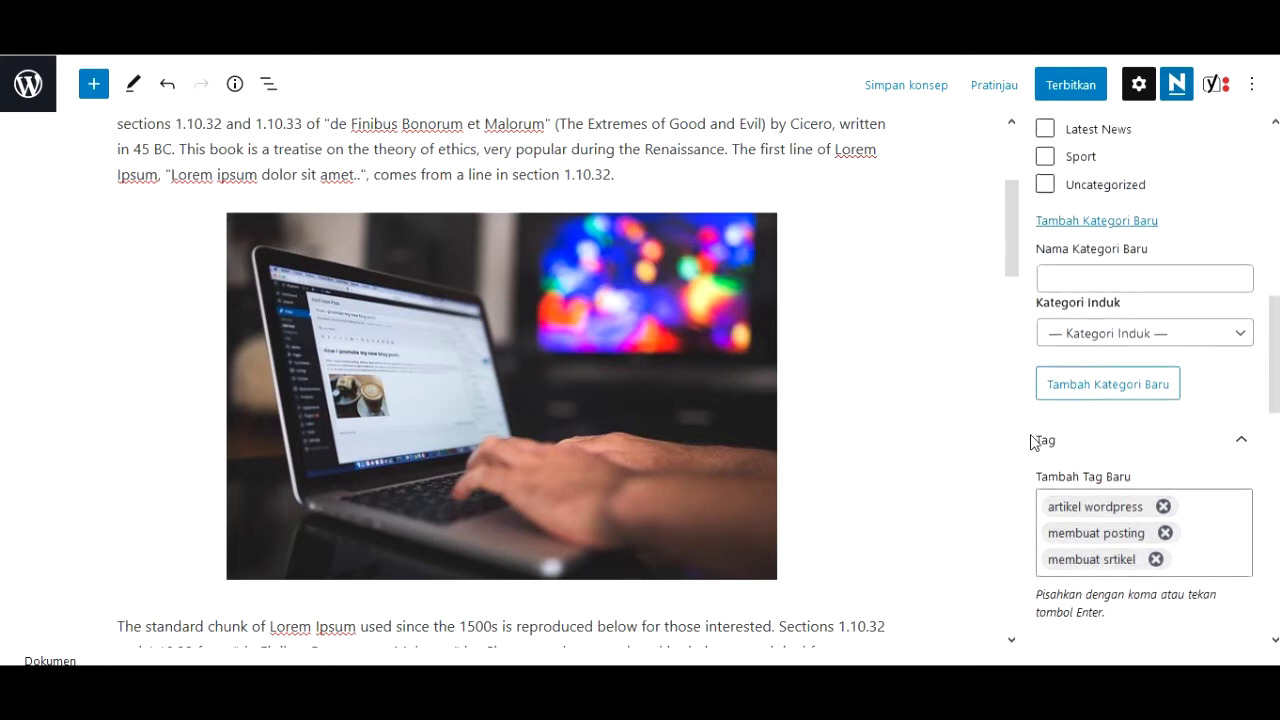
scroll(1031, 442, "up", 7)
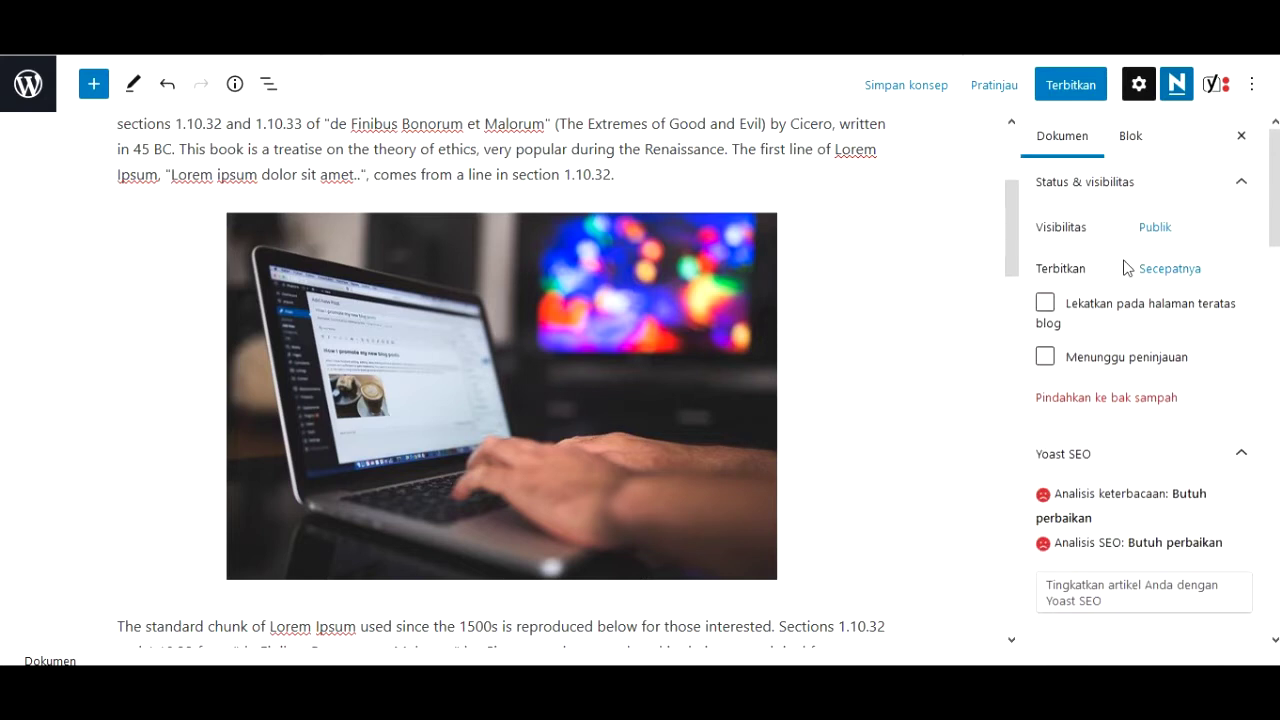
left_click(1150, 229)
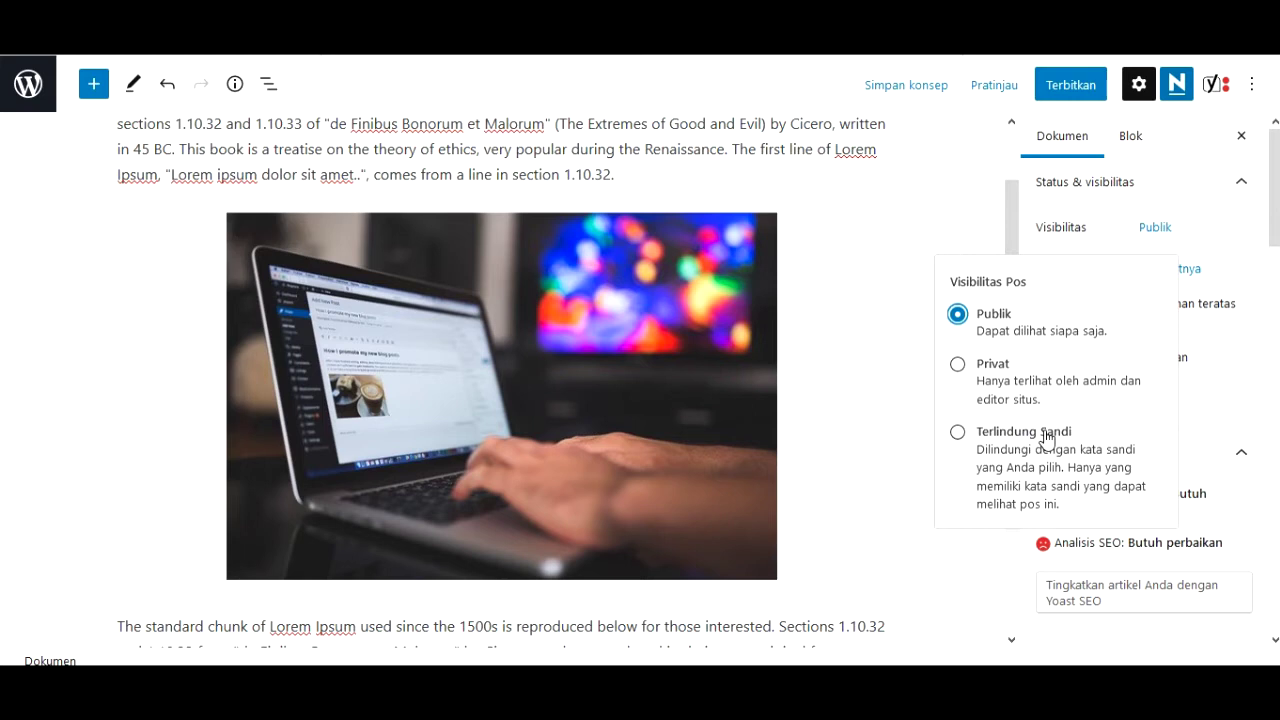
left_click(959, 434)
left_click(1024, 530)
left_click(958, 316)
left_click(1220, 362)
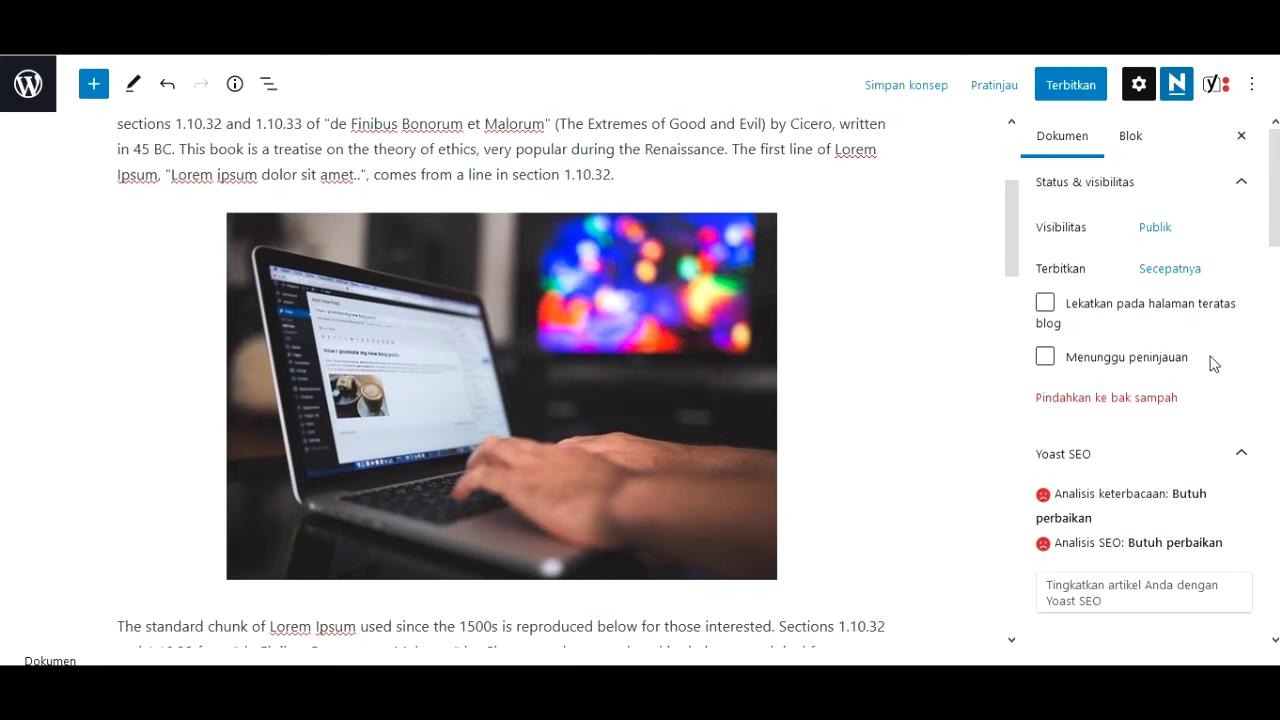
Examine the post's publish date and time options along with the remaining status, SEO and category settings
left_click(1157, 274)
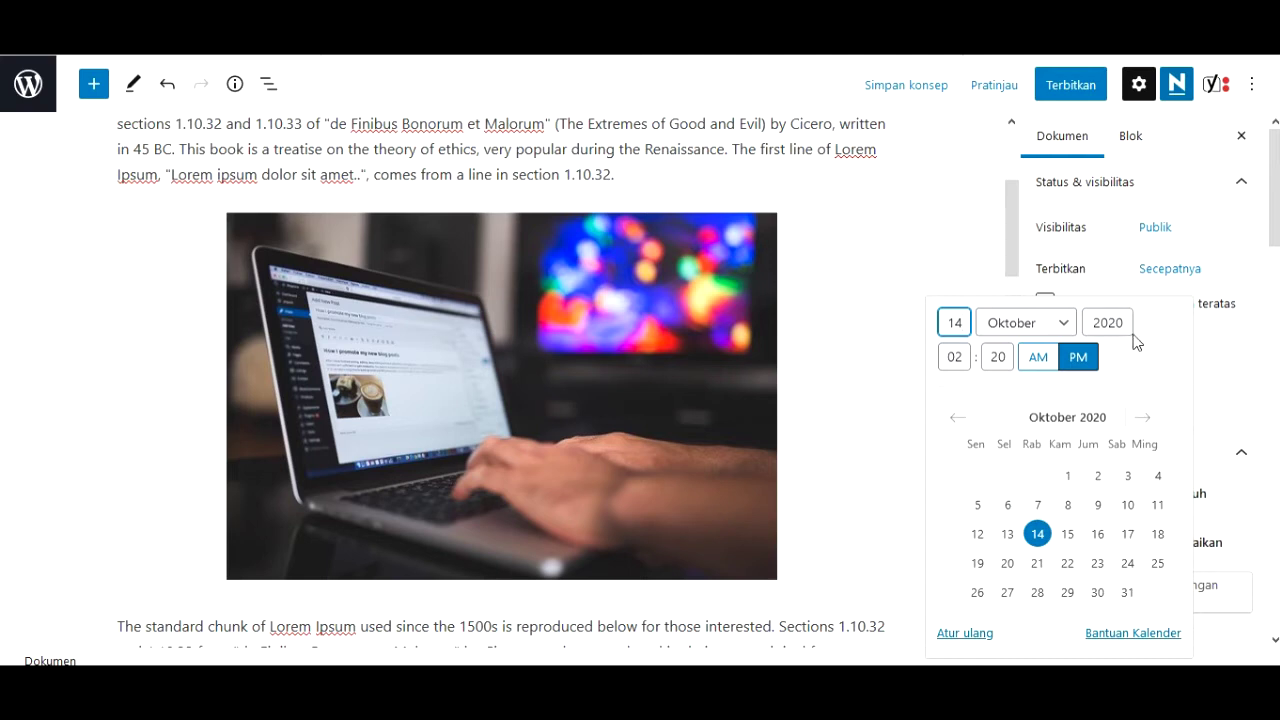
left_click(1233, 347)
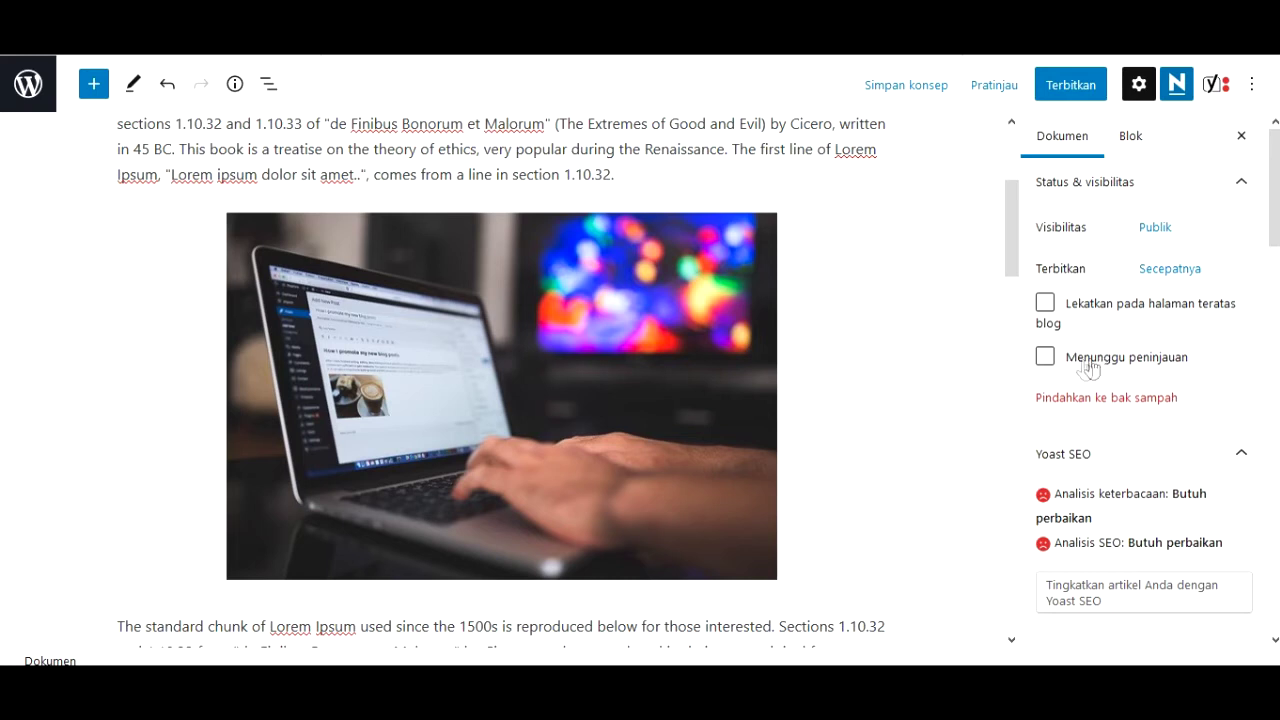
scroll(957, 367, "up", 3)
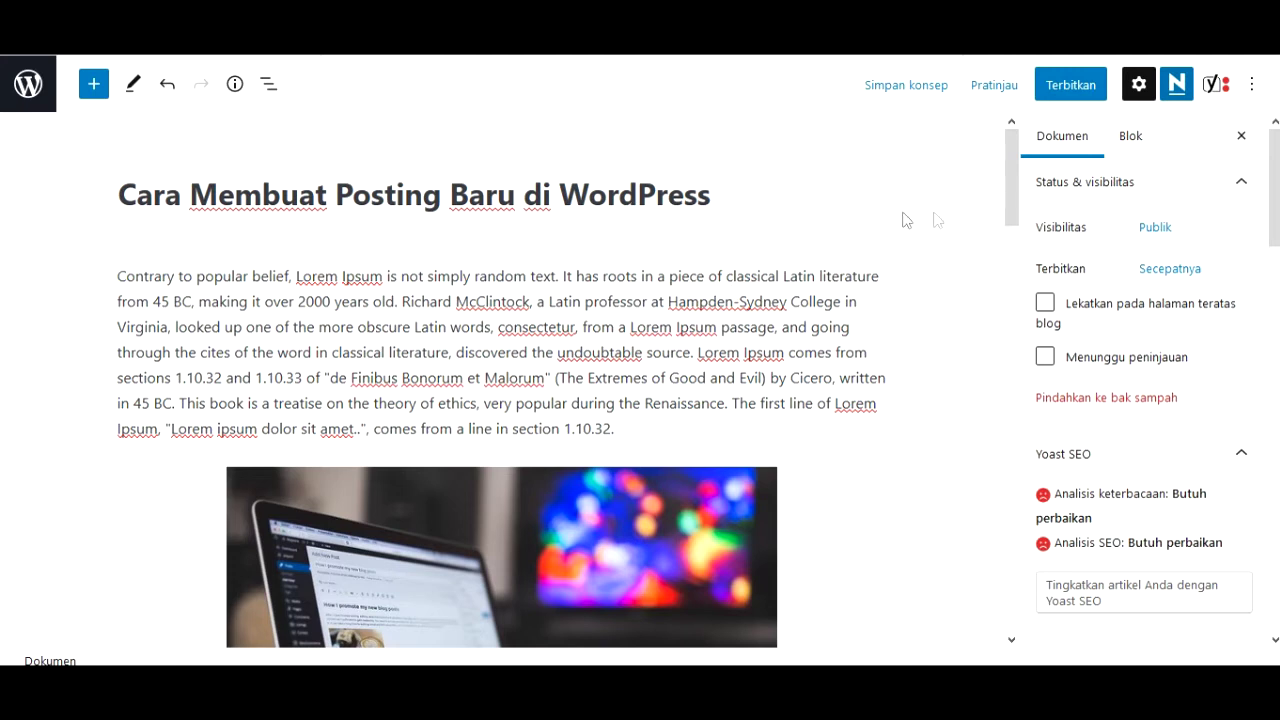
scroll(1134, 366, "down", 3)
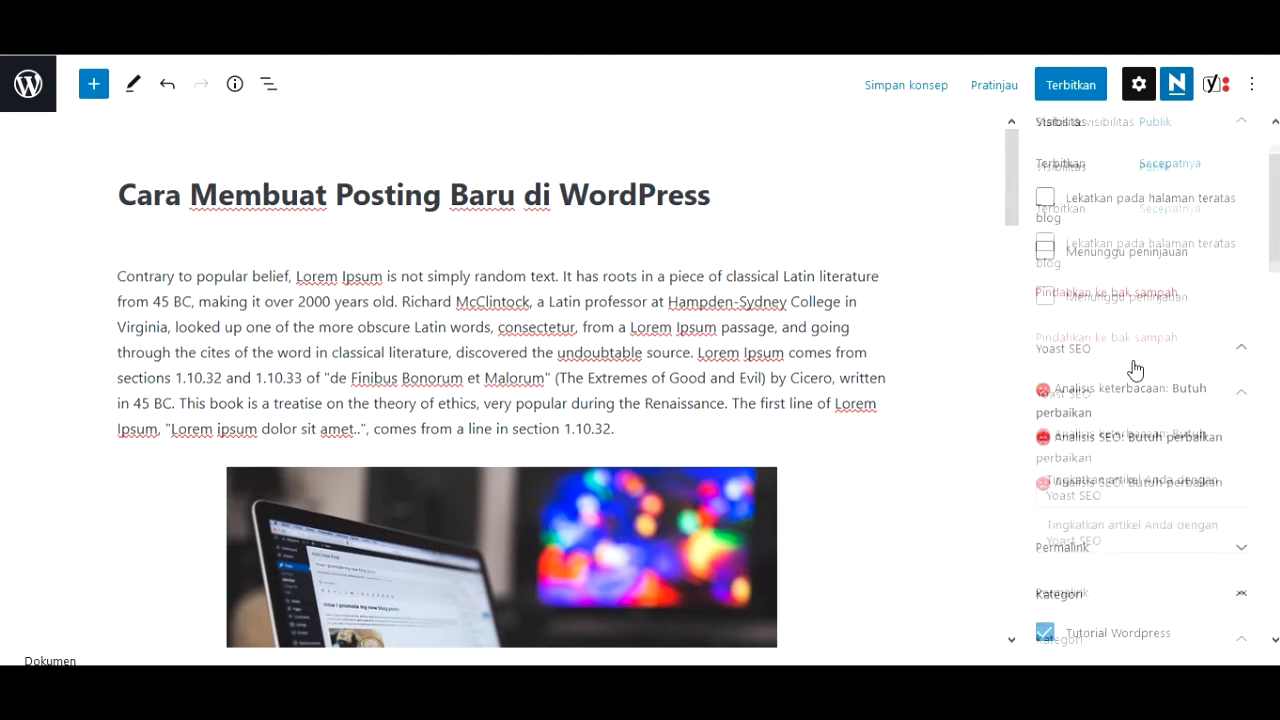
scroll(1134, 366, "up", 3)
Publish the post "Cara Membuat Posting Baru di WordPress" and confirm the publication
left_click(1071, 86)
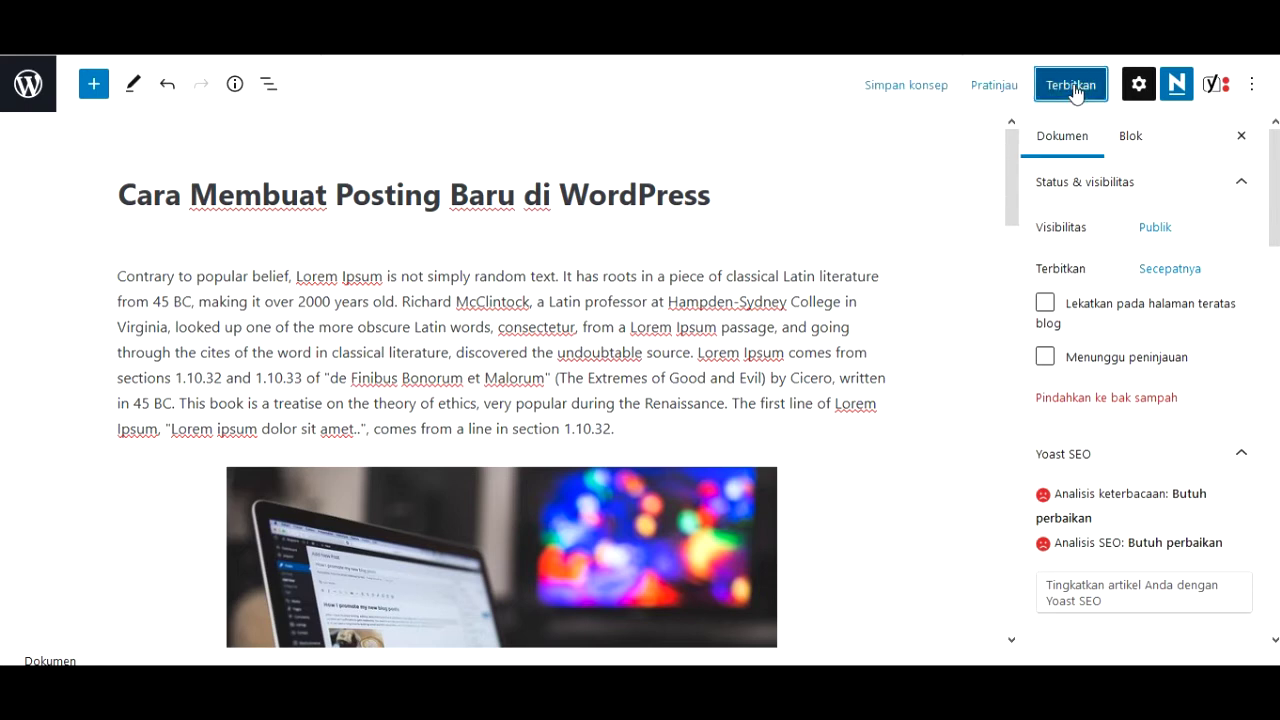
left_click(1071, 86)
left_click(1075, 88)
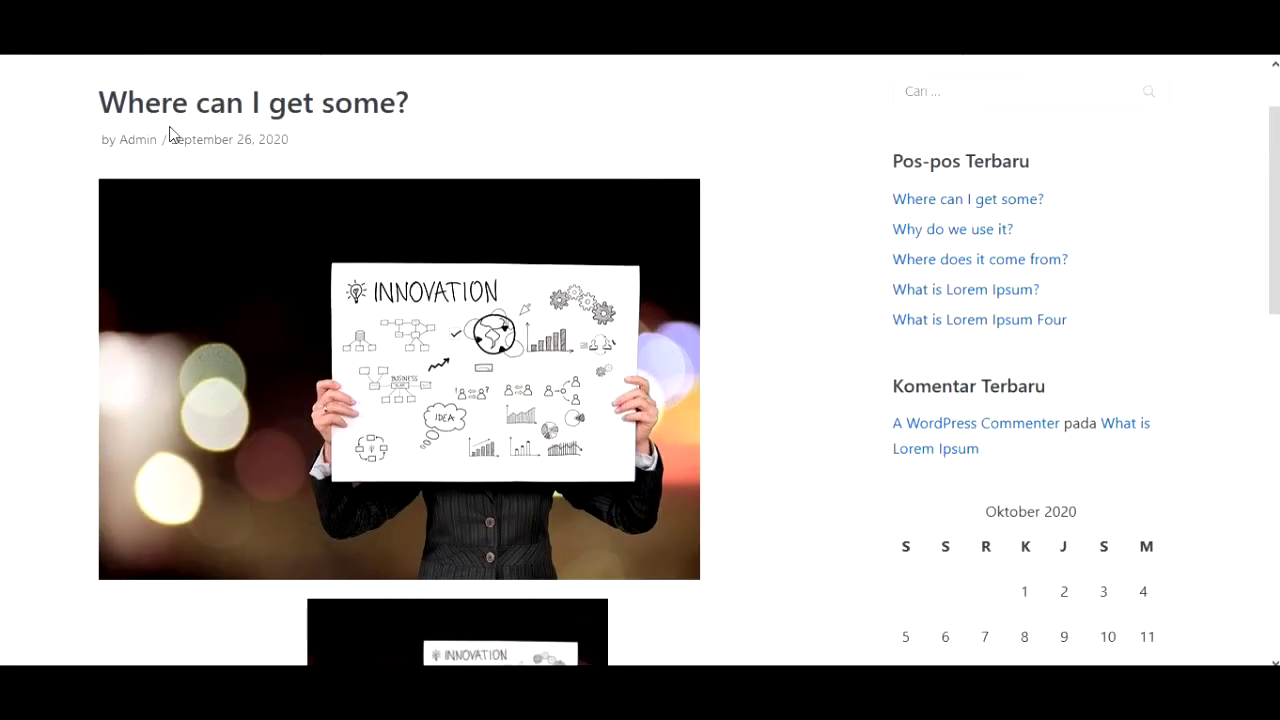
Go to the WordPress for ALL homepage and open the full post "Cara Membuat Posting Baru di WordPress"
scroll(160, 135, "up", 2)
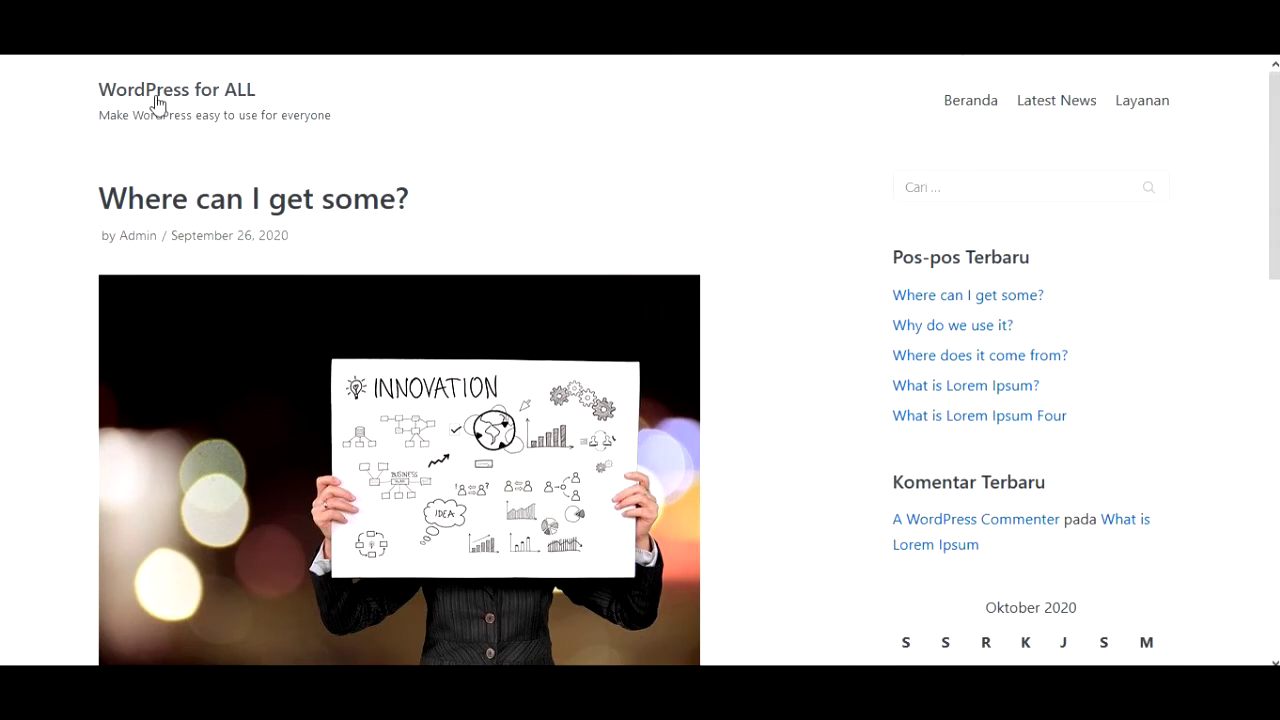
left_click(153, 98)
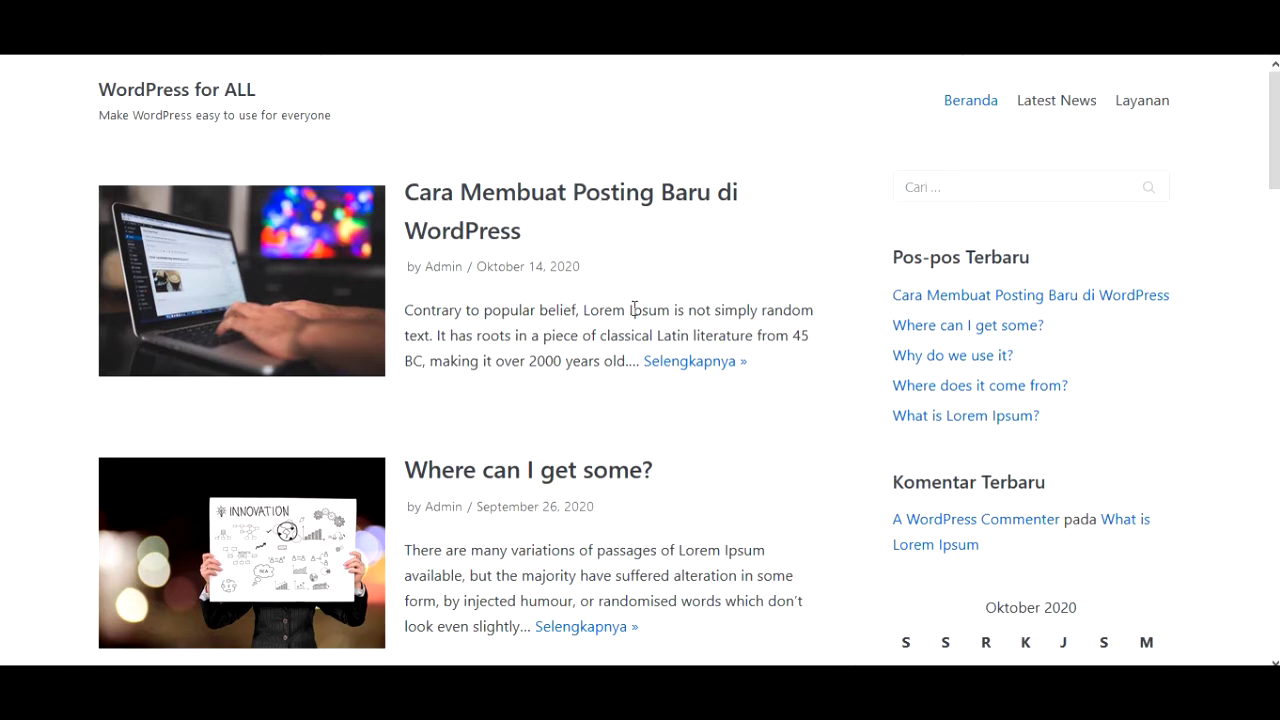
left_click(666, 369)
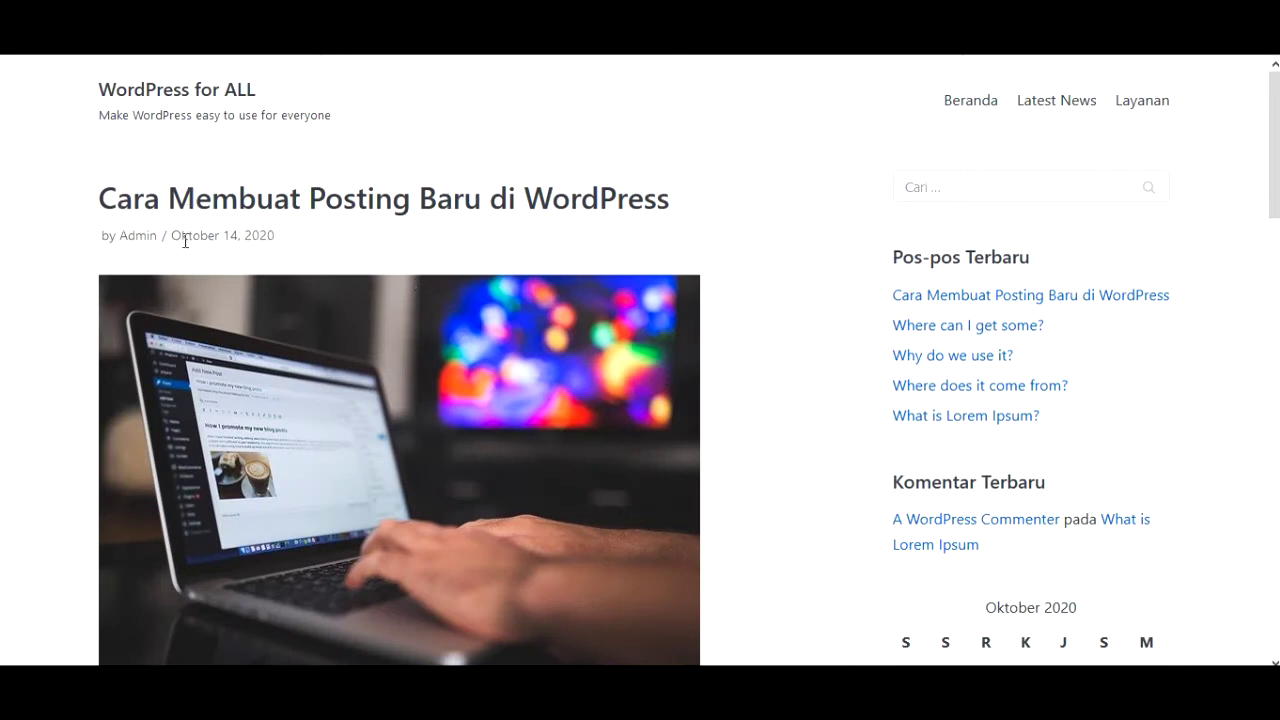
Examine the published post's featured image, body text, inserted image and tags on the live page
scroll(195, 237, "down", 4)
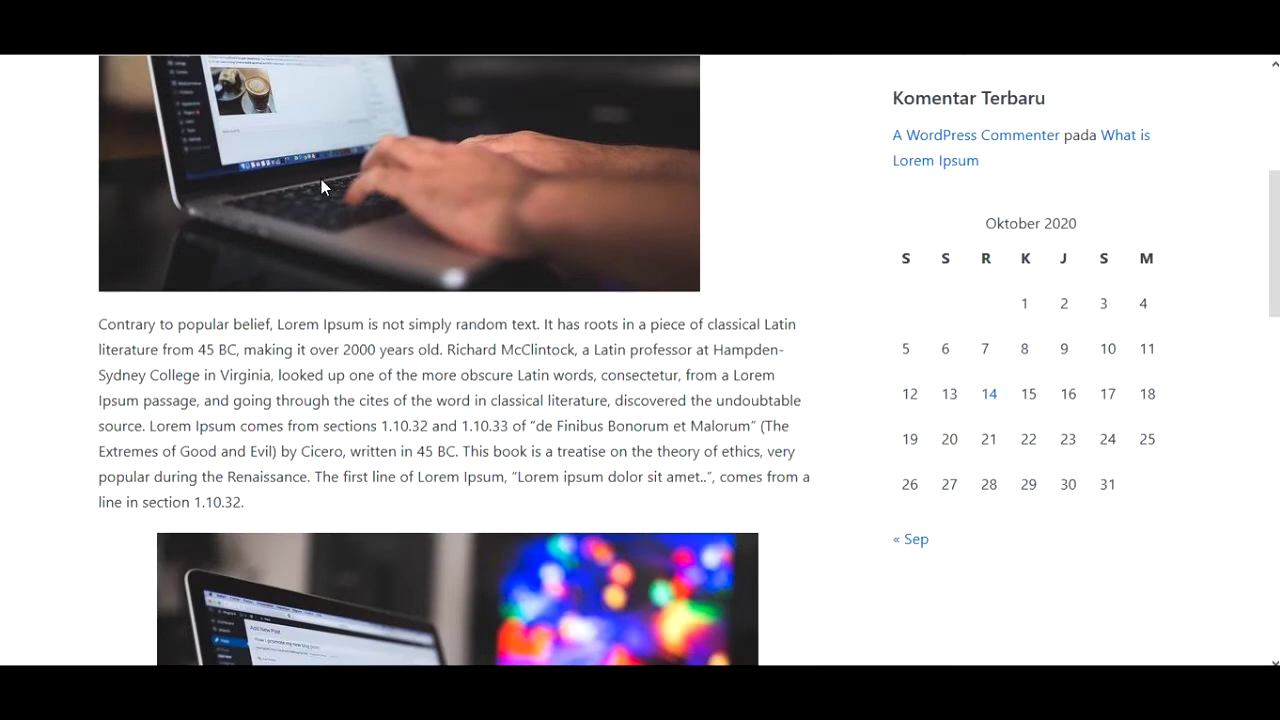
scroll(322, 182, "down", 5)
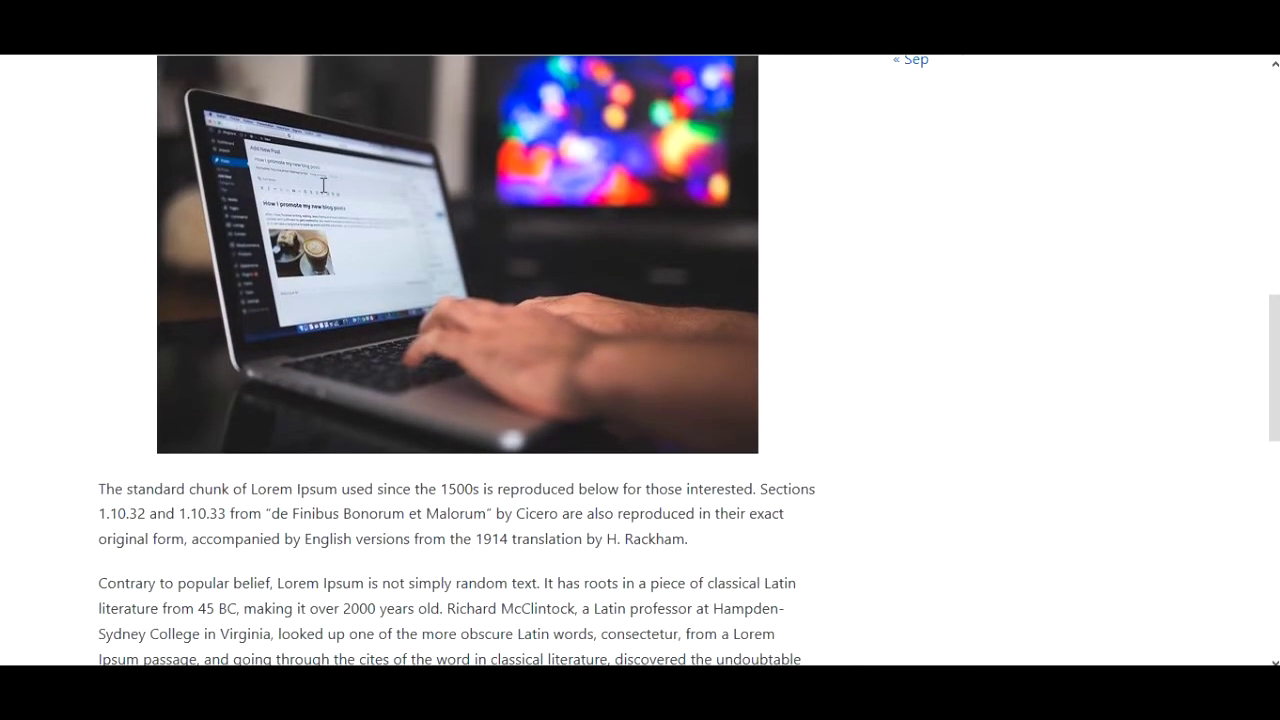
scroll(322, 185, "down", 1)
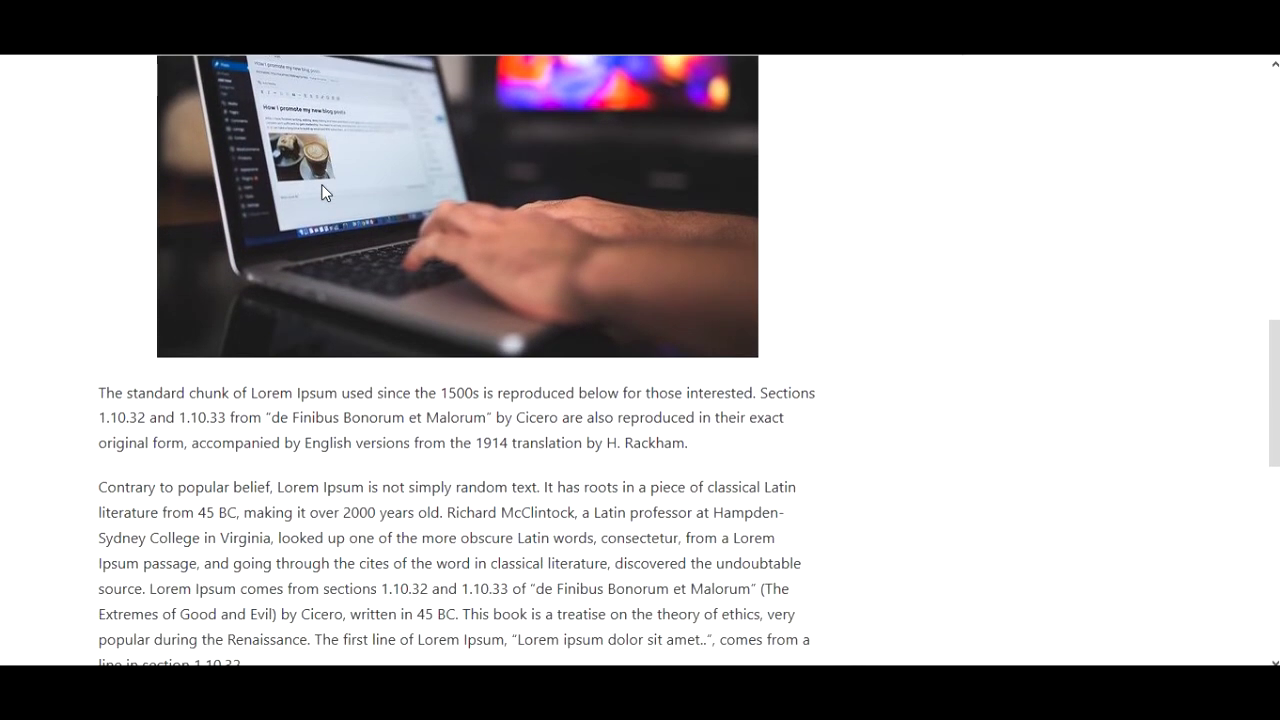
scroll(322, 197, "down", 5)
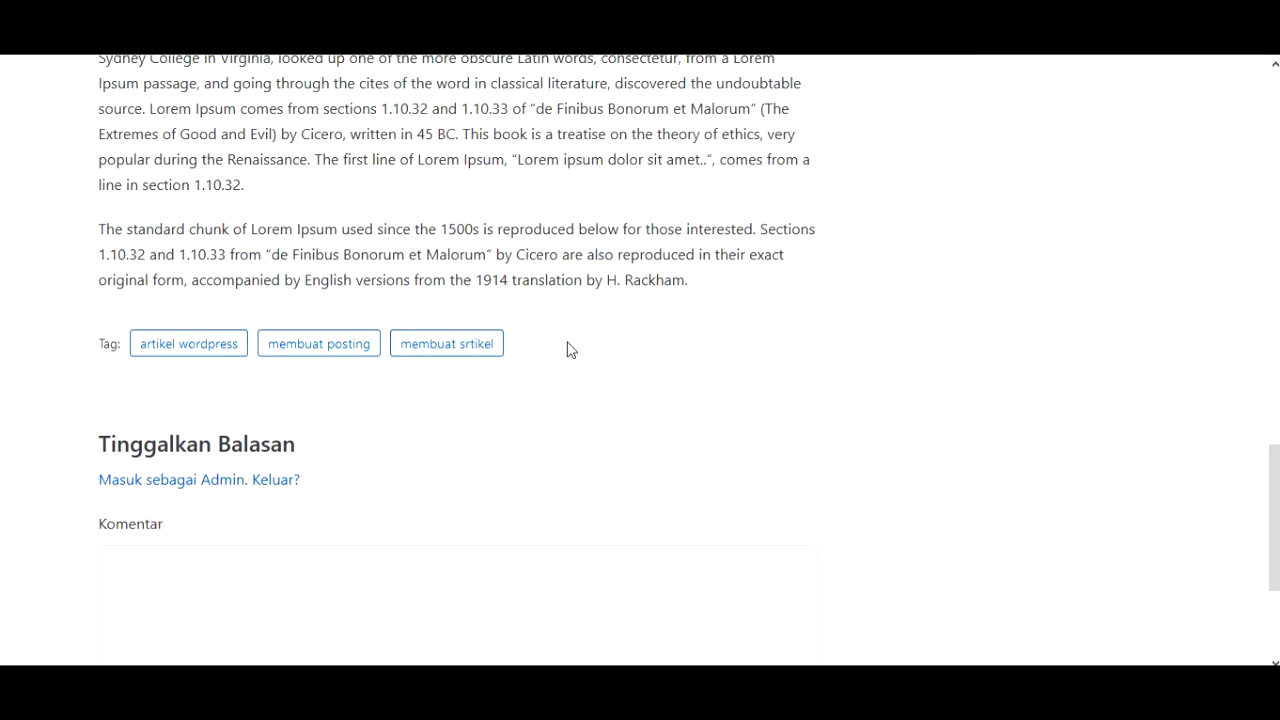
scroll(568, 348, "up", 3)
scroll(567, 348, "up", 3)
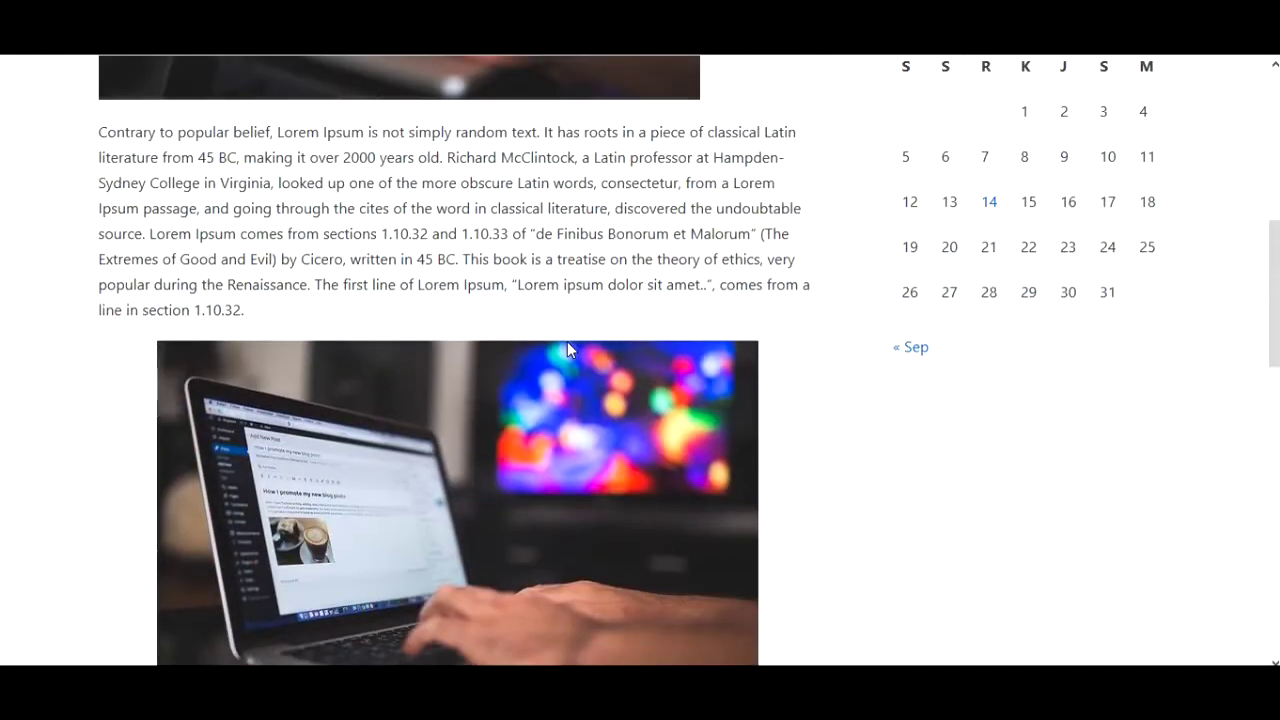
scroll(567, 348, "up", 2)
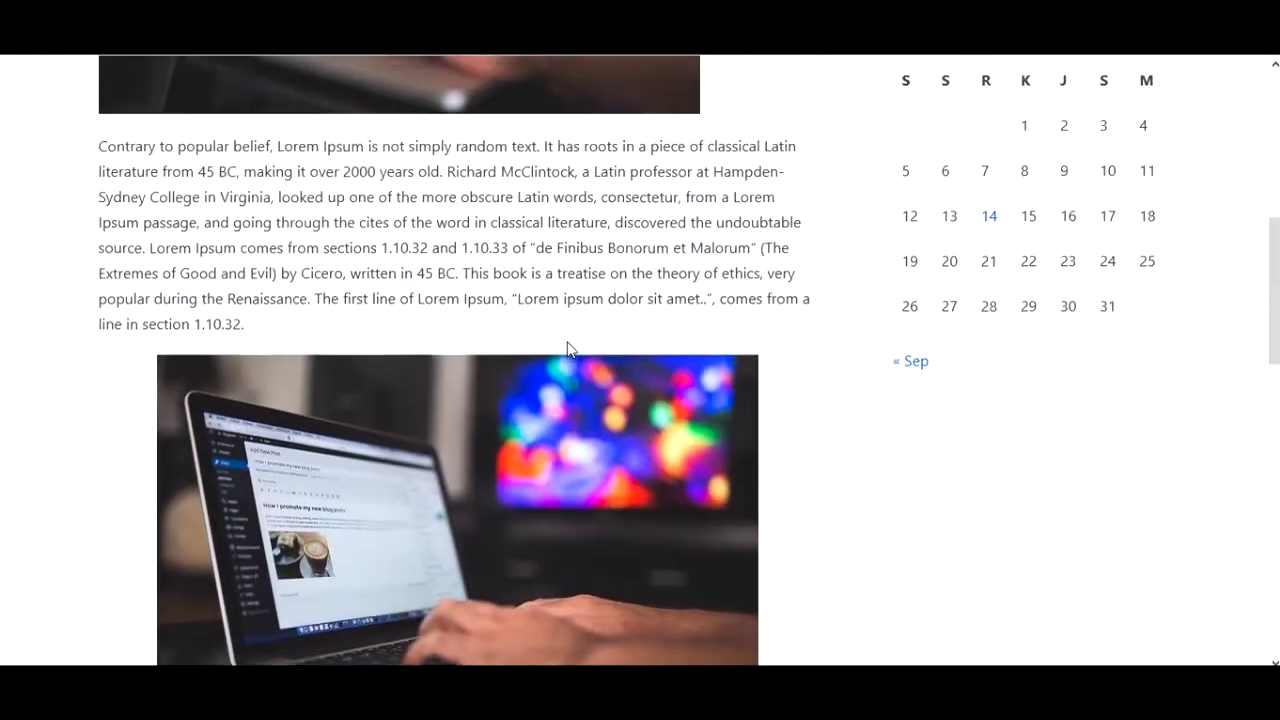
scroll(567, 345, "up", 5)
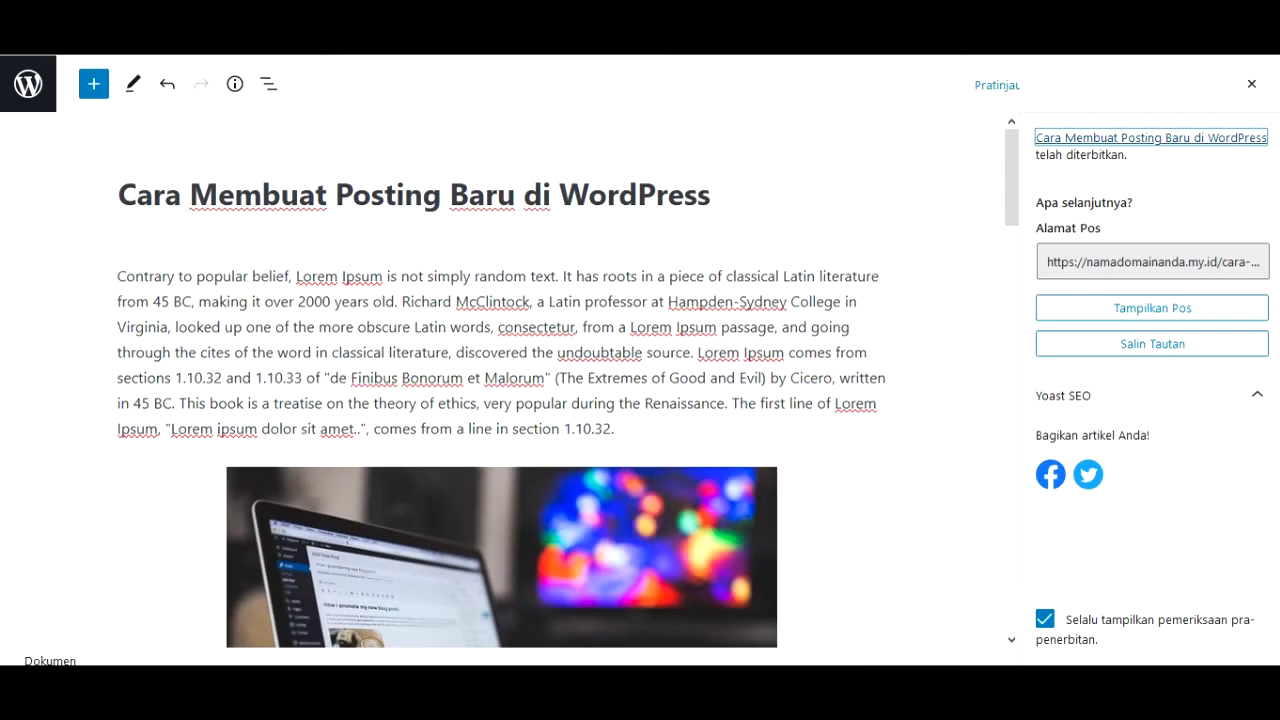
Back in the post editor, examine the content and the Yoast SEO keyphrase, Google preview, slug and meta description settings
left_click(190, 194)
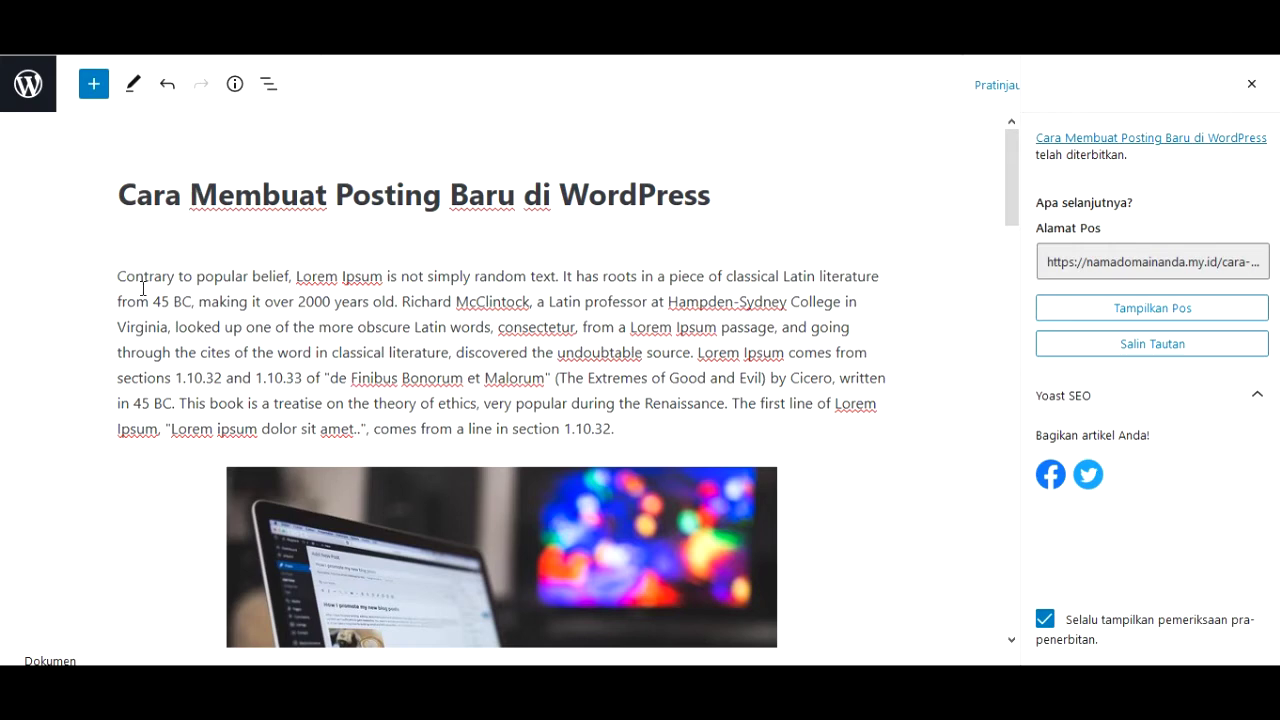
scroll(143, 270, "down", 6)
scroll(143, 288, "up", 6)
scroll(213, 317, "down", 10)
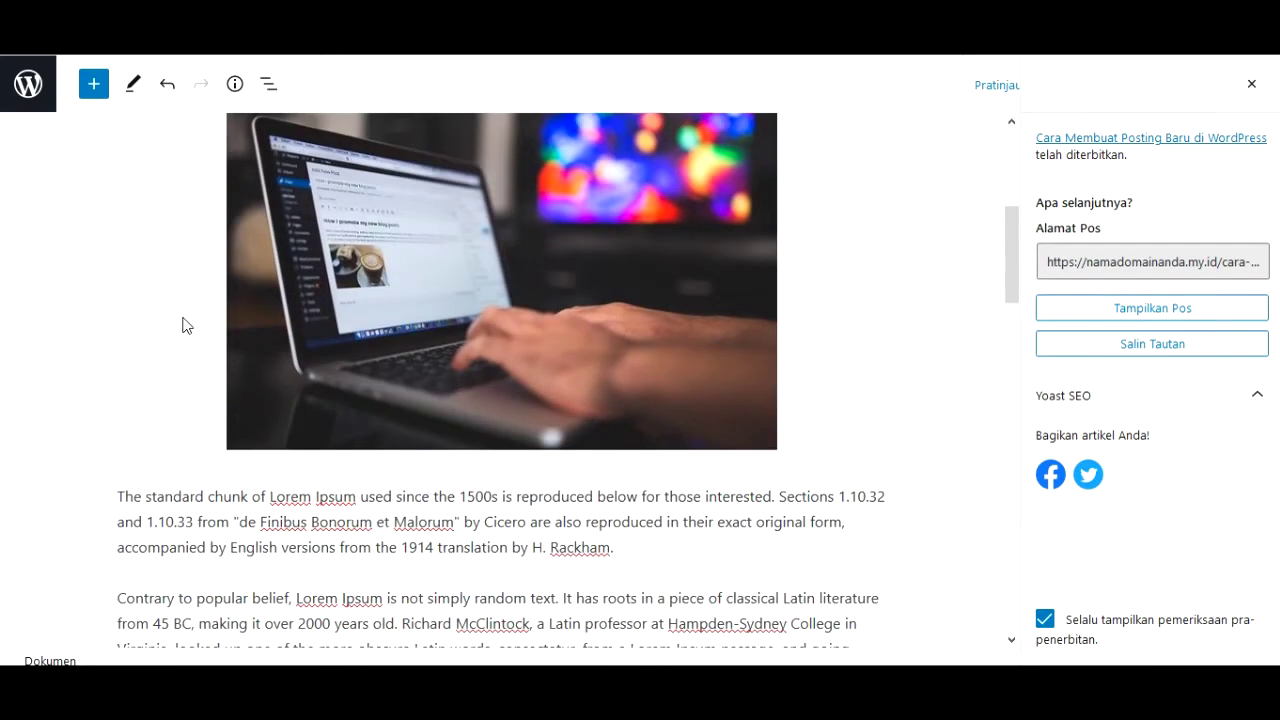
scroll(189, 335, "down", 10)
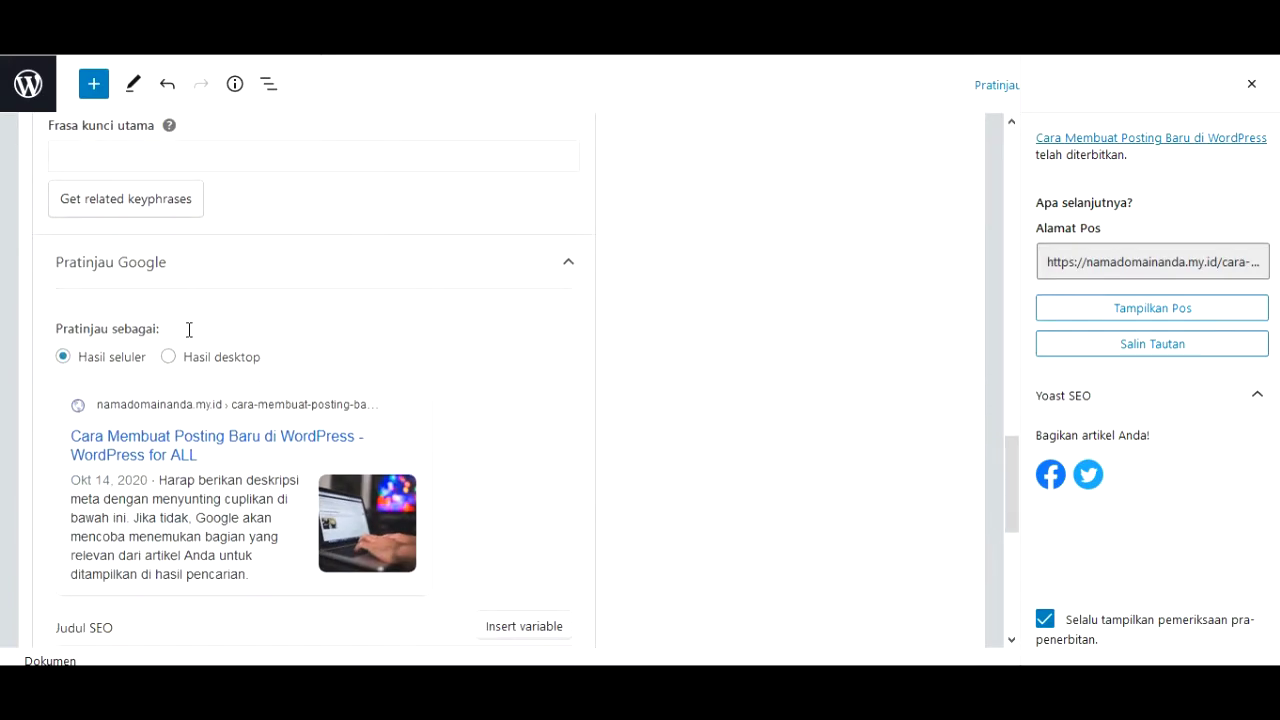
scroll(189, 329, "down", 4)
scroll(192, 334, "up", 5)
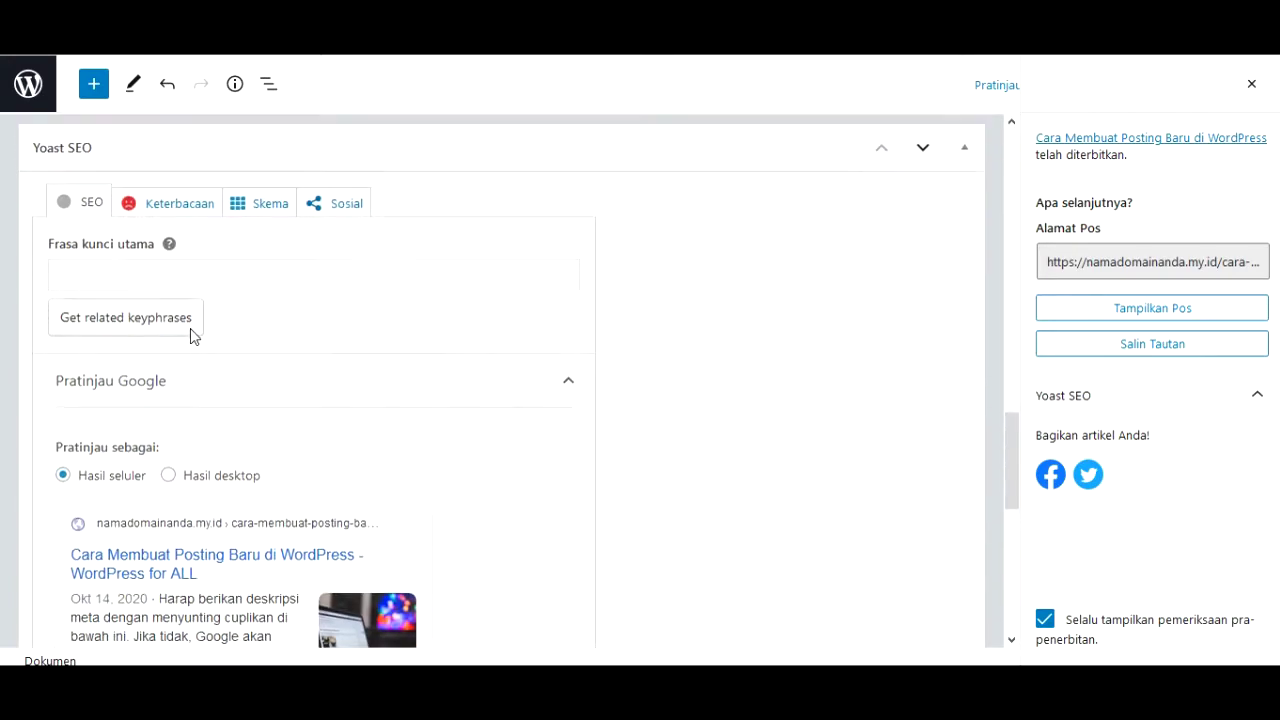
scroll(193, 337, "down", 6)
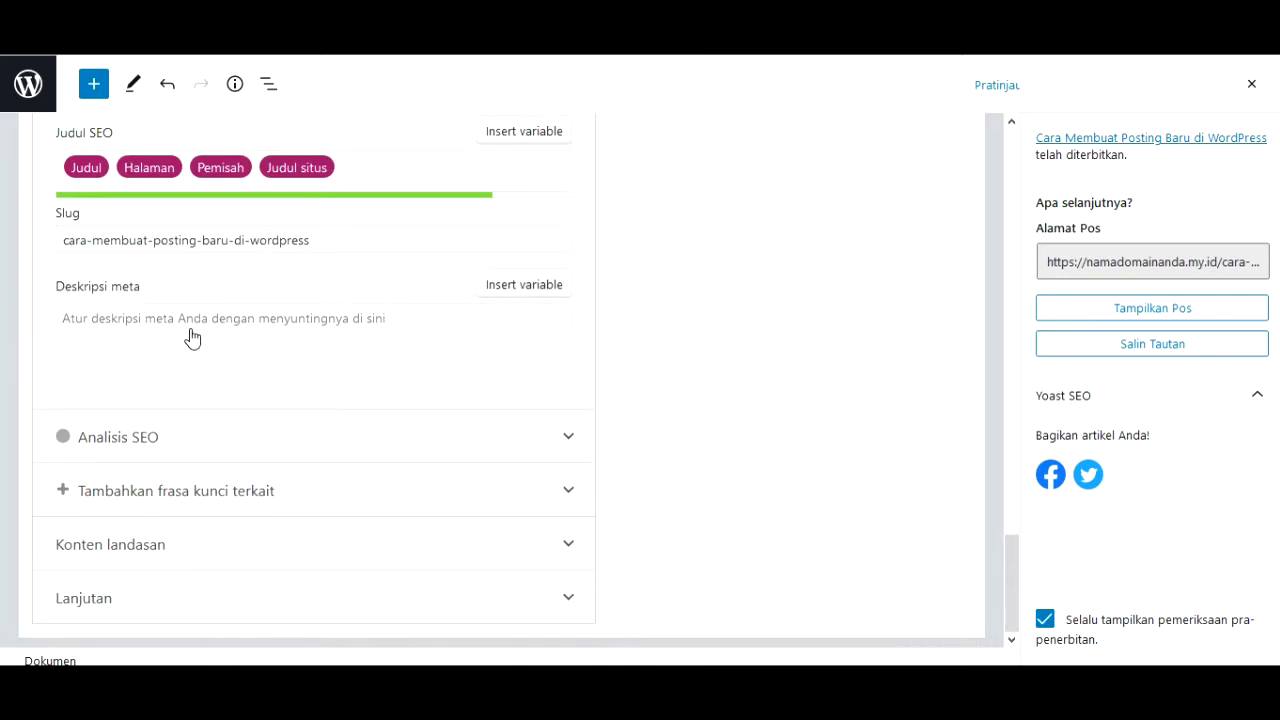
scroll(192, 338, "up", 5)
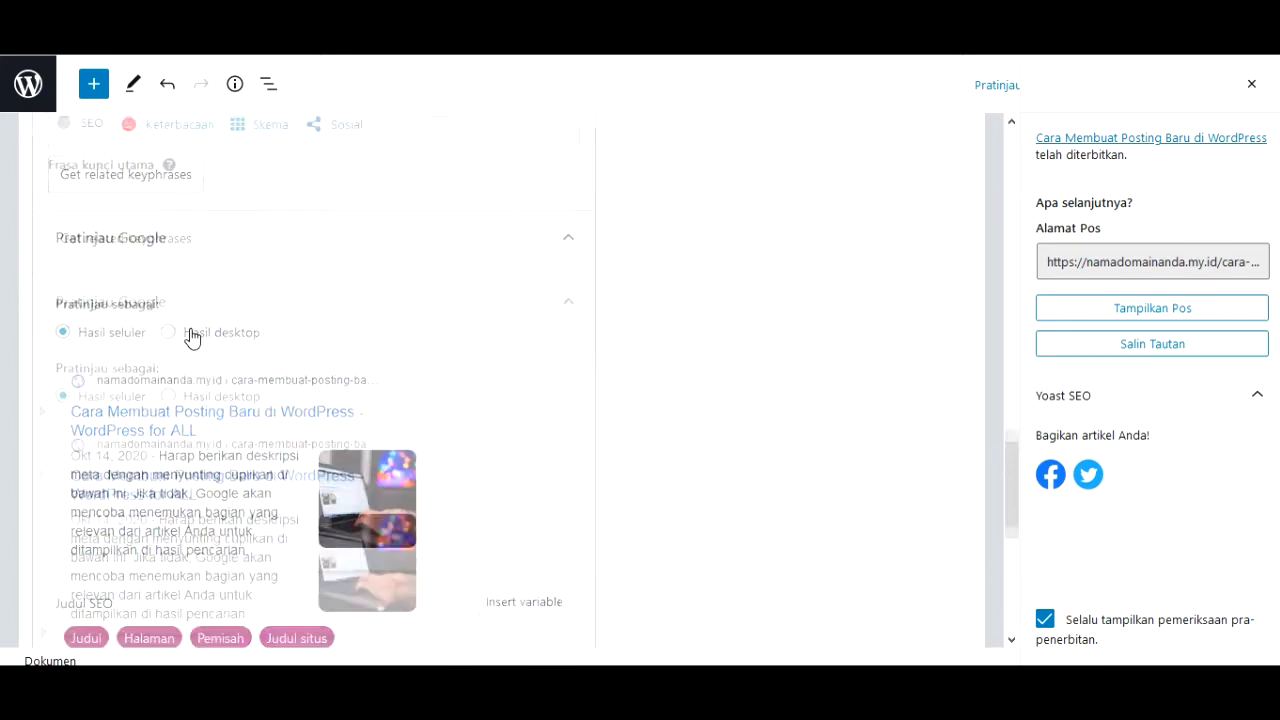
scroll(192, 334, "up", 2)
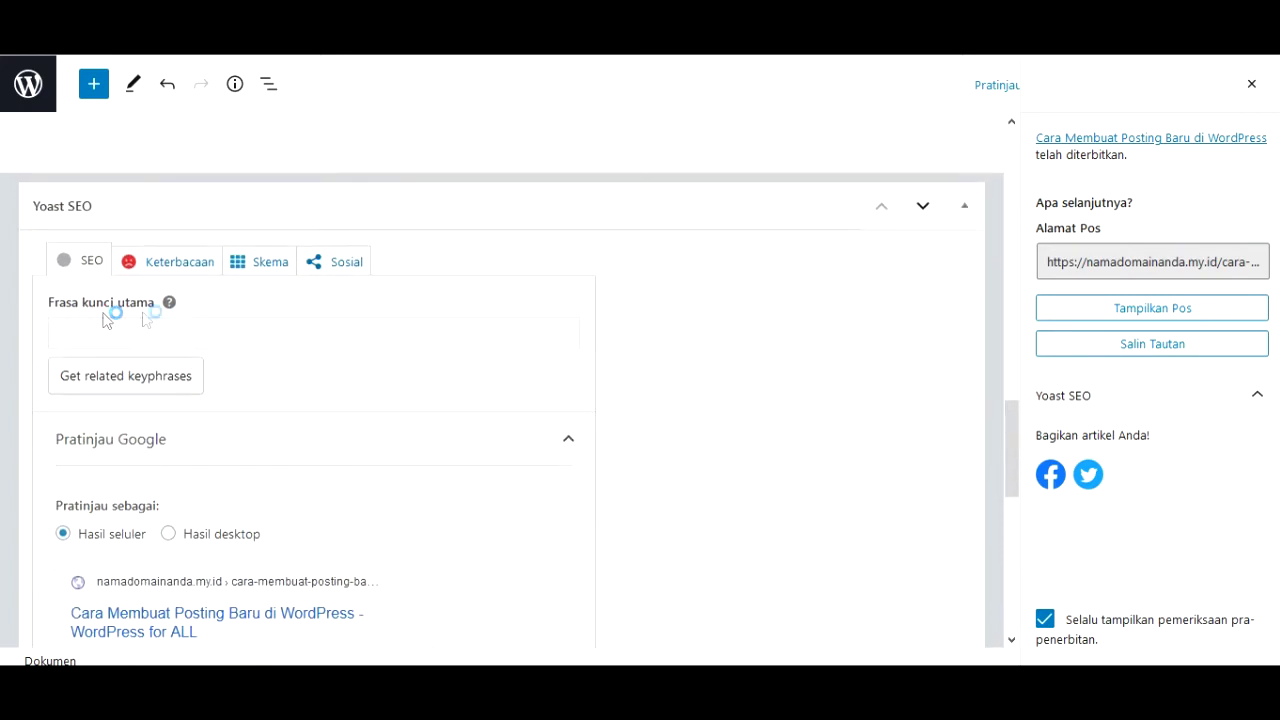
Copy the post title "Cara Membuat Posting Baru di WordPress" into the Yoast SEO focus keyphrase
left_click(130, 331)
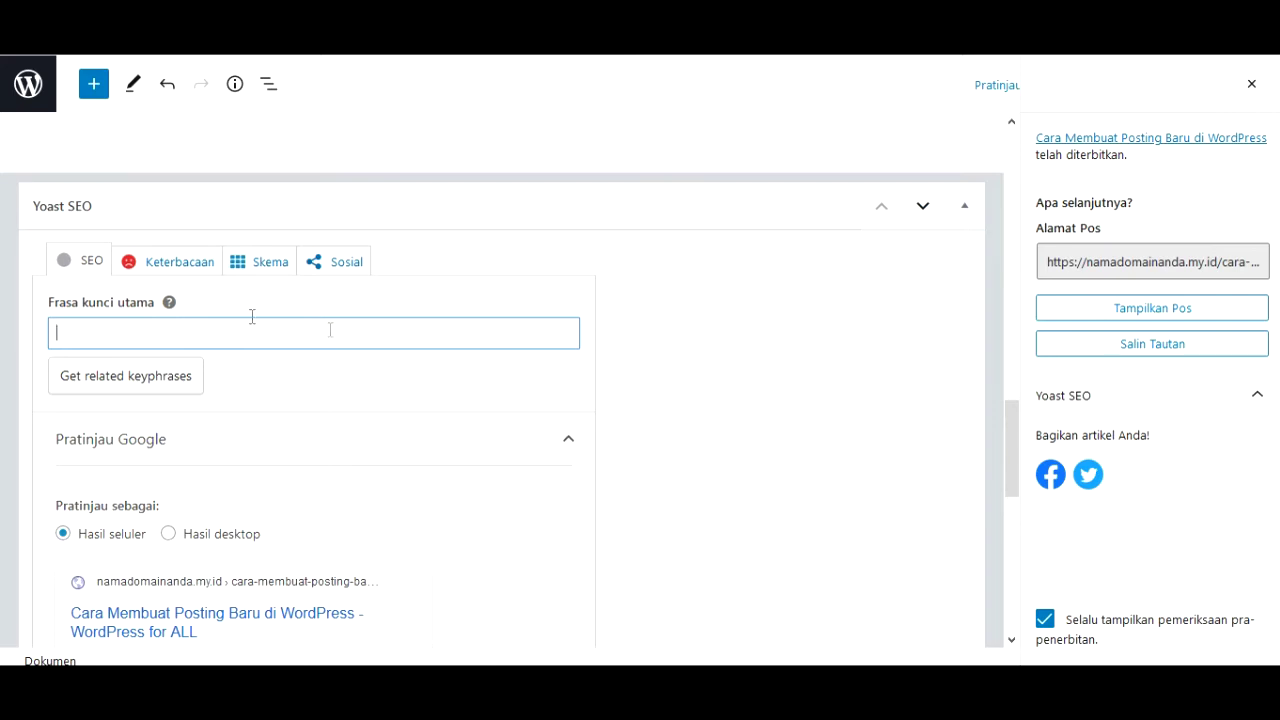
scroll(464, 331, "up", 15)
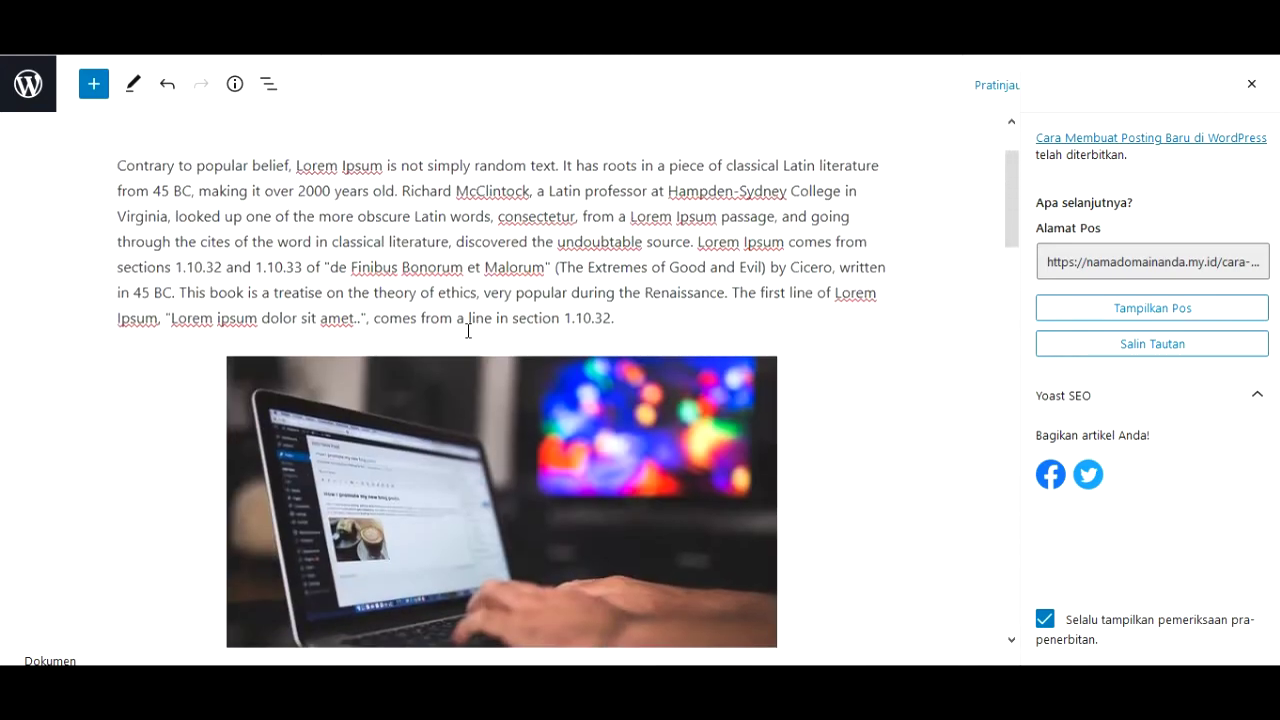
triple_click(391, 196)
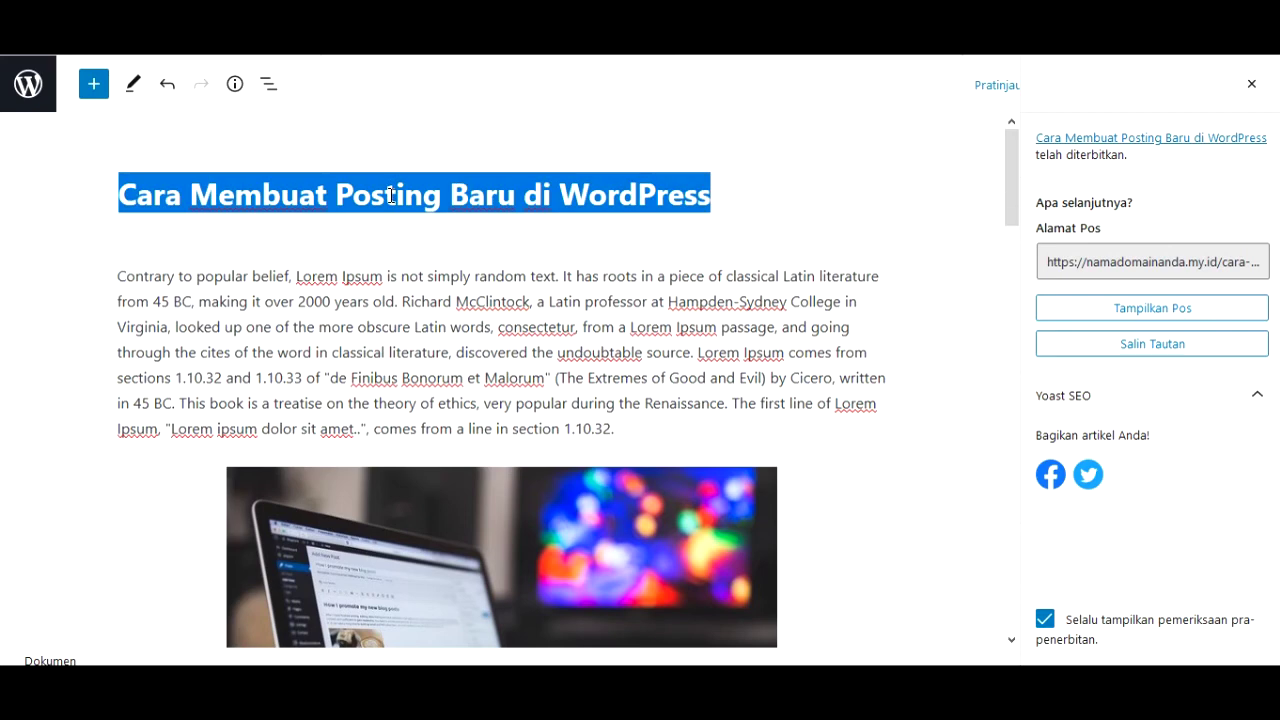
right_click(391, 196)
left_click(472, 252)
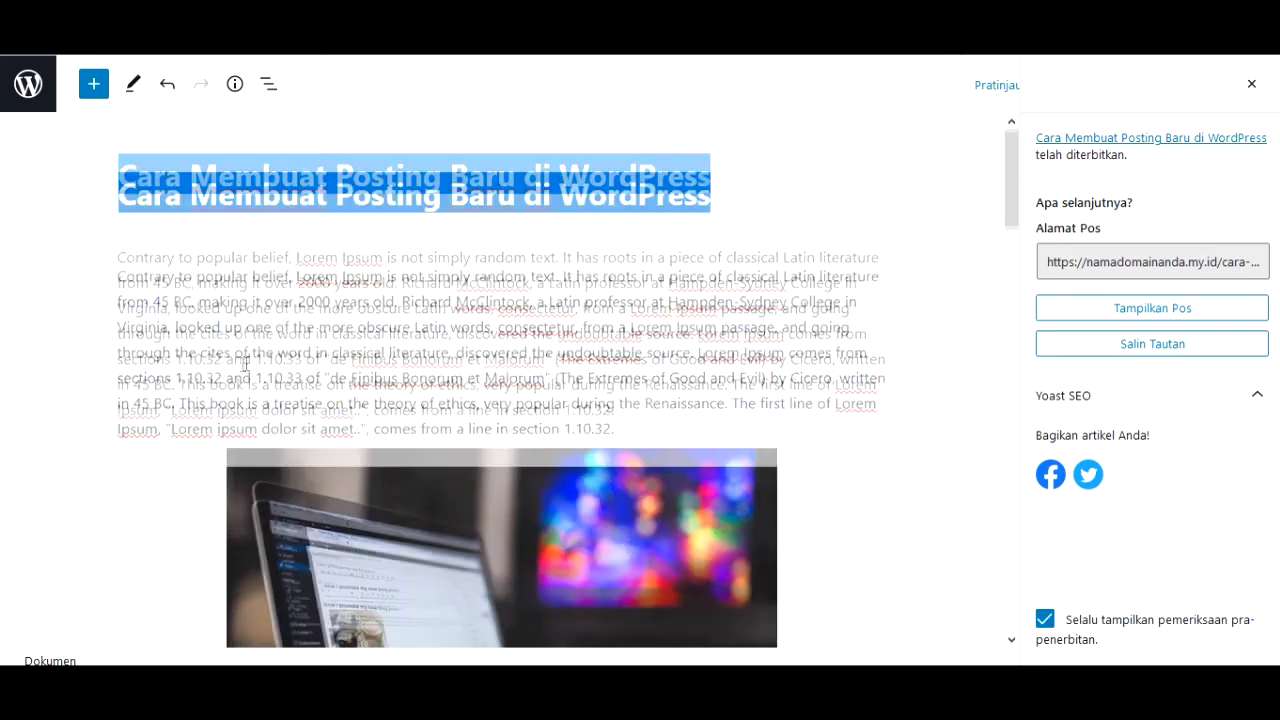
scroll(226, 350, "down", 10)
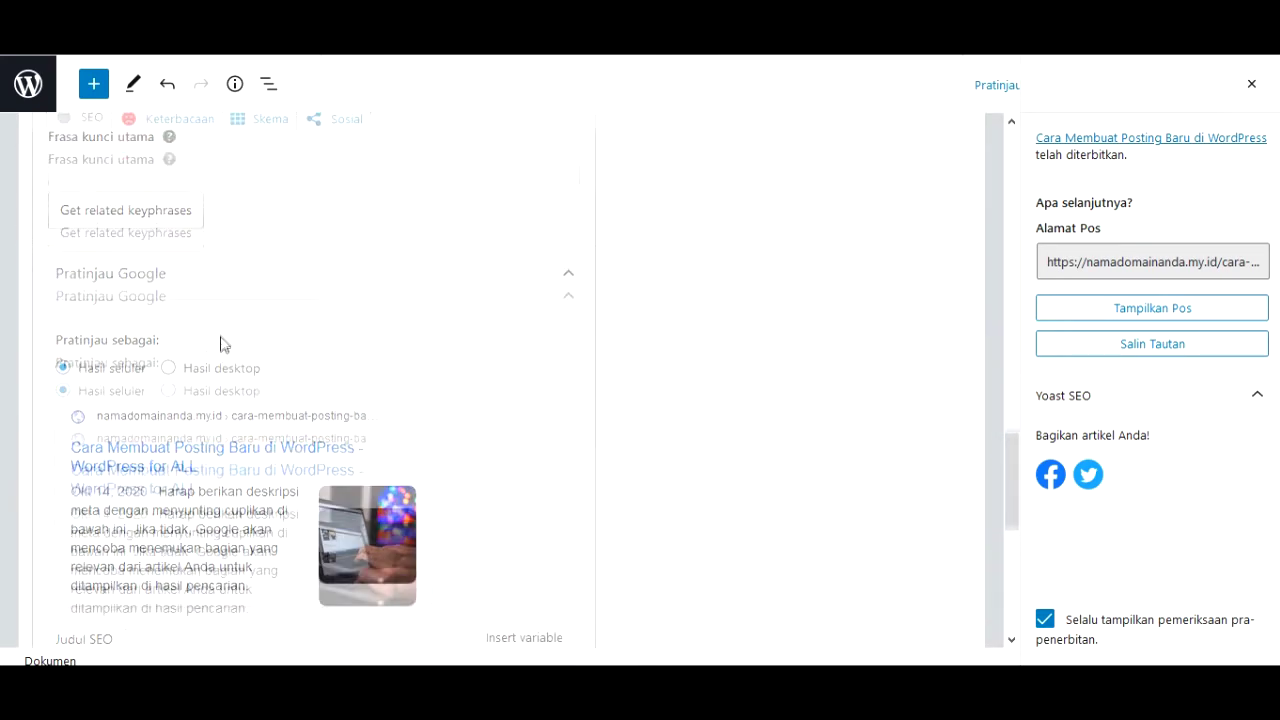
right_click(211, 254)
left_click(268, 341)
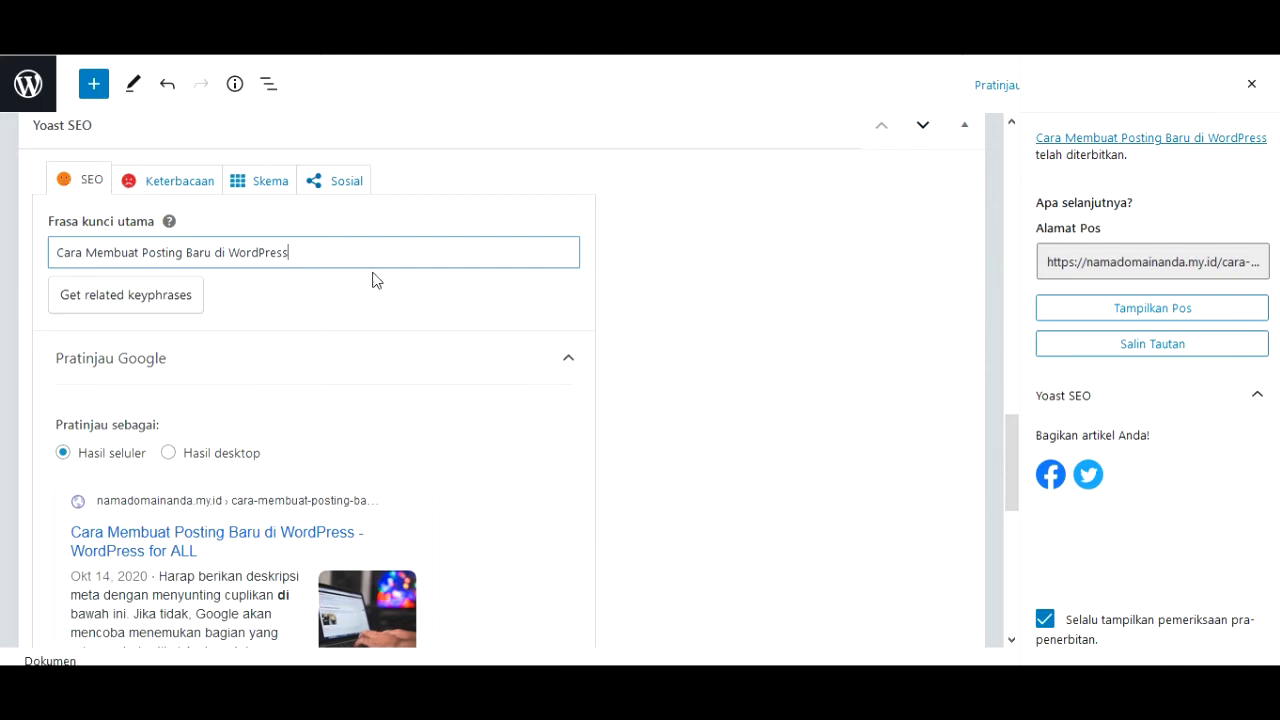
Expand the Yoast SEO analysis and examine its problems and good results alongside the focus keyphrase
scroll(449, 306, "down", 2)
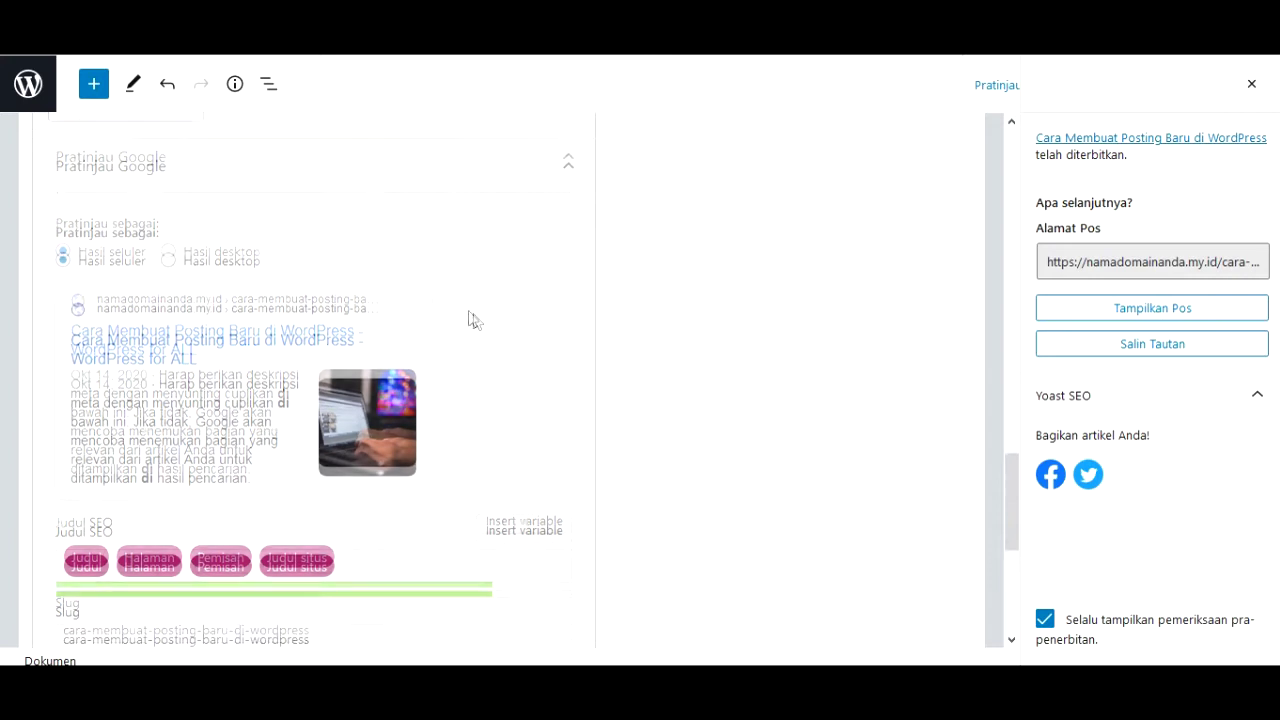
scroll(473, 318, "down", 2)
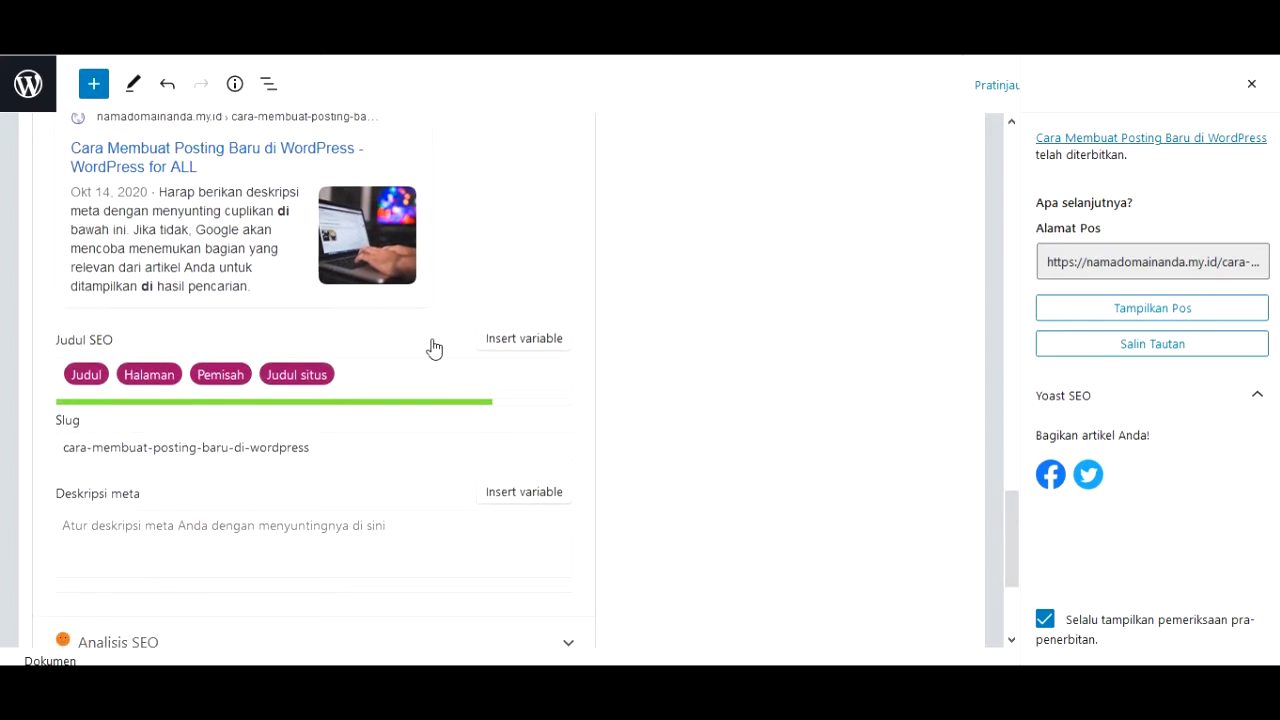
scroll(434, 345, "down", 3)
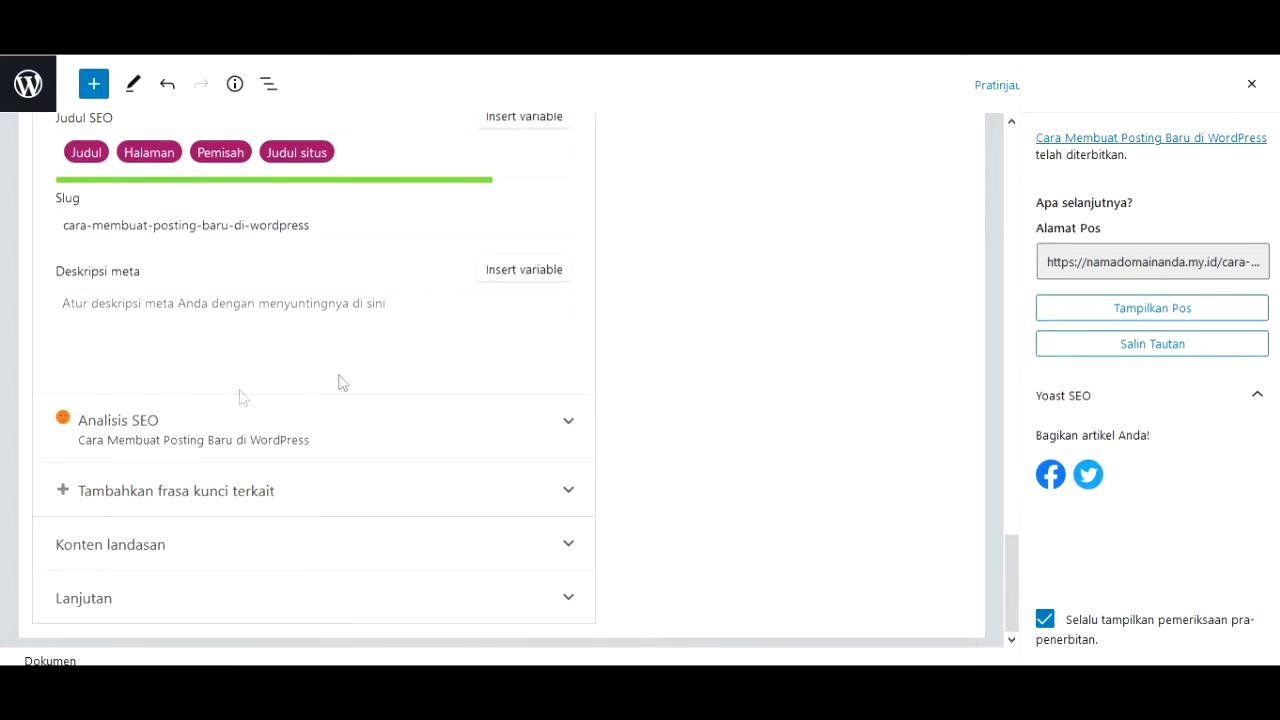
left_click(568, 428)
scroll(569, 430, "down", 5)
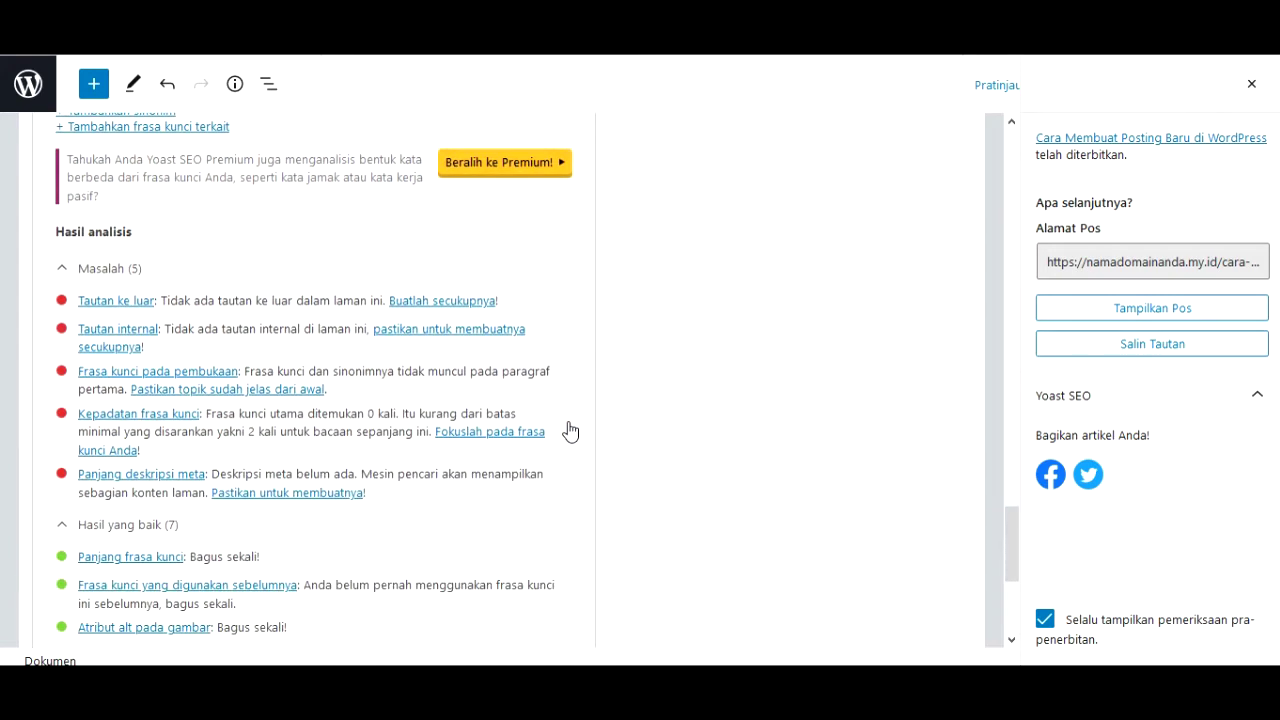
scroll(569, 430, "down", 2)
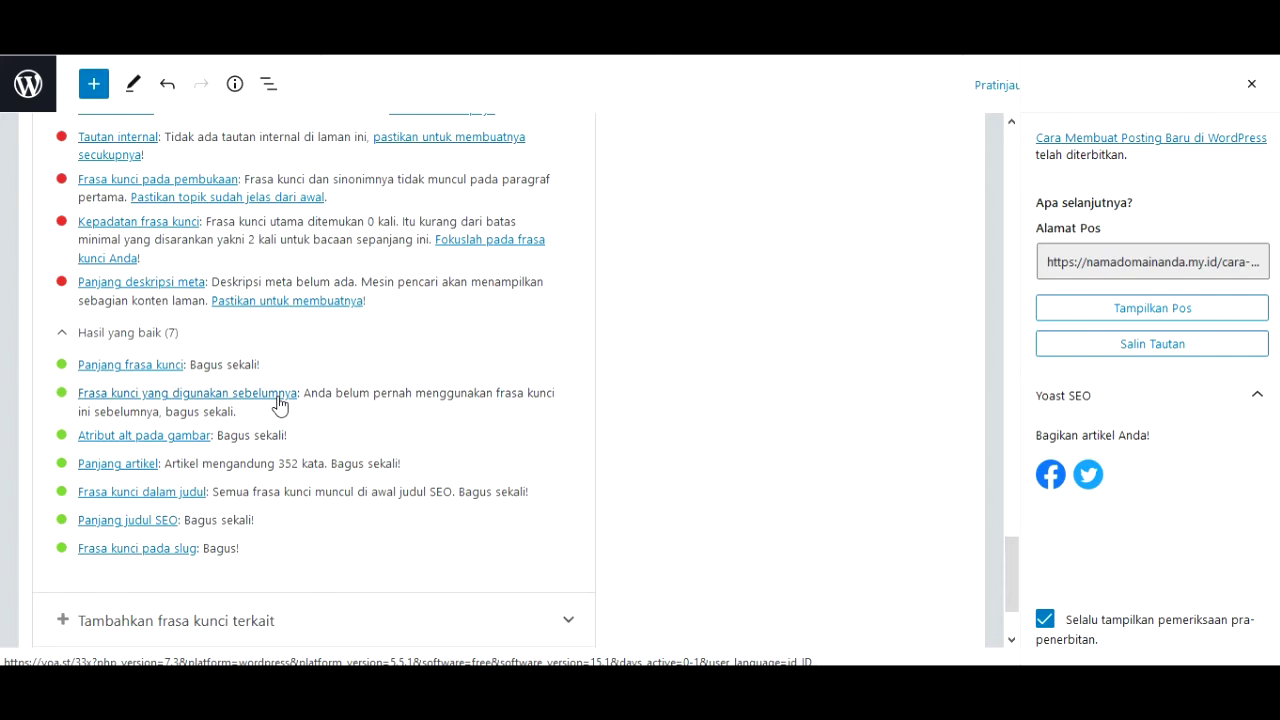
scroll(240, 393, "up", 1)
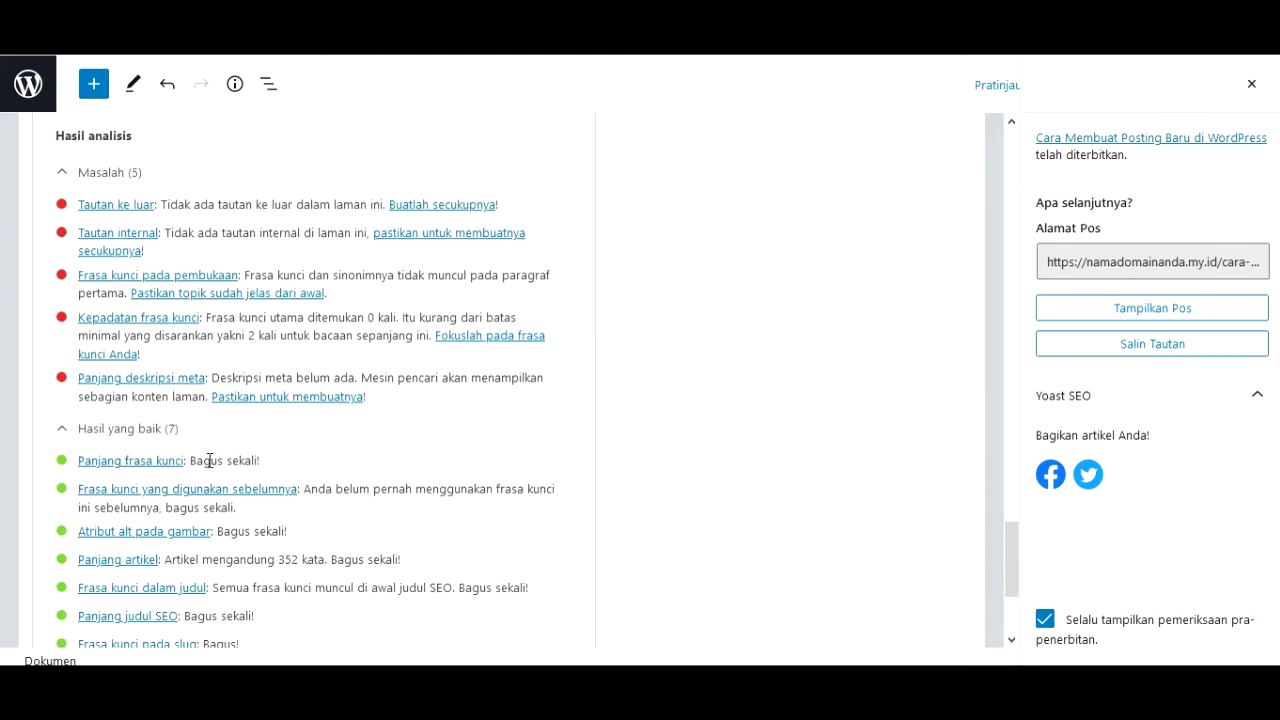
scroll(210, 460, "up", 7)
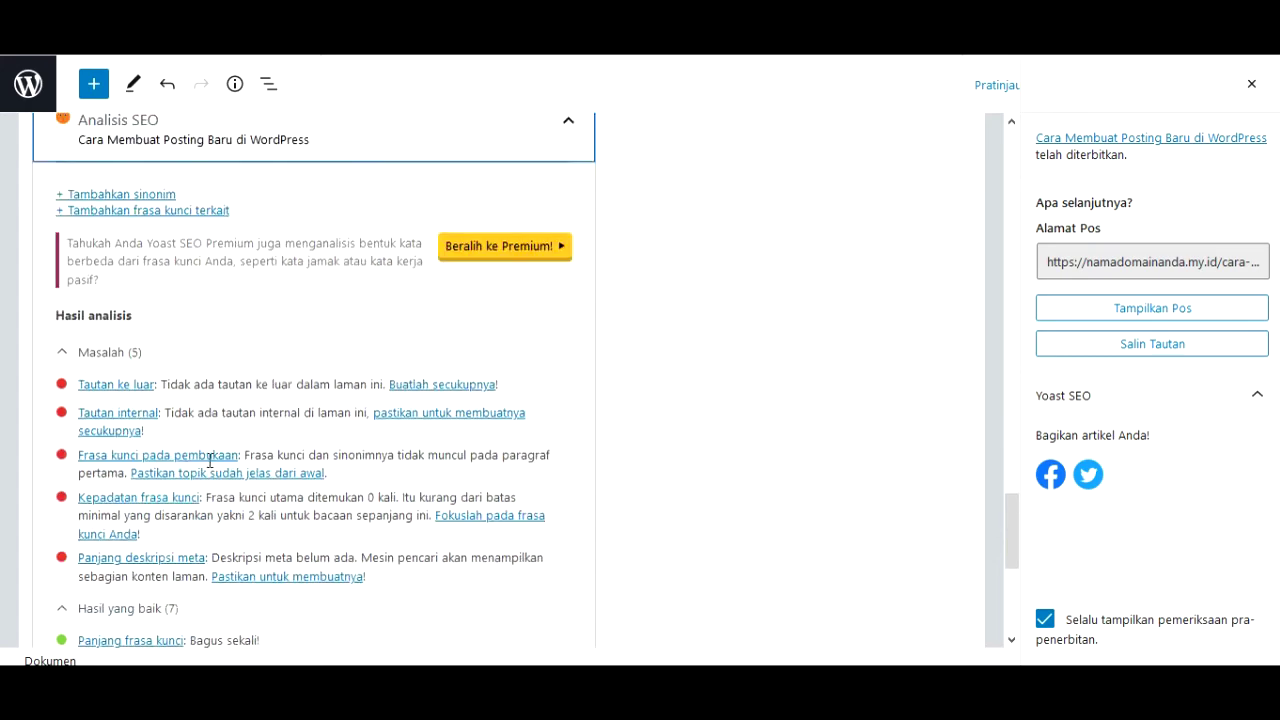
scroll(188, 355, "up", 7)
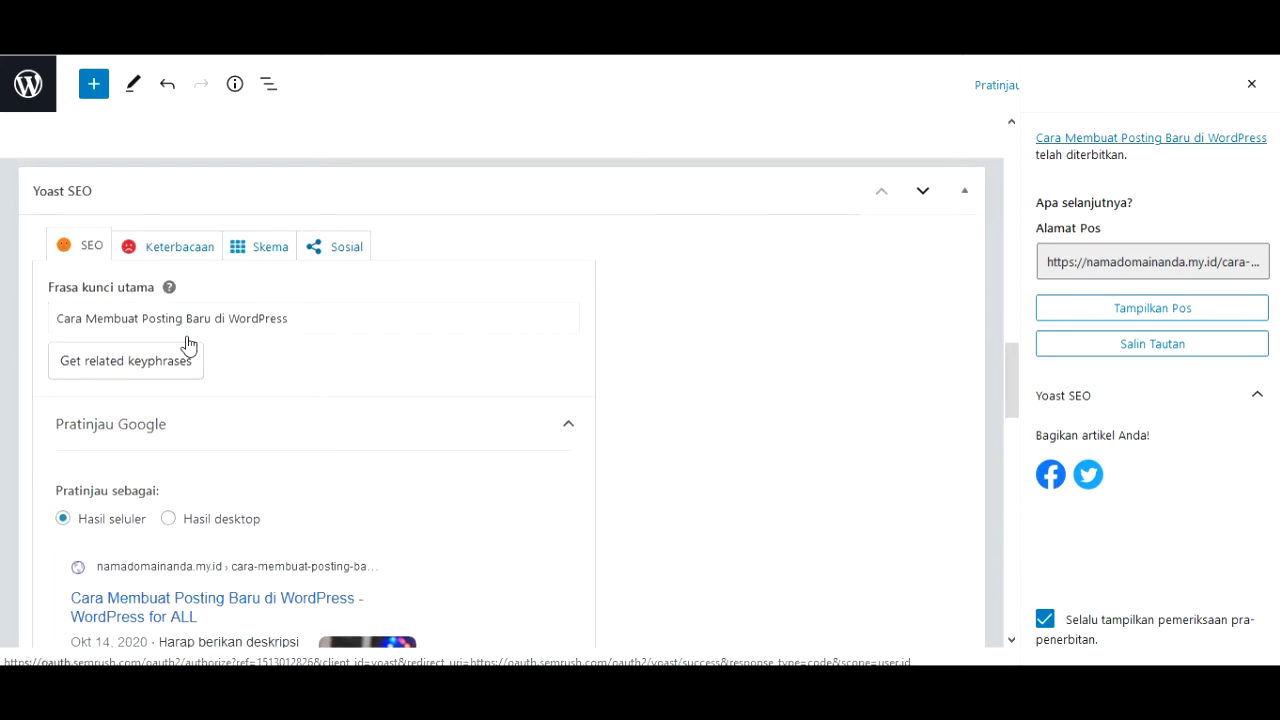
left_click(70, 318)
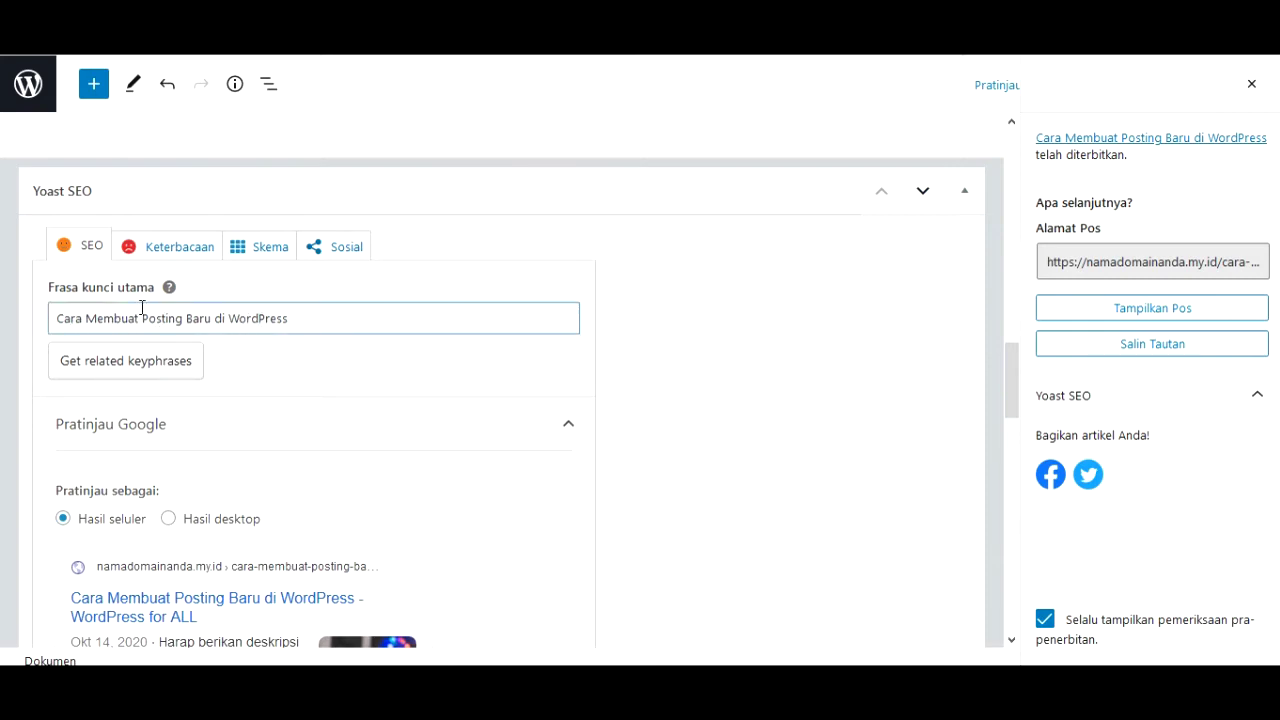
left_click(306, 320)
scroll(436, 369, "down", 4)
scroll(436, 369, "down", 8)
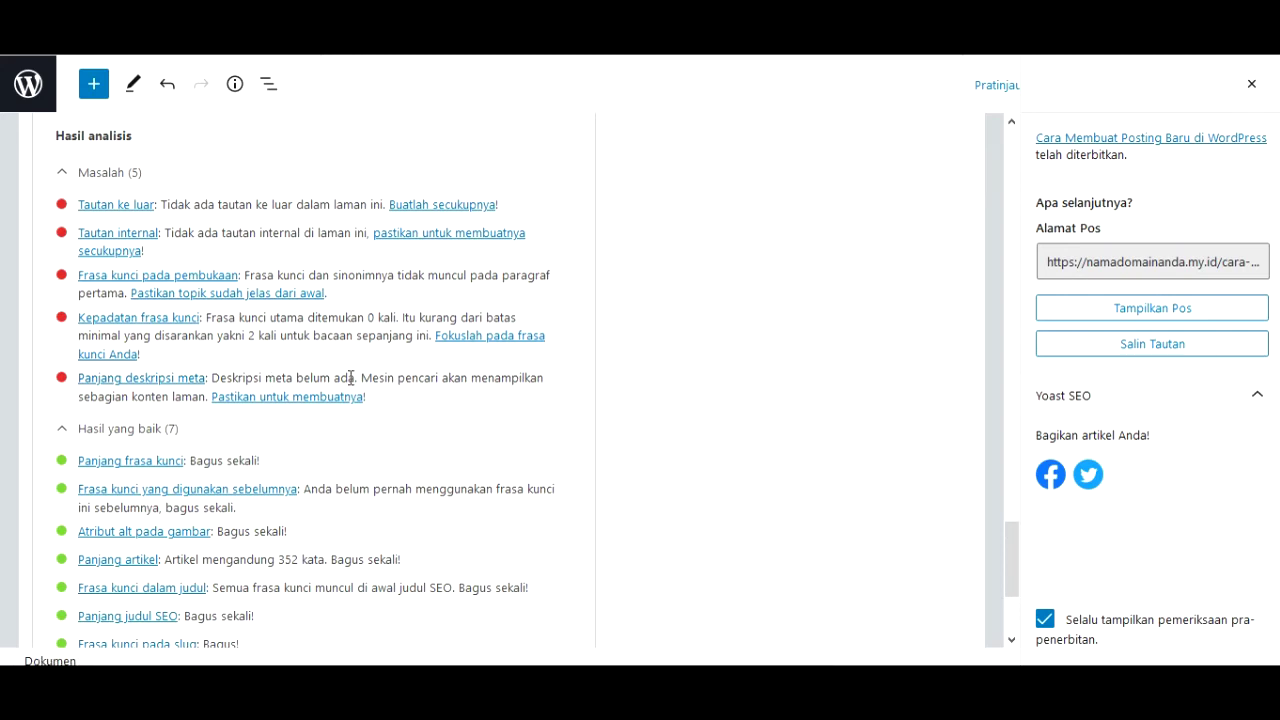
Paste the post title into the Yoast meta description and change its capitalisation to "Cara membuat posting baru di WordPress"
scroll(350, 377, "up", 6)
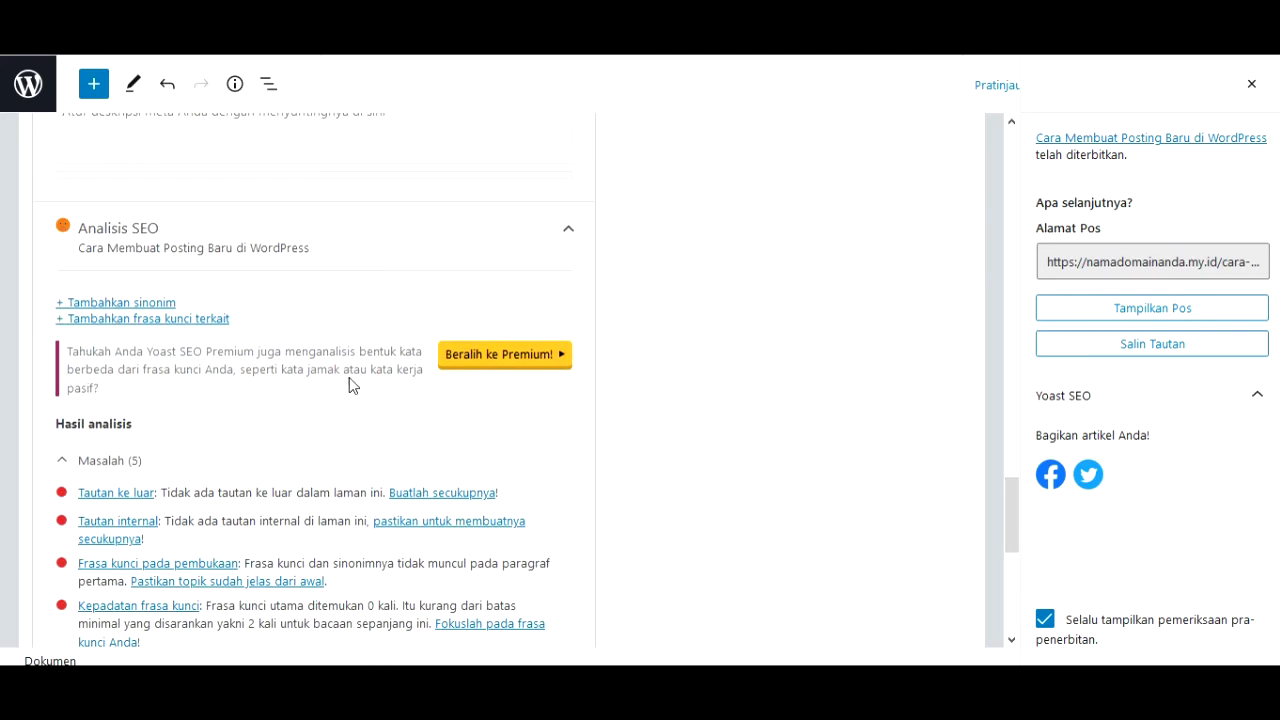
left_click(93, 390)
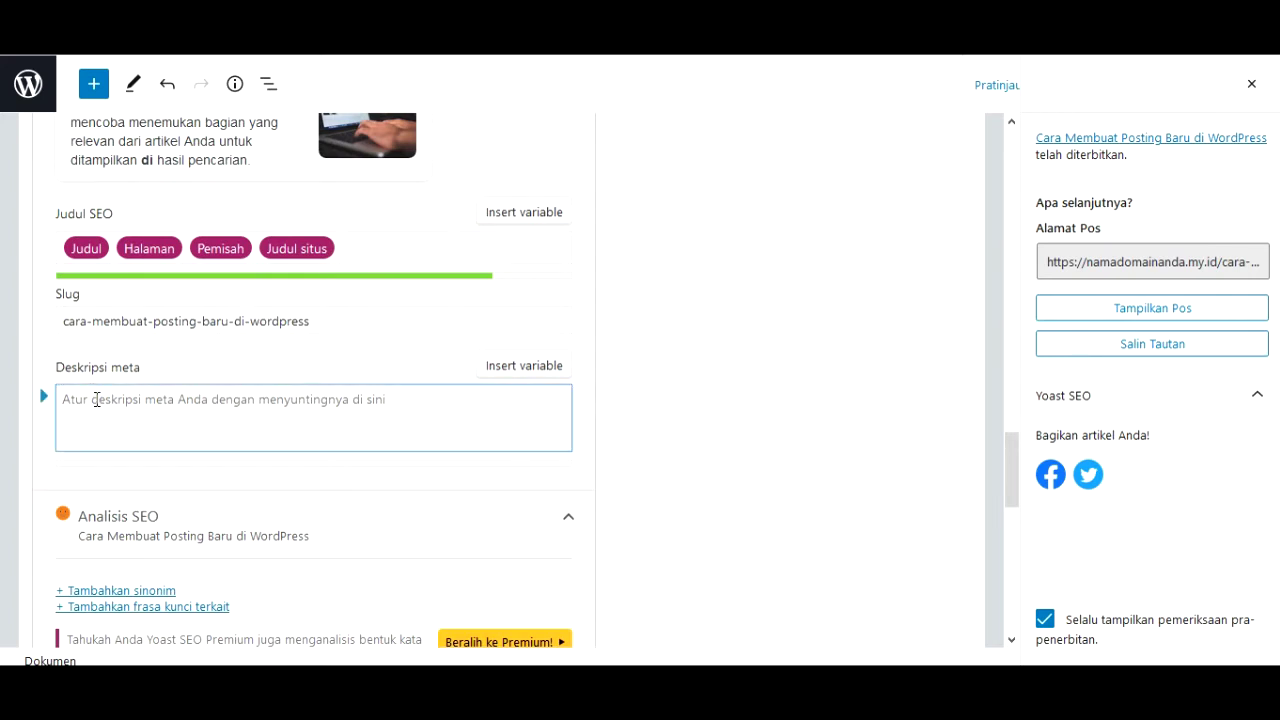
key("ctrl+v")
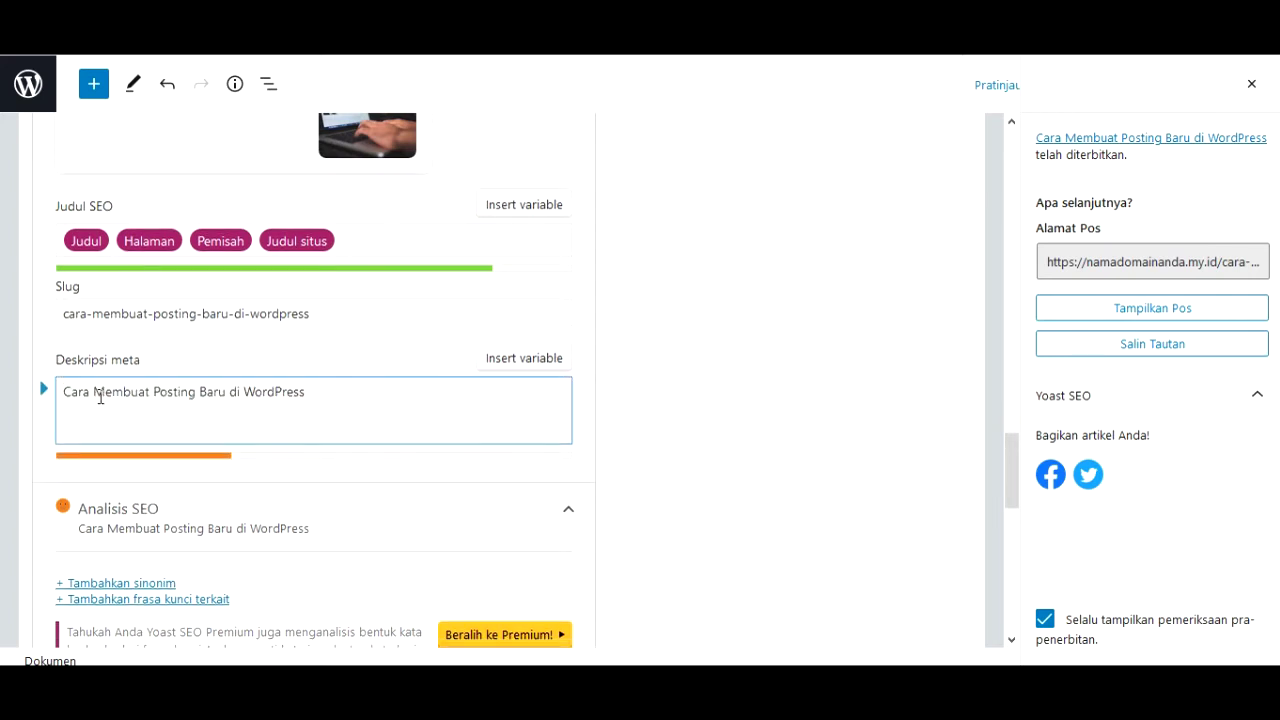
left_click(105, 392)
key("BackSpace")
type("m")
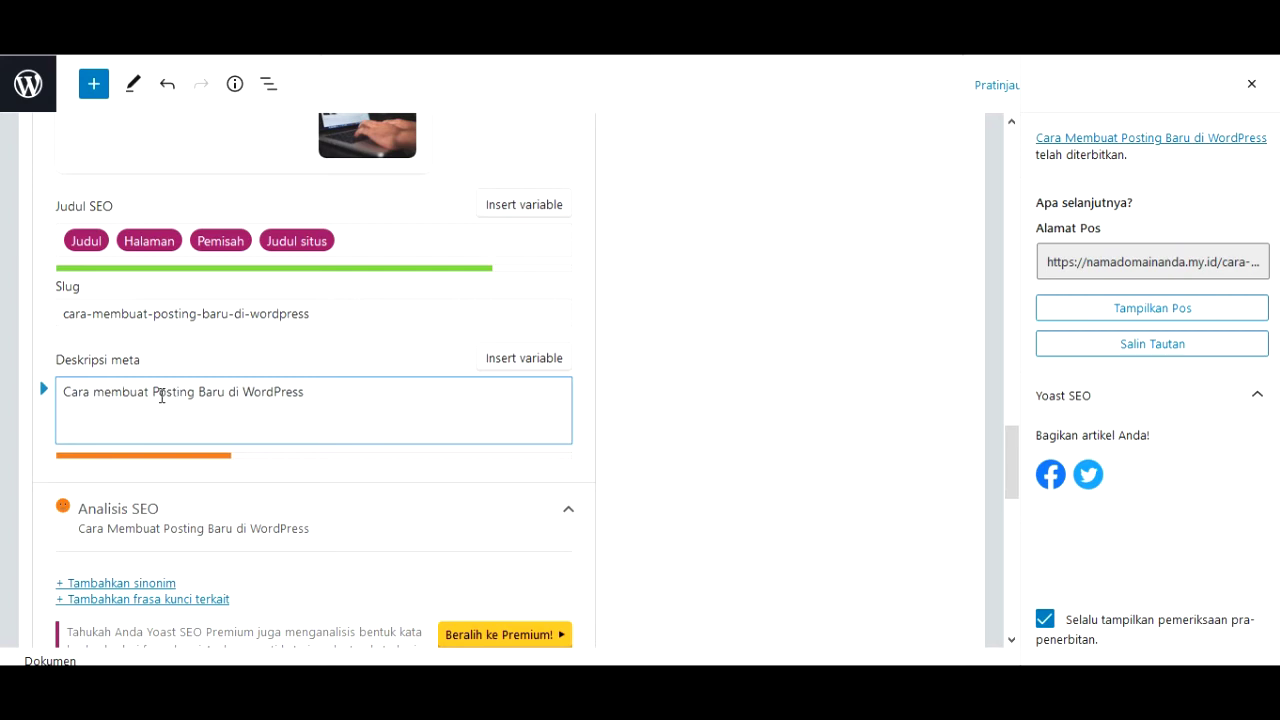
left_click(162, 396)
key("BackSpace")
type("p")
key("Right")
key("Right")
key("BackSpace")
type("b")
Extend the meta description with "dengan mudah dan cepat lengkap disertai gambar tahap demi tahap untuk pemula juga tentang SEO"
key("Right")
key("Right")
key("Right")
key("Right")
key("Right")
key("Right")
key("Right")
key("Right")
key("Right")
key("Right")
key("Right")
key("Right")
type("dengan")
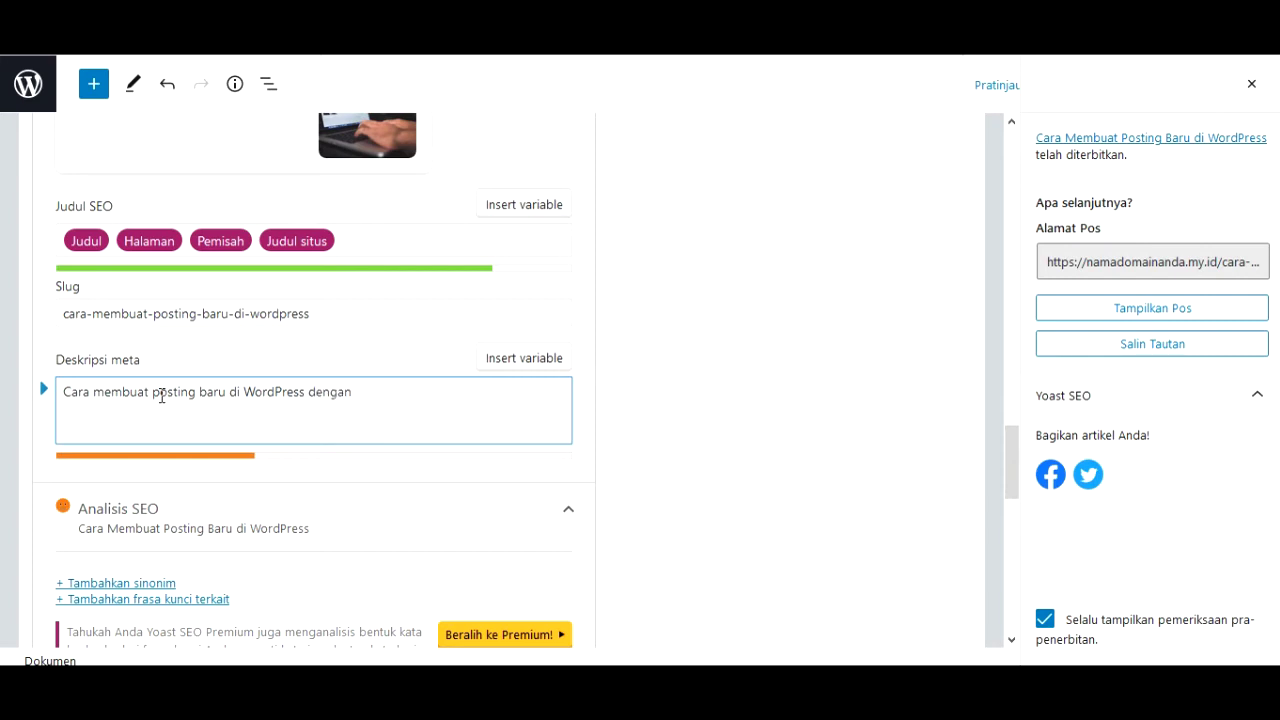
type(" mudah dan cepat l")
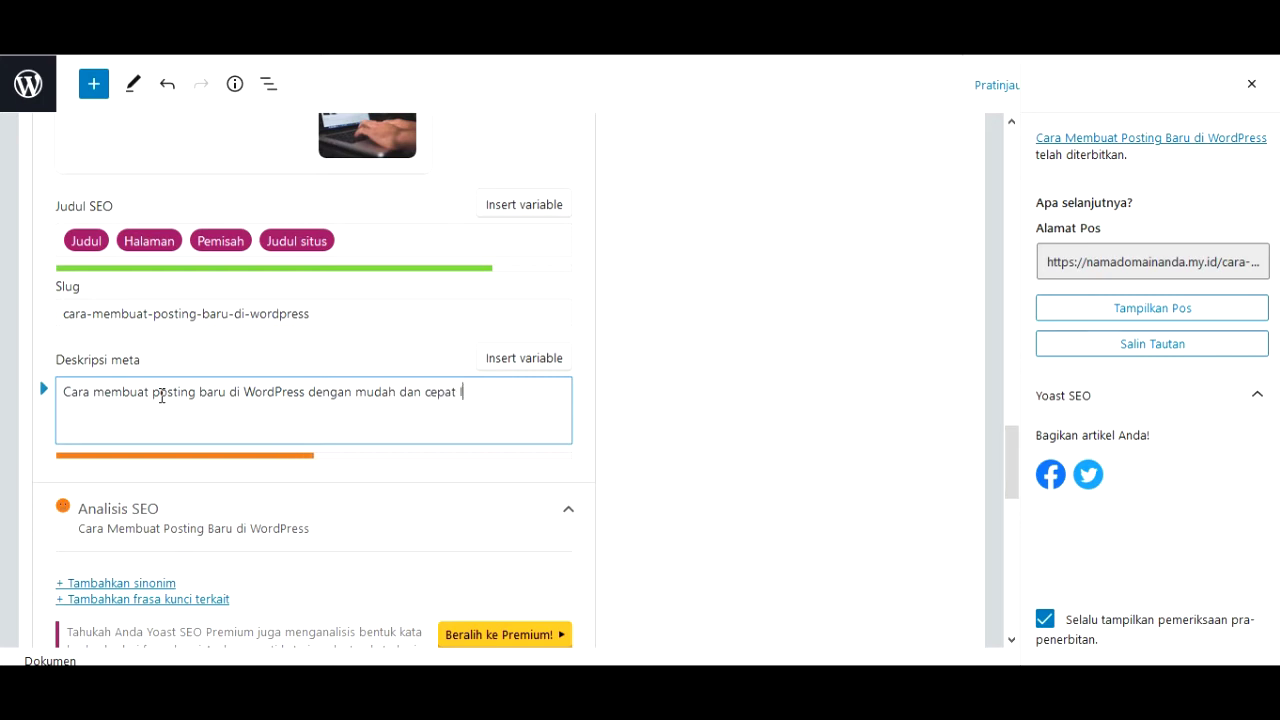
type("engkap diser")
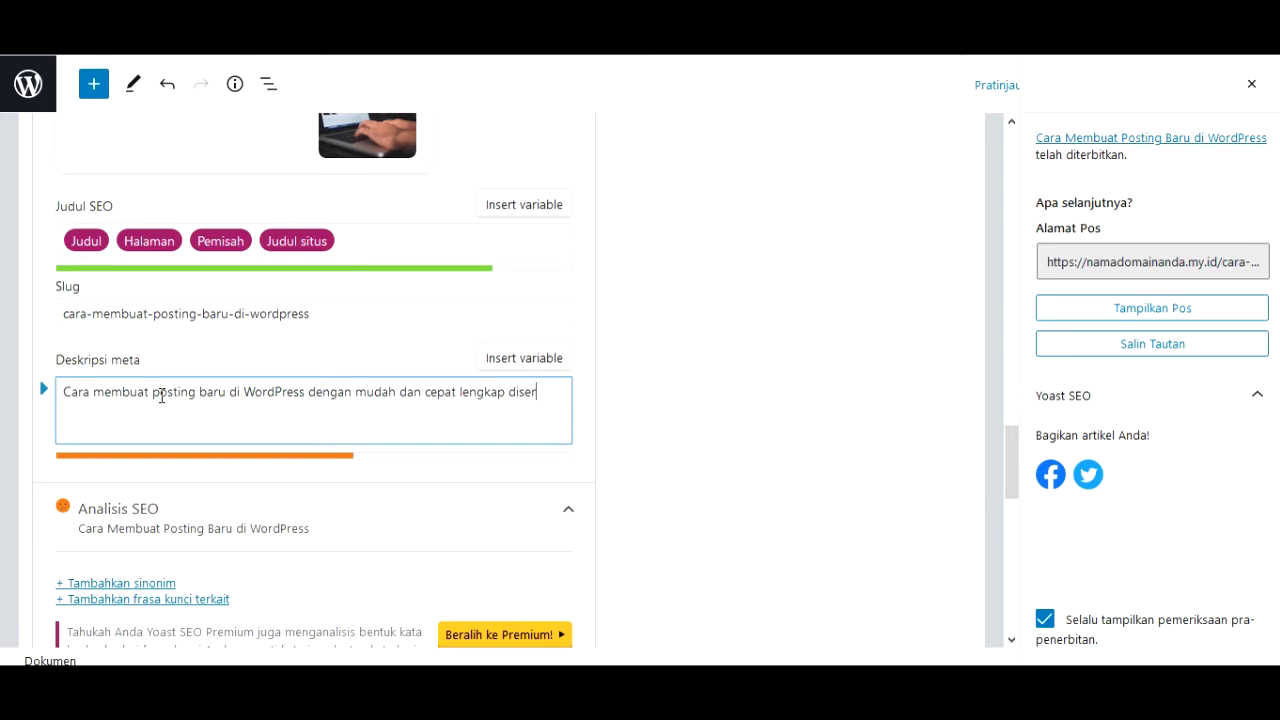
type("tai gambar")
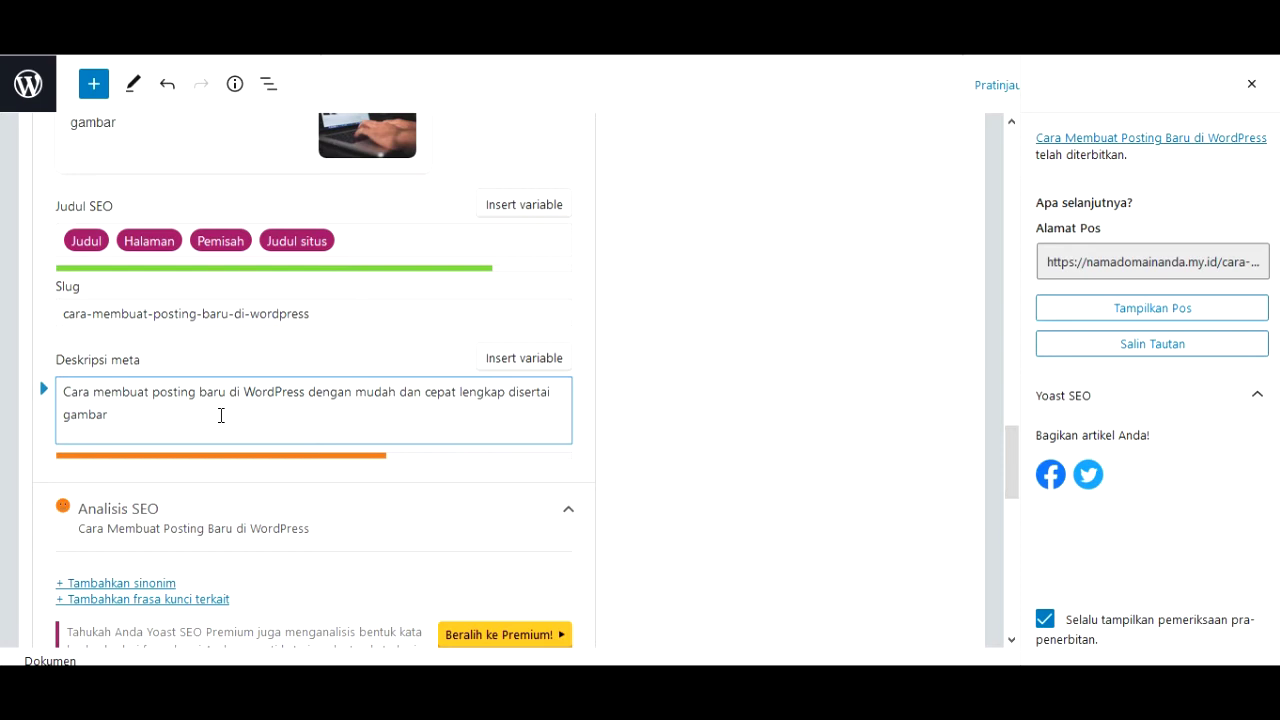
type("tahap demi taha")
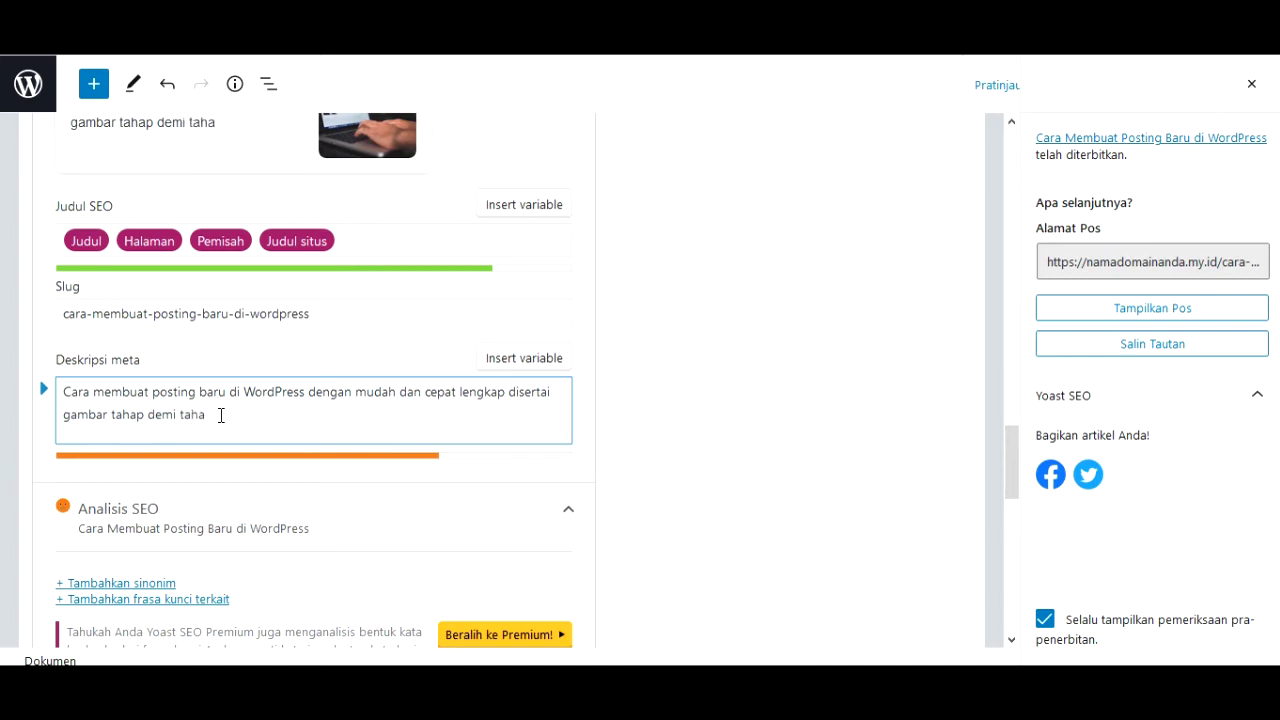
type("p untuk pemul")
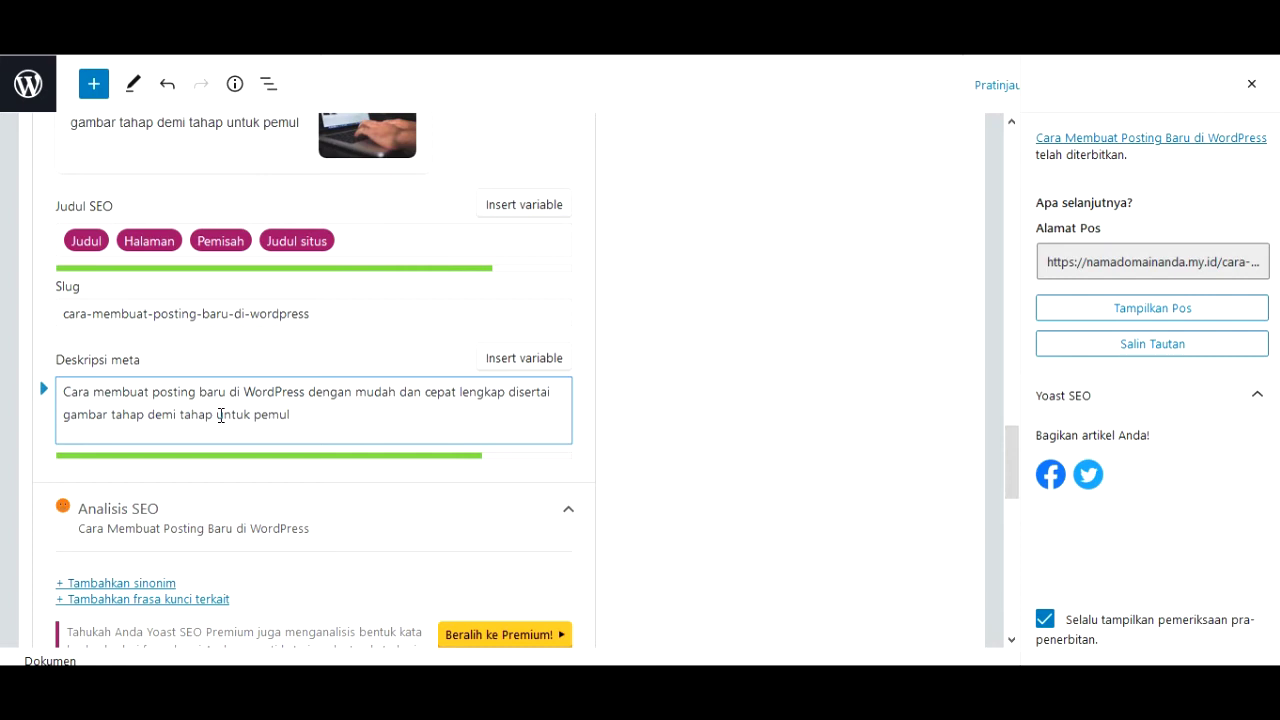
type("a juga tent")
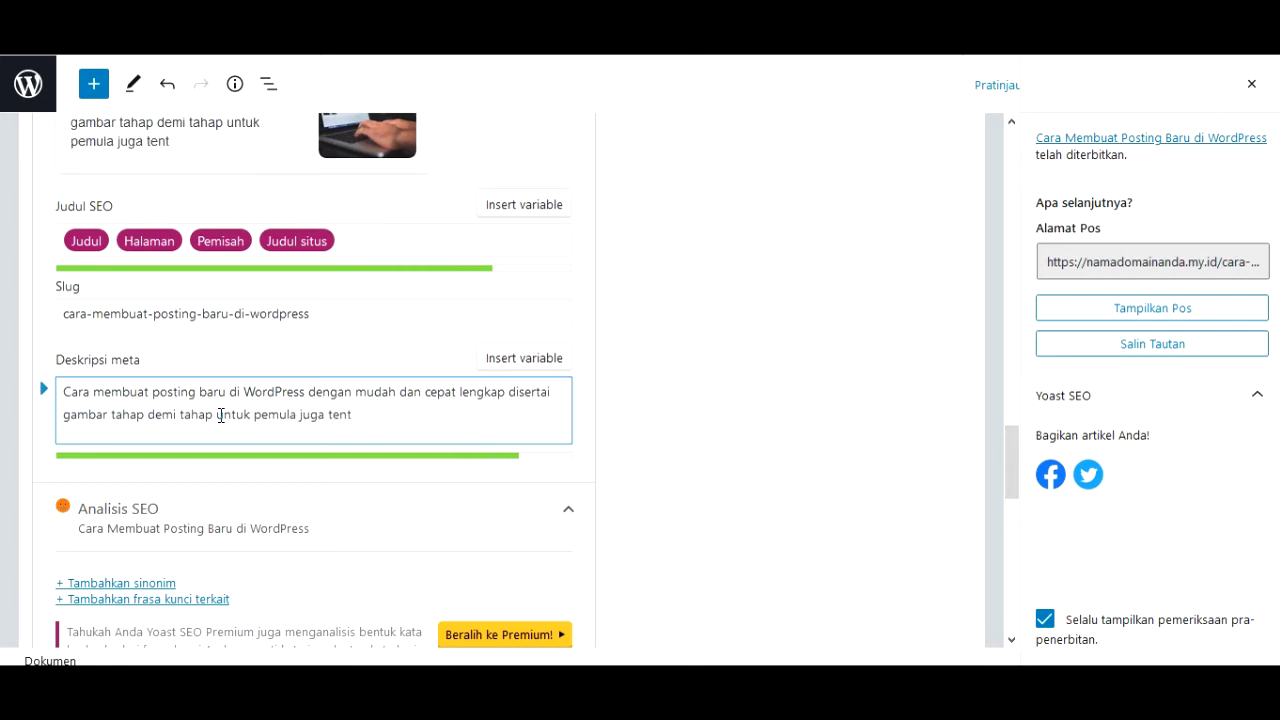
type("ang SEO")
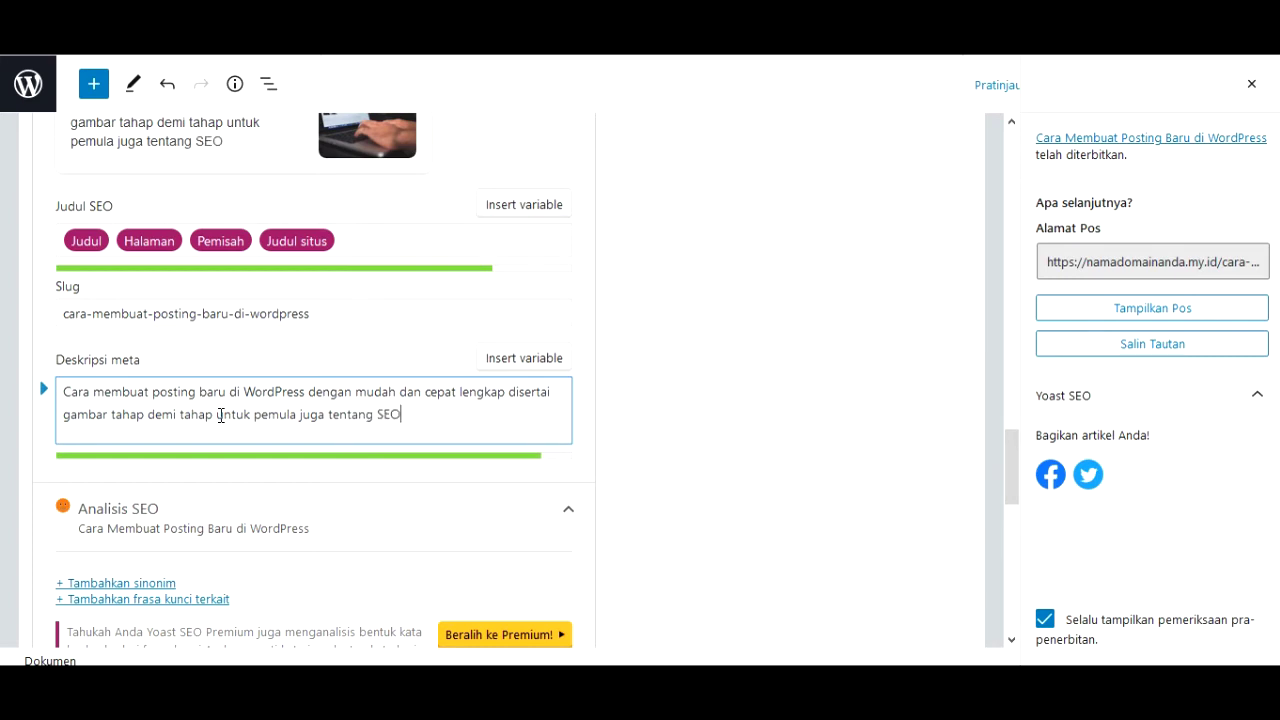
type(".")
Test a longer meta description by repeating "untuk pemula juga tentang SEO" at its end, and delete the repeated phrase
left_click_drag(329, 414, 414, 416)
left_click_drag(232, 416, 422, 418)
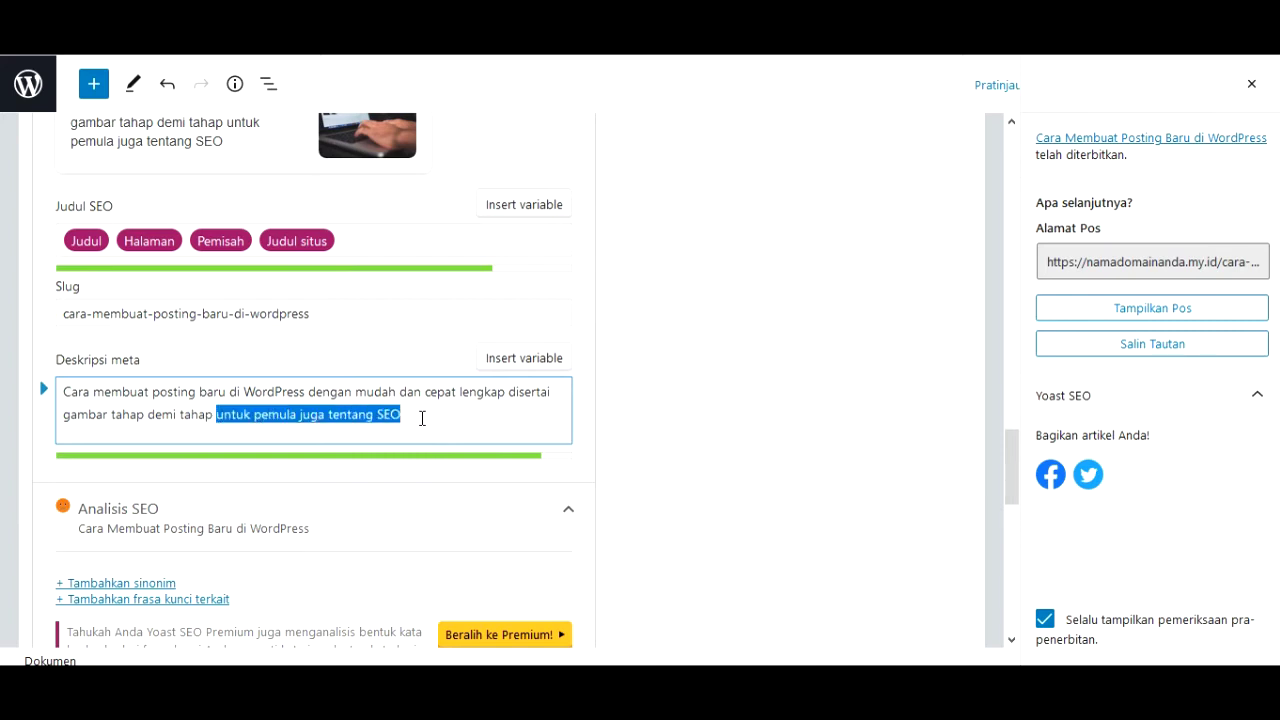
left_click(427, 414)
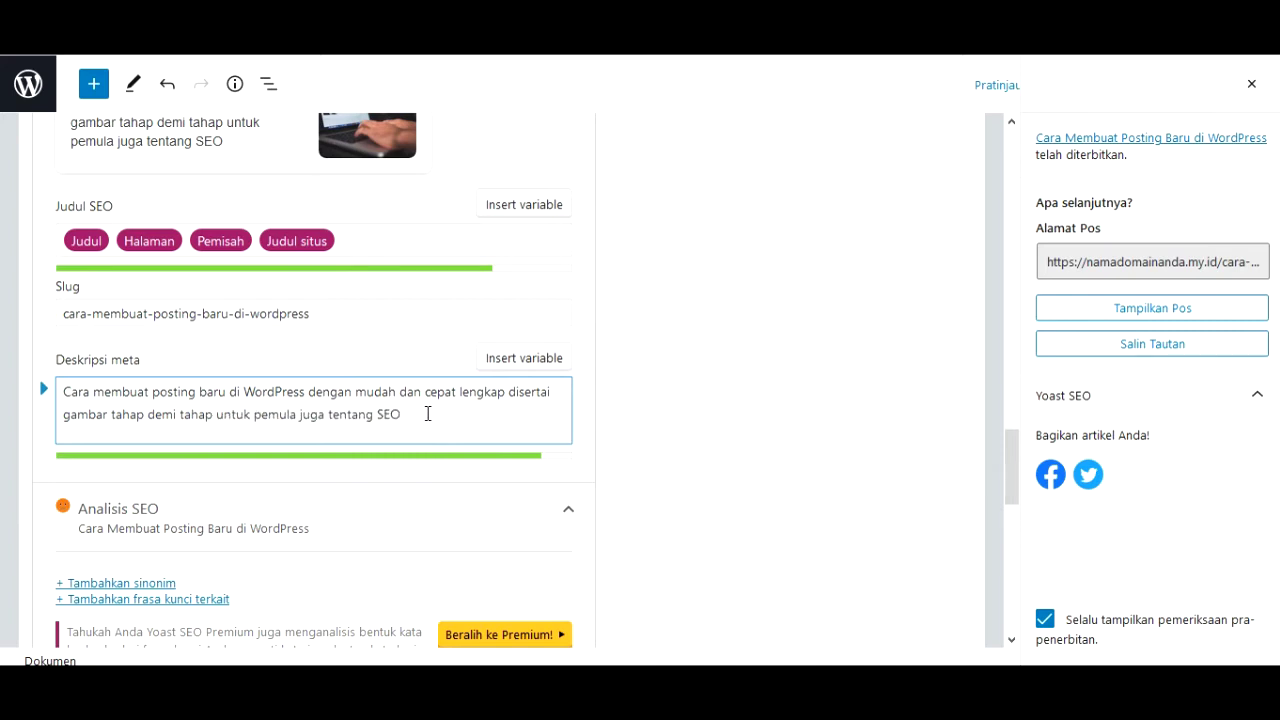
type("untuk pemula juga tentang SEO")
left_click_drag(534, 452, 403, 424)
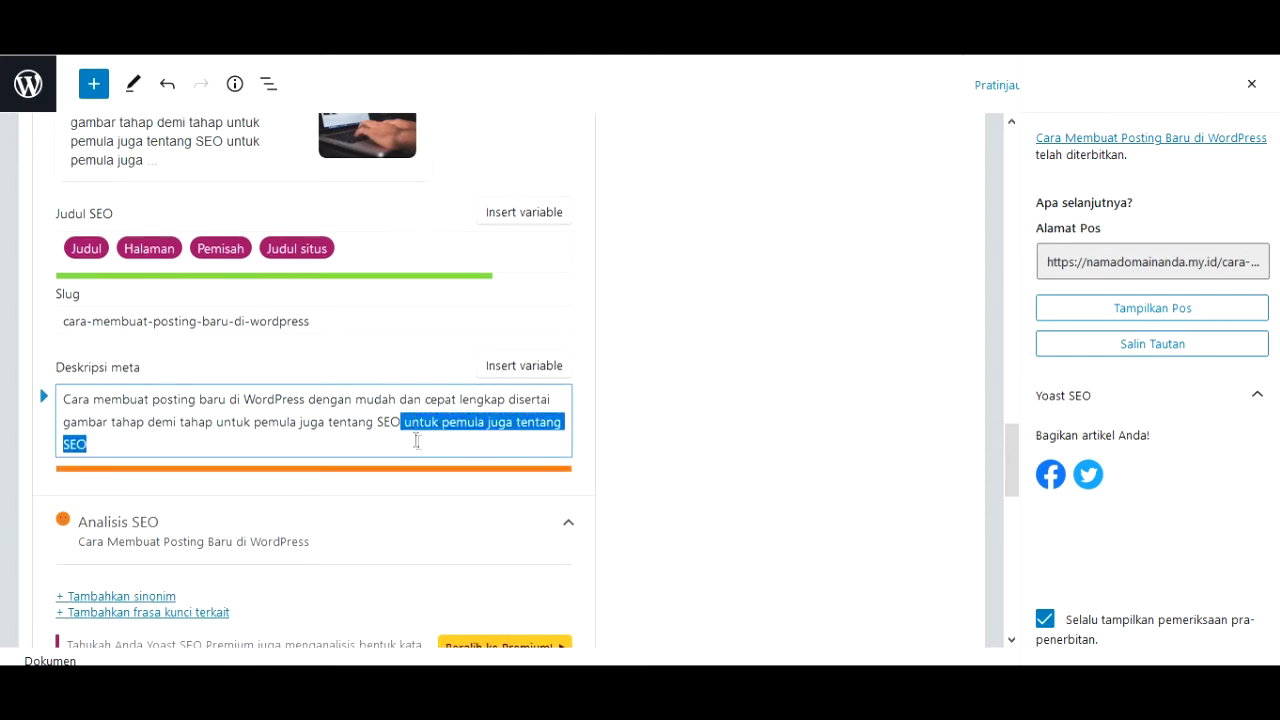
key("BackSpace")
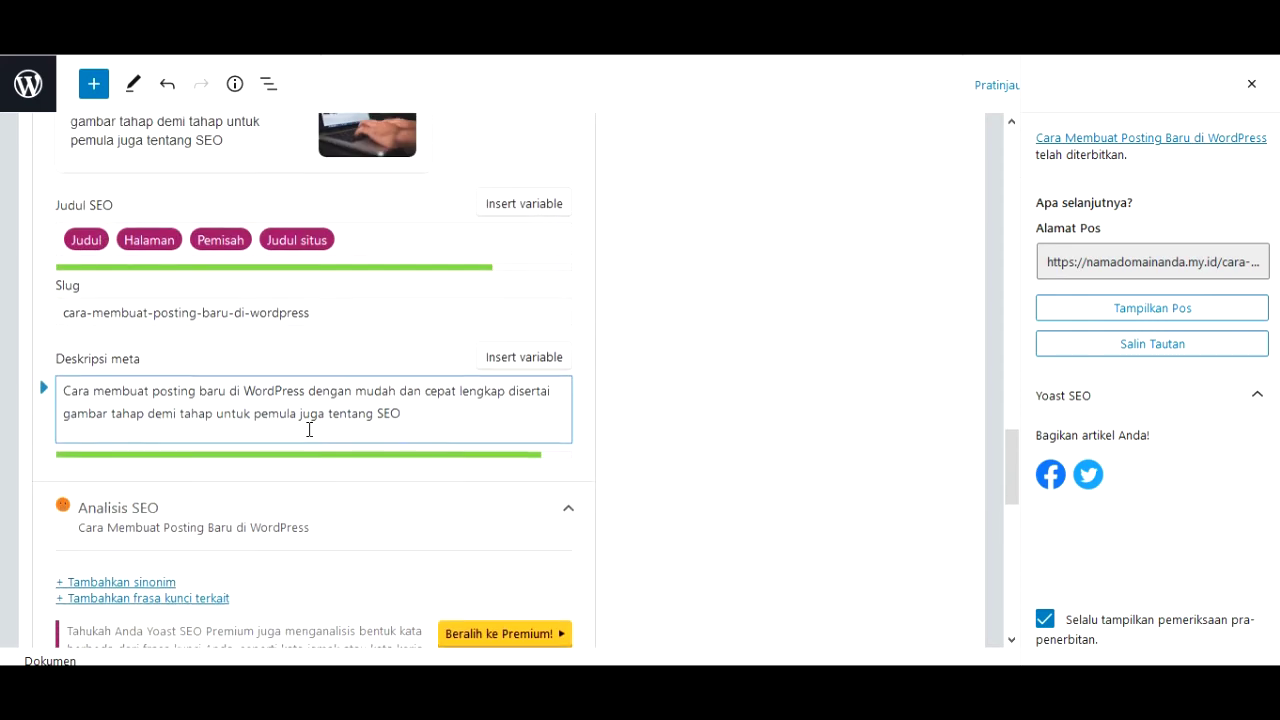
Review the SEO analysis for the meta description checks and the remaining link and keyphrase problems
scroll(309, 430, "down", 7)
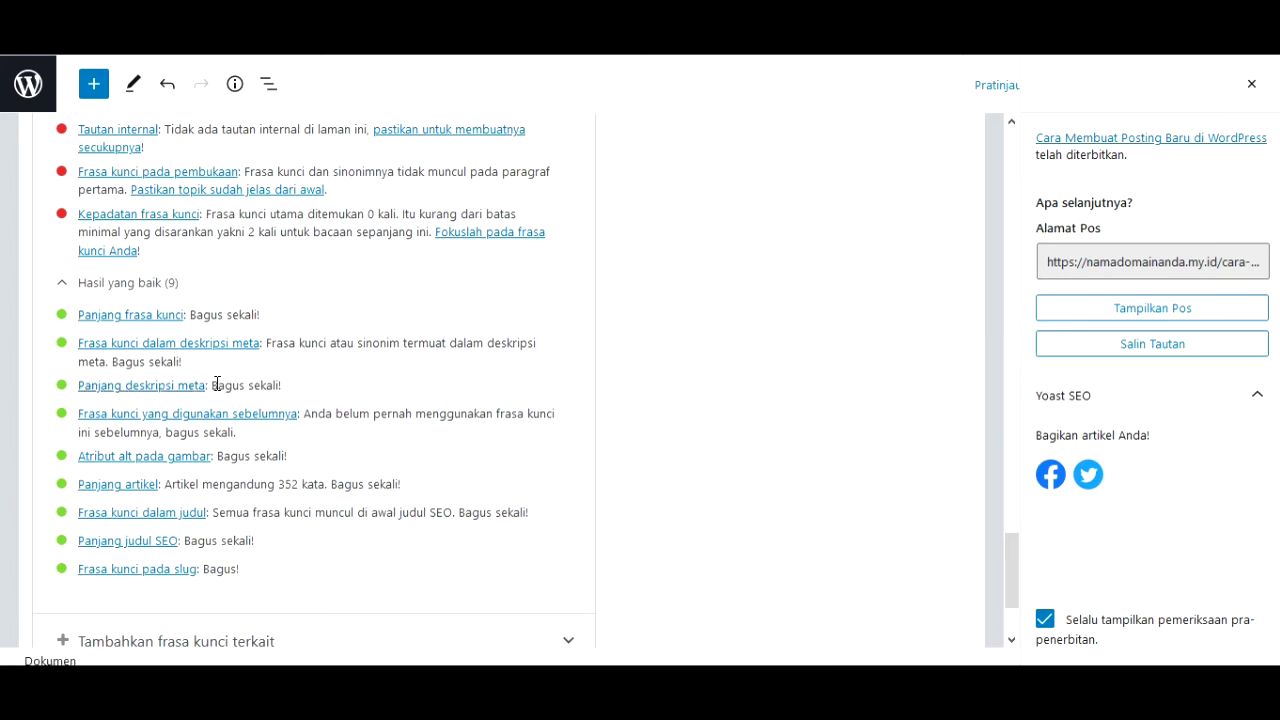
scroll(215, 385, "up", 2)
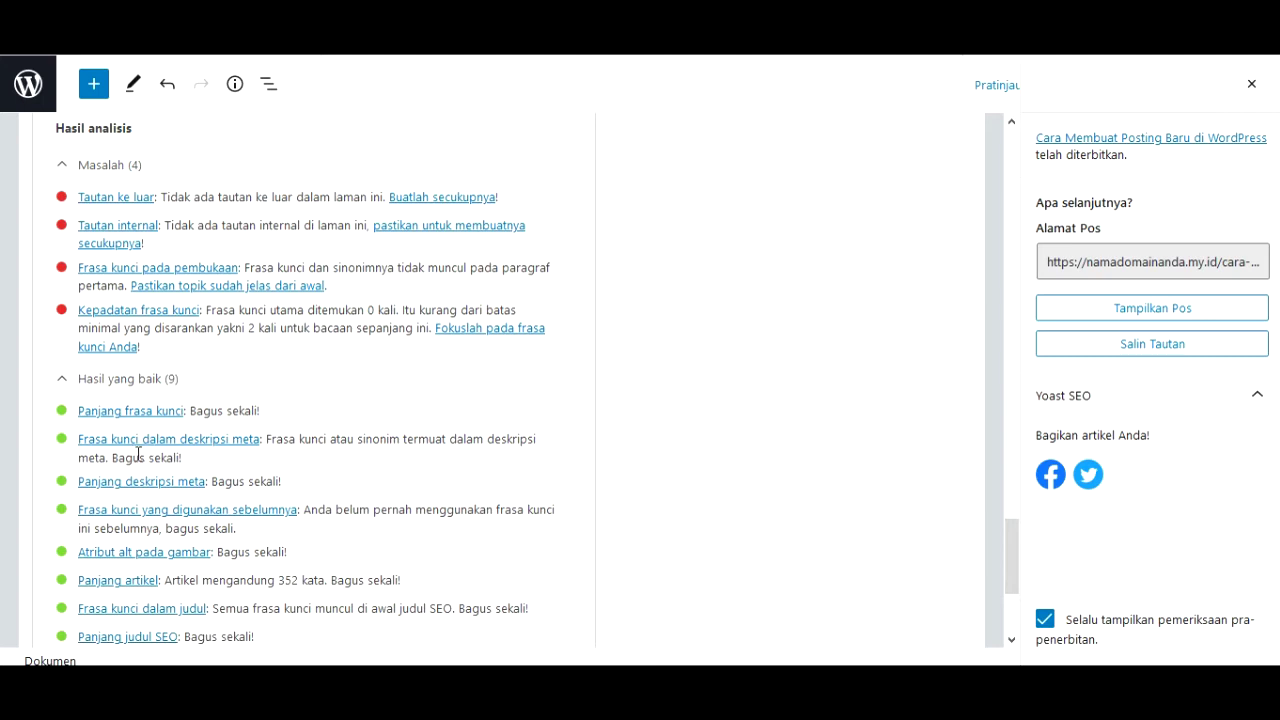
scroll(138, 455, "up", 2)
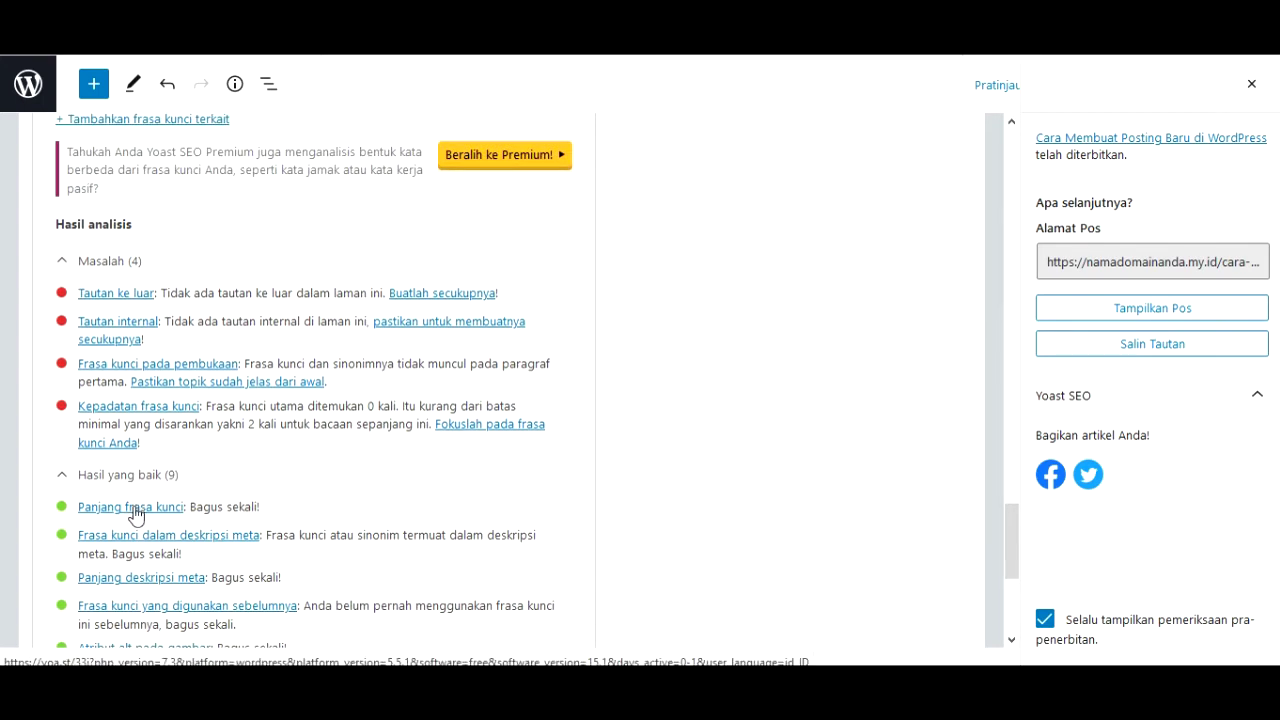
scroll(230, 499, "up", 2)
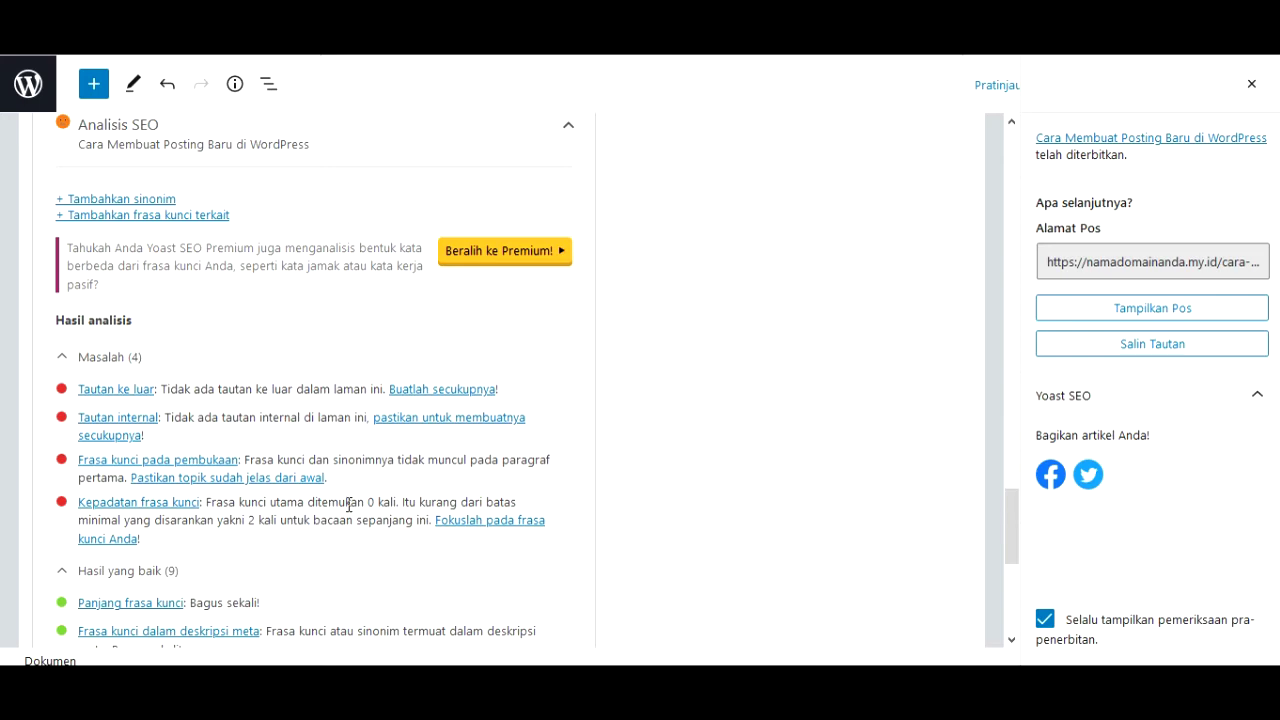
Copy the full post title "Cara Membuat Posting Baru di WordPress" from the top of the post
scroll(349, 505, "up", 20)
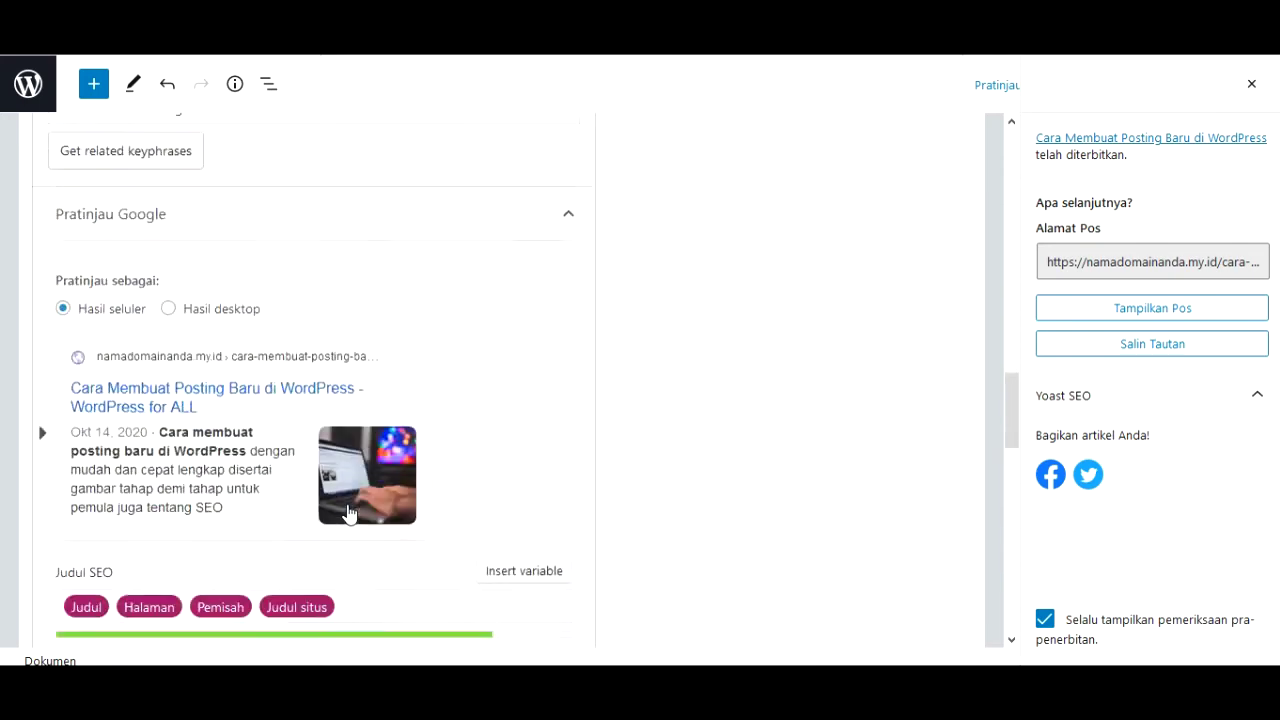
scroll(347, 505, "up", 3)
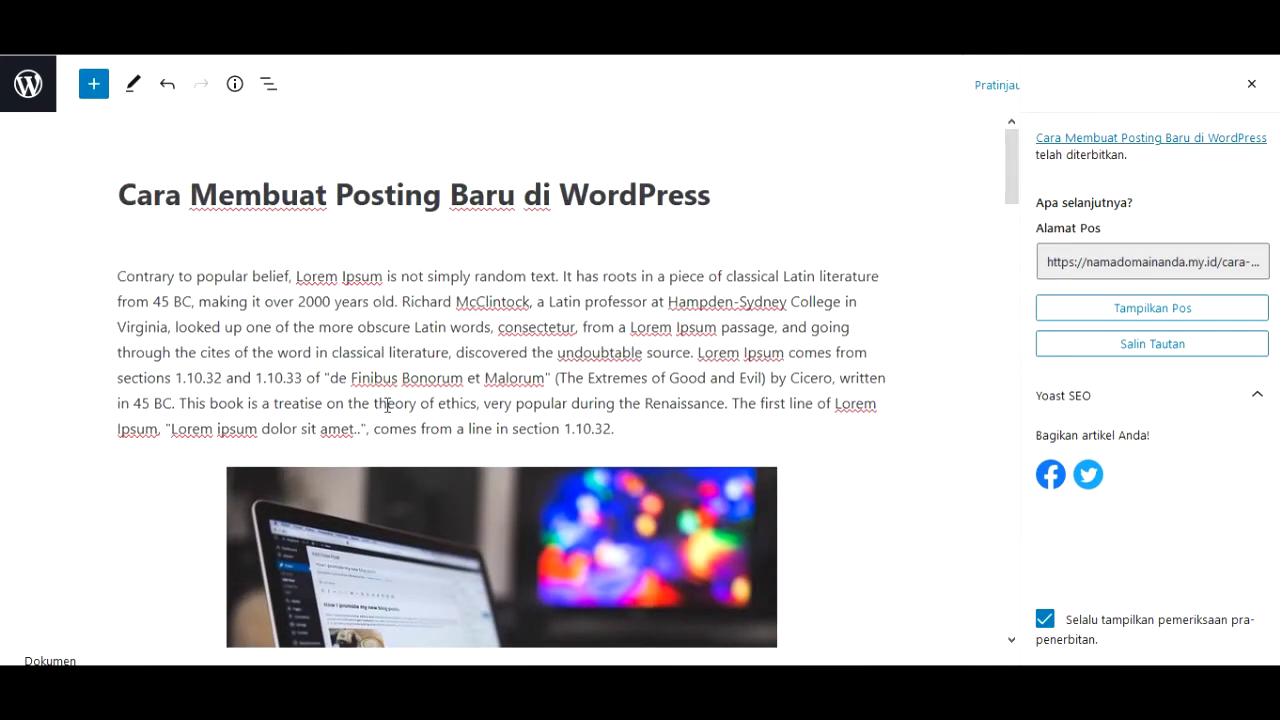
triple_click(386, 194)
key("ctrl+c")
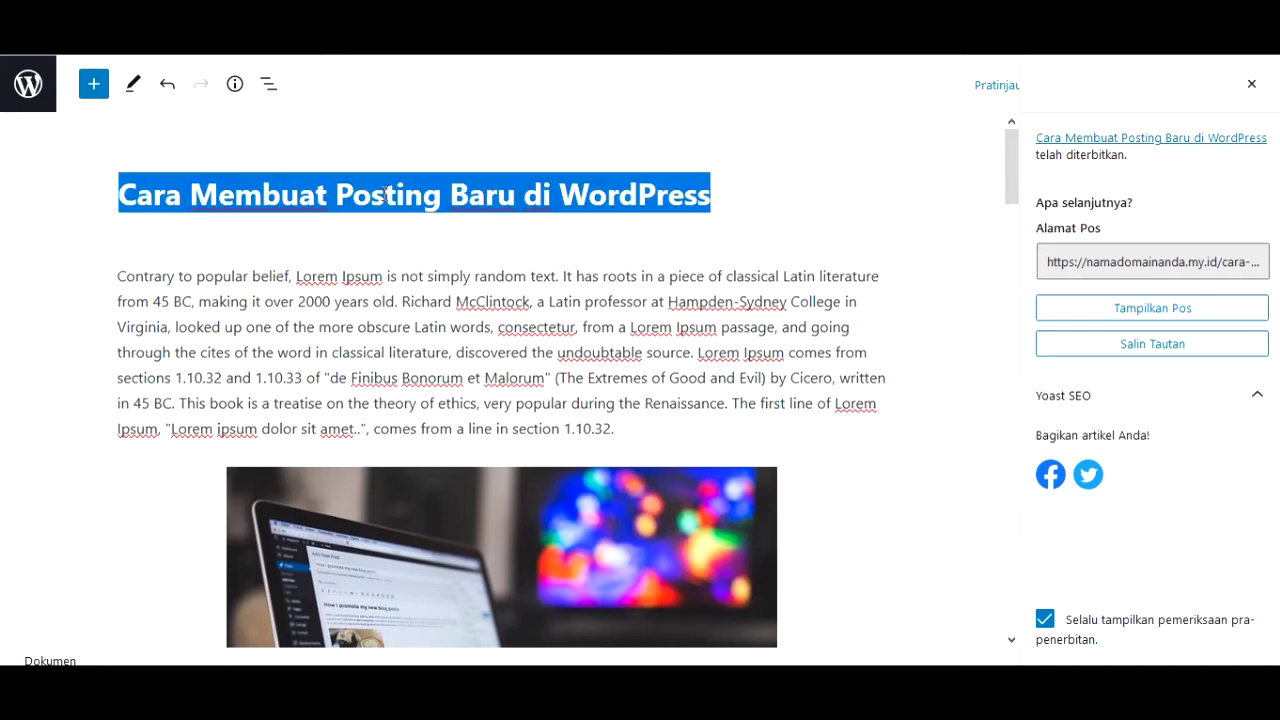
Add a closing paragraph after the last paragraph of the post reading "Sekian tentang cara membuat posting baru di WordPress"
scroll(340, 305, "down", 5)
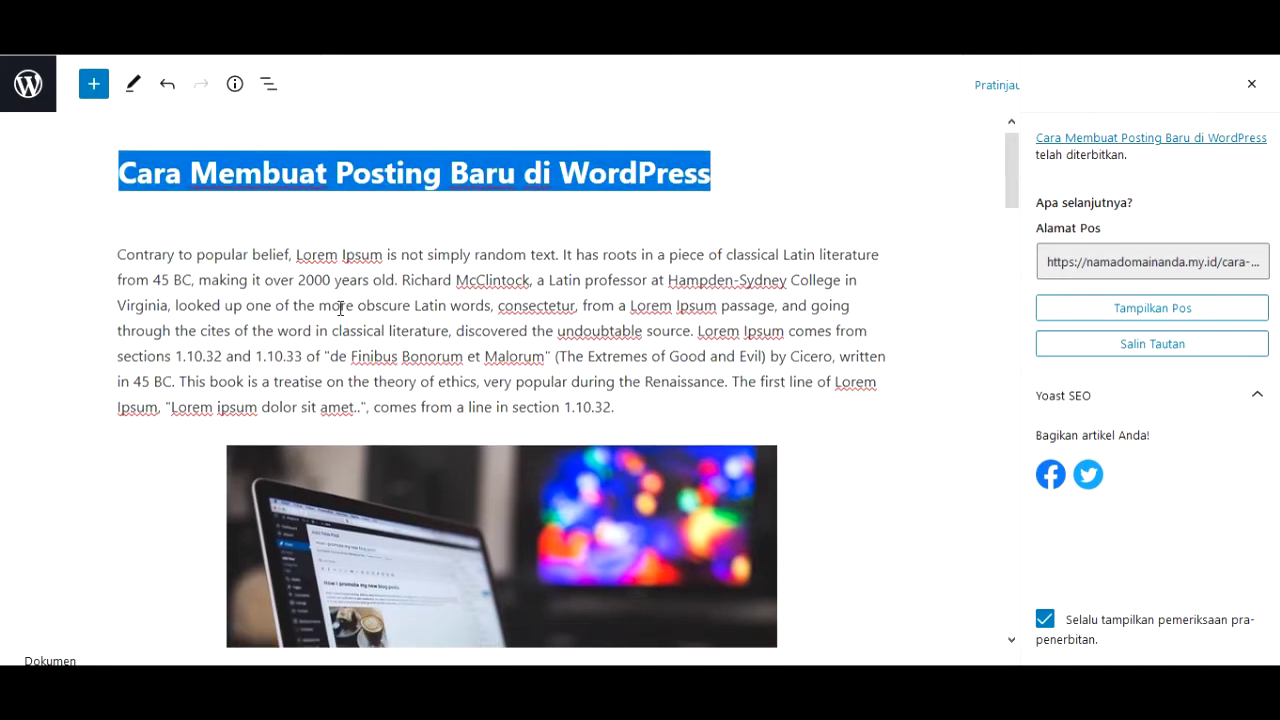
scroll(103, 403, "up", 5)
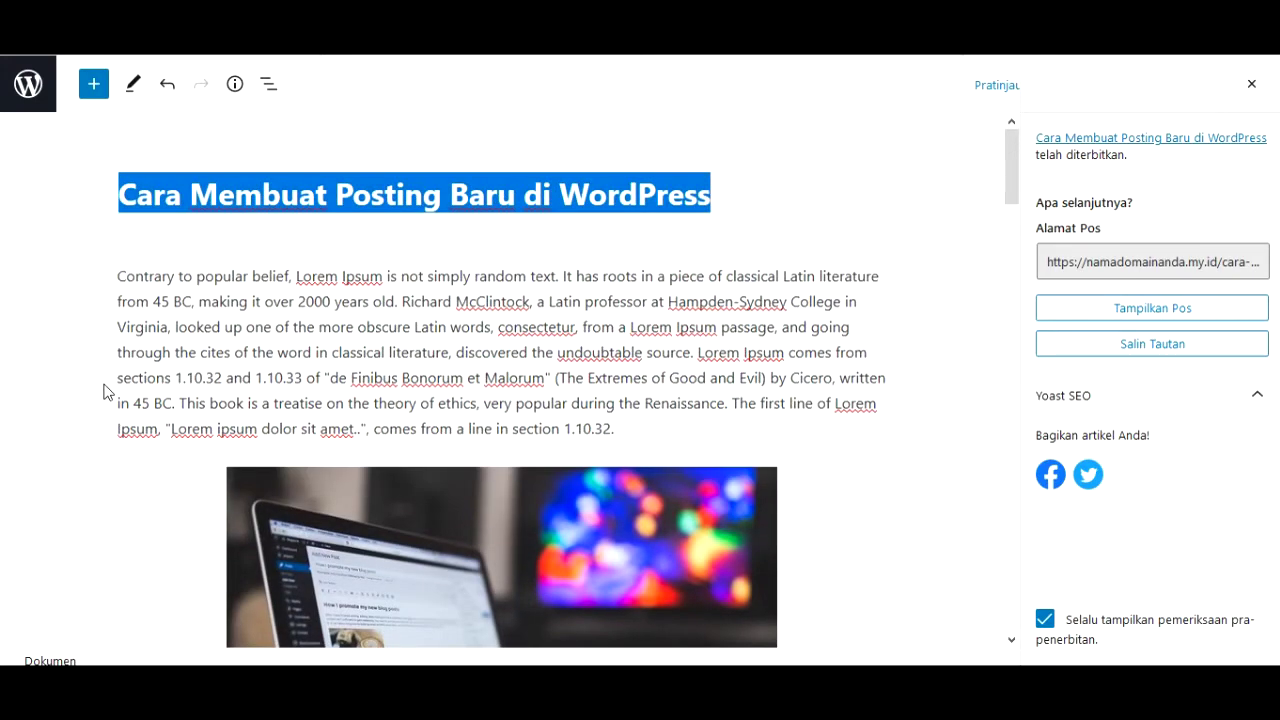
scroll(103, 391, "down", 5)
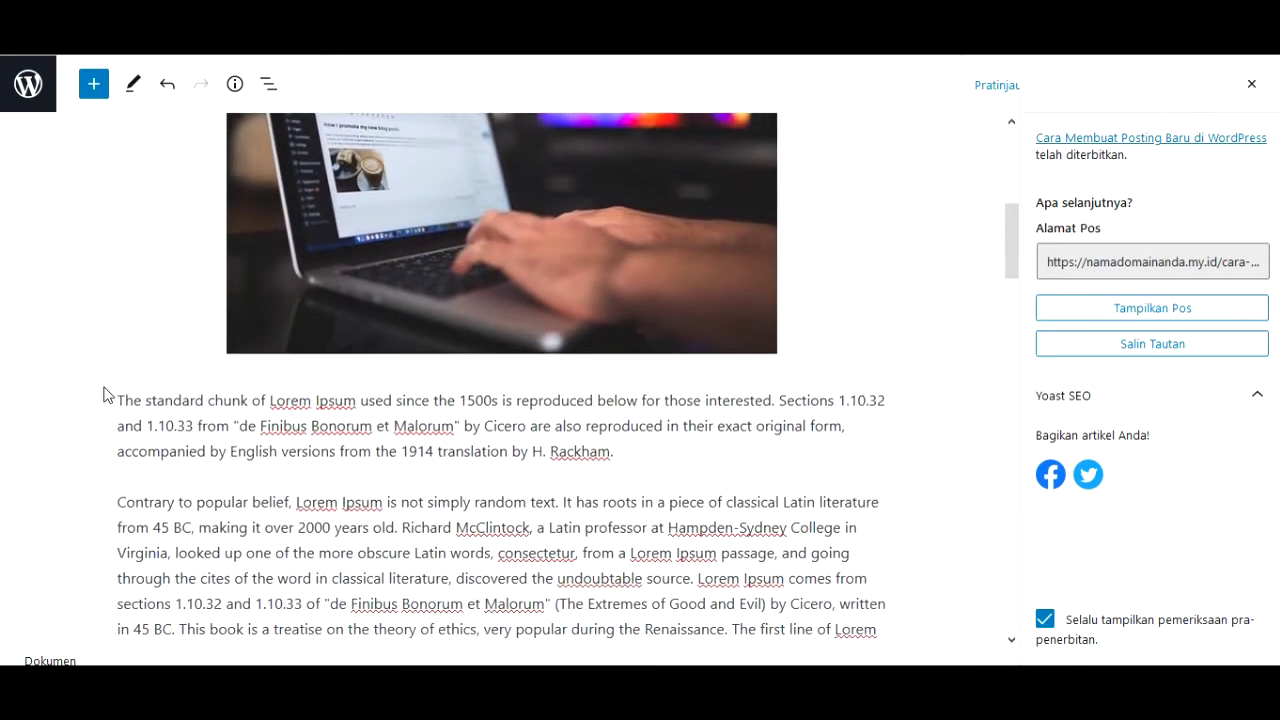
scroll(108, 391, "down", 4)
scroll(134, 391, "down", 3)
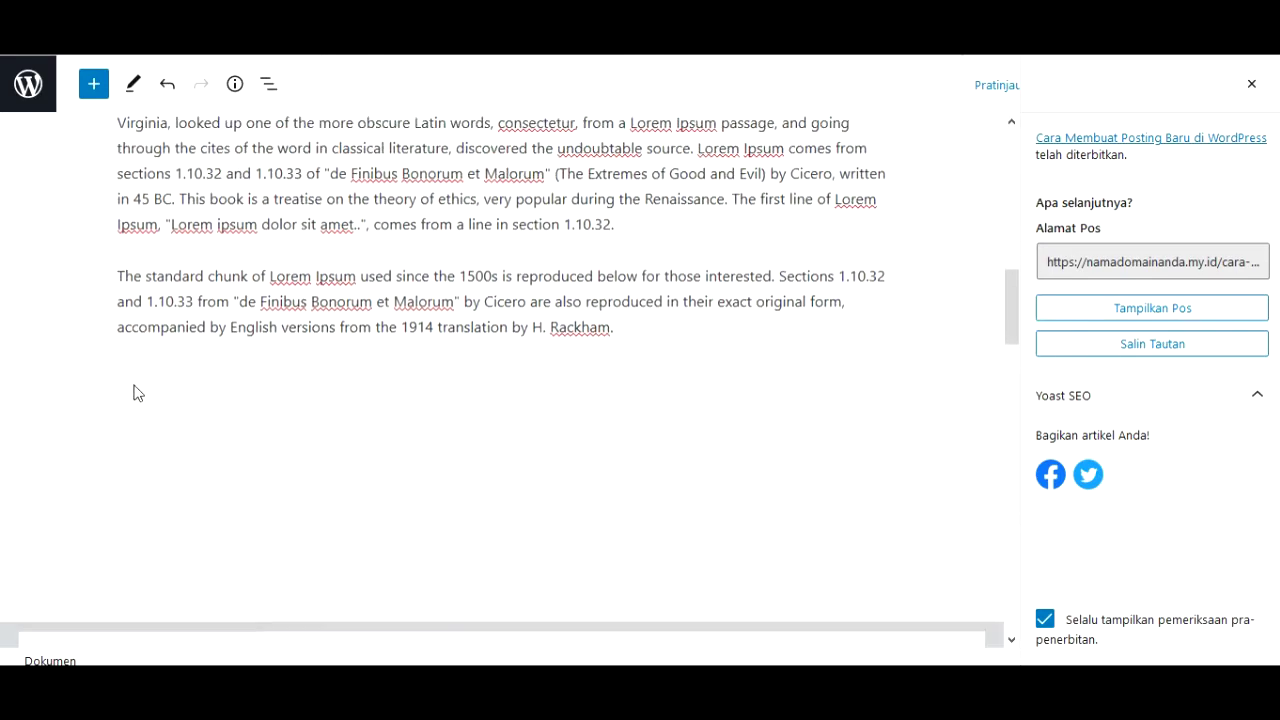
left_click(642, 280)
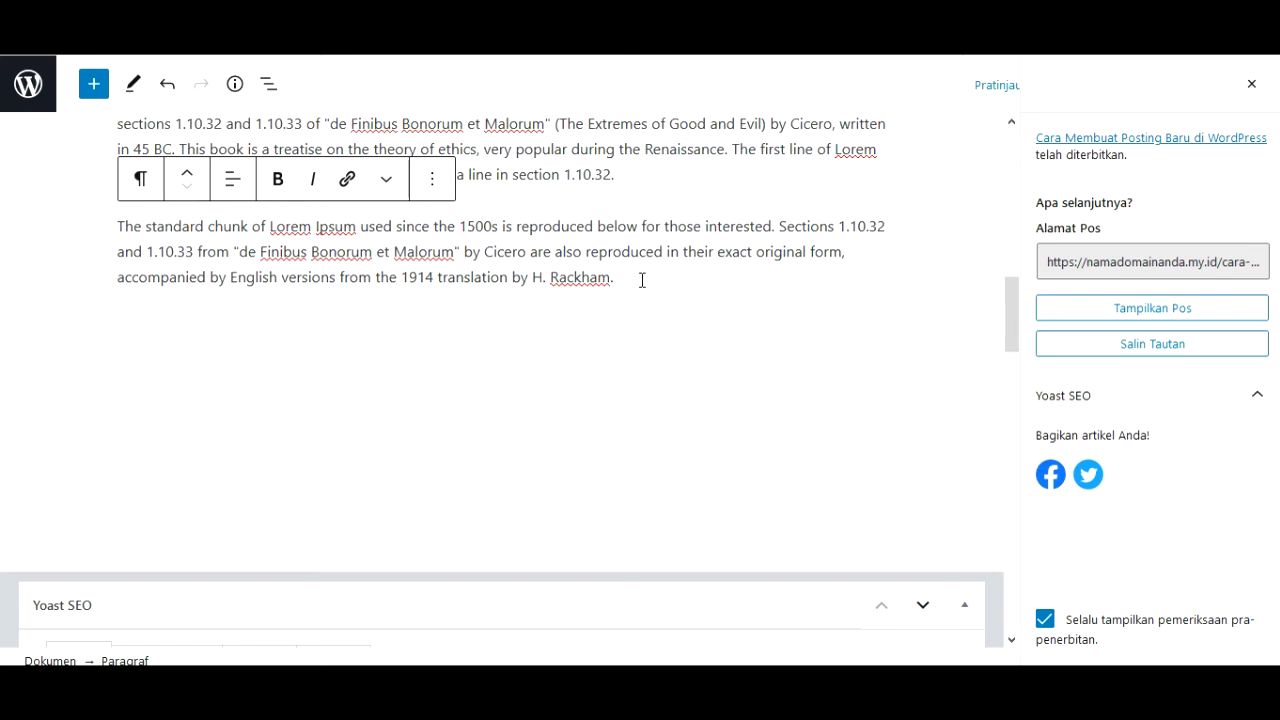
key("Return")
type("Sekian ")
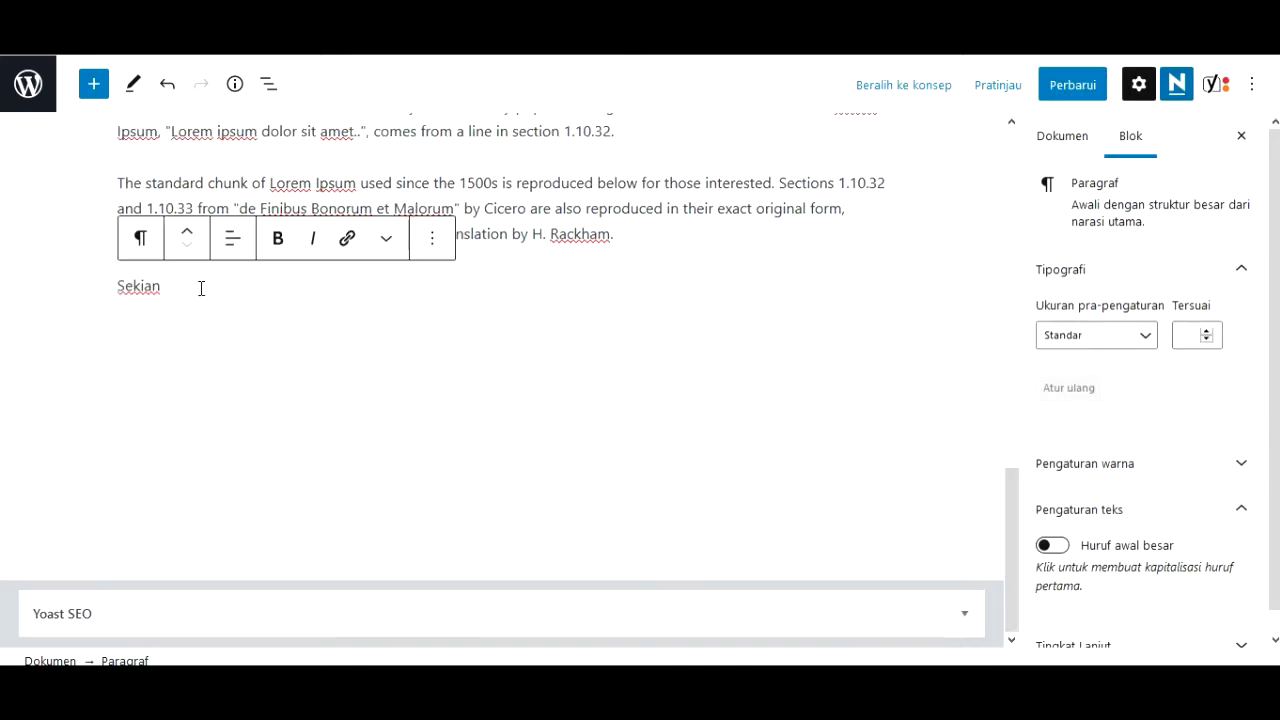
type("tentang")
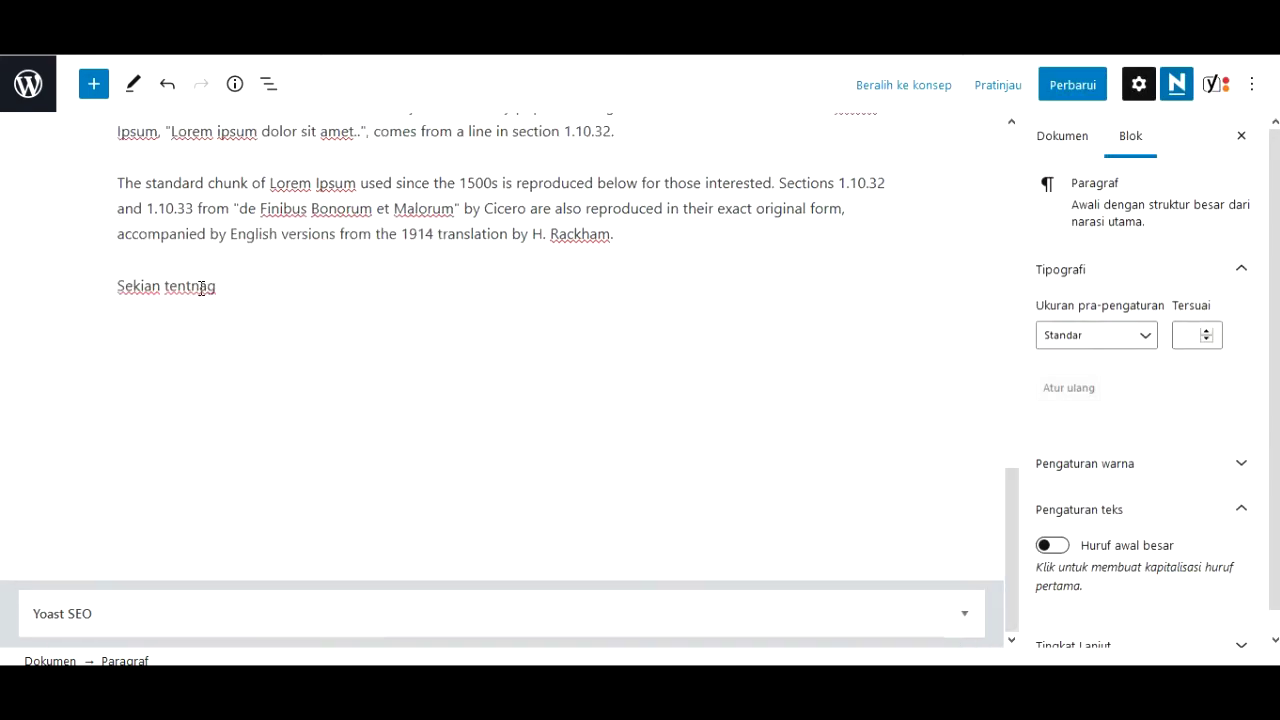
key("BackSpace")
key("BackSpace")
key("BackSpace")
type("ang")
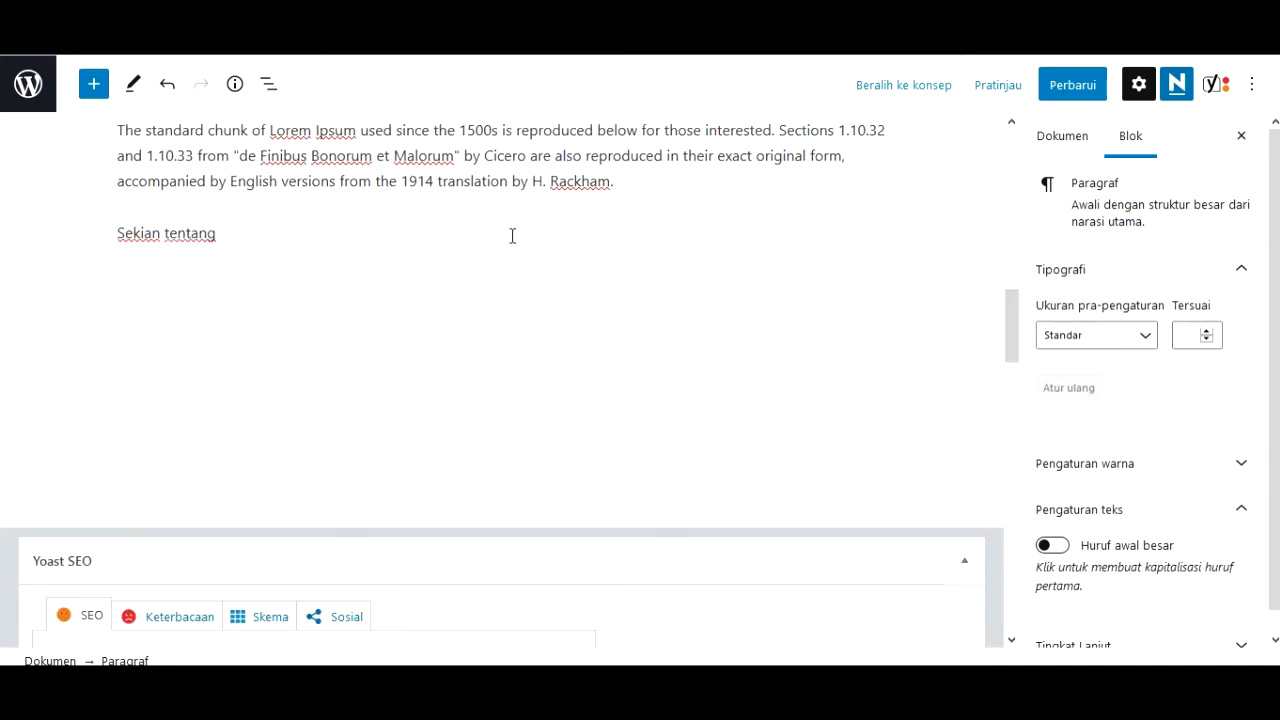
type(" cara membuat p")
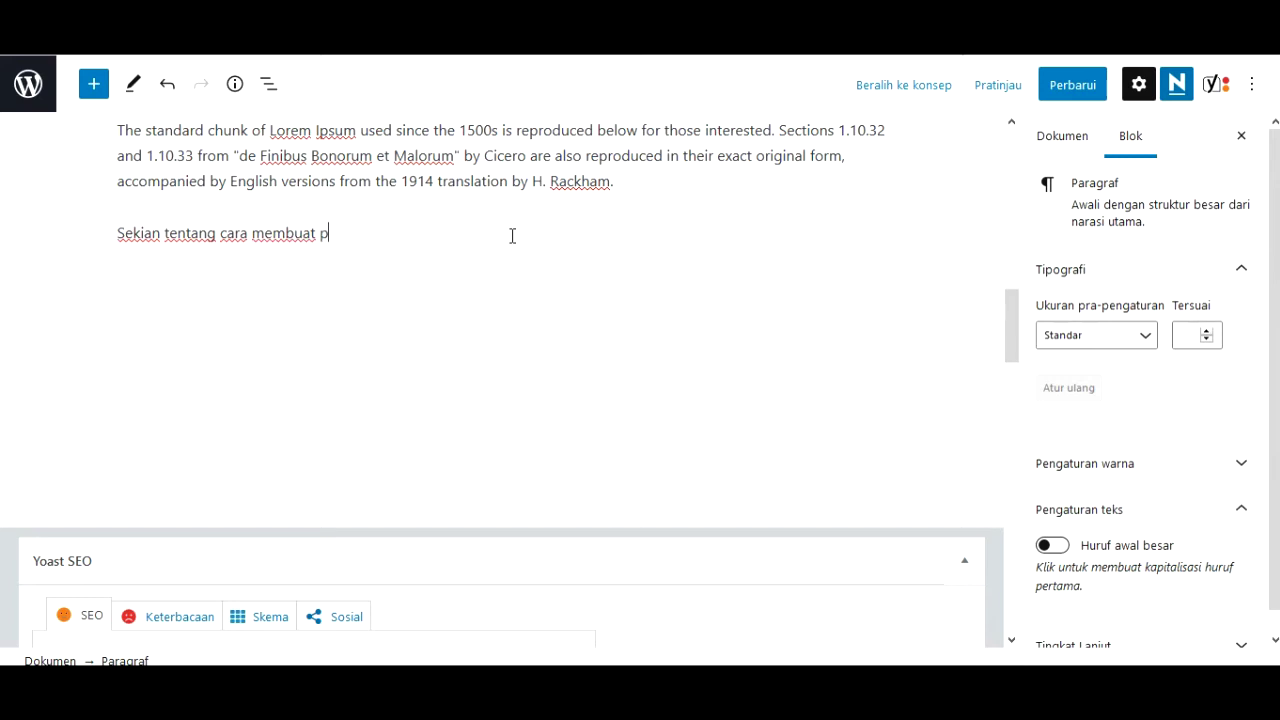
type("osting baru")
type("di WordPress")
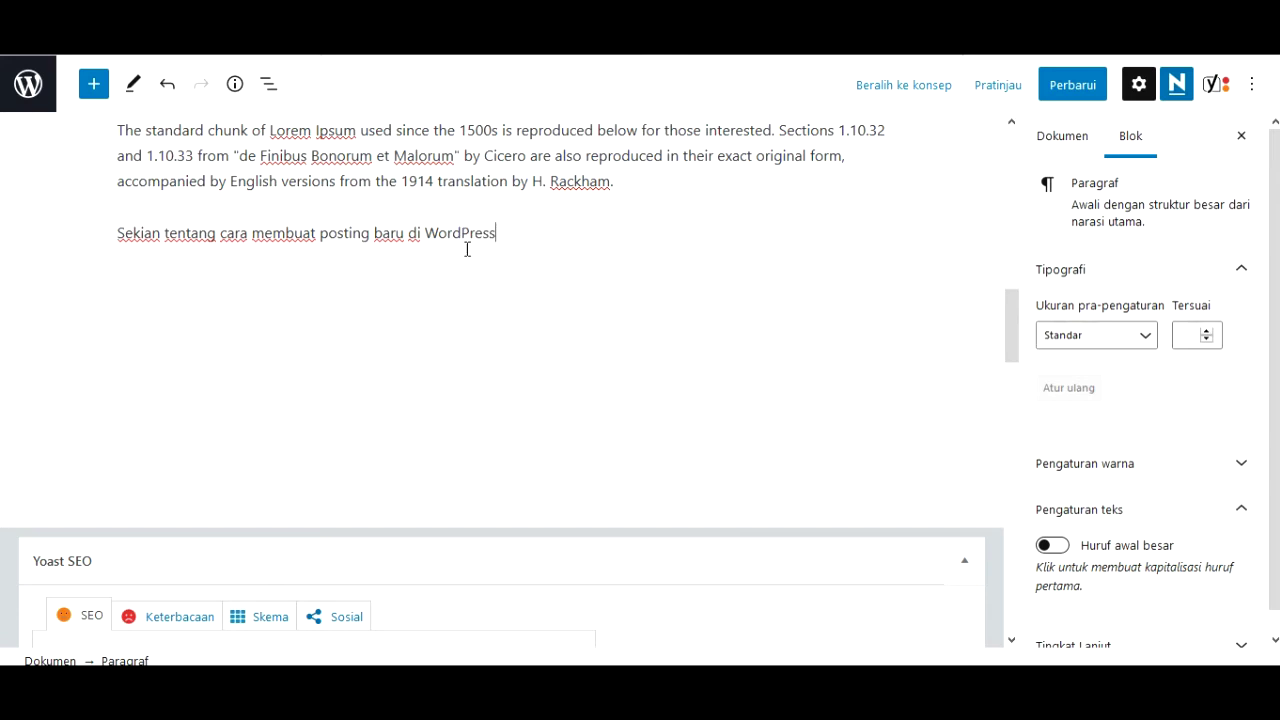
Insert a paragraph reading "Bagaimana cara membuat posting baru di WordPress" after the first paragraph below the laptop image
scroll(466, 249, "down", 10)
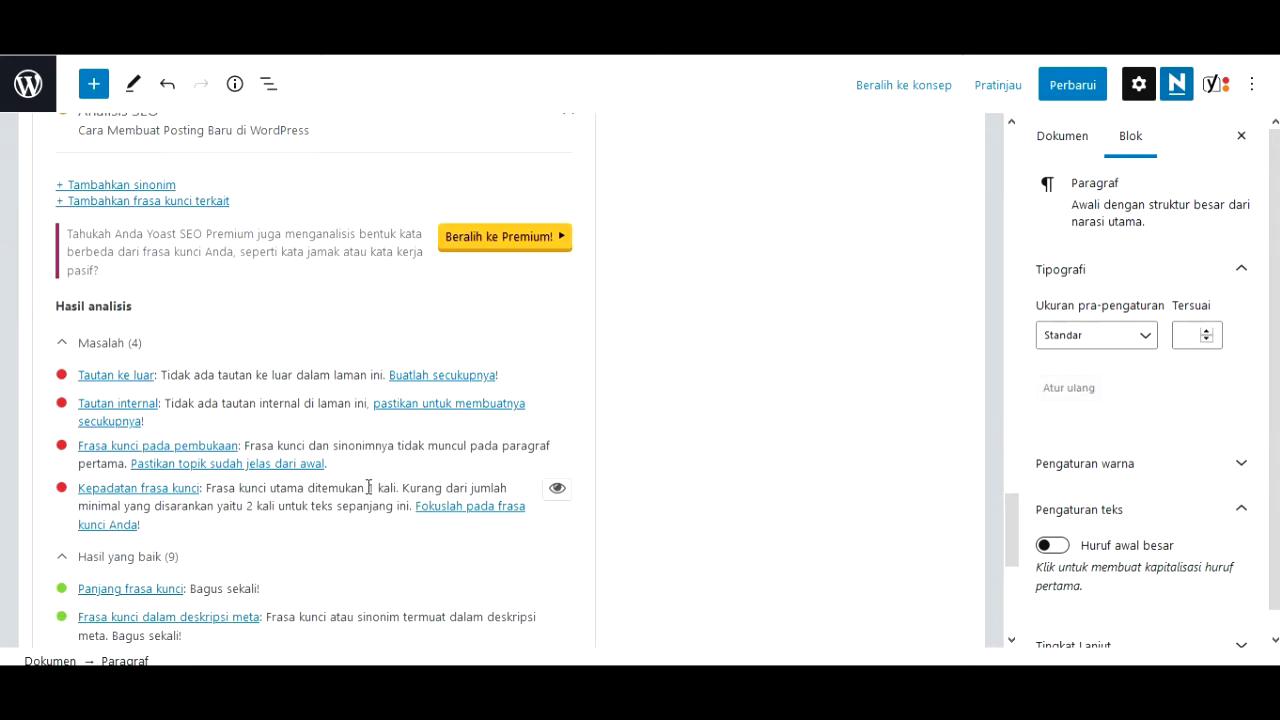
scroll(369, 487, "up", 10)
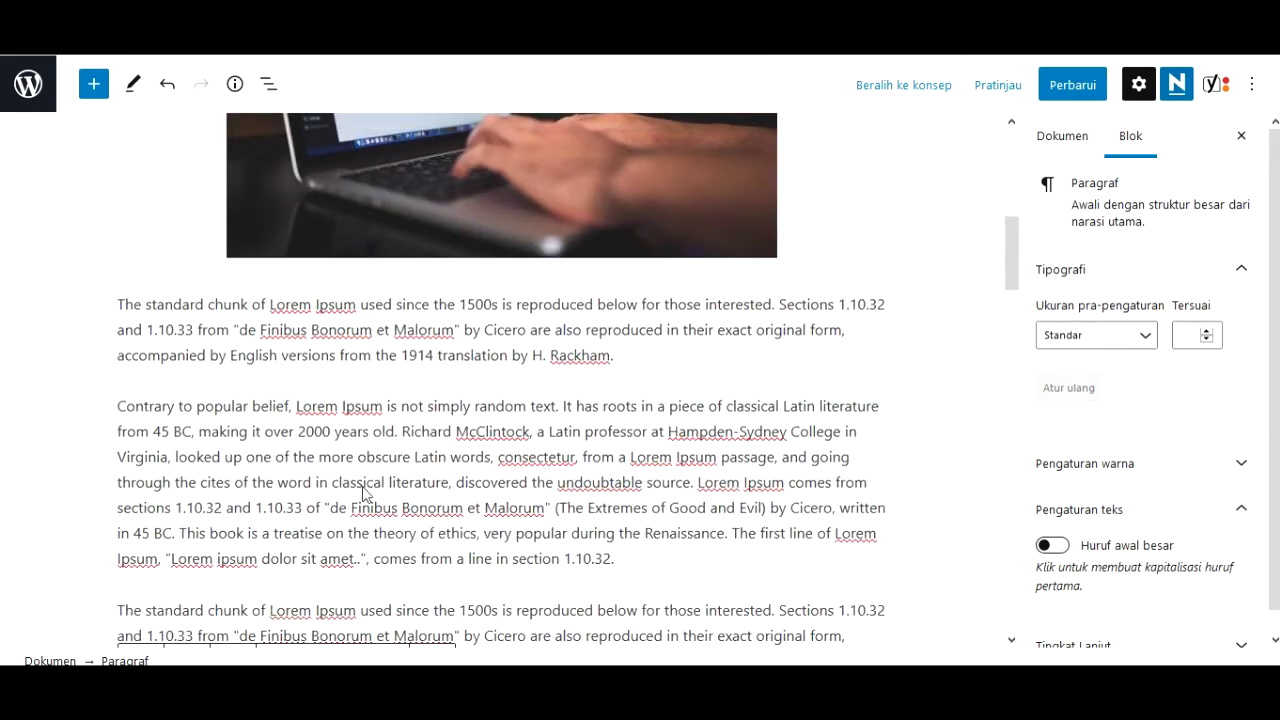
scroll(362, 487, "up", 5)
scroll(356, 470, "down", 5)
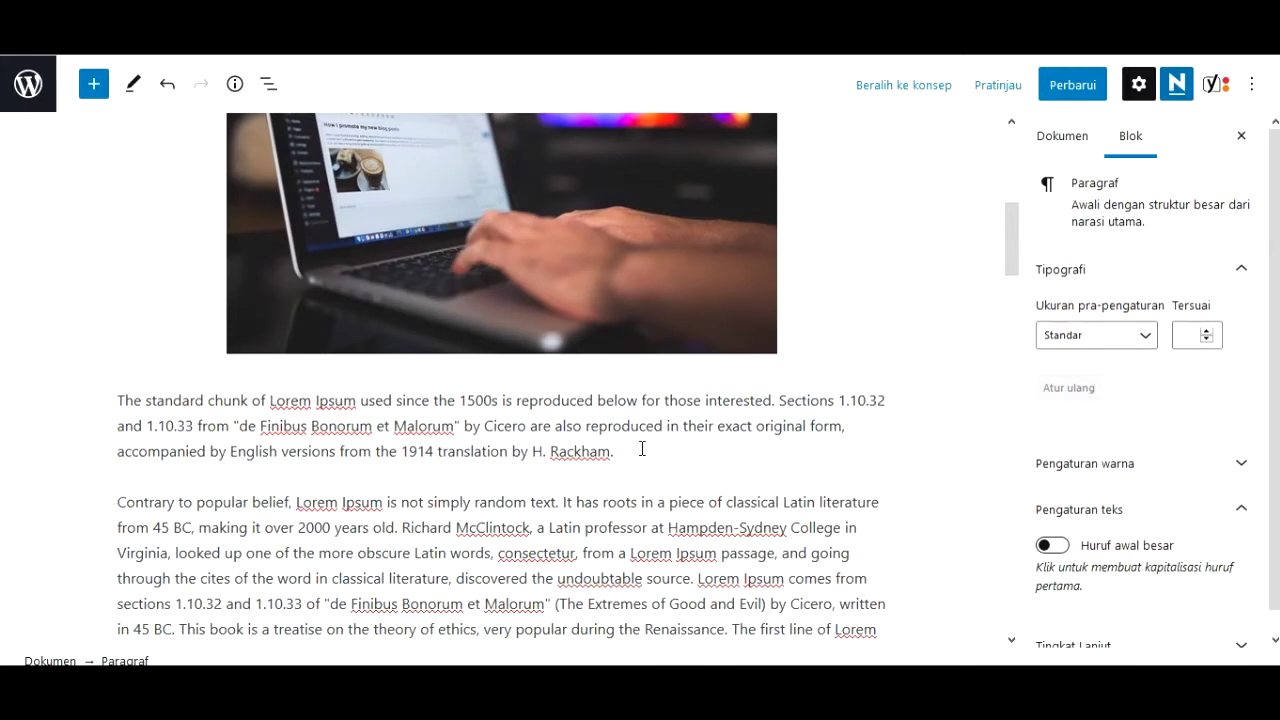
left_click(642, 449)
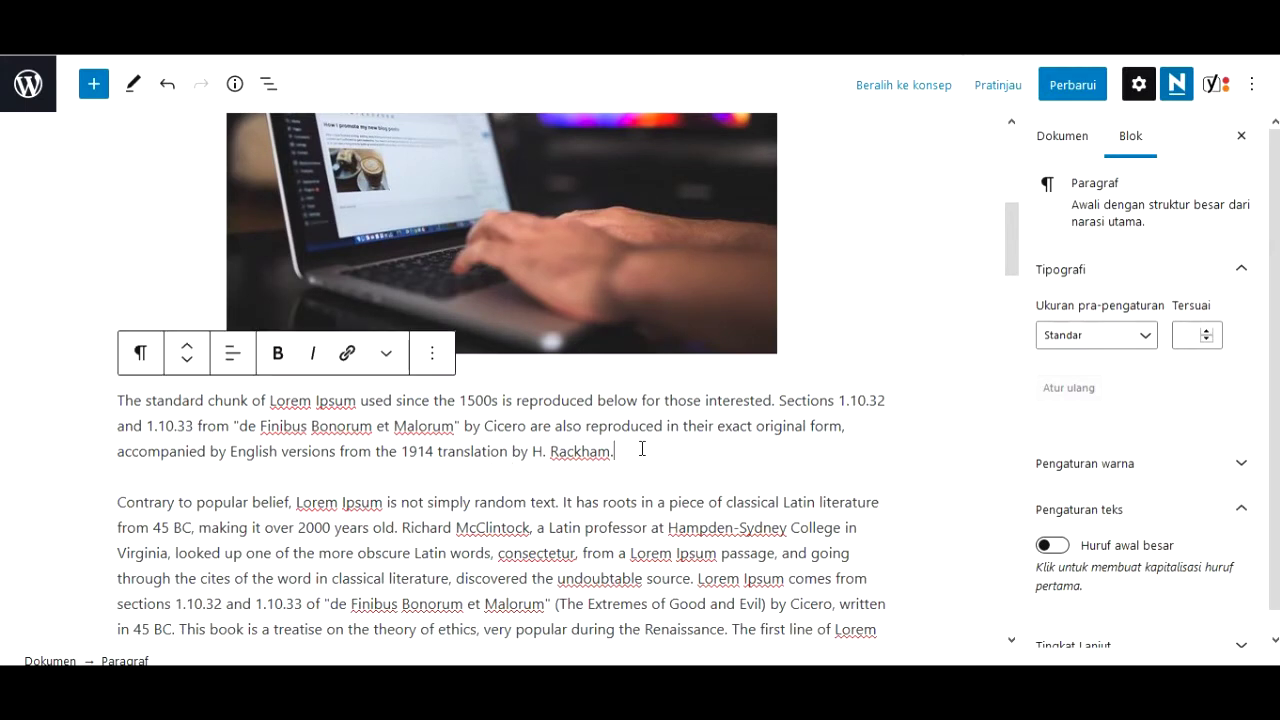
key("Return")
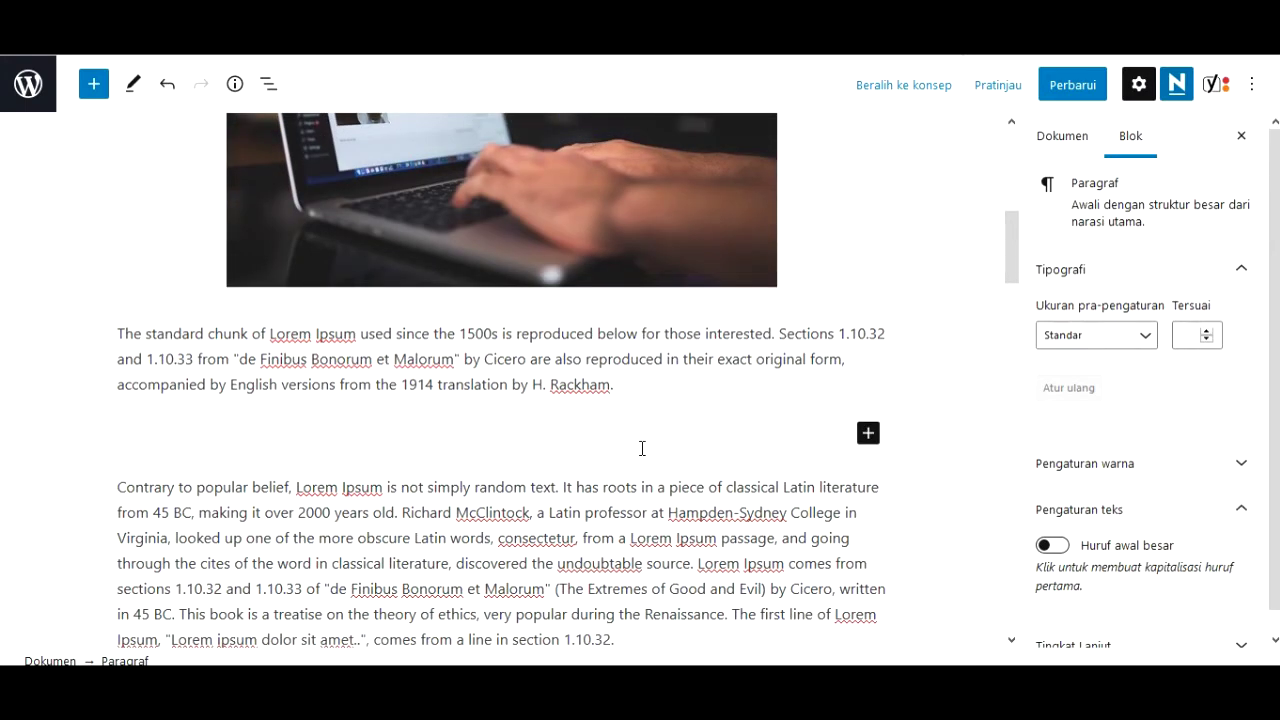
type("Bagaimana")
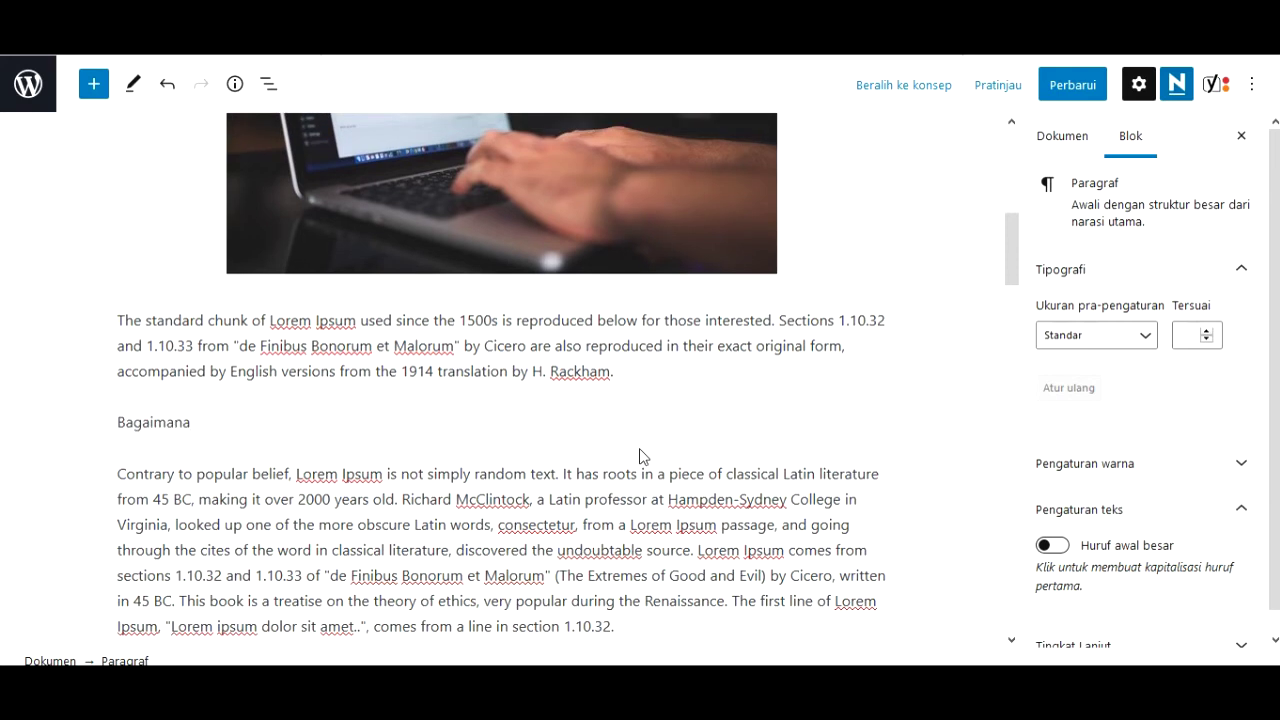
type(" cara mebua")
key("BackSpace")
key("BackSpace")
key("BackSpace")
key("BackSpace")
type("mbuat posting bar")
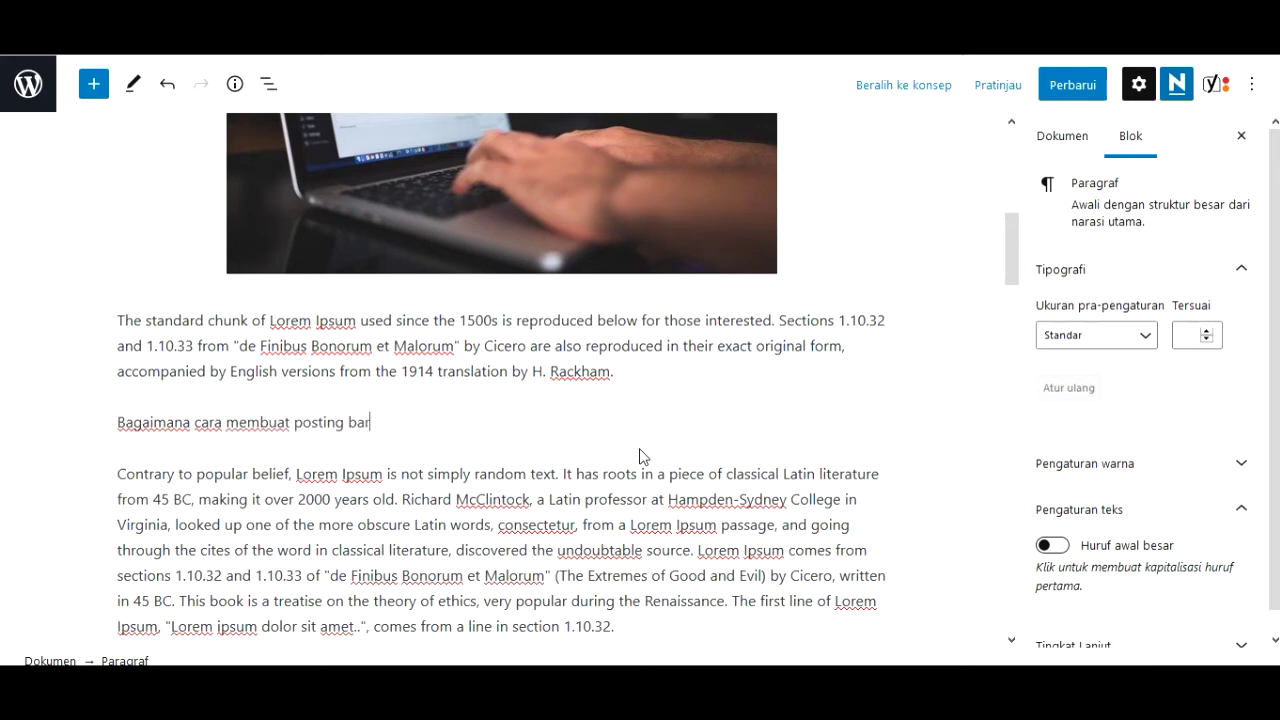
type("u di WordPress")
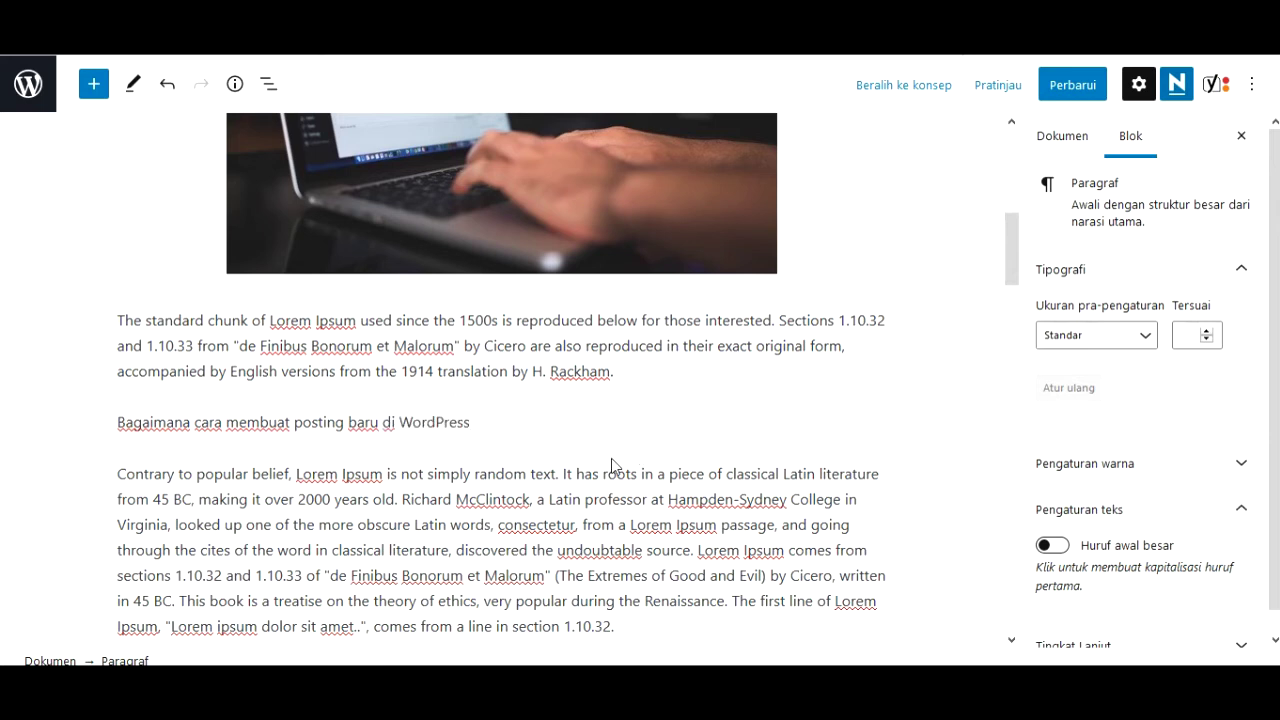
Paste the copied post title at the start of the opening paragraph, followed by a spaced hyphen before "Contrary"
scroll(611, 458, "down", 15)
scroll(602, 467, "down", 5)
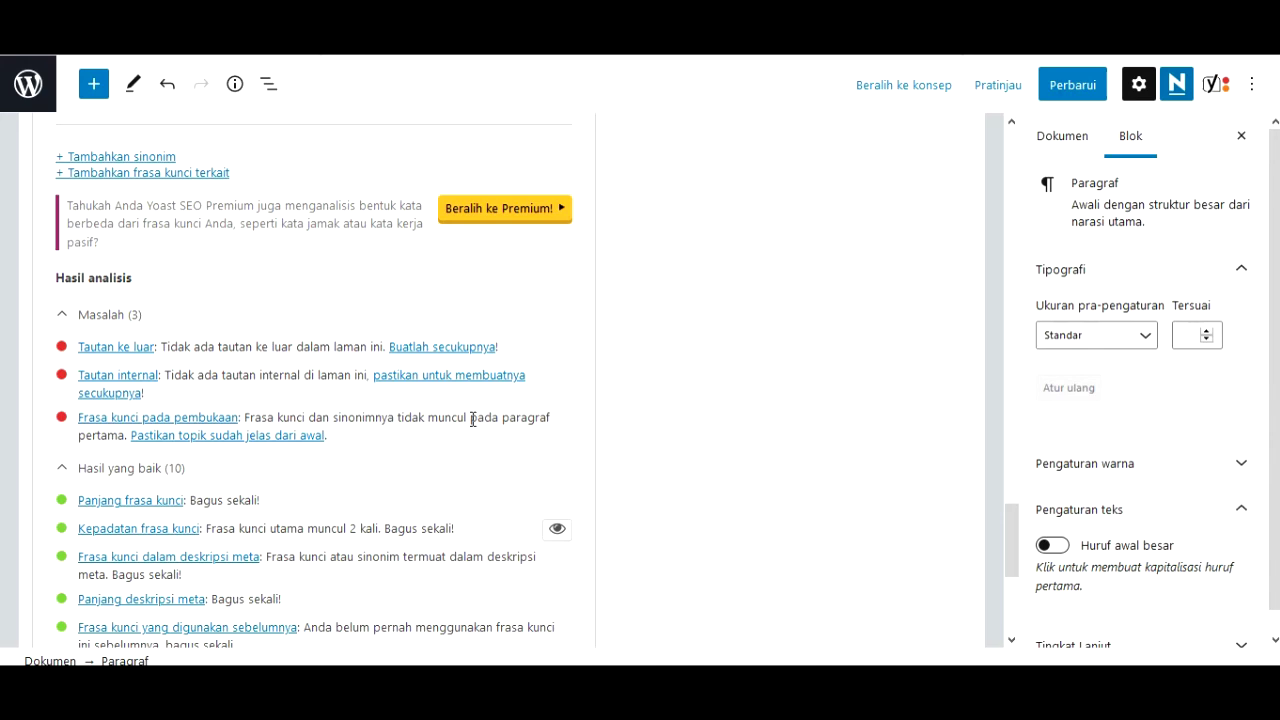
scroll(473, 421, "up", 20)
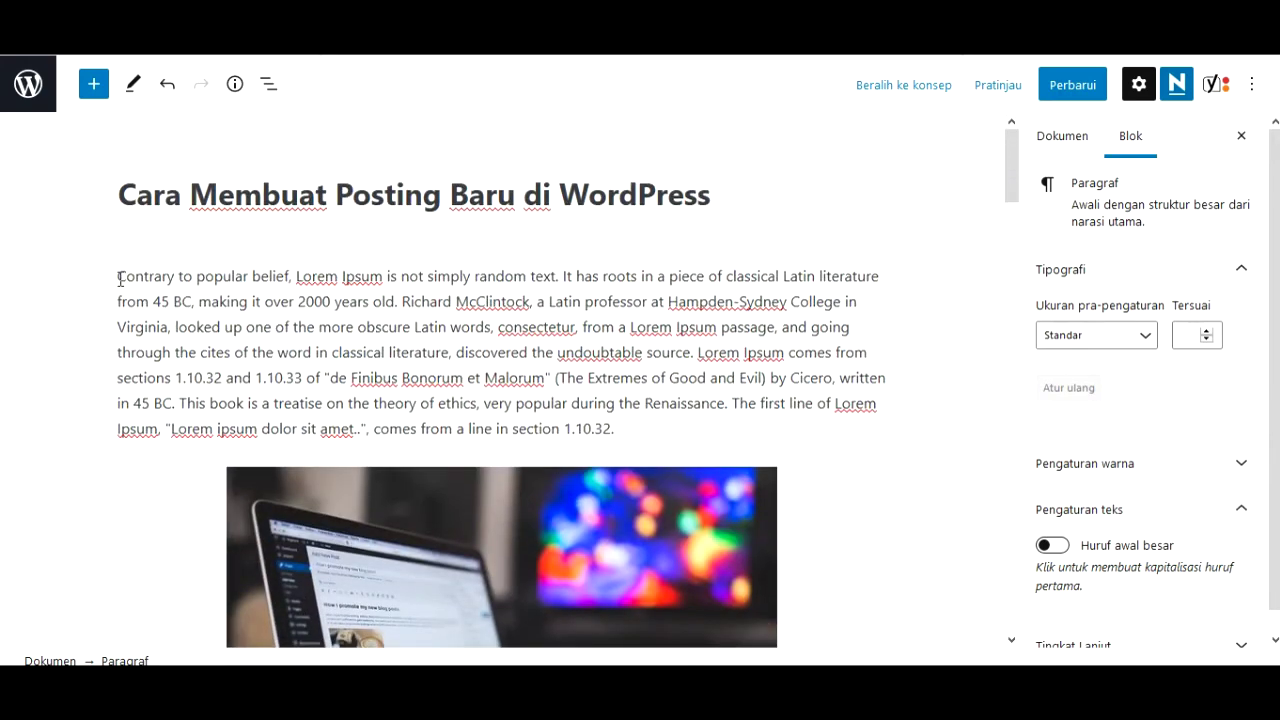
left_click(119, 279)
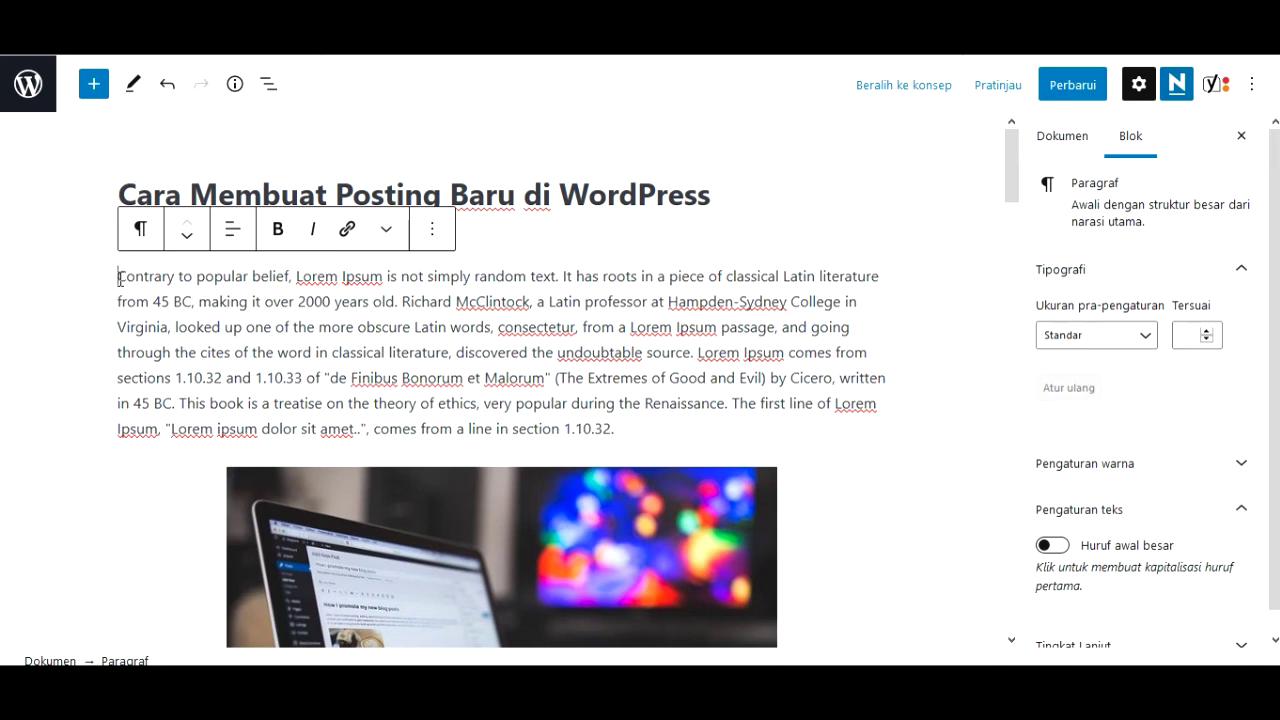
key("ctrl+v")
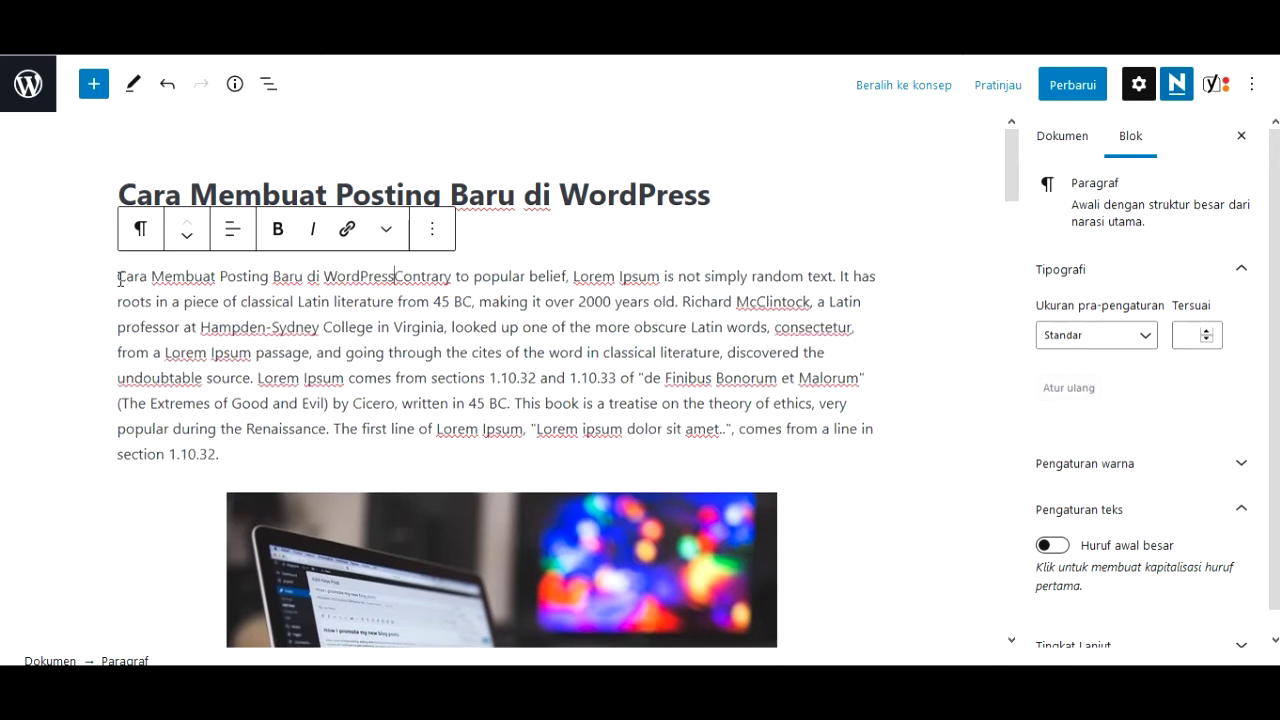
type("-")
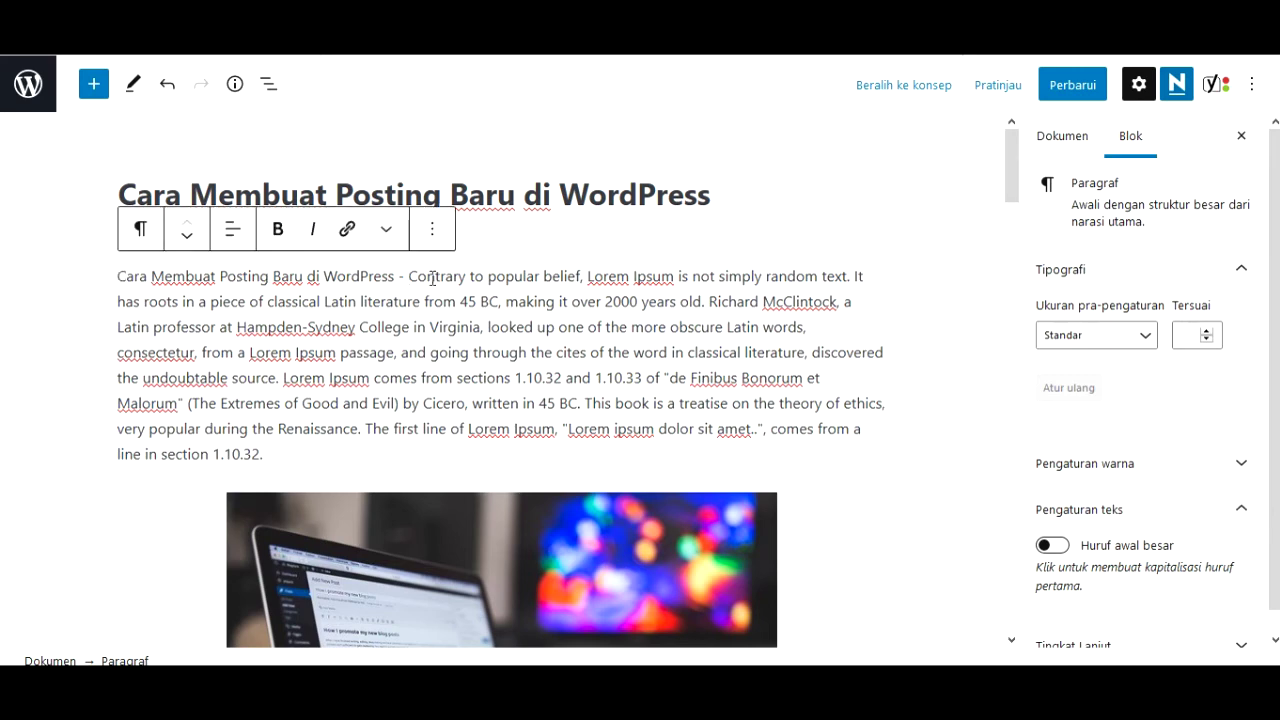
Select "College in Virginia" in the opening paragraph and copy the link address of the "Where can I get some?" post from the site's home page
scroll(527, 302, "down", 20)
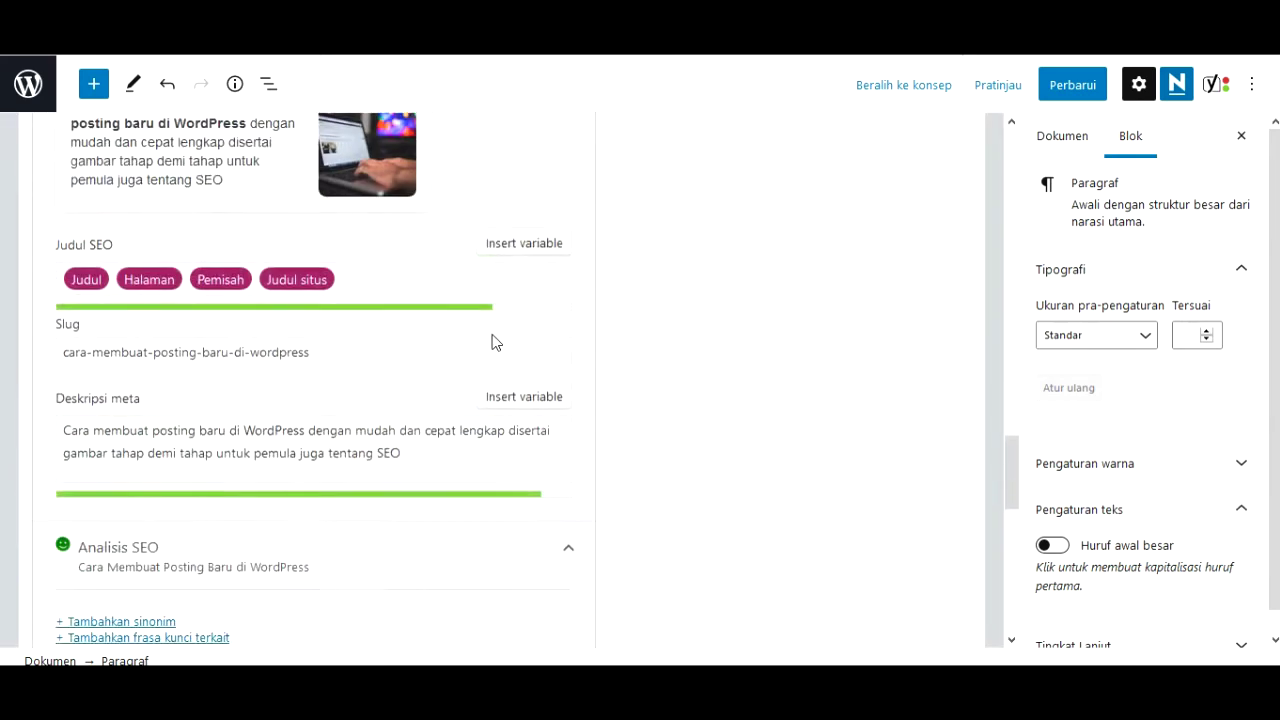
scroll(494, 343, "down", 4)
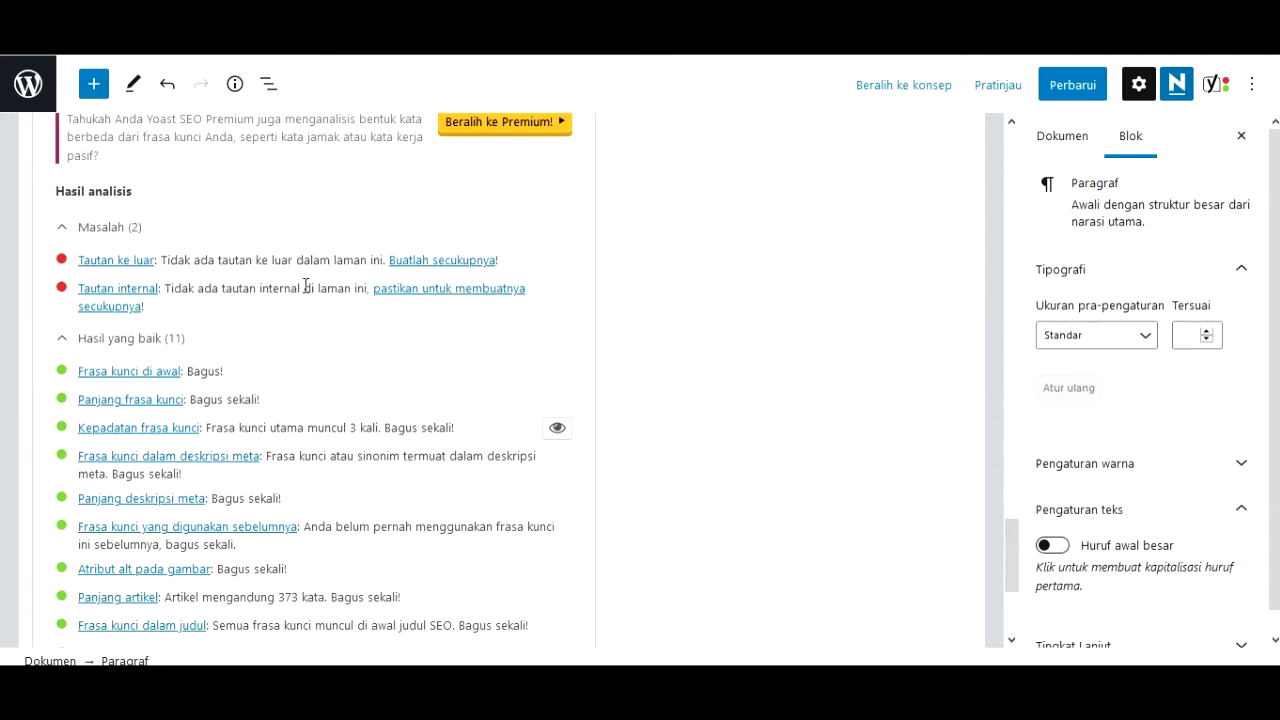
scroll(330, 295, "up", 15)
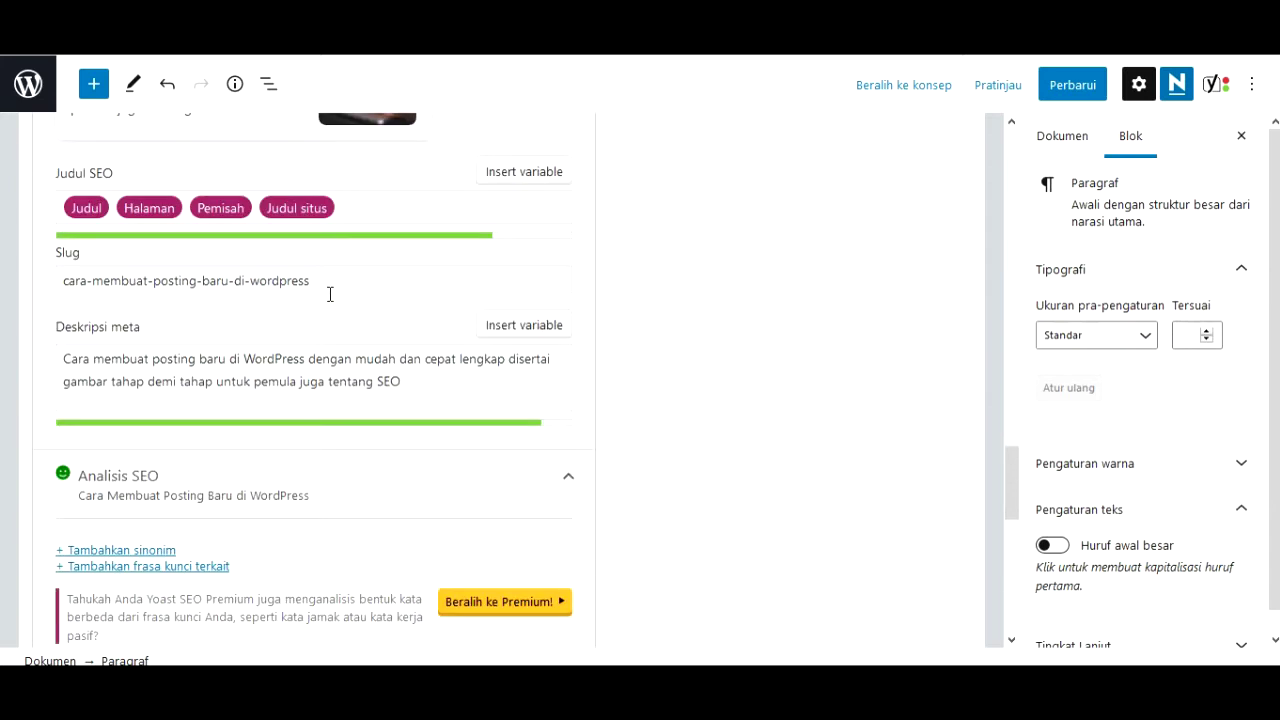
scroll(328, 295, "up", 20)
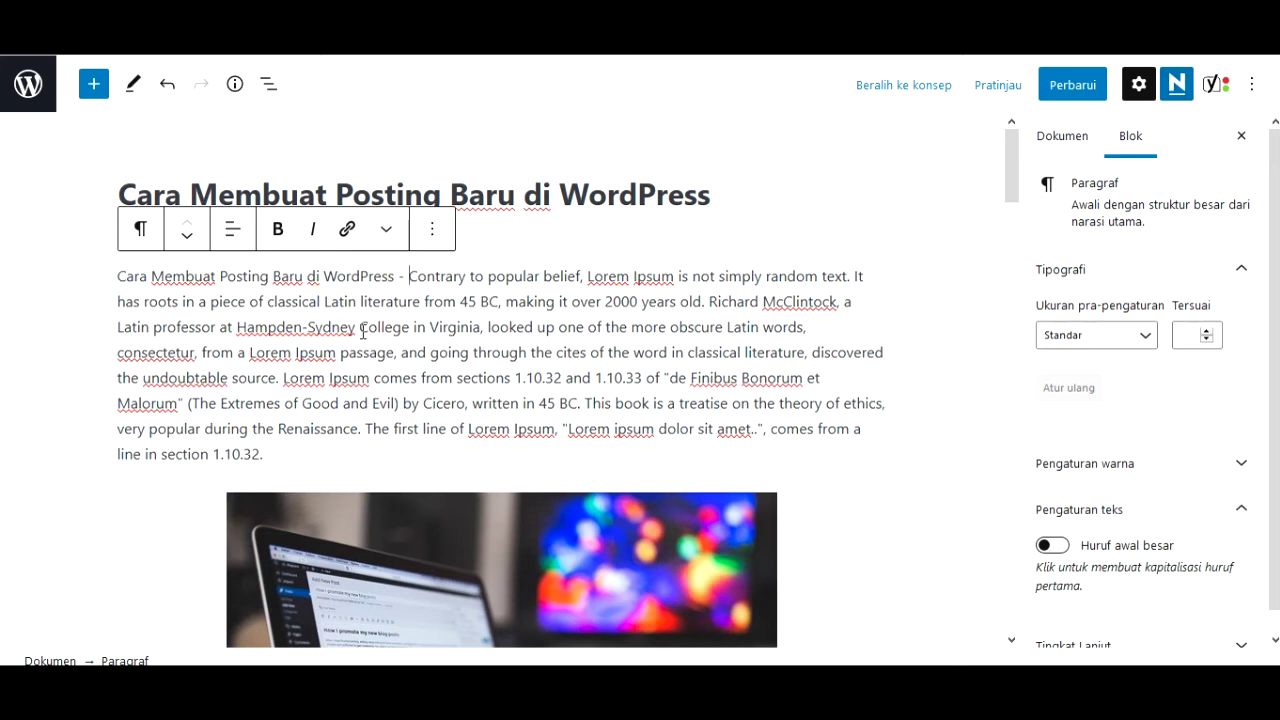
left_click_drag(361, 327, 482, 327)
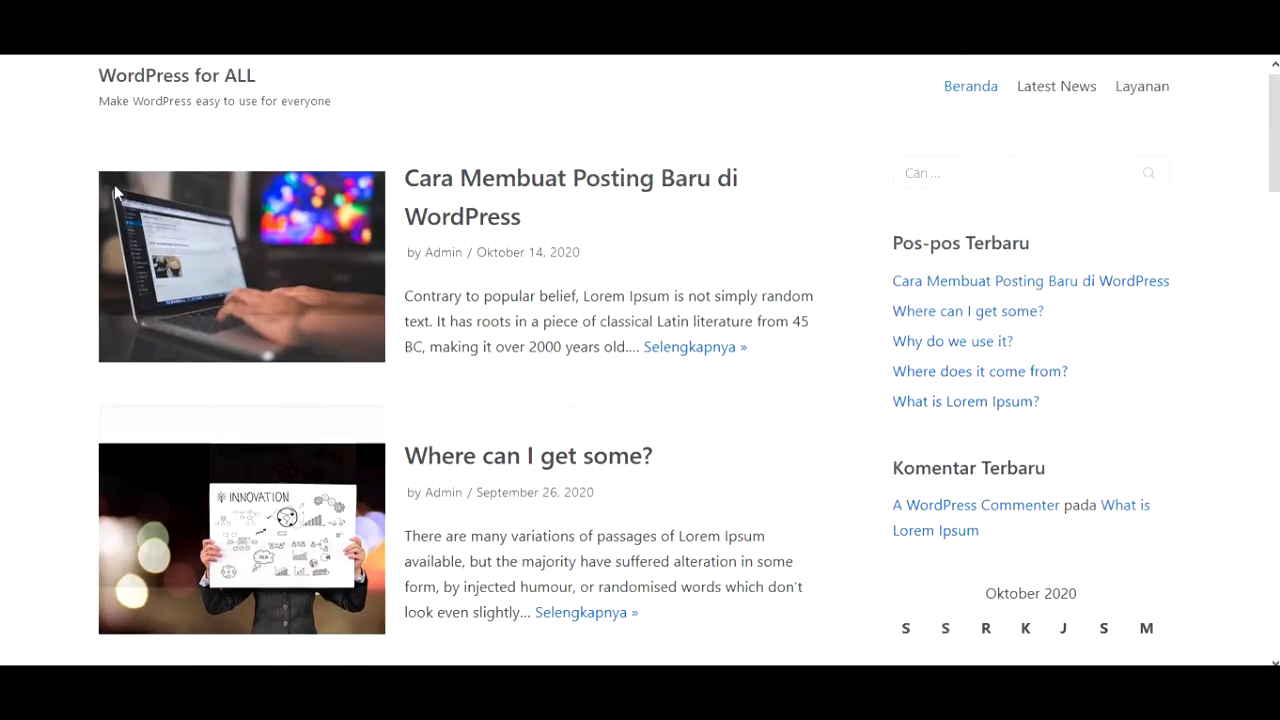
scroll(457, 320, "down", 1)
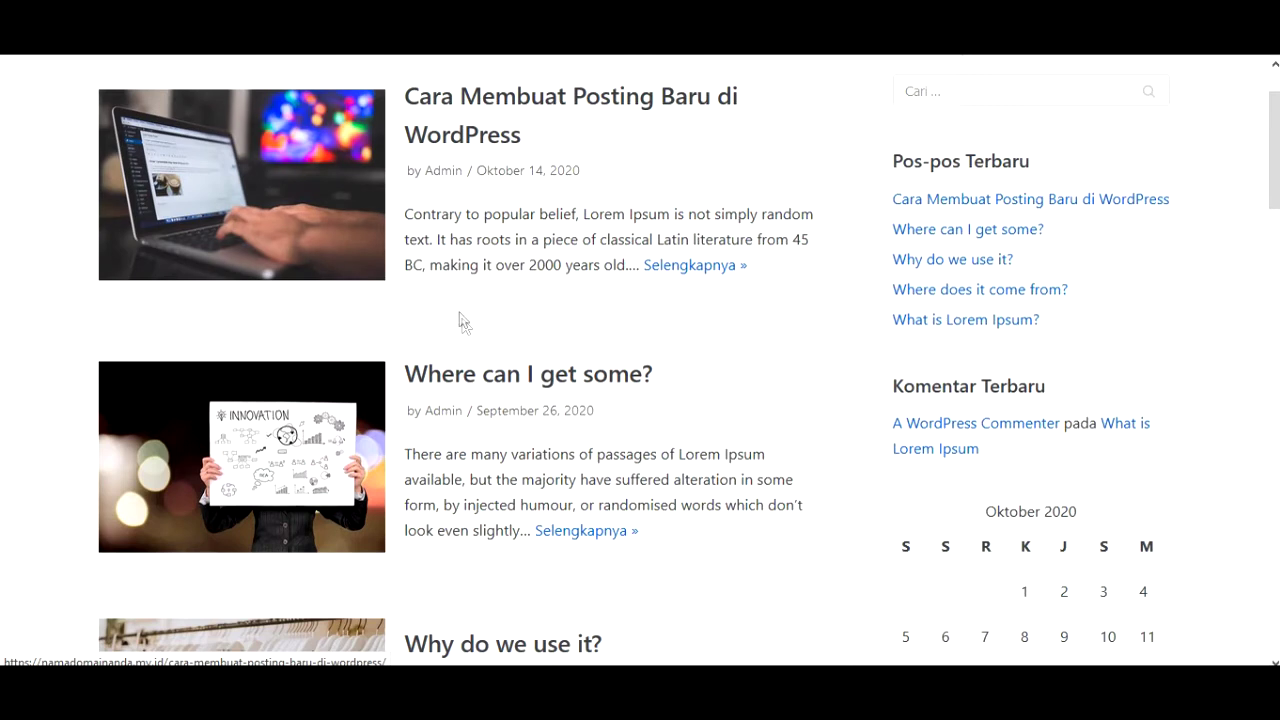
right_click(481, 378)
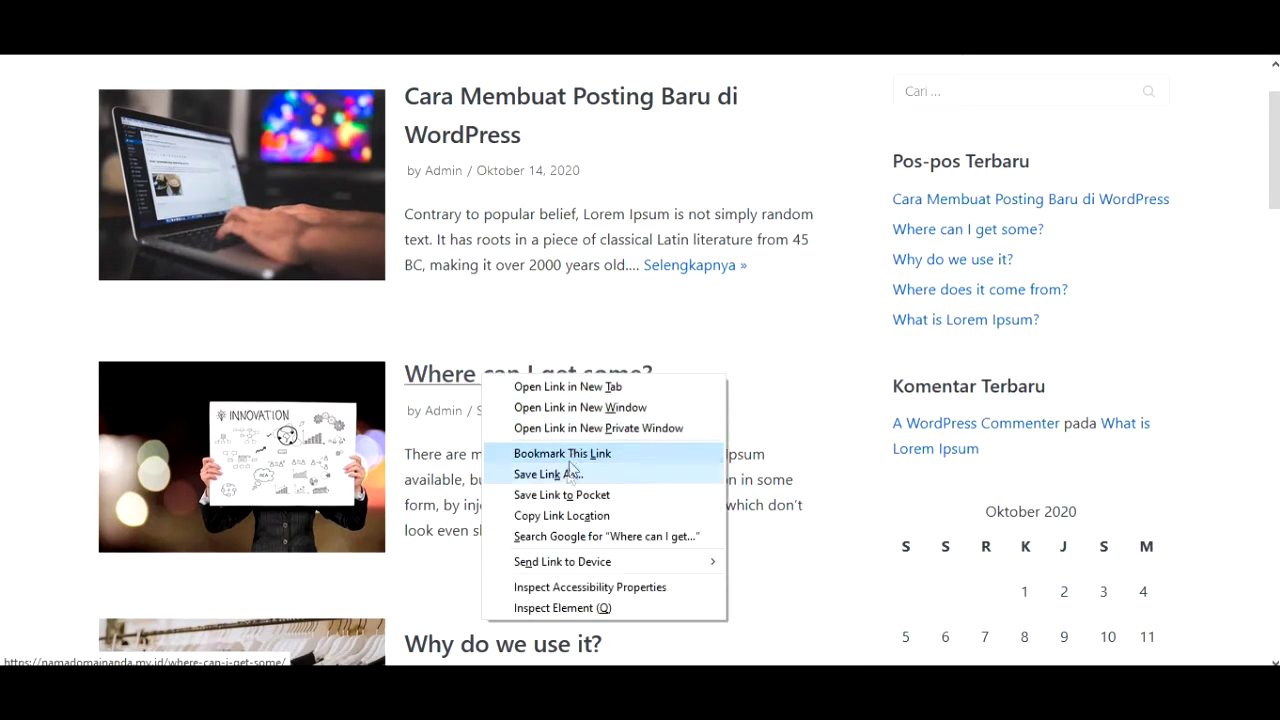
left_click(562, 515)
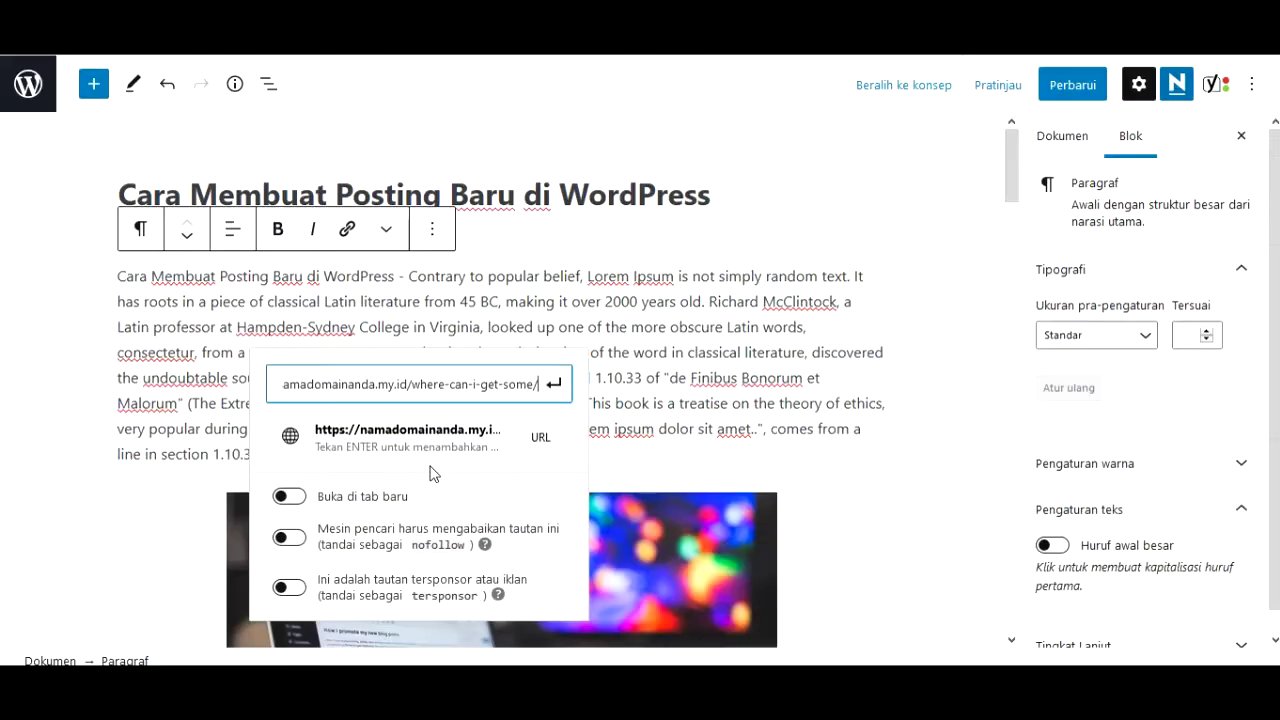
Link "College in Virginia" in the opening paragraph to the copied internal address ending in /where-can-i-get-some/
double_click(417, 388)
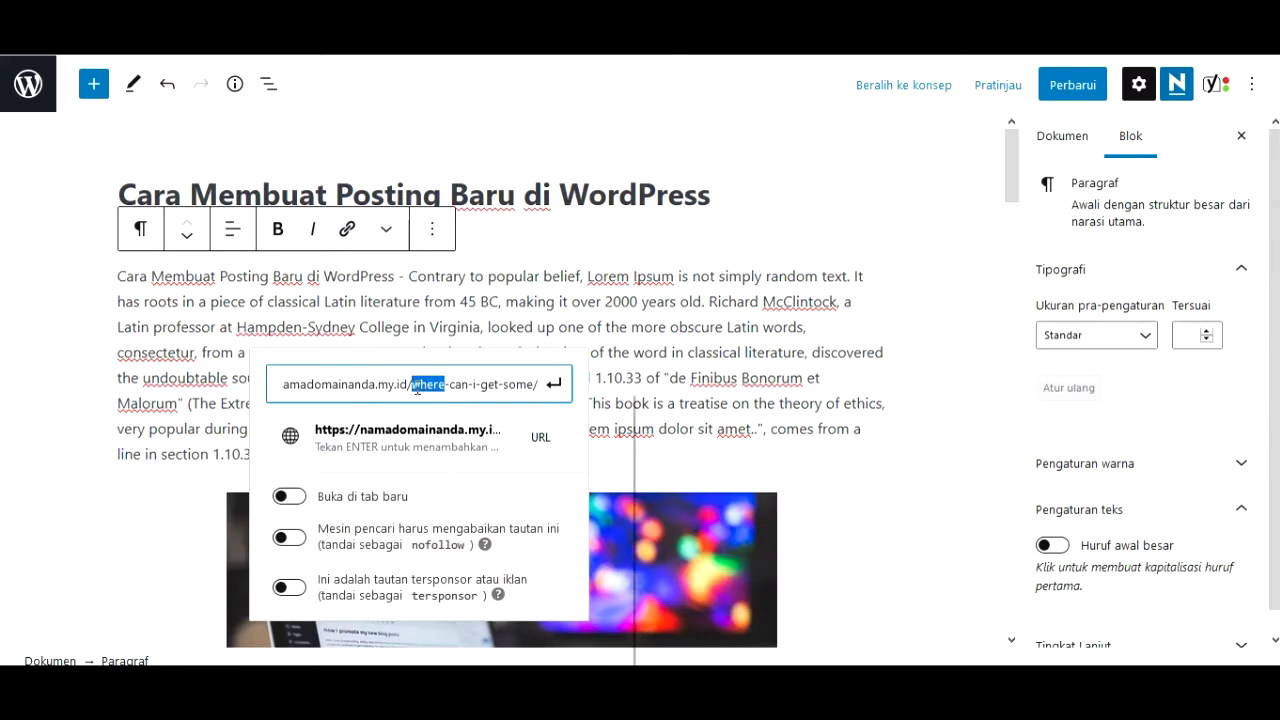
triple_click(410, 388)
right_click(408, 388)
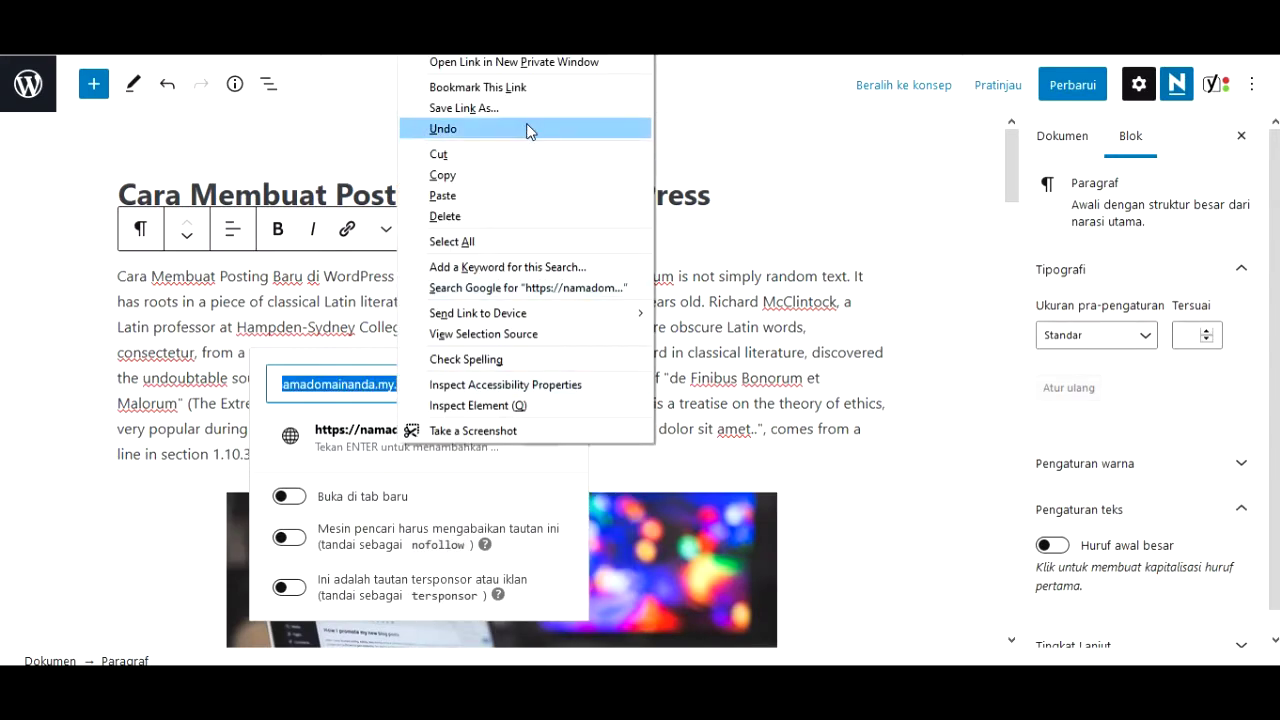
left_click(494, 195)
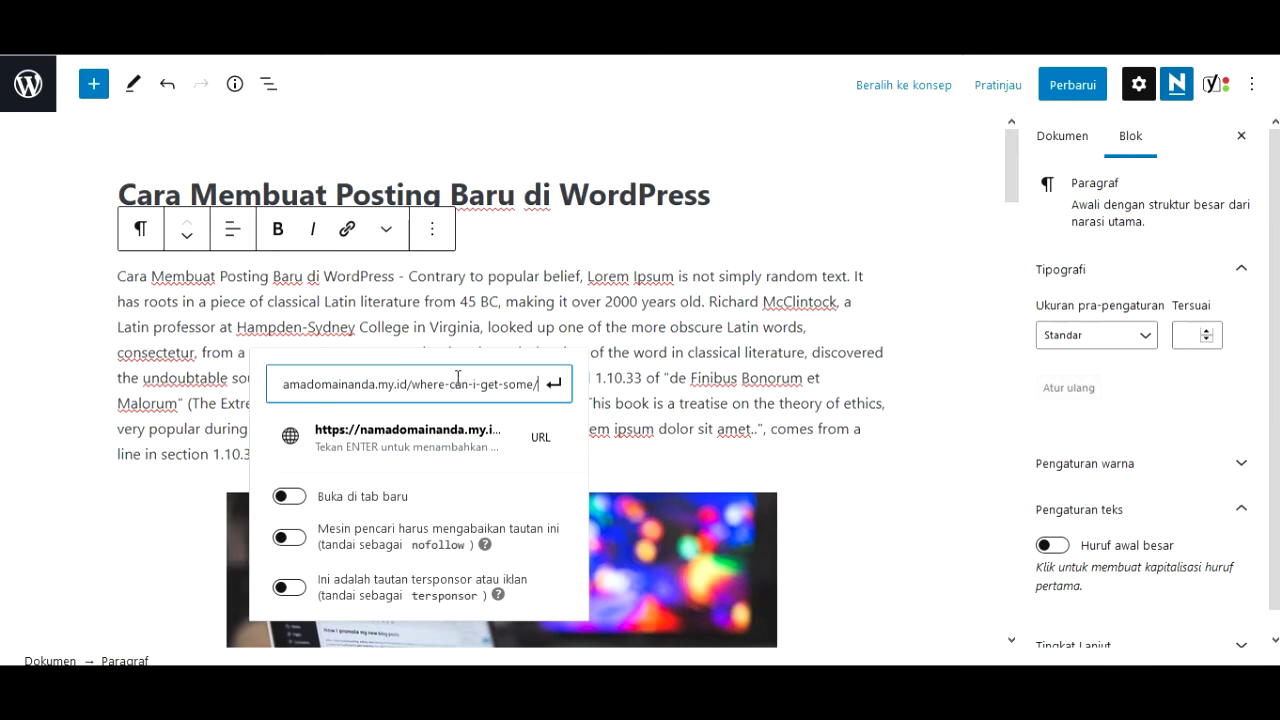
left_click(554, 385)
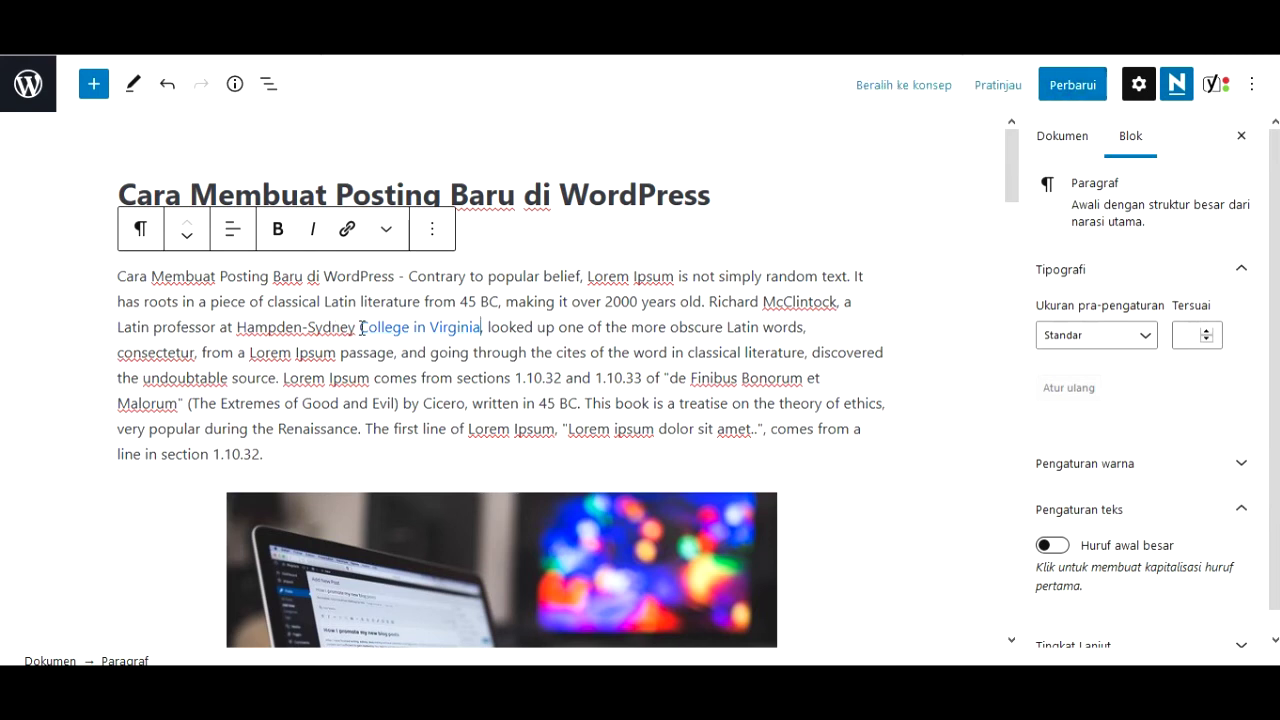
left_click_drag(362, 327, 481, 327)
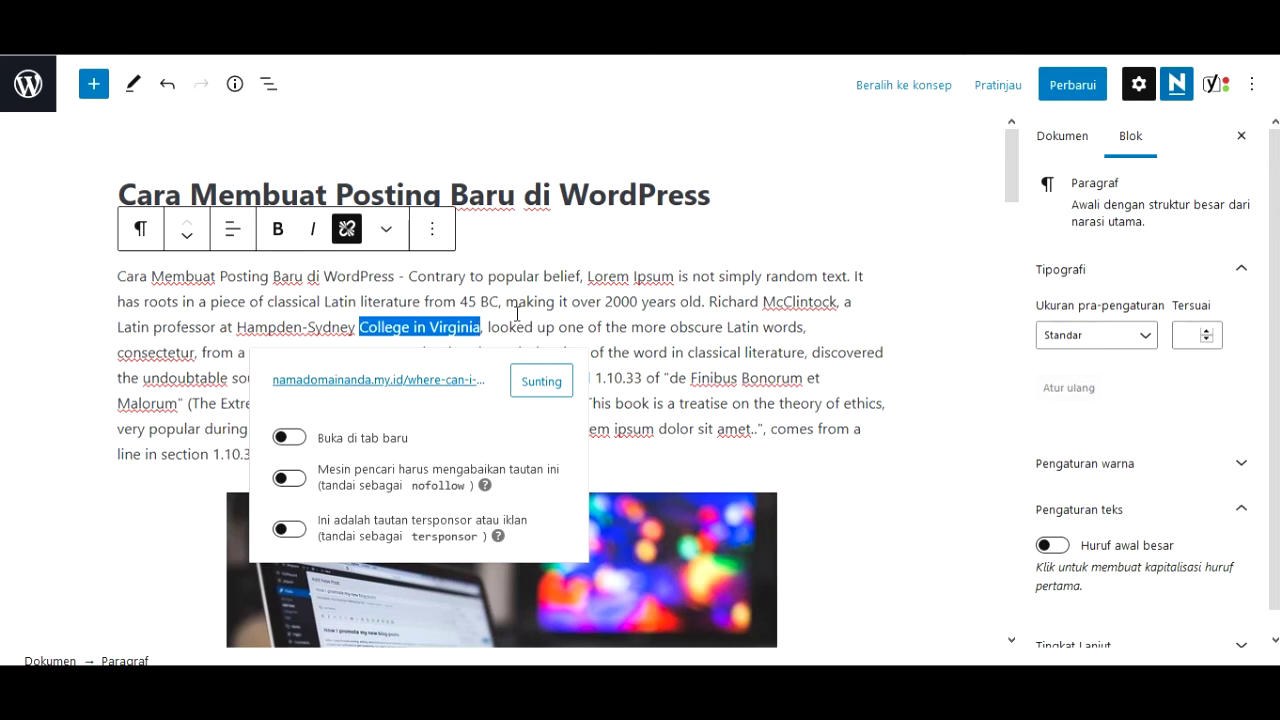
left_click(517, 313)
Select "Lorem Ipsum" in the first paragraph below the laptop image and copy the address of the Lorem Ipsum generator website
scroll(175, 338, "down", 10)
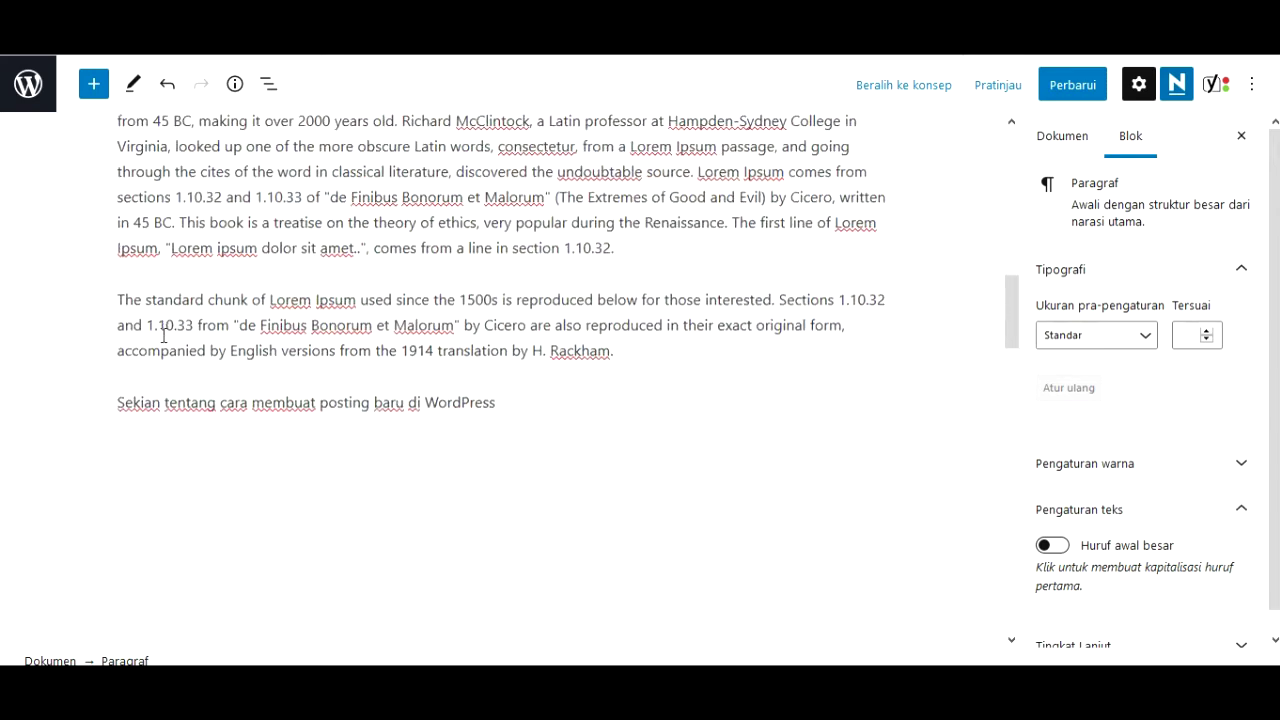
scroll(163, 336, "down", 10)
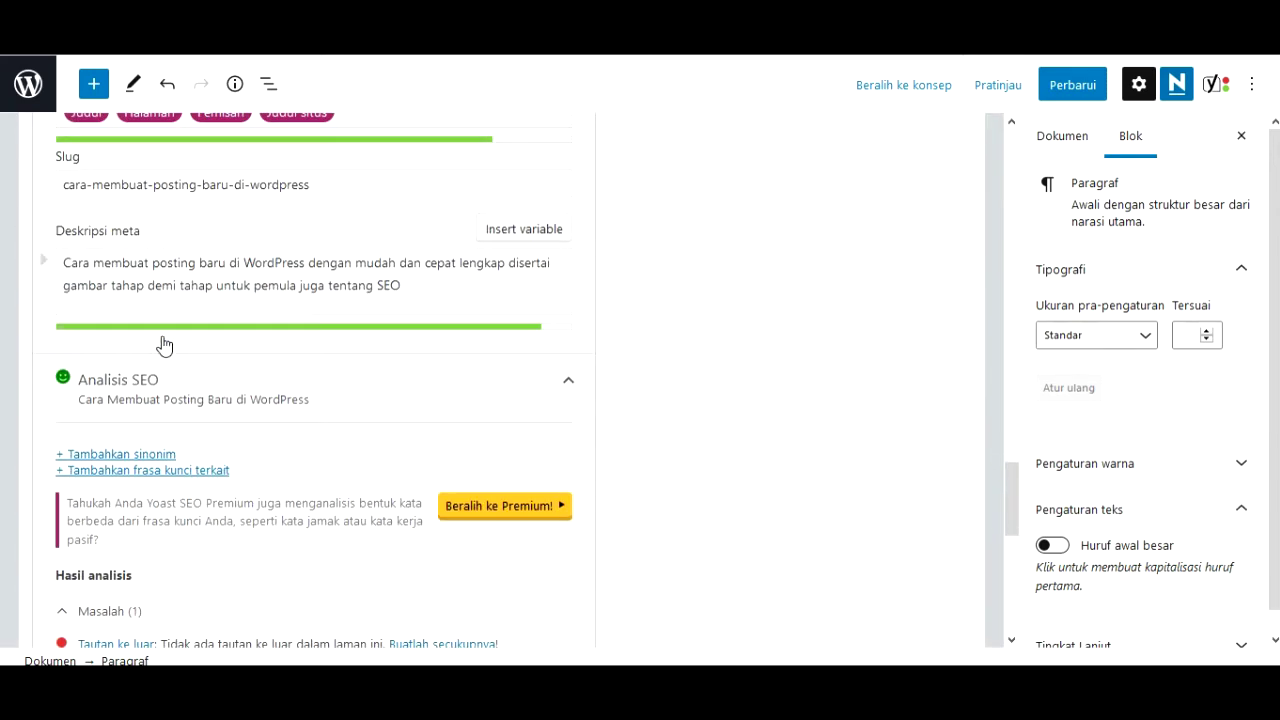
scroll(164, 345, "down", 5)
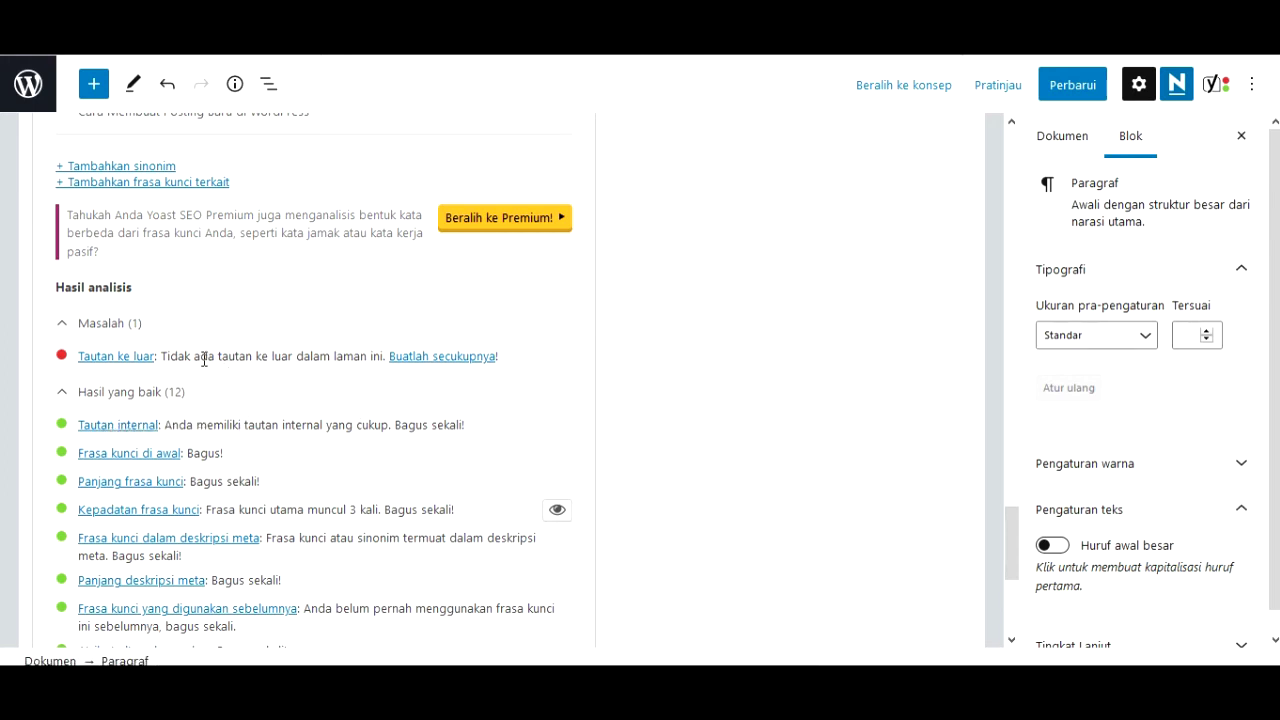
scroll(267, 365, "up", 10)
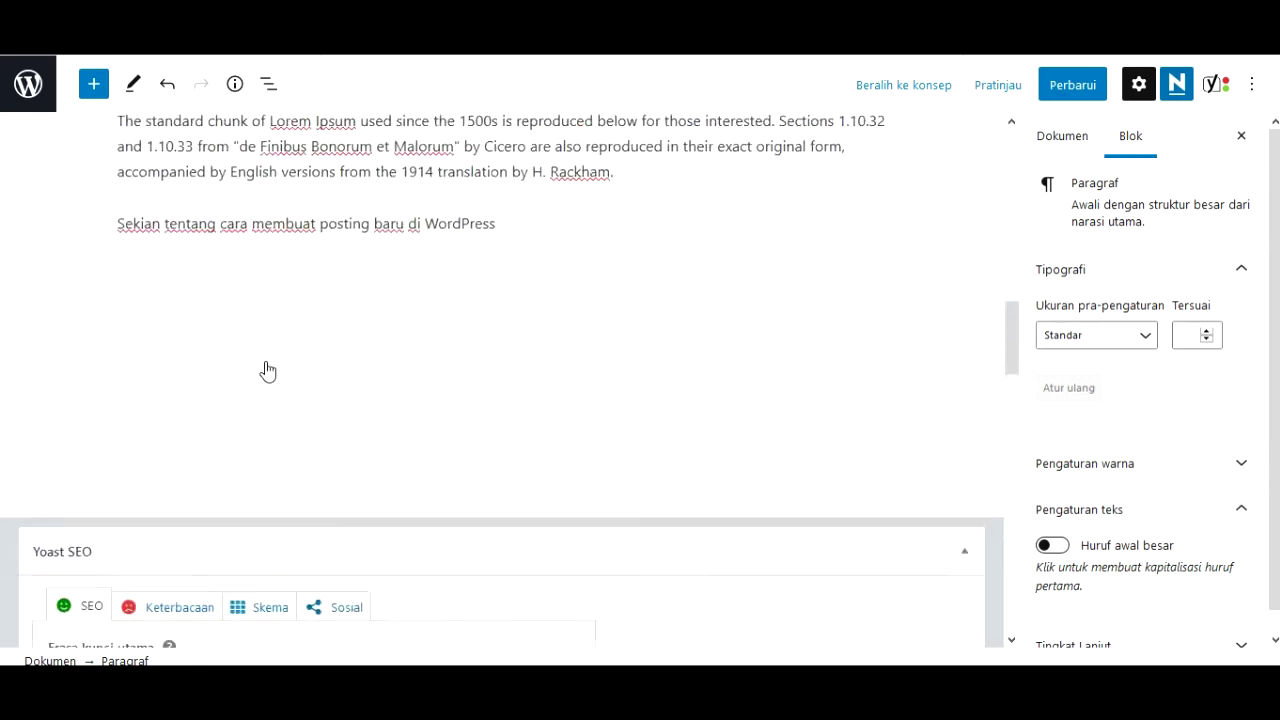
scroll(267, 371, "up", 12)
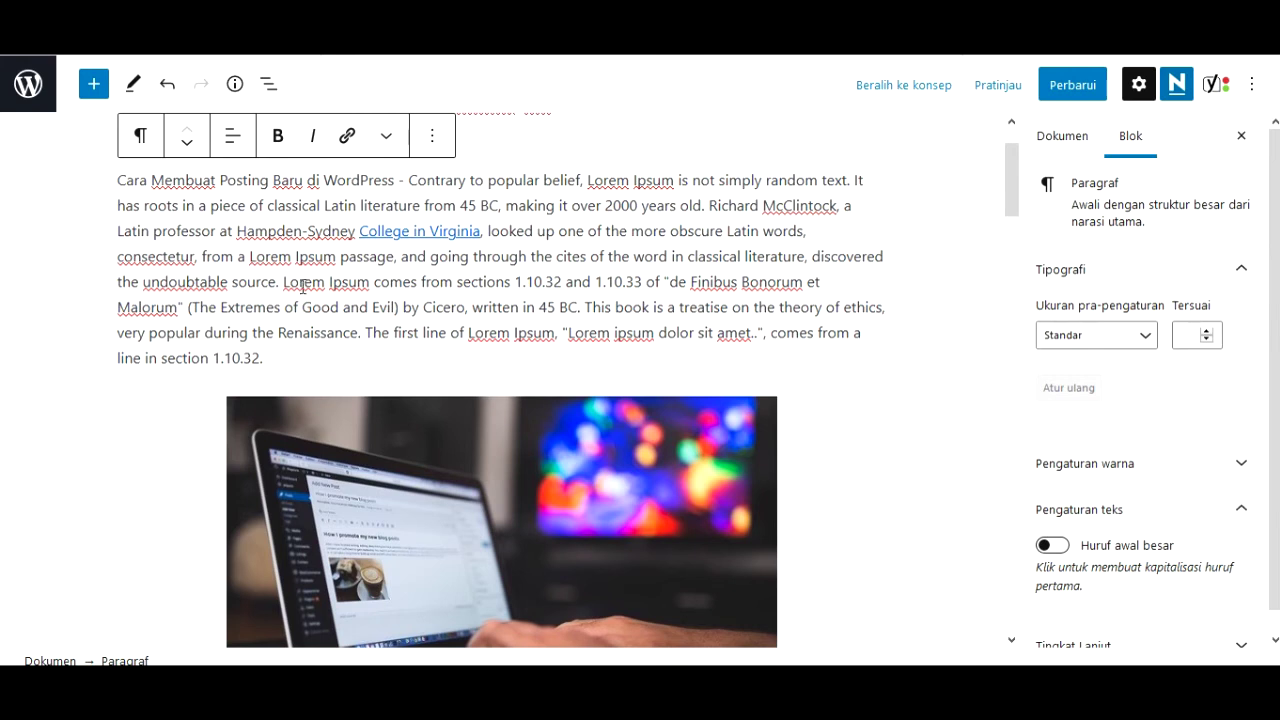
scroll(257, 301, "down", 4)
left_click(270, 330)
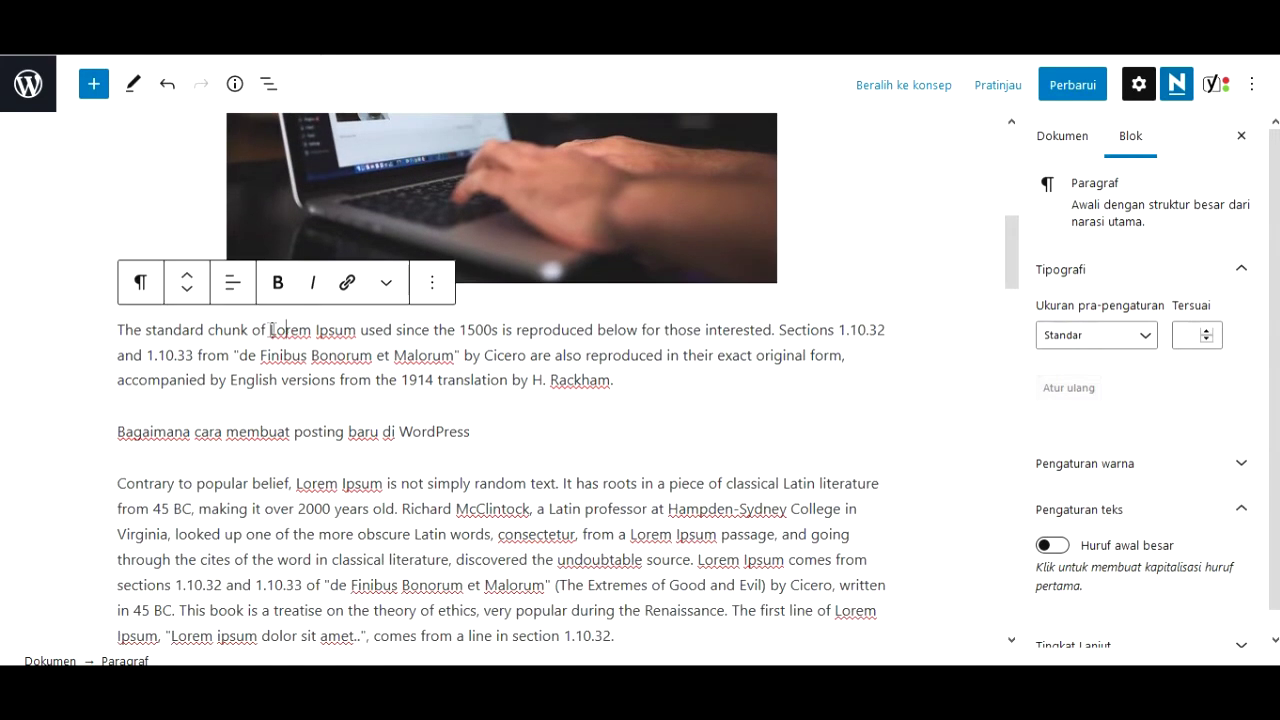
left_click_drag(270, 330, 359, 330)
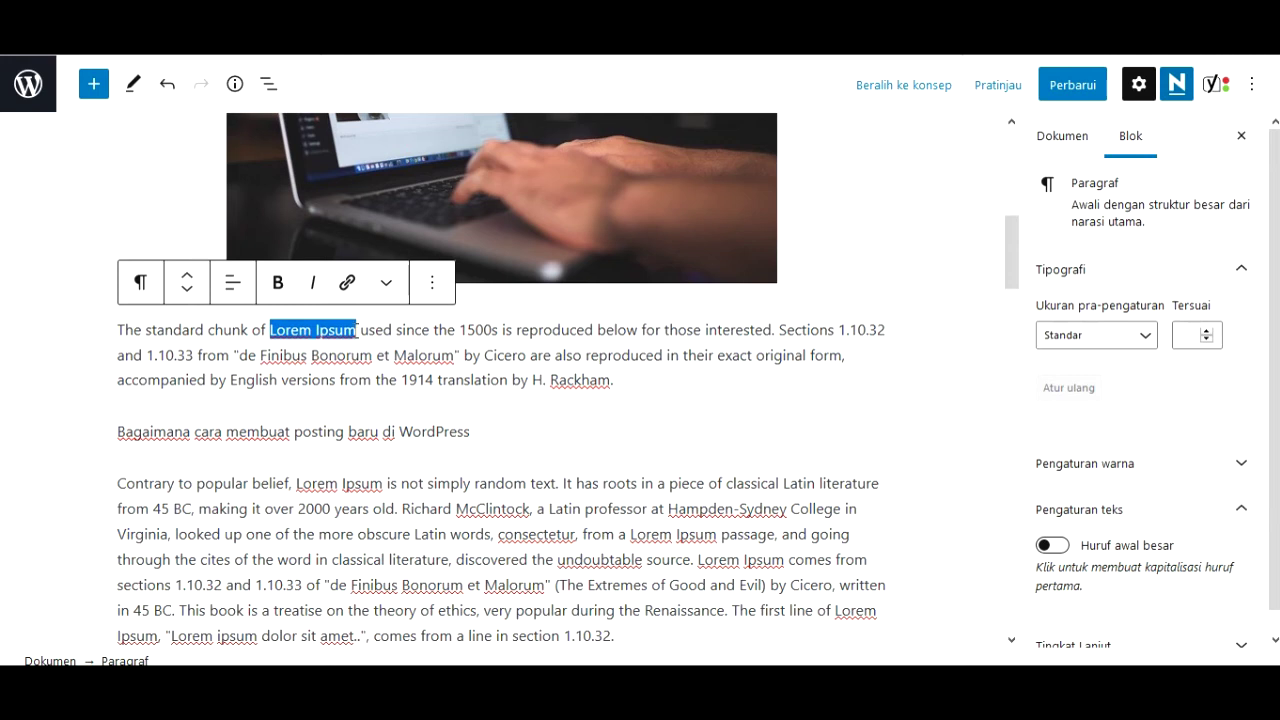
key("ctrl+Tab")
left_click(337, 52)
right_click(337, 52)
left_click(372, 98)
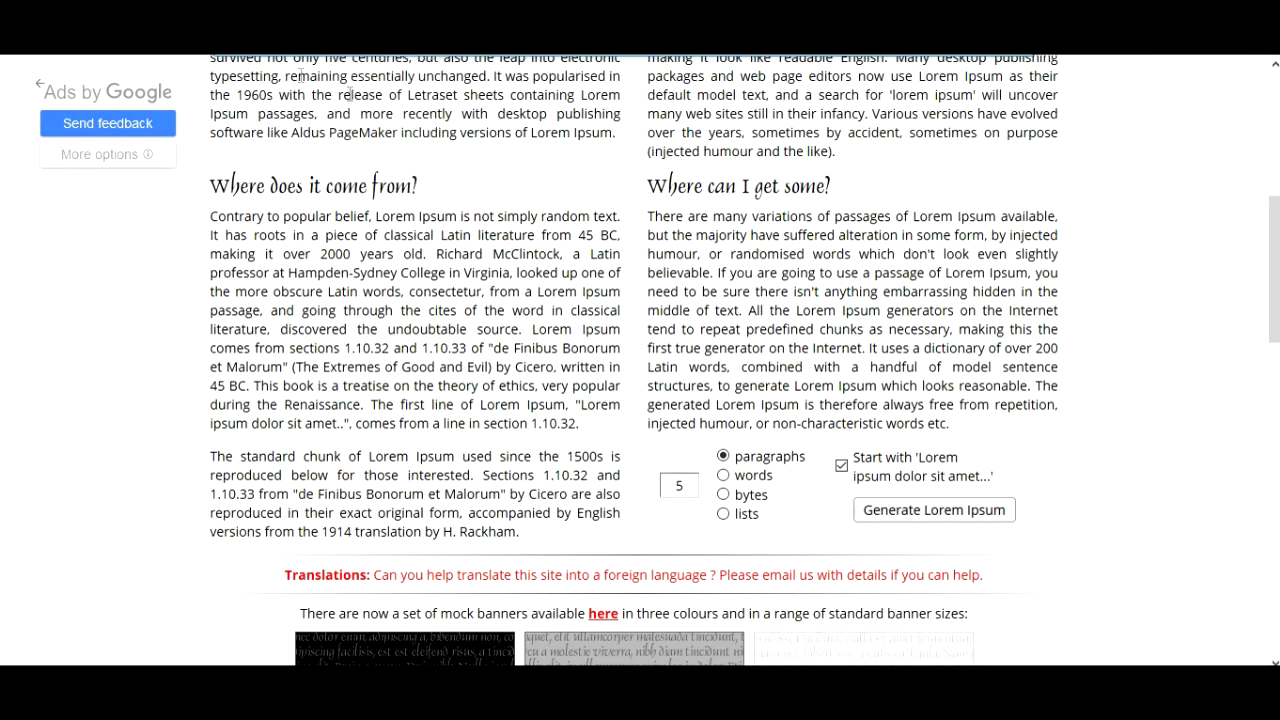
key("ctrl+shift+Tab")
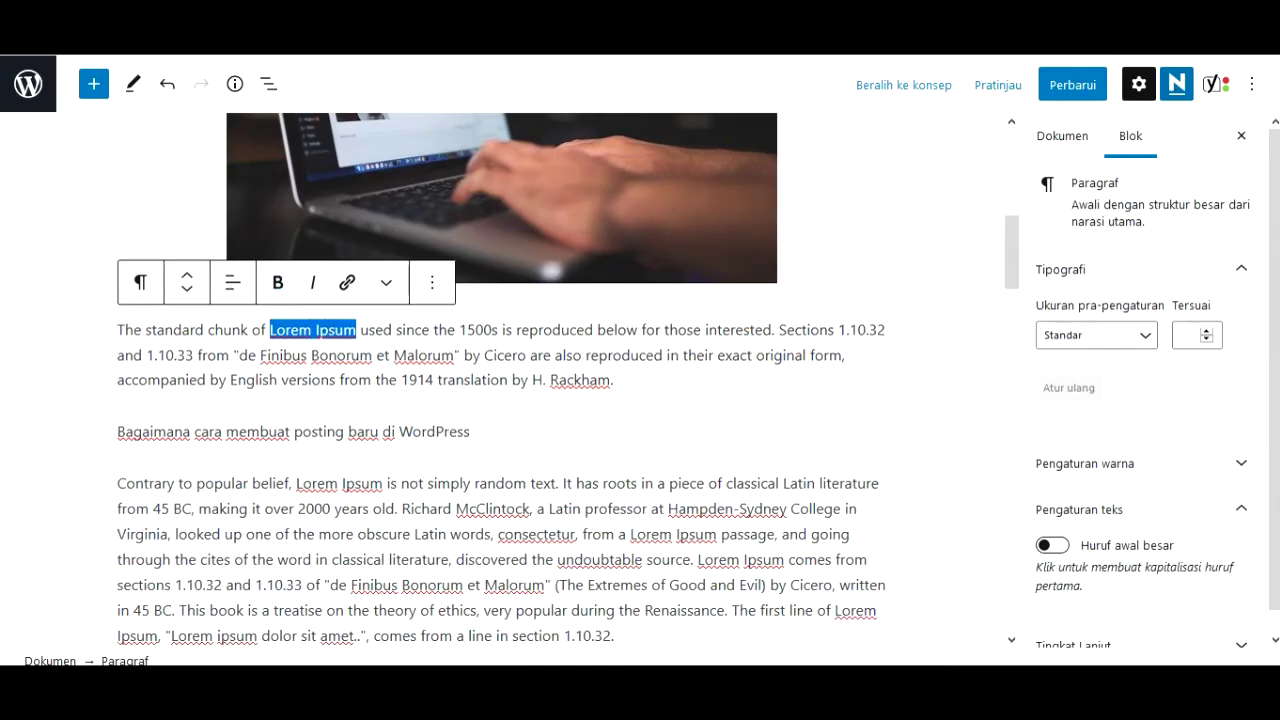
left_click(347, 282)
right_click(333, 392)
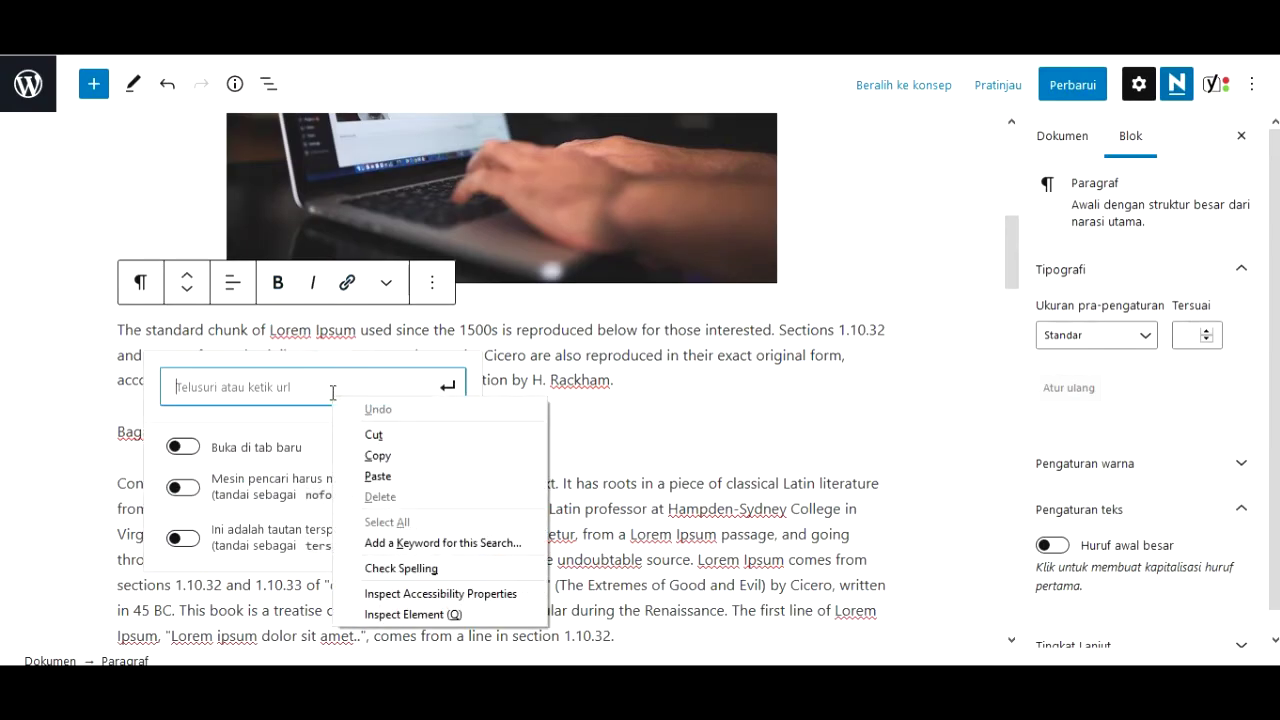
left_click(378, 476)
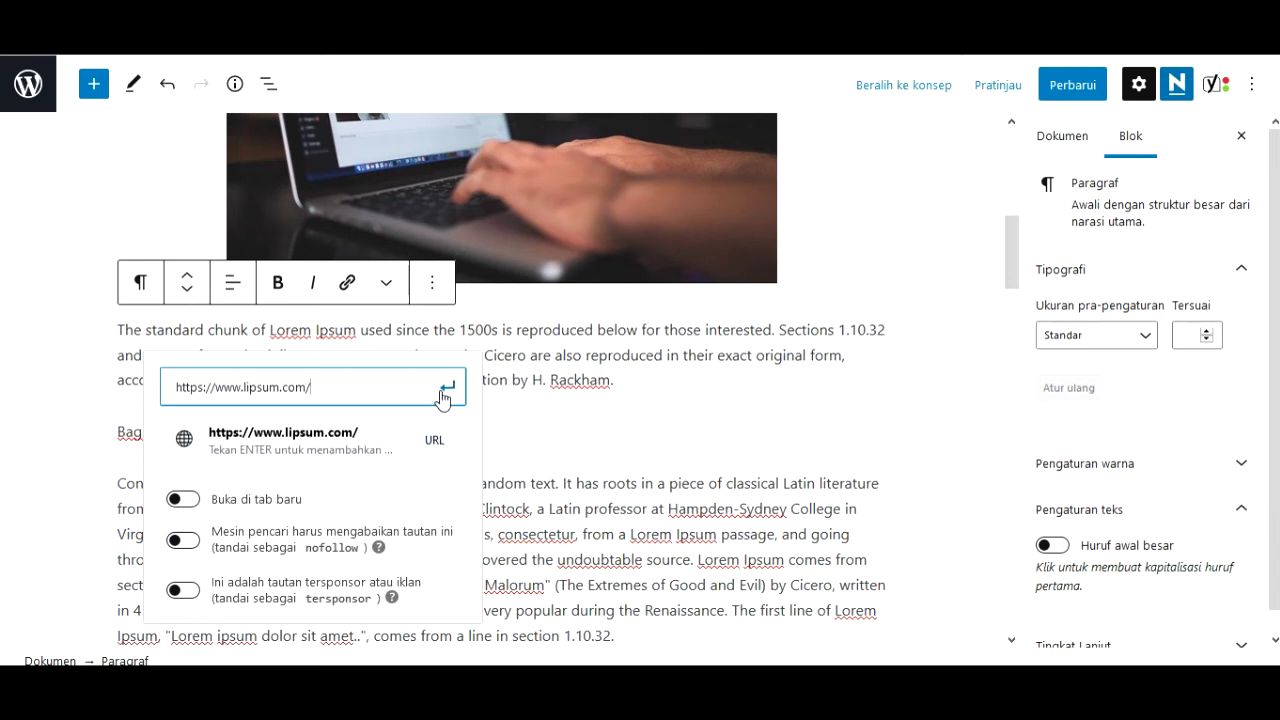
left_click(184, 499)
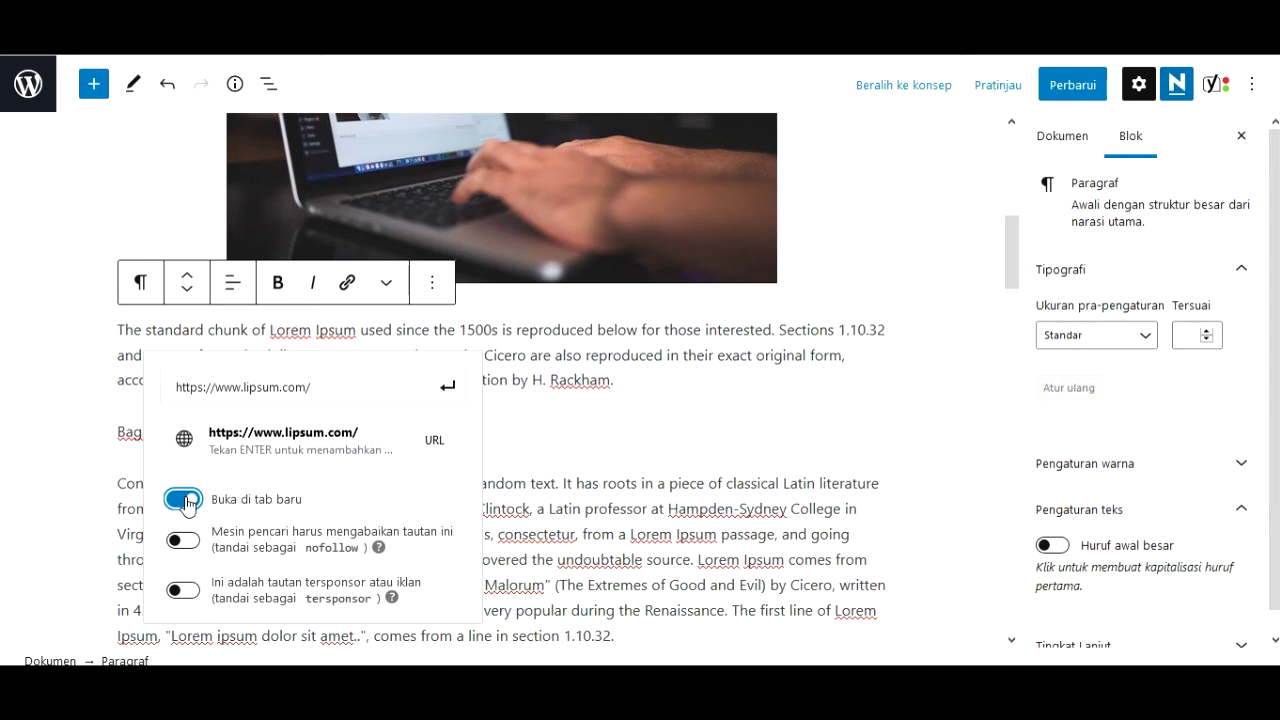
left_click(449, 388)
left_click(453, 388)
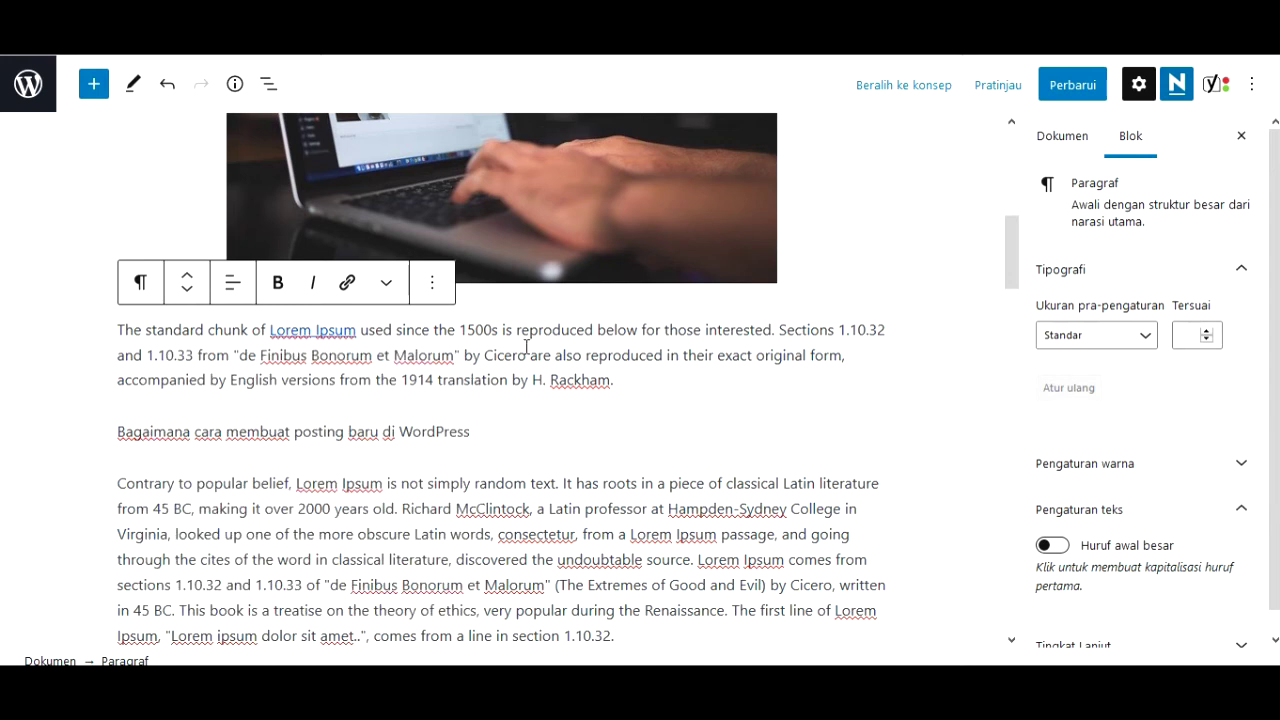
Review the Yoast SEO analysis results for the post, including the outbound link, internal link and keyphrase checks
scroll(526, 346, "down", 8)
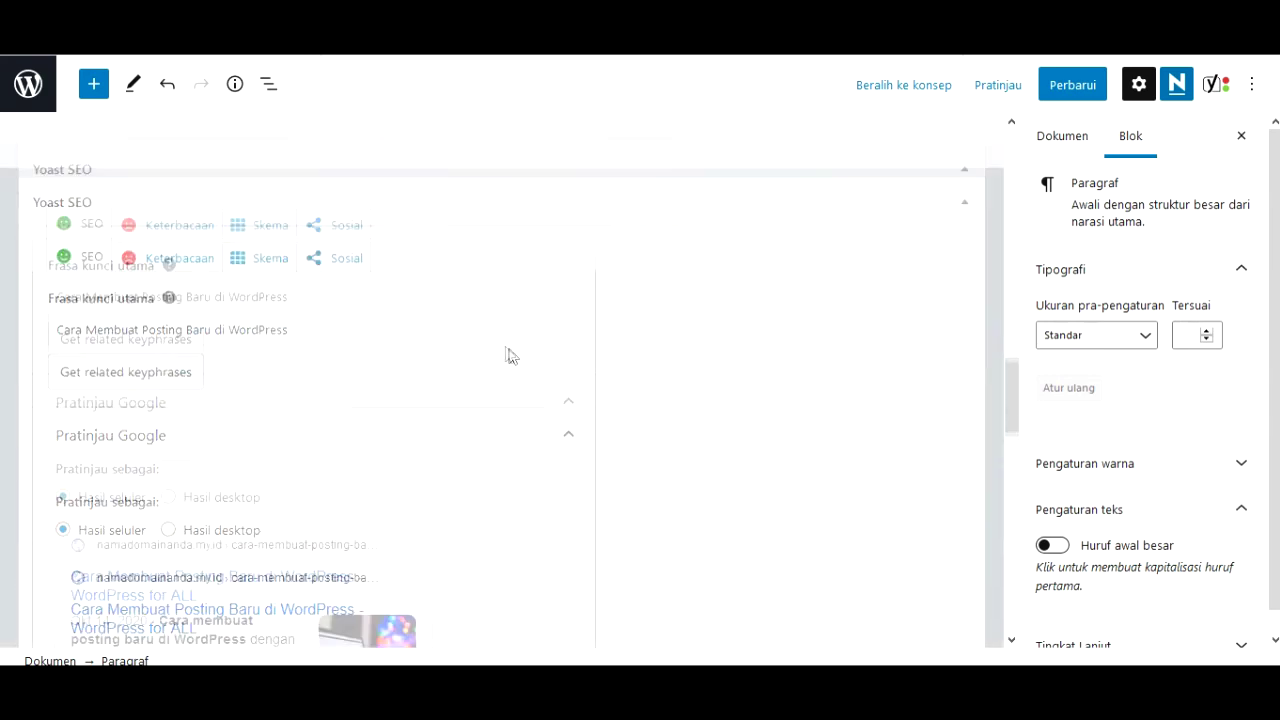
scroll(505, 356, "down", 8)
scroll(488, 351, "up", 4)
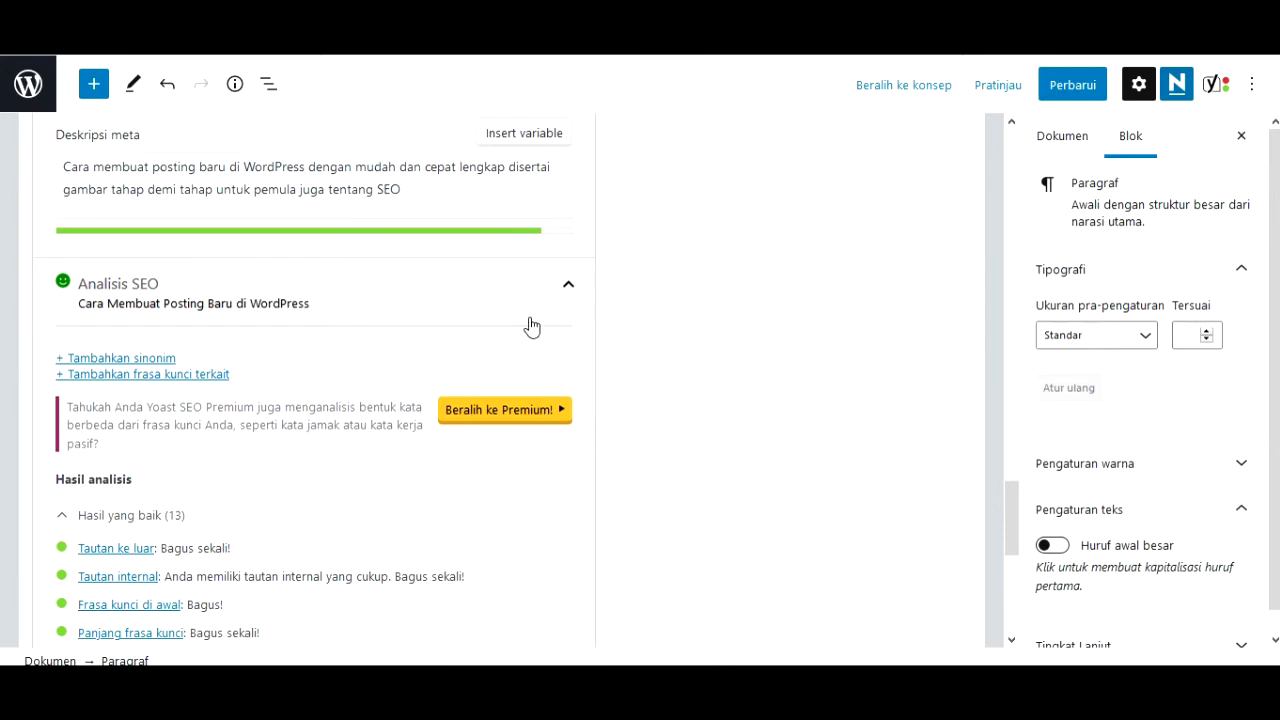
scroll(491, 326, "down", 3)
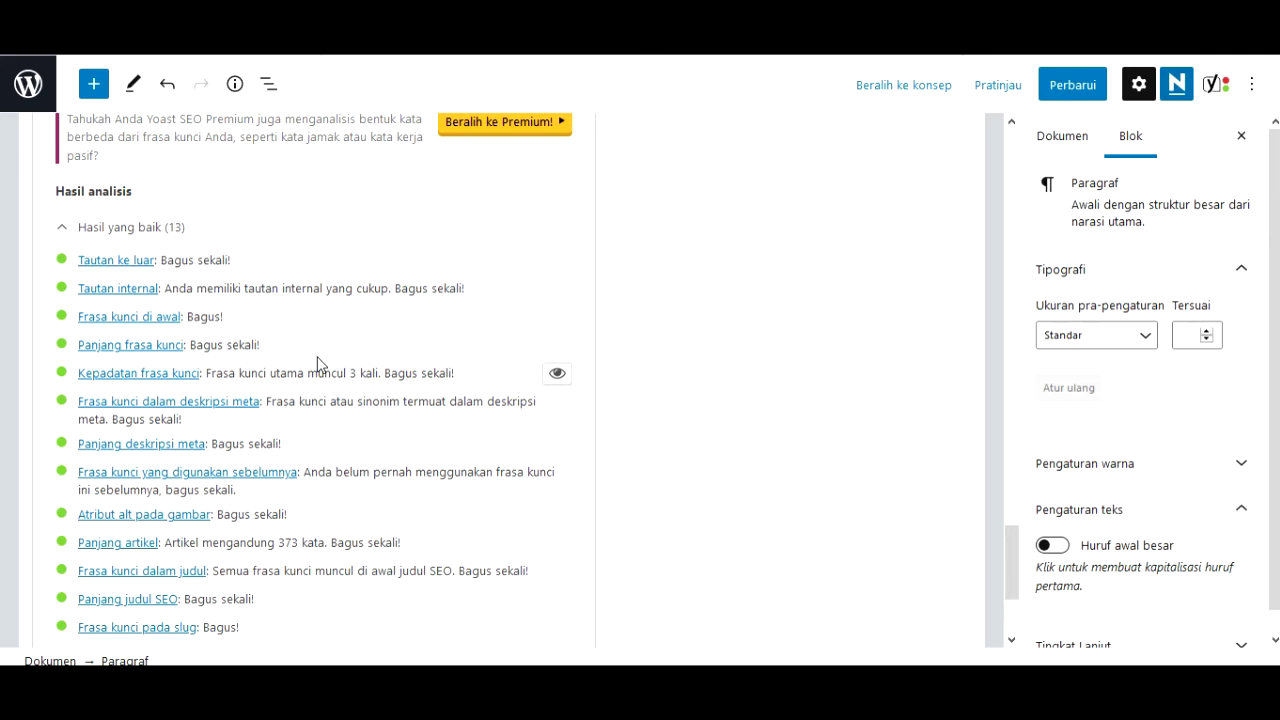
scroll(318, 363, "down", 1)
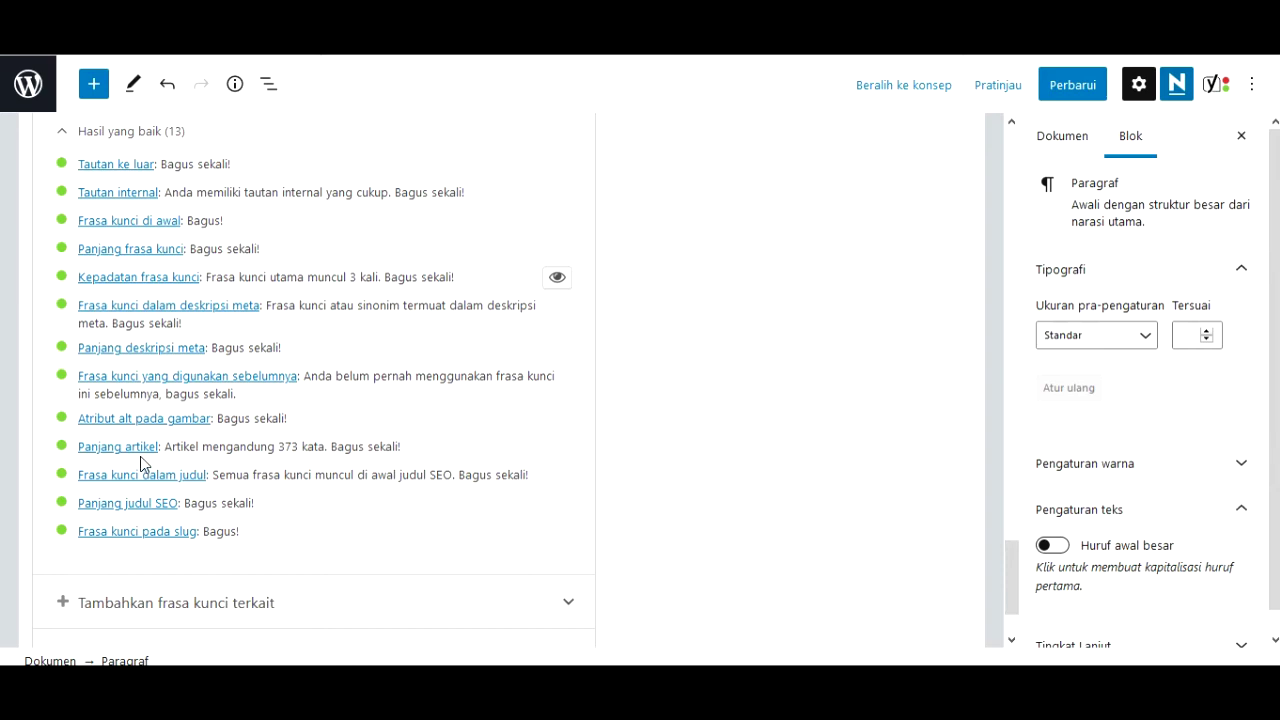
scroll(142, 463, "up", 3)
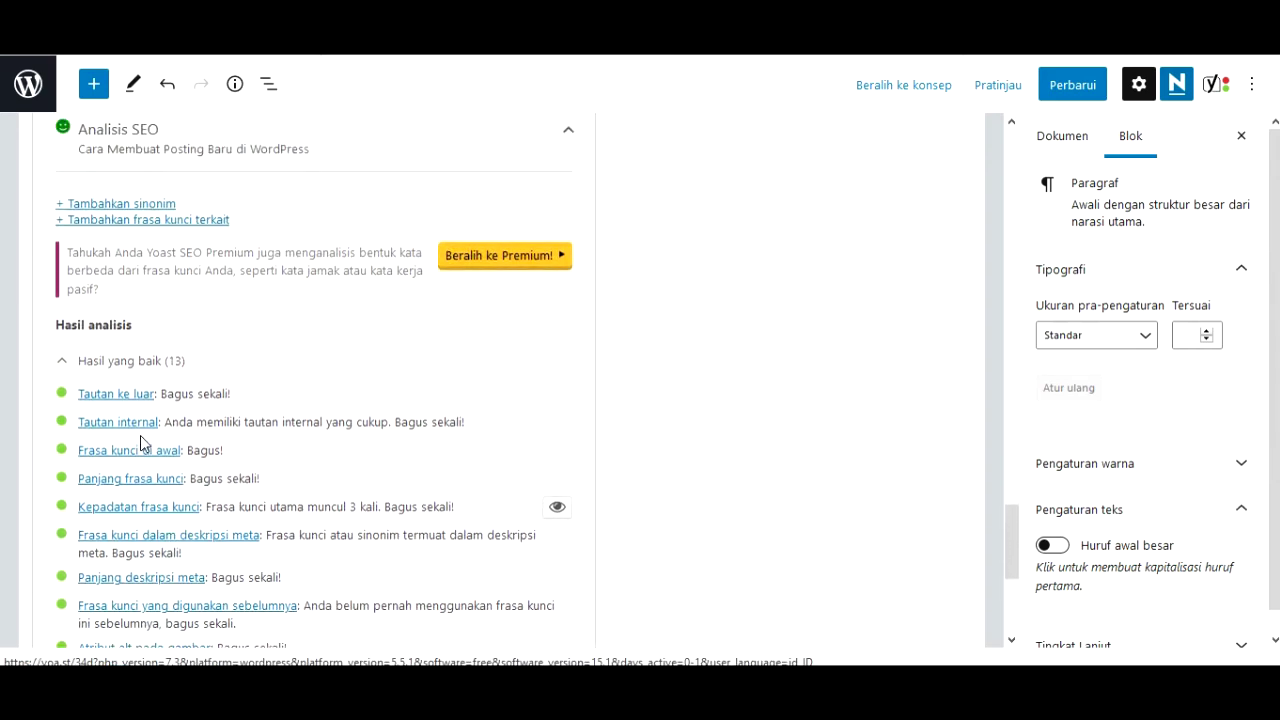
scroll(140, 440, "up", 4)
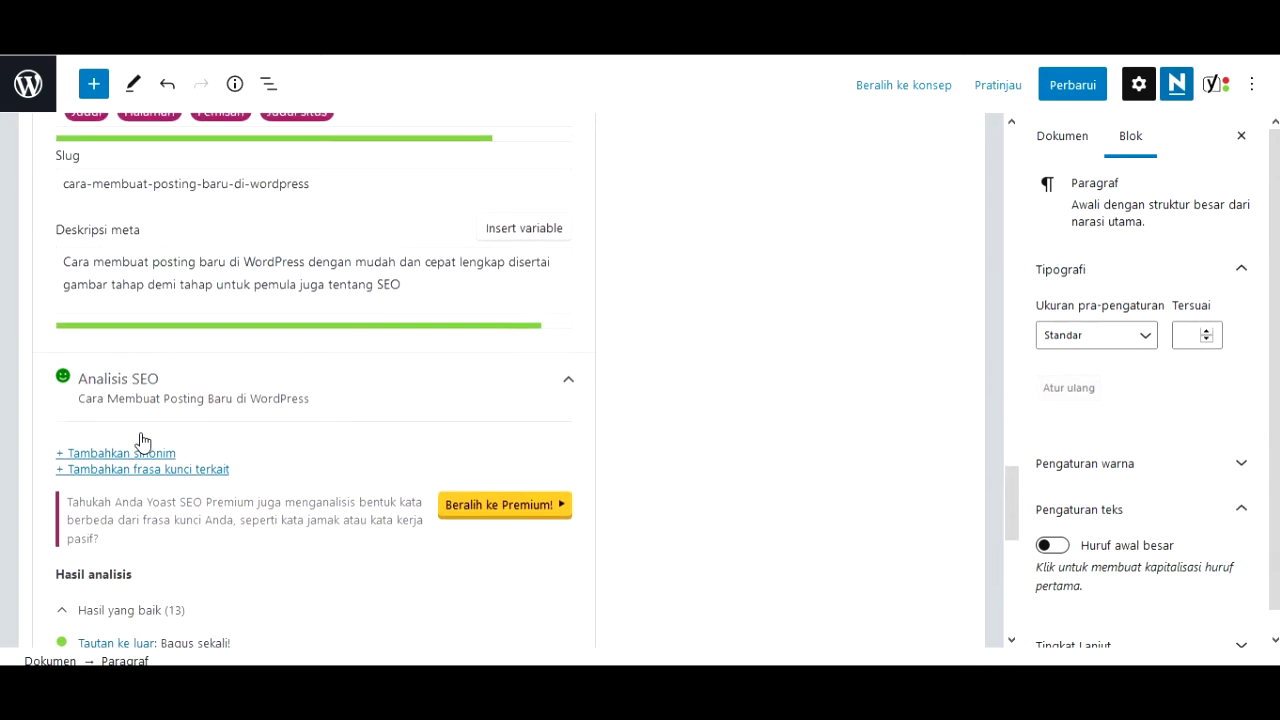
scroll(140, 440, "up", 7)
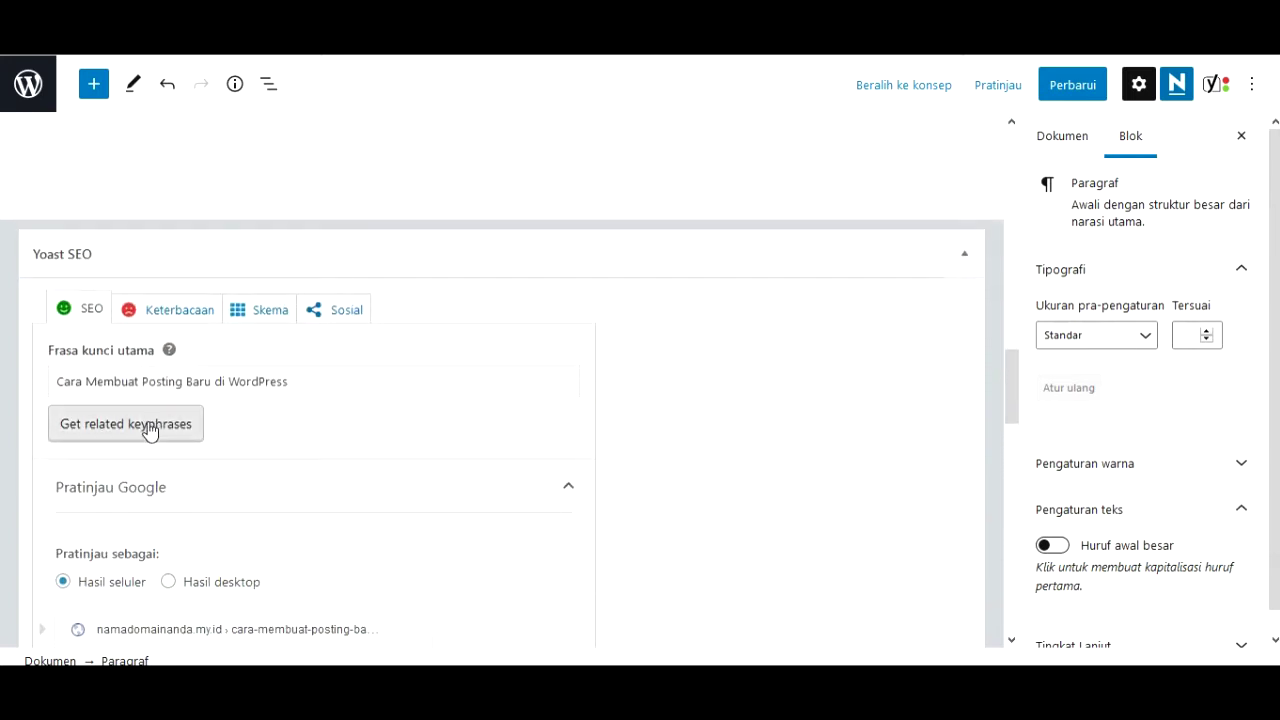
Examine the Yoast readability analysis for the post and return to the top of the content
left_click(175, 305)
scroll(186, 357, "down", 1)
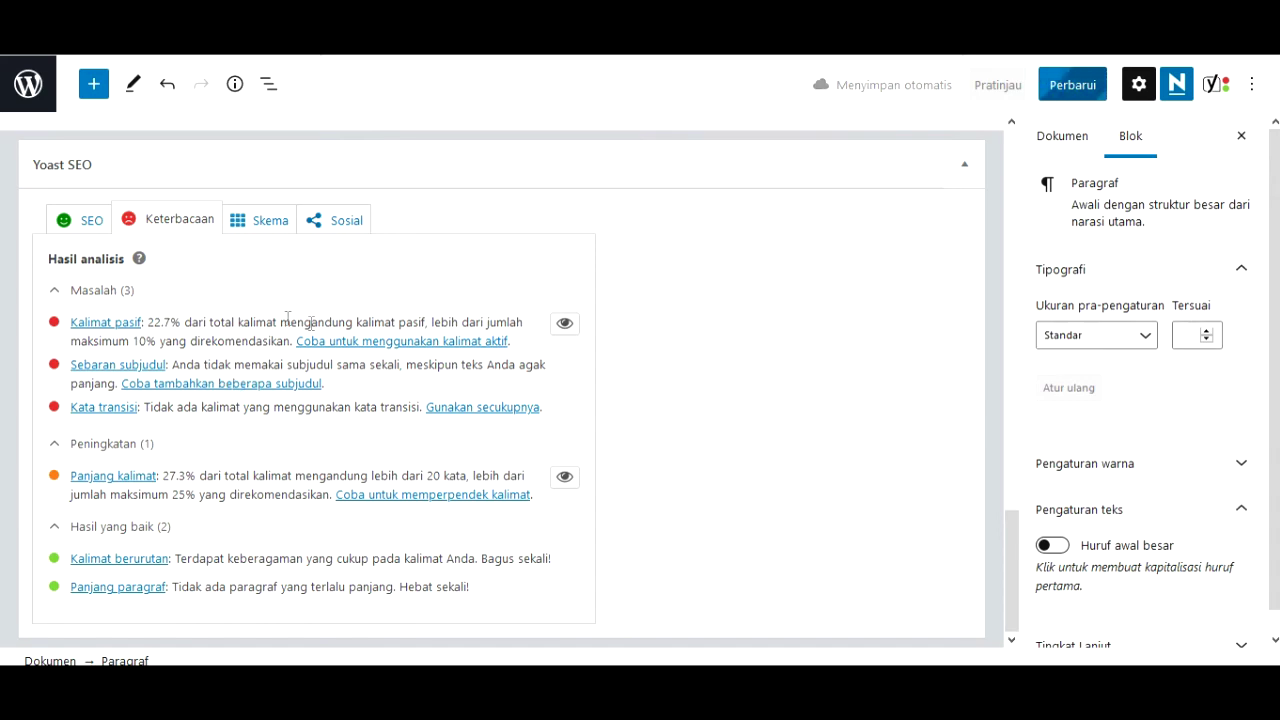
scroll(314, 417, "up", 5)
scroll(307, 418, "up", 10)
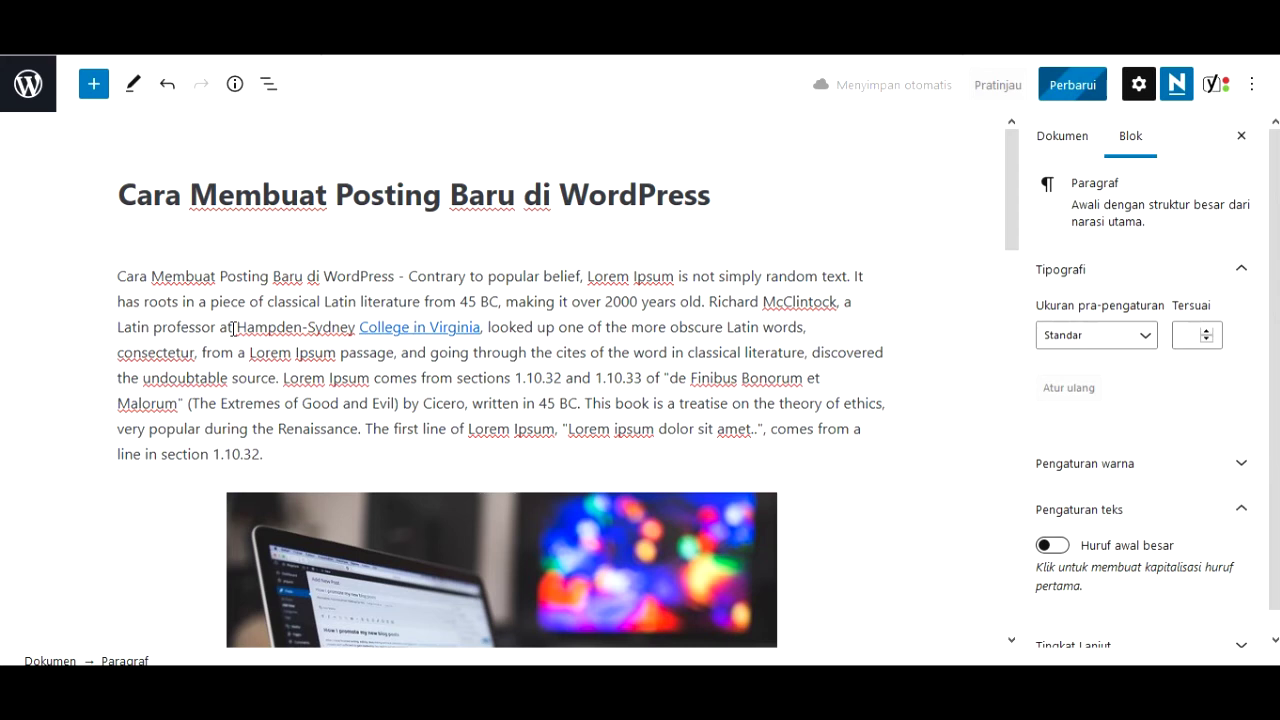
Review the post's paragraphs and the Yoast readability analysis, including the subheading distribution check
left_click(232, 327)
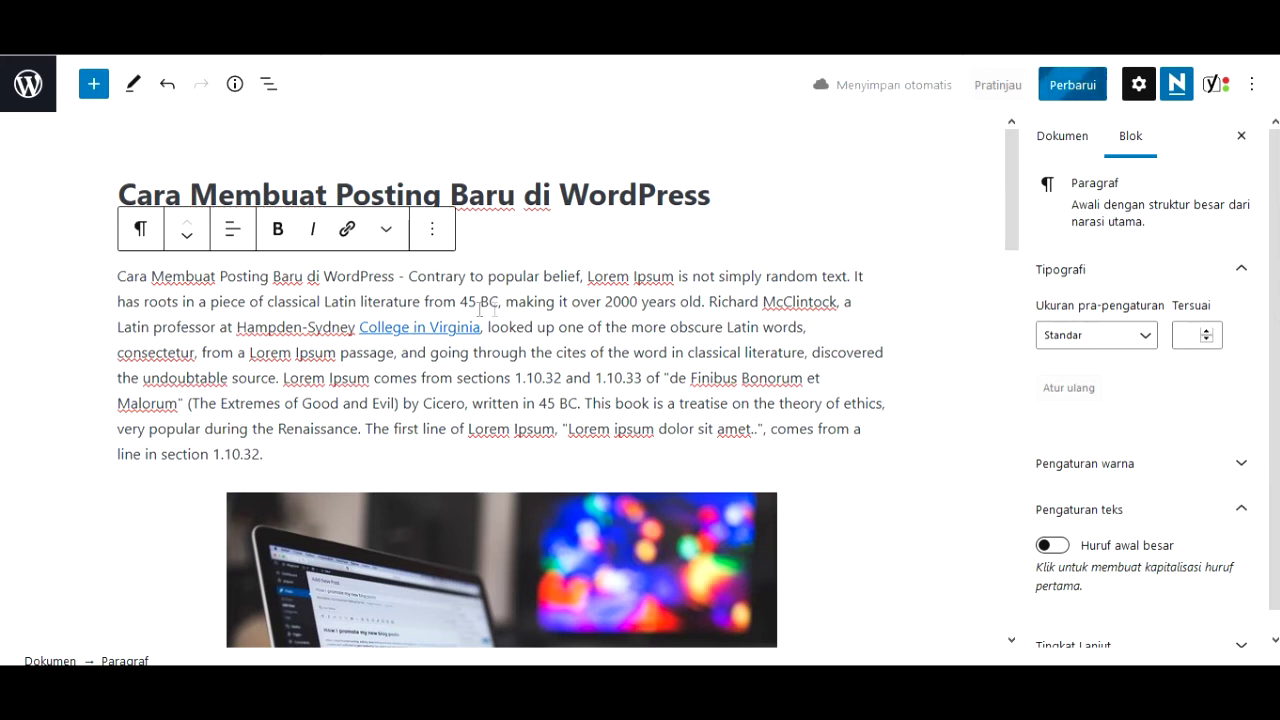
scroll(841, 355, "down", 7)
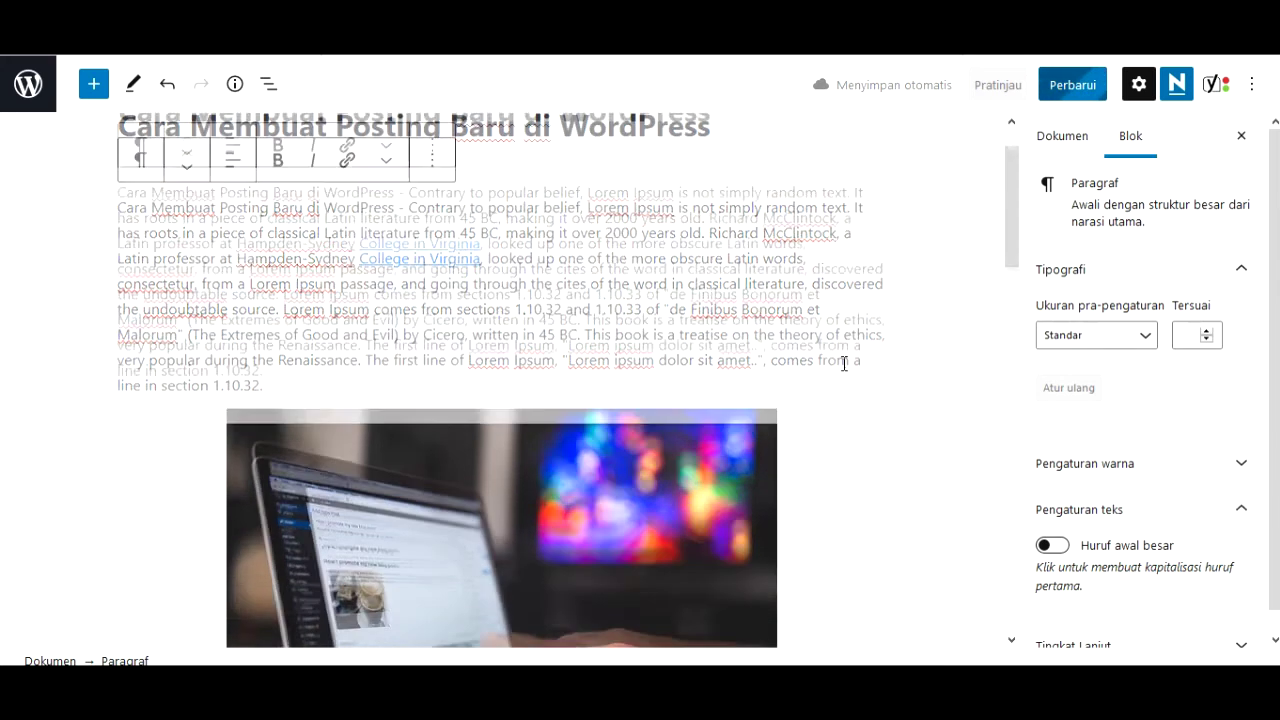
left_click(232, 427)
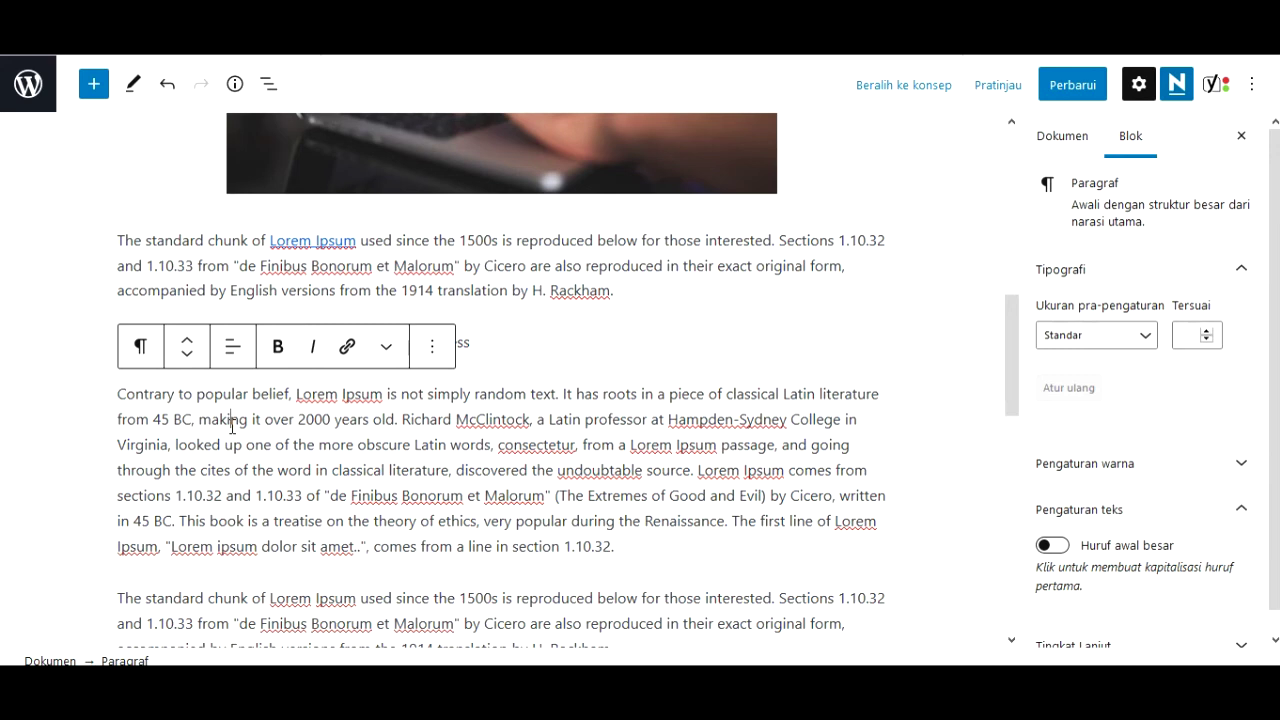
scroll(232, 427, "down", 9)
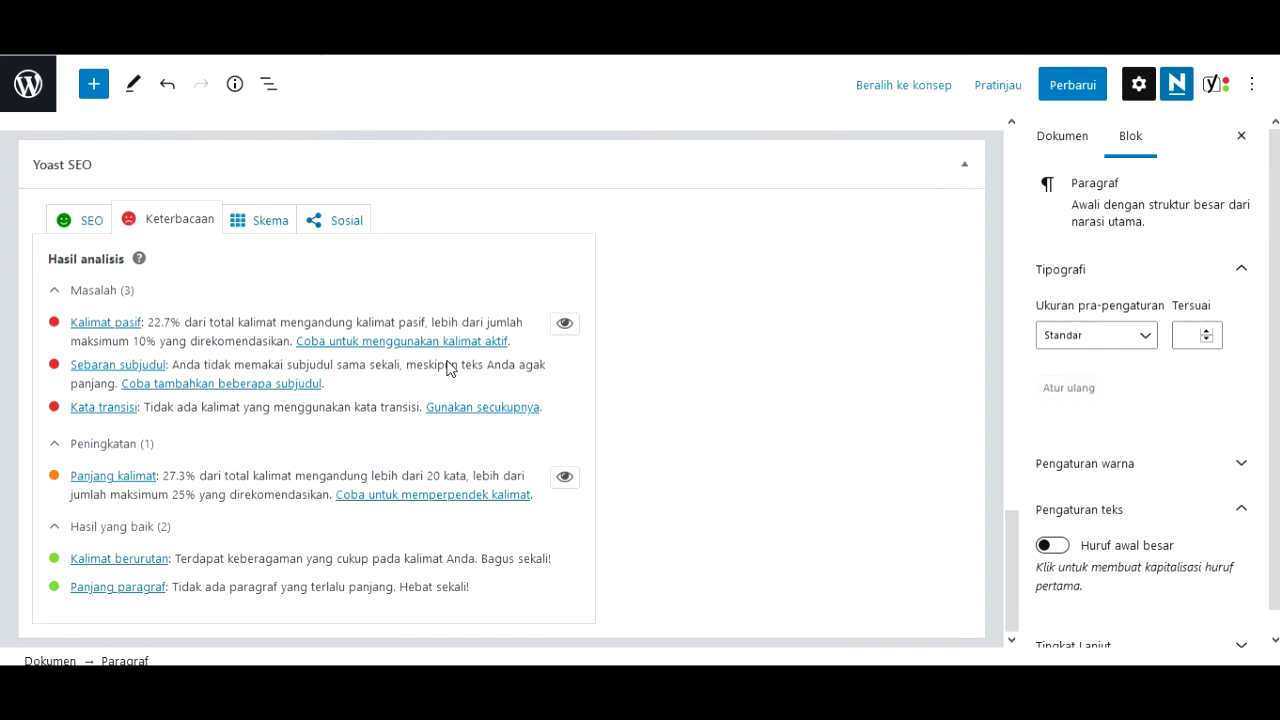
scroll(447, 368, "up", 15)
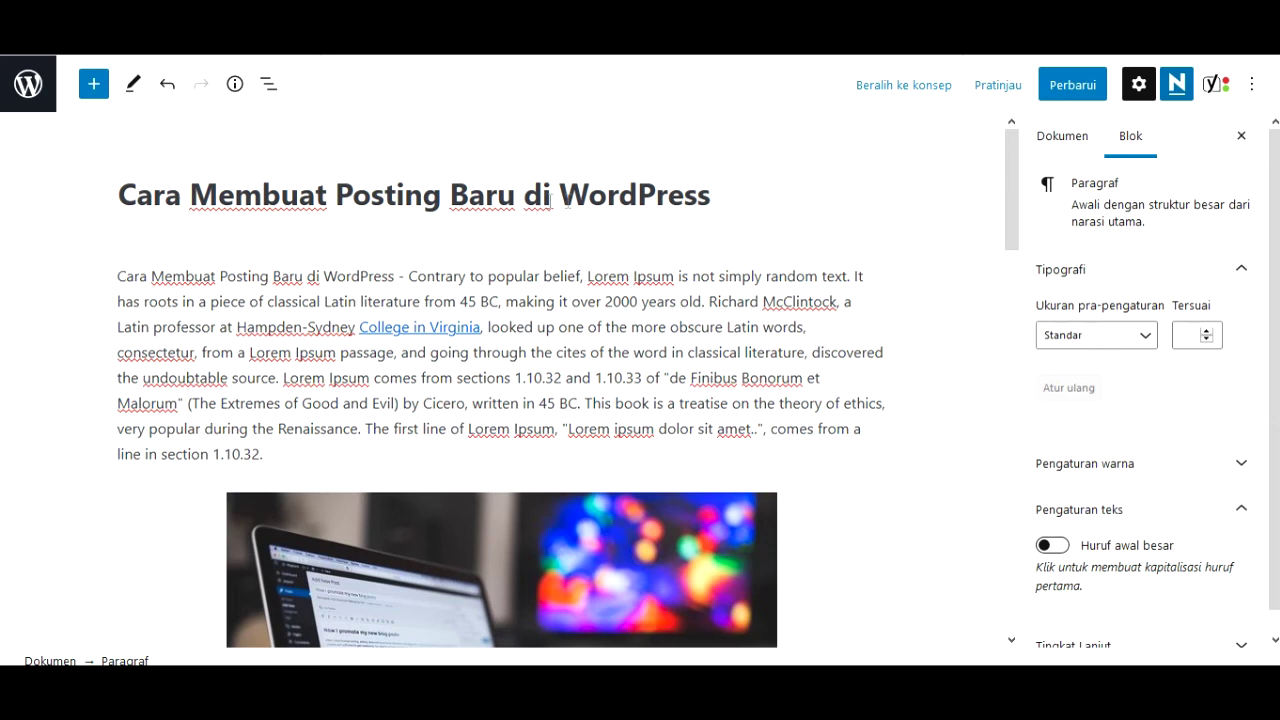
scroll(186, 228, "down", 1)
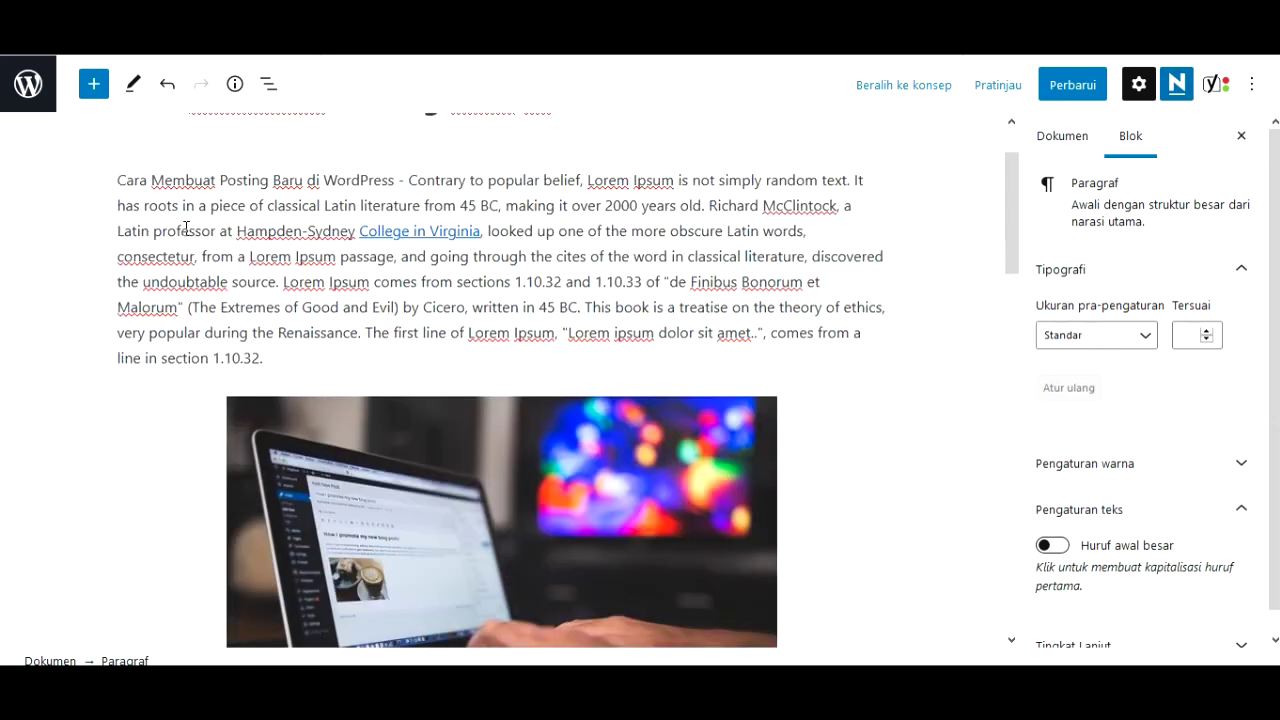
scroll(186, 228, "up", 1)
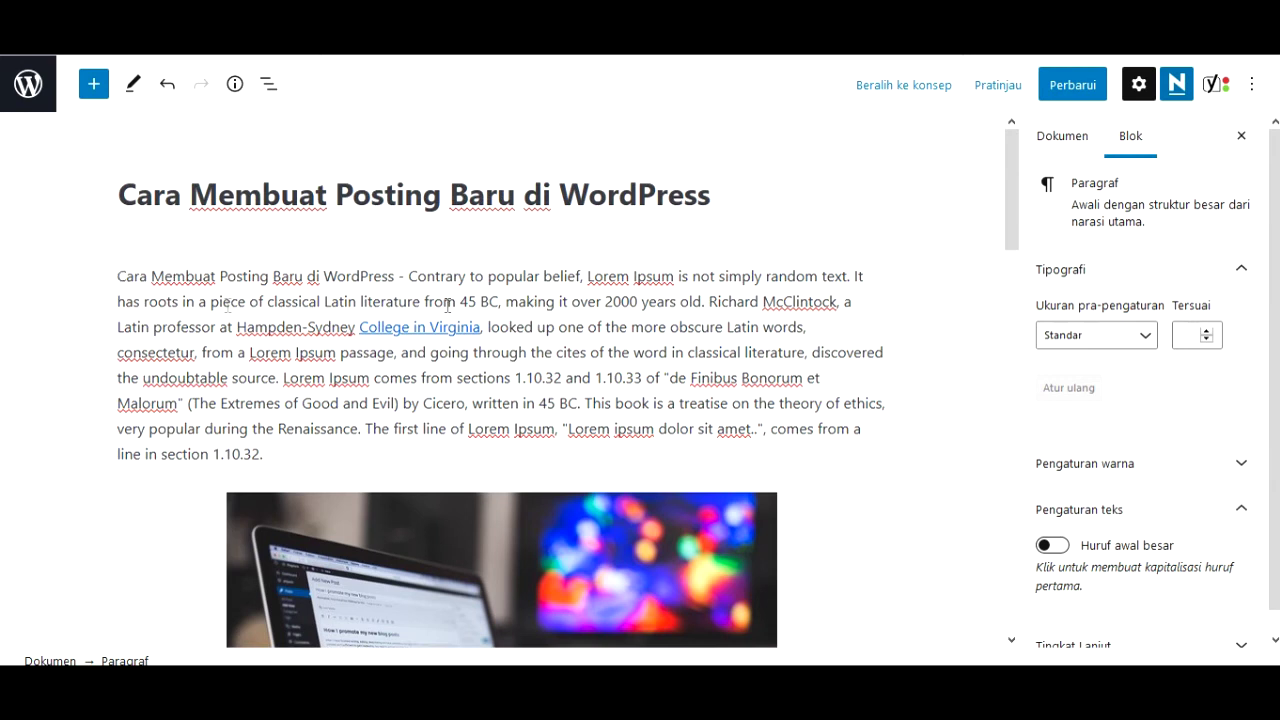
Convert the paragraph "Bagaimana cara membuat posting baru di WordPress" below the laptop image into an H2 heading
scroll(541, 286, "down", 4)
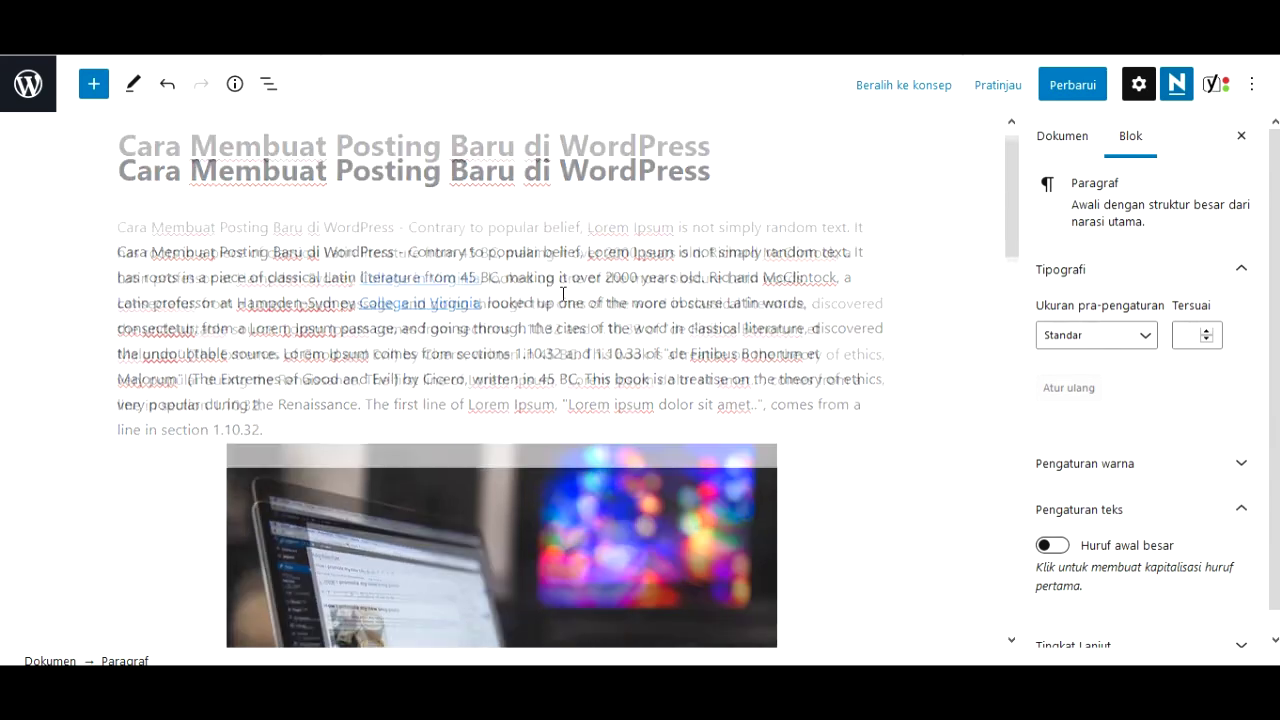
scroll(165, 325, "down", 1)
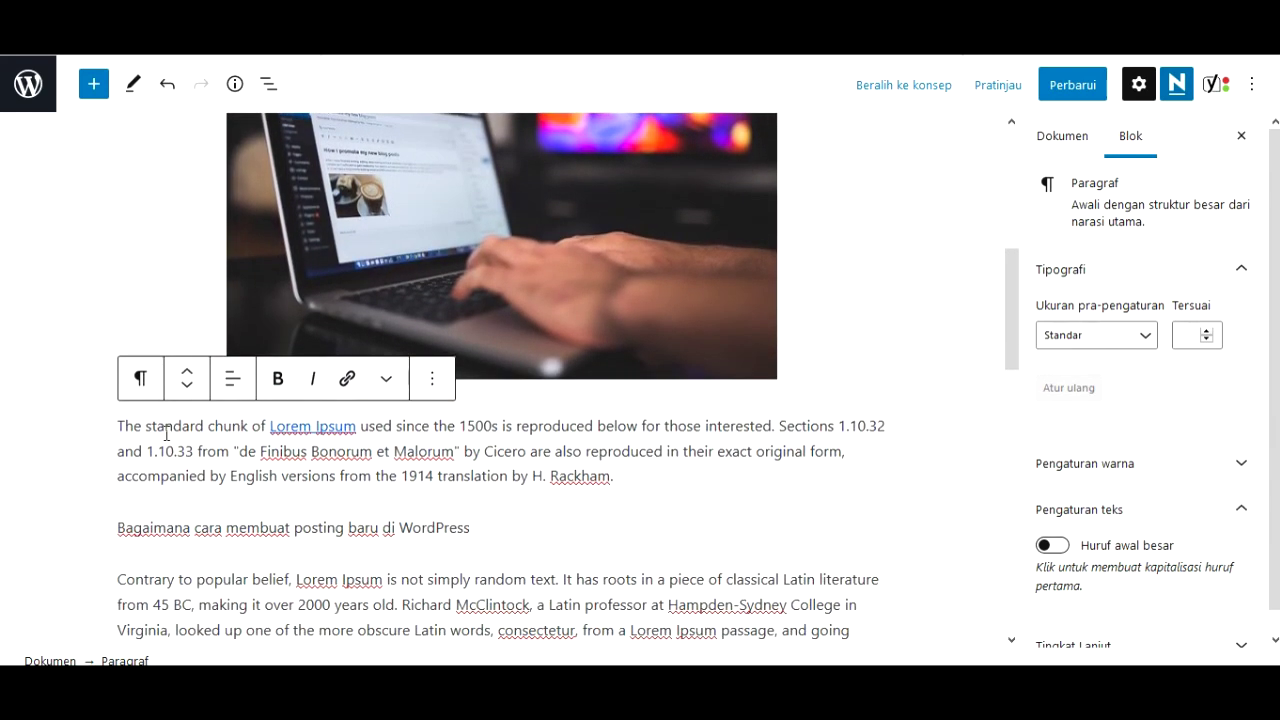
scroll(166, 433, "down", 1)
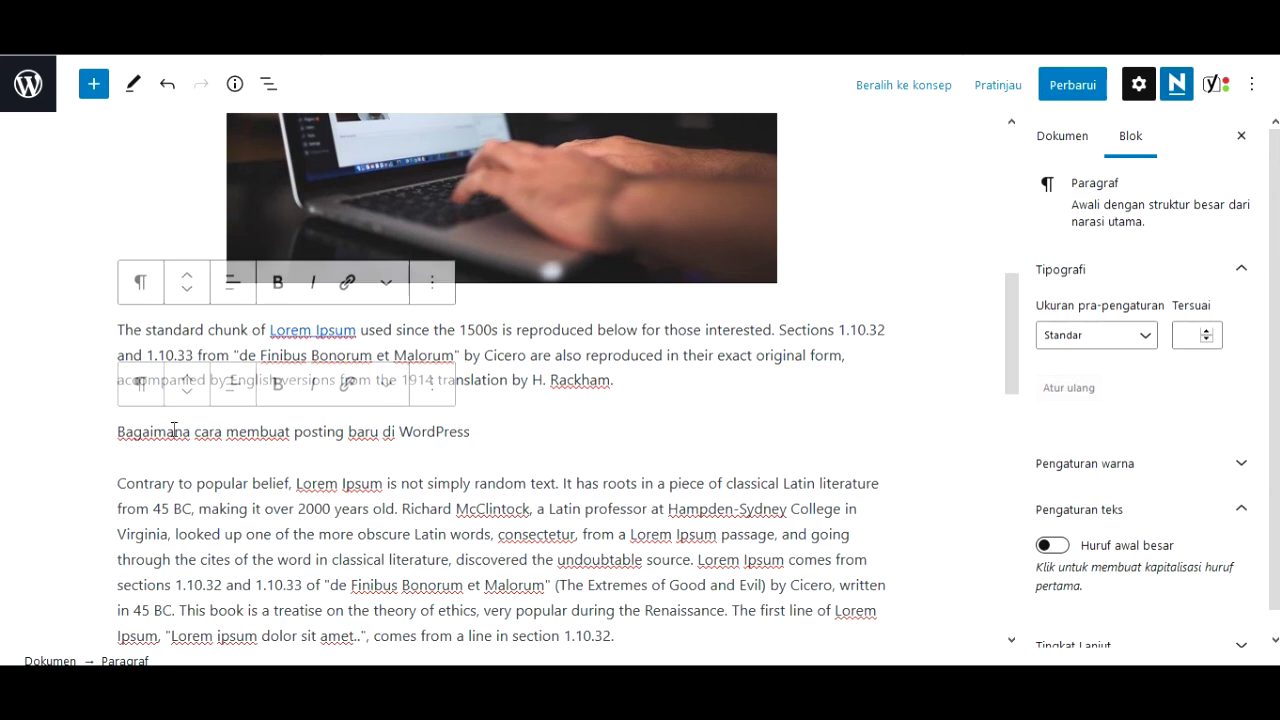
triple_click(173, 430)
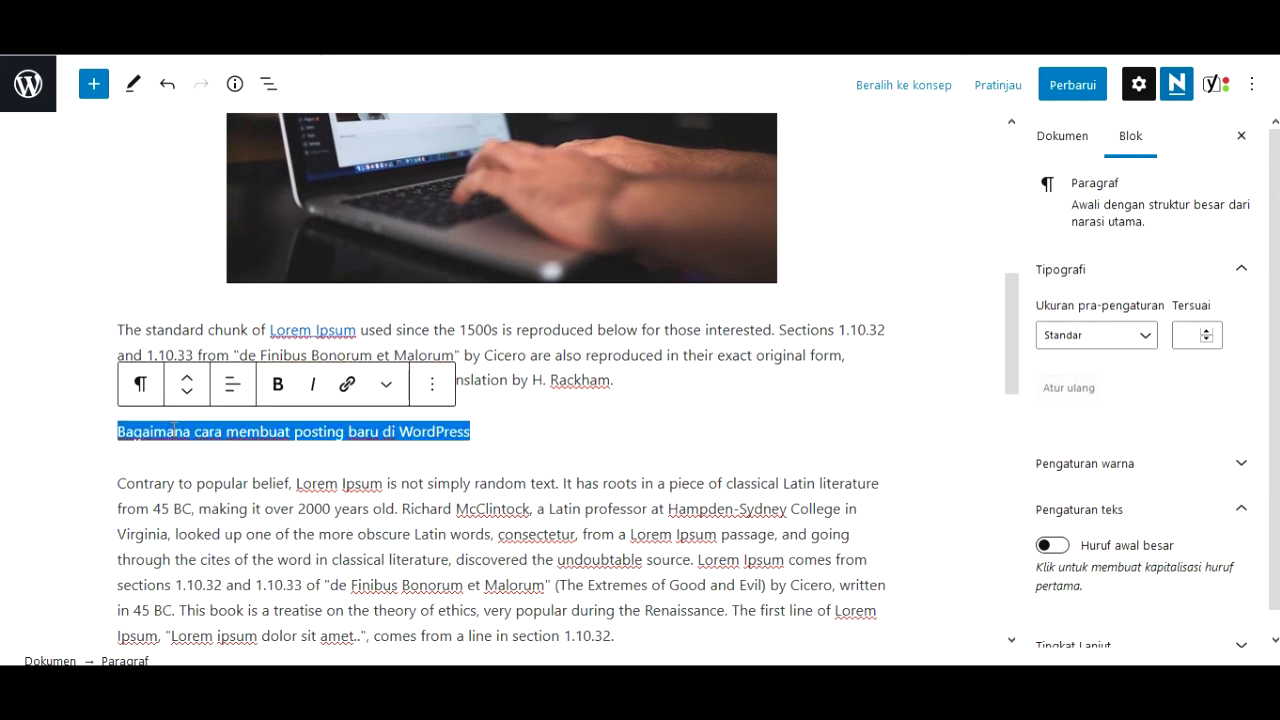
left_click(143, 388)
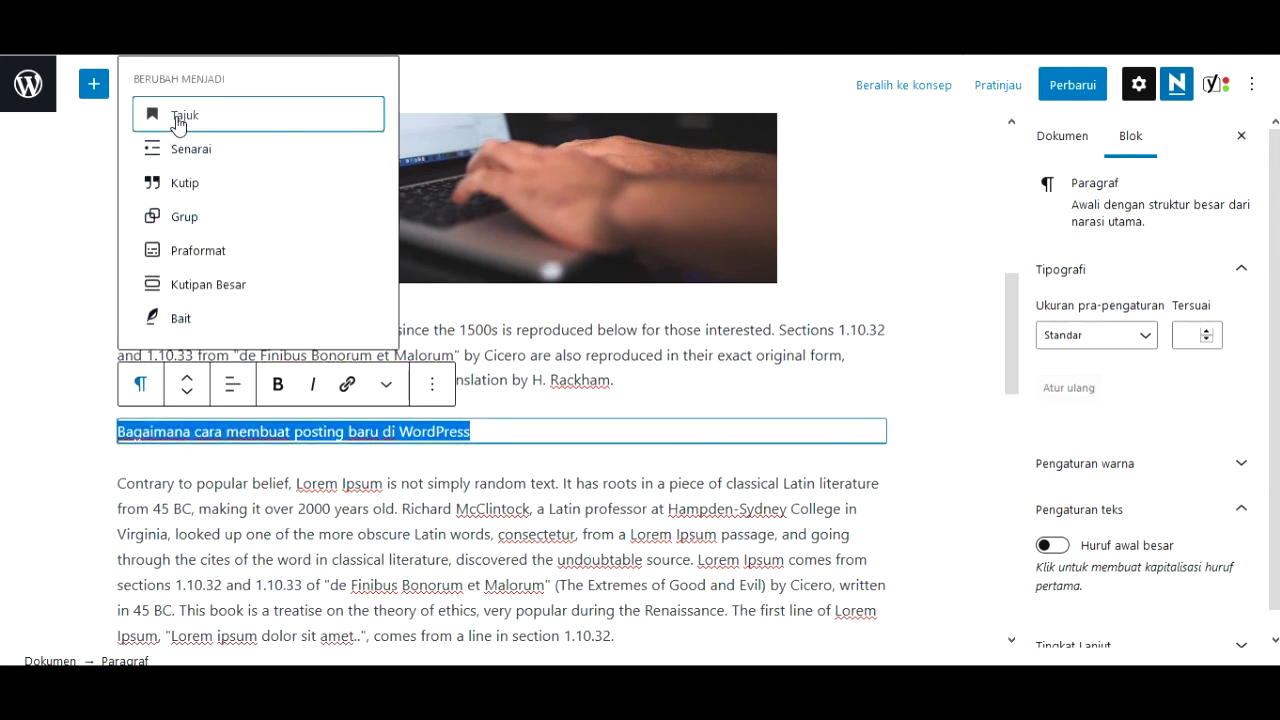
left_click(177, 120)
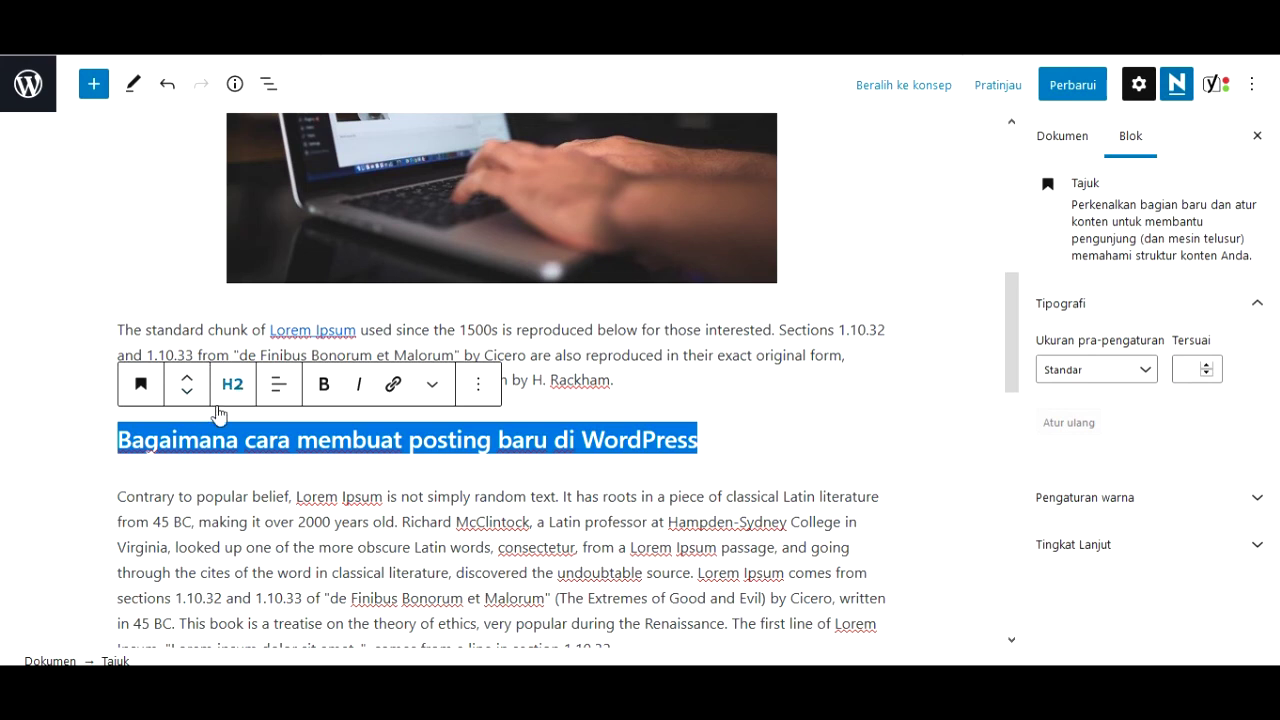
left_click(216, 440)
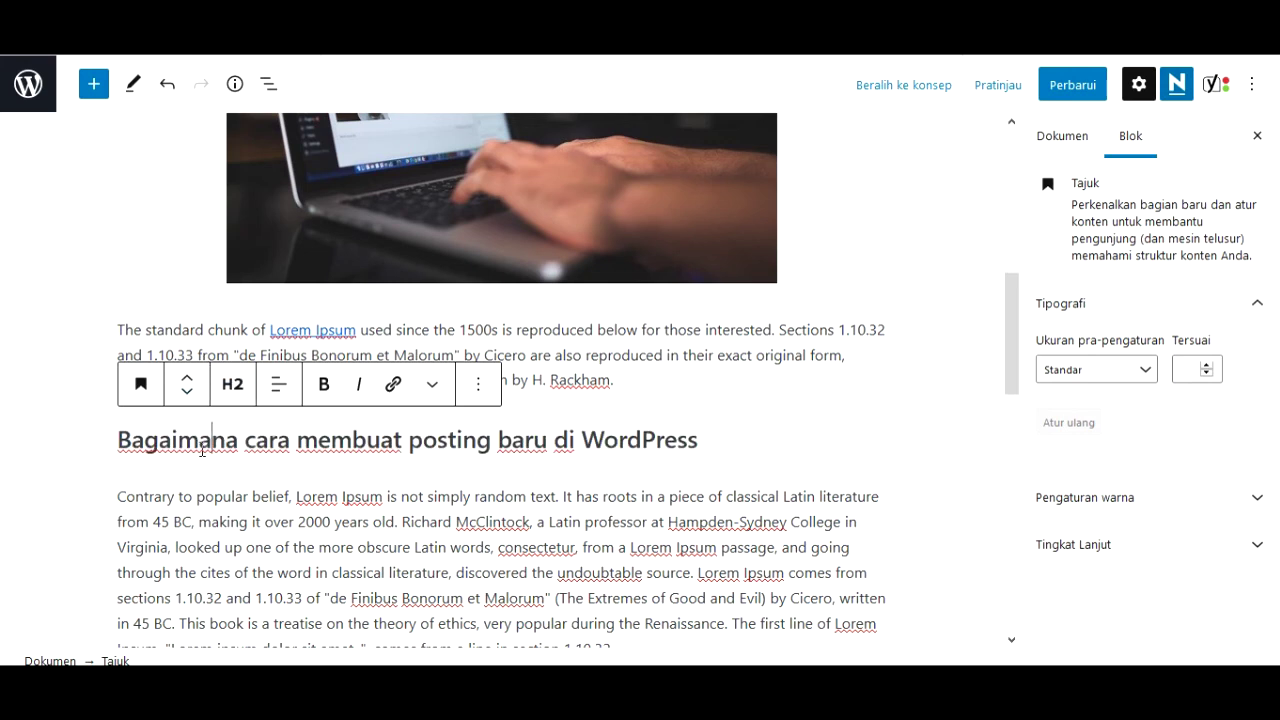
left_click(351, 440)
Recheck the subheading distribution result in the Yoast readability analysis and return to the top of the post
scroll(351, 440, "down", 2)
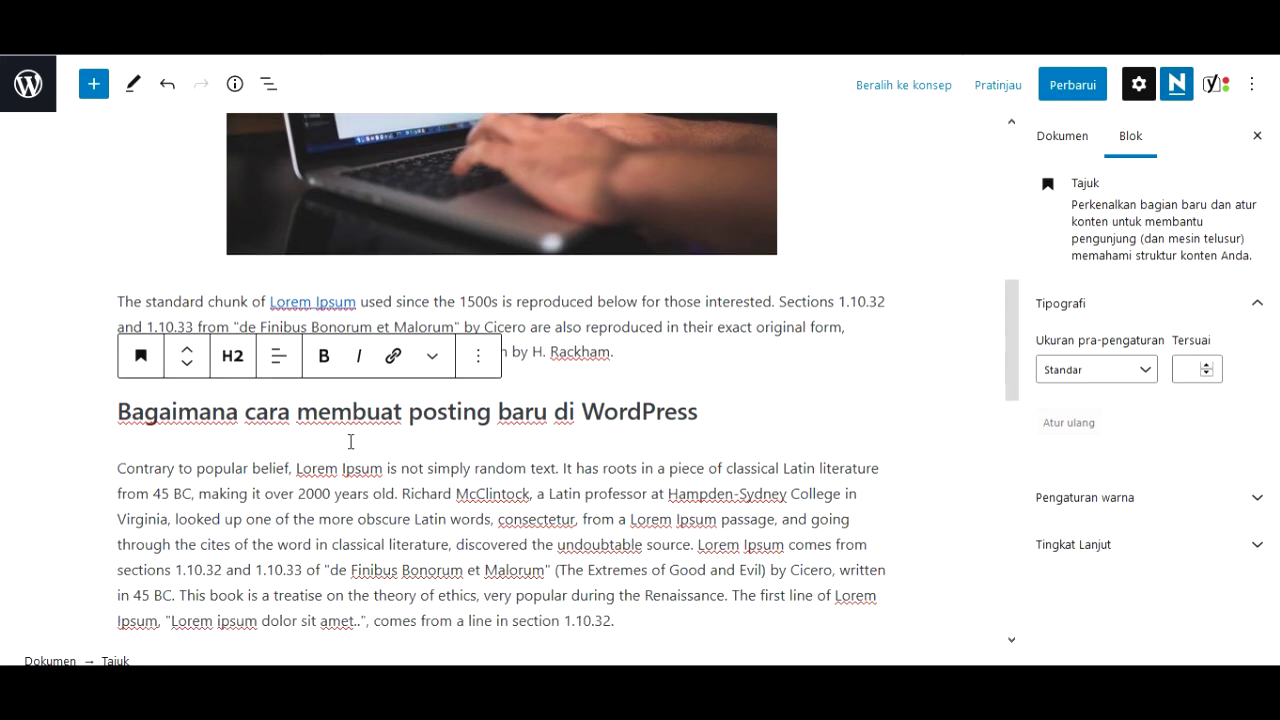
scroll(352, 440, "down", 1)
scroll(351, 440, "down", 6)
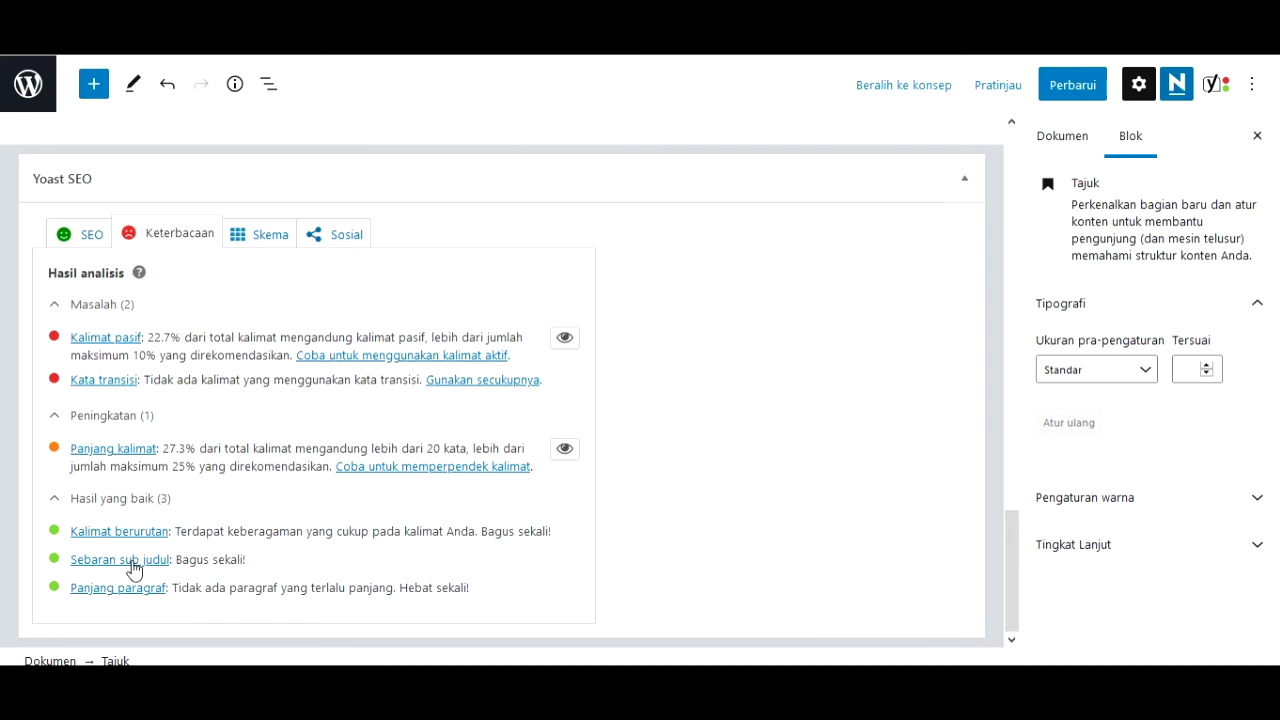
scroll(207, 558, "up", 15)
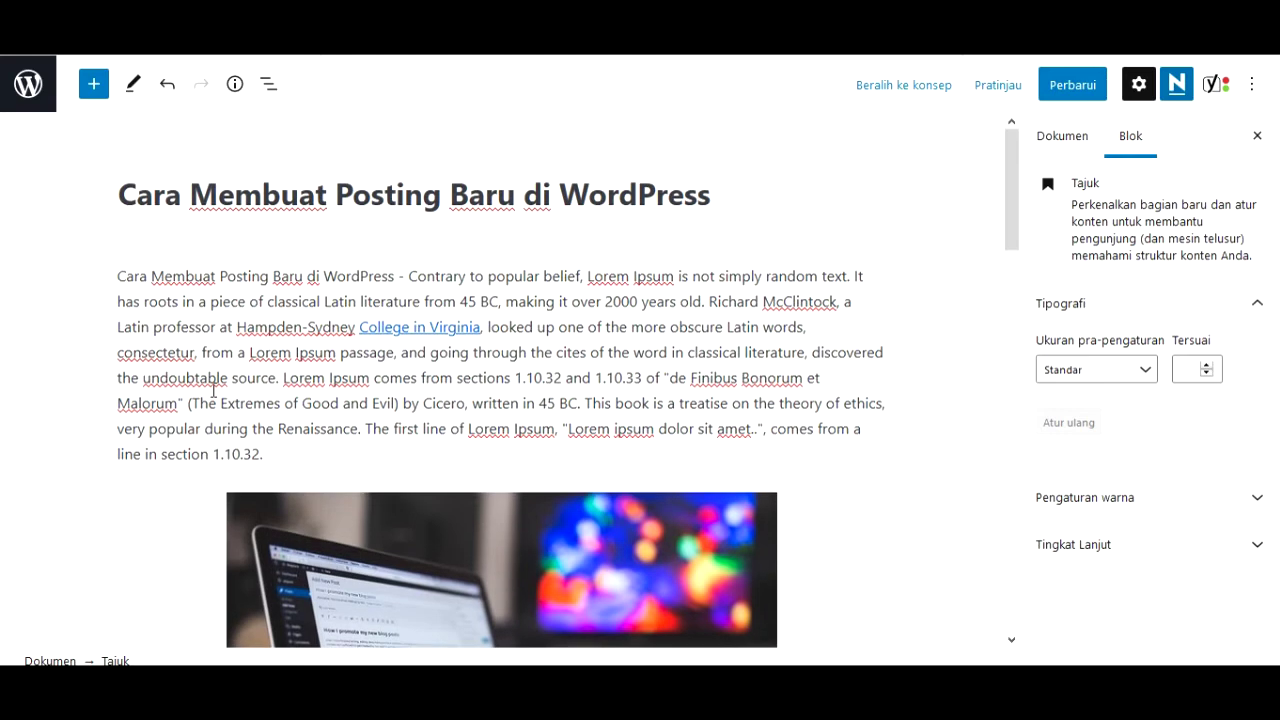
Examine the "Bagaimana cara membuat posting baru di WordPress" heading with its following paragraphs and view the available heading levels
scroll(196, 390, "down", 6)
left_click(210, 350)
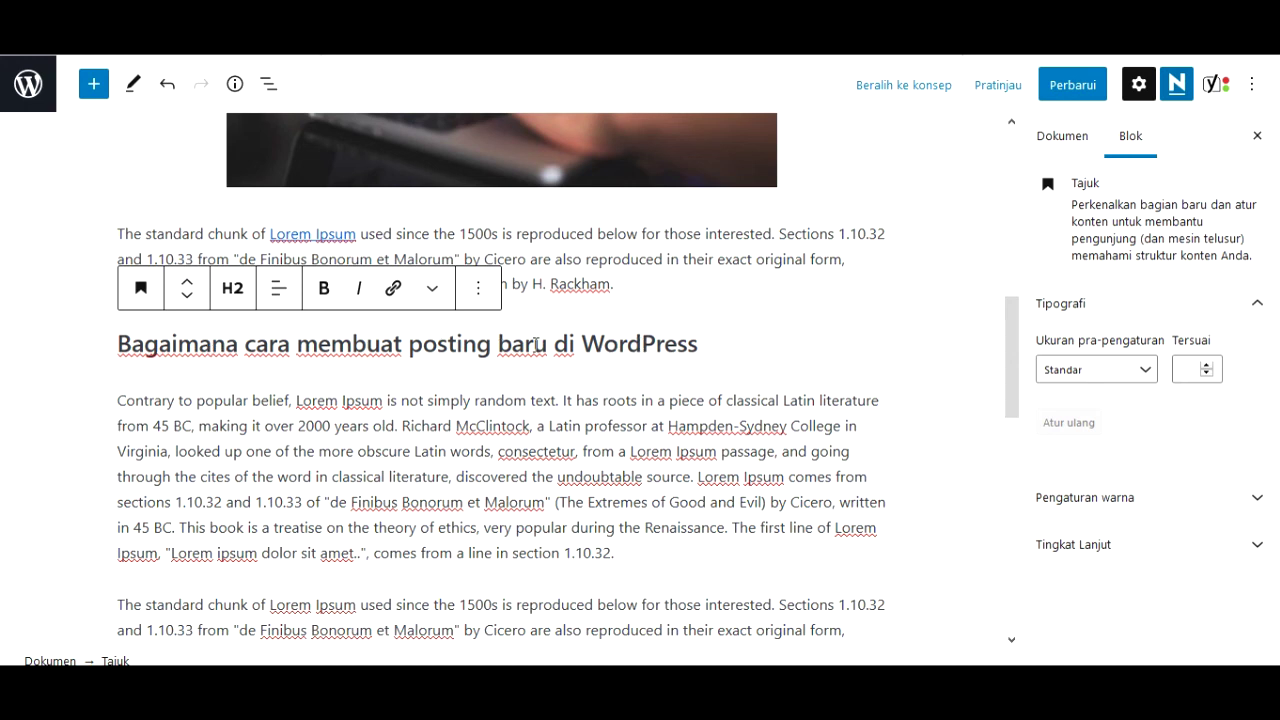
scroll(537, 344, "down", 2)
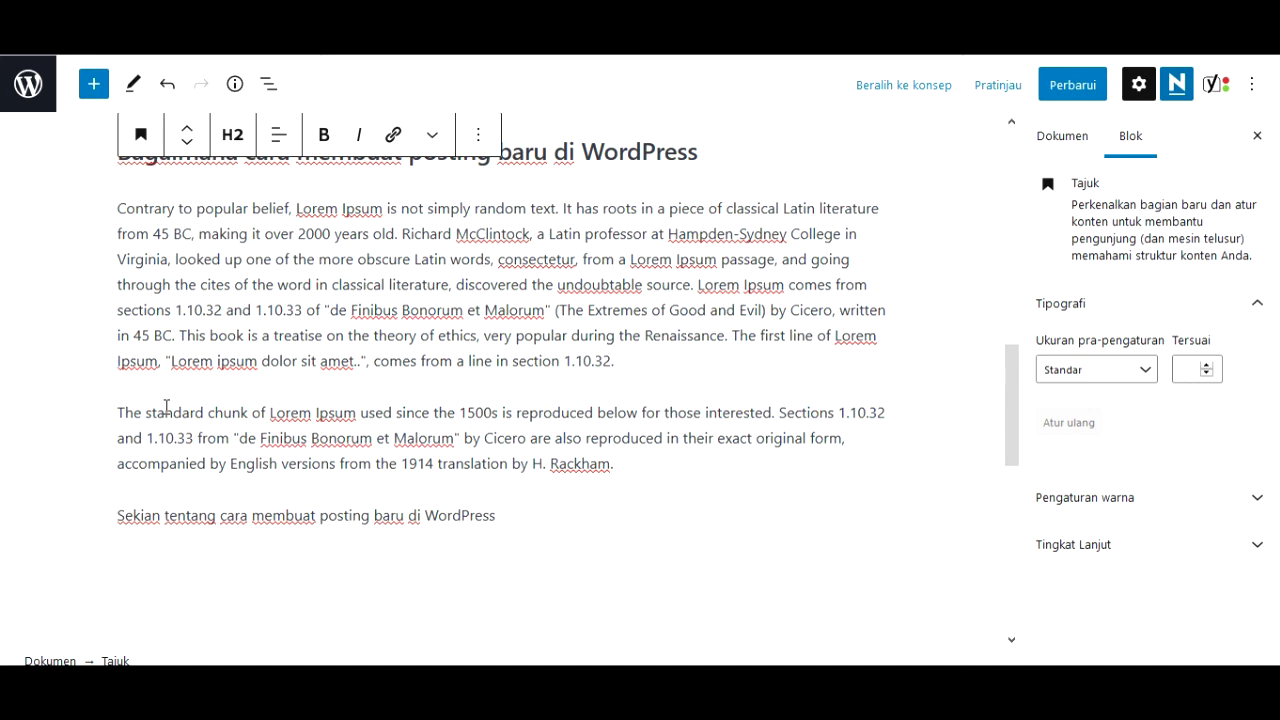
scroll(166, 405, "up", 2)
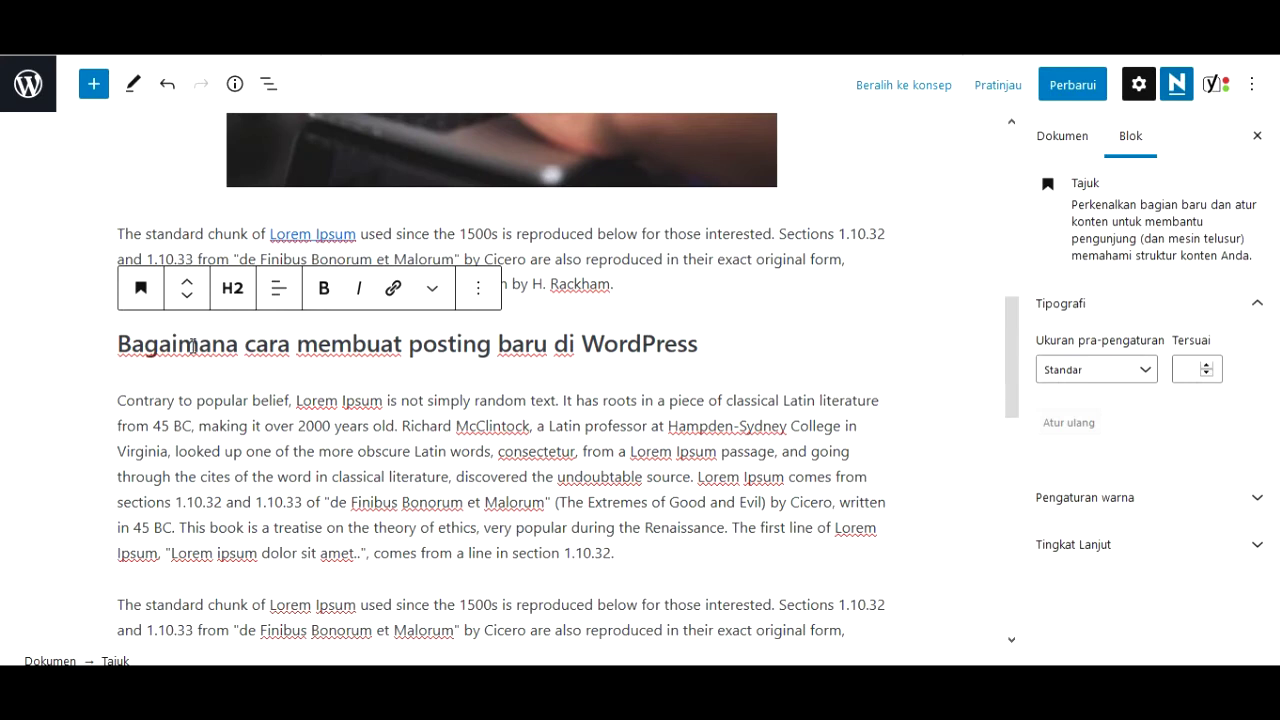
left_click(196, 344)
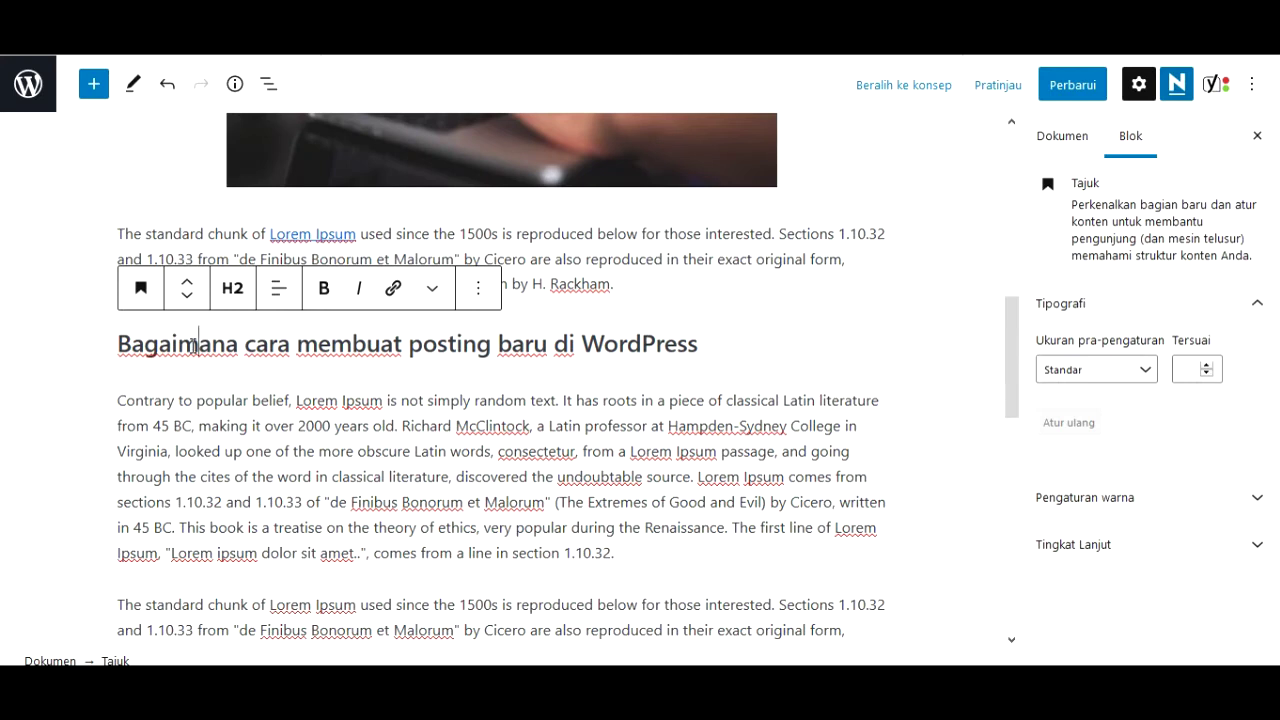
left_click(234, 292)
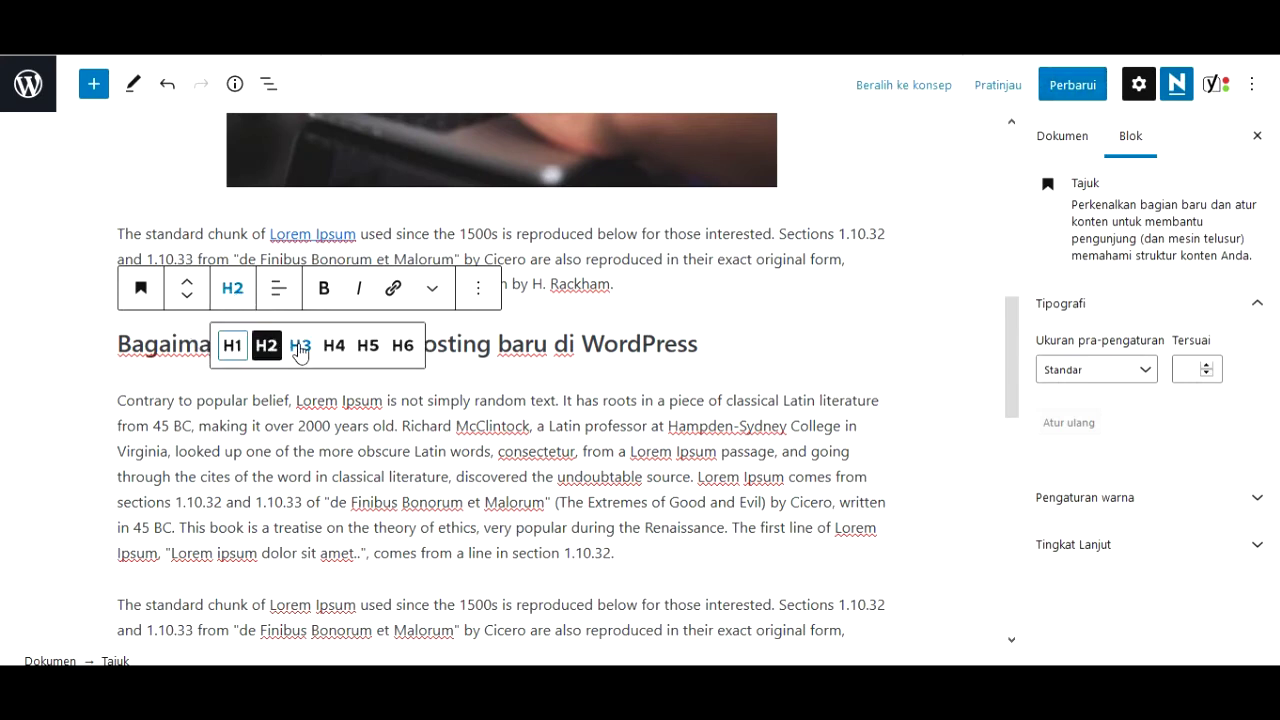
left_click(286, 402)
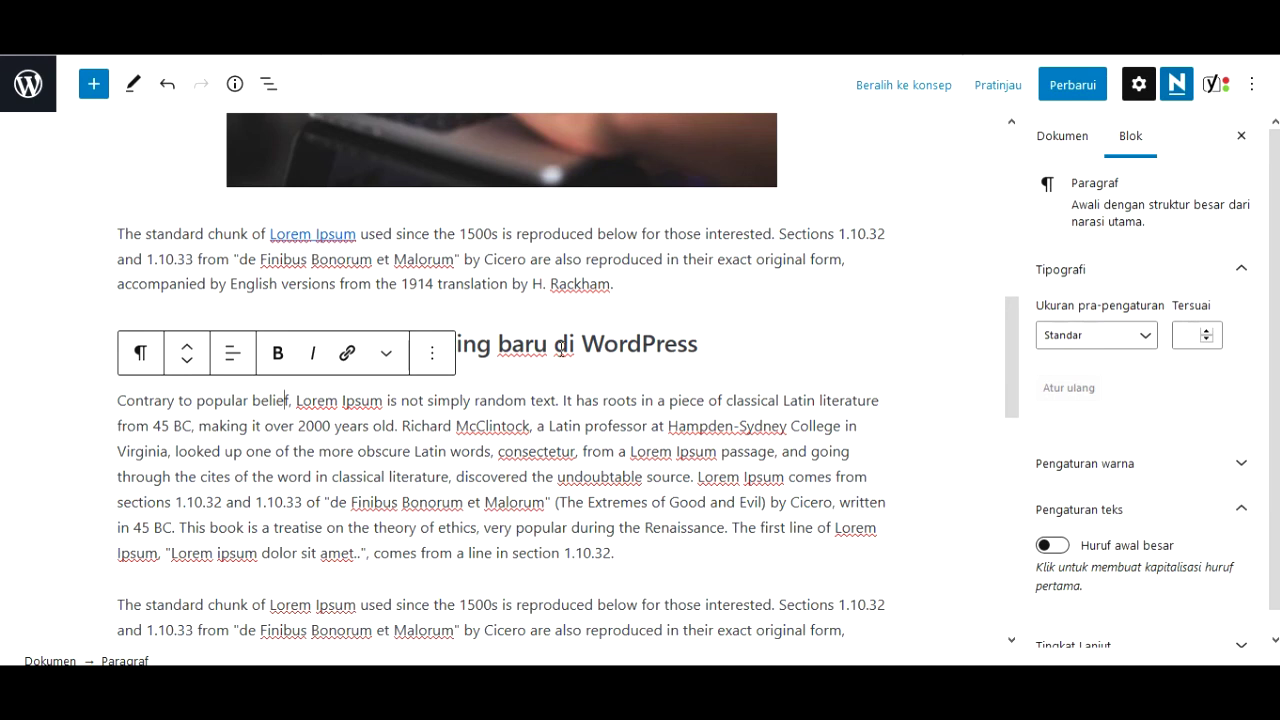
left_click(562, 347)
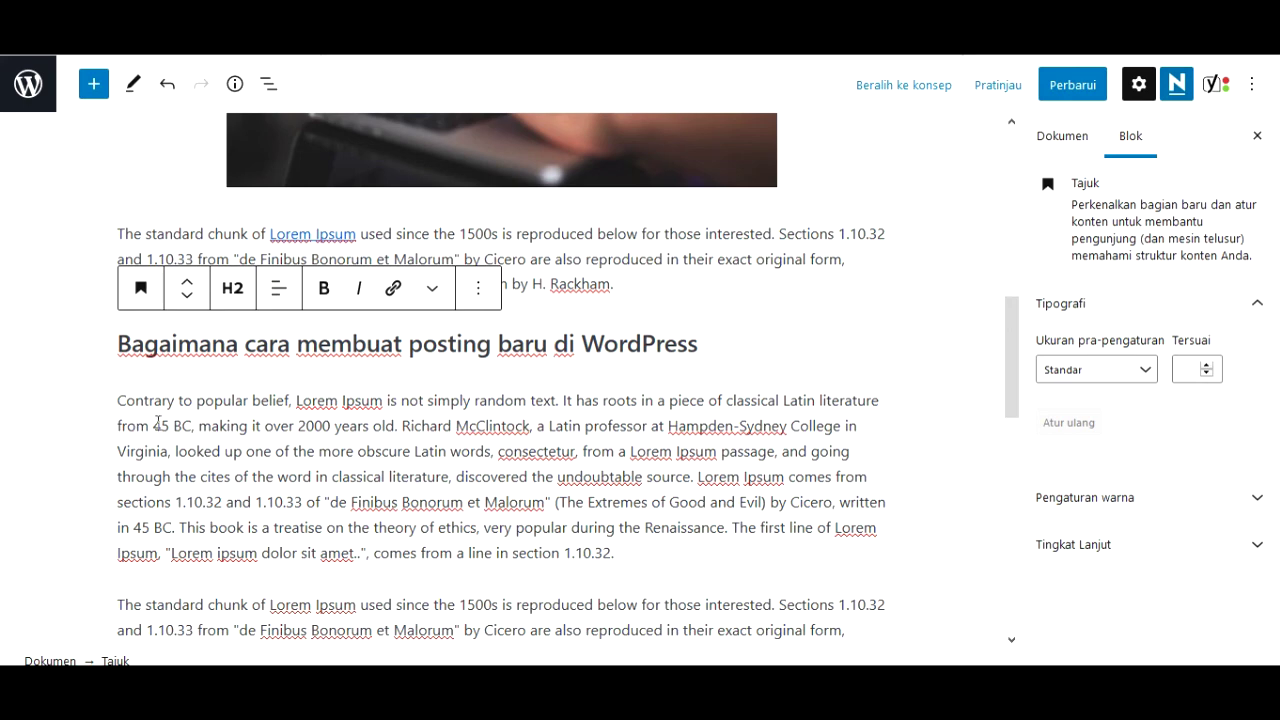
Look over the rest of the post content and update the published post with the changes
scroll(273, 420, "down", 4)
scroll(273, 420, "down", 1)
scroll(274, 420, "up", 5)
left_click(1075, 88)
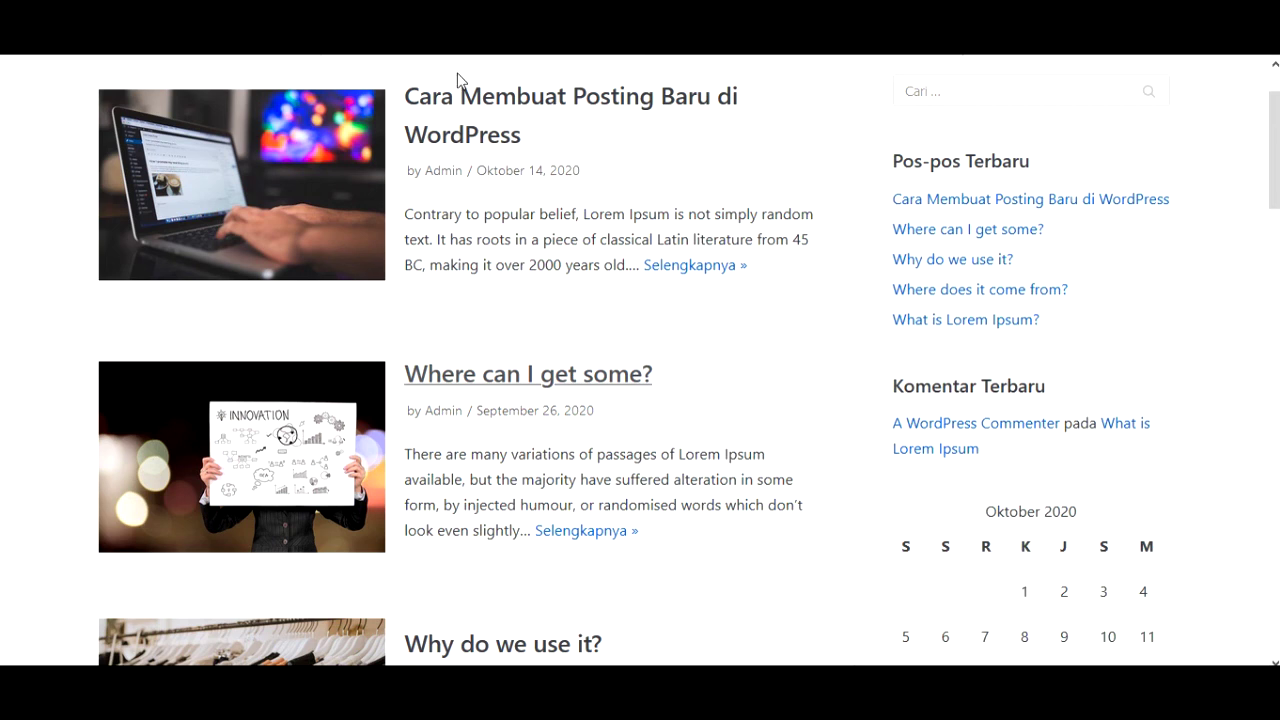
Open the post "Cara Membuat Posting Baru di WordPress" on the live site and examine its images, links, subheading and tags
scroll(452, 110, "up", 1)
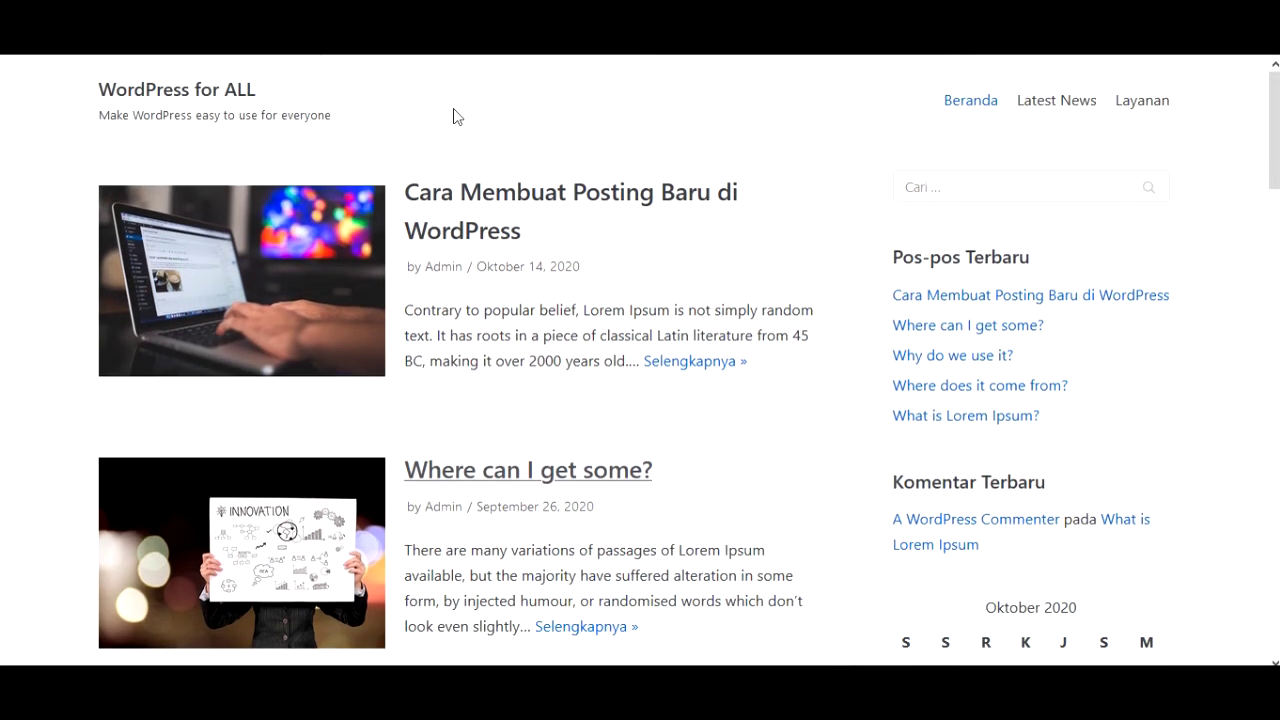
left_click(473, 201)
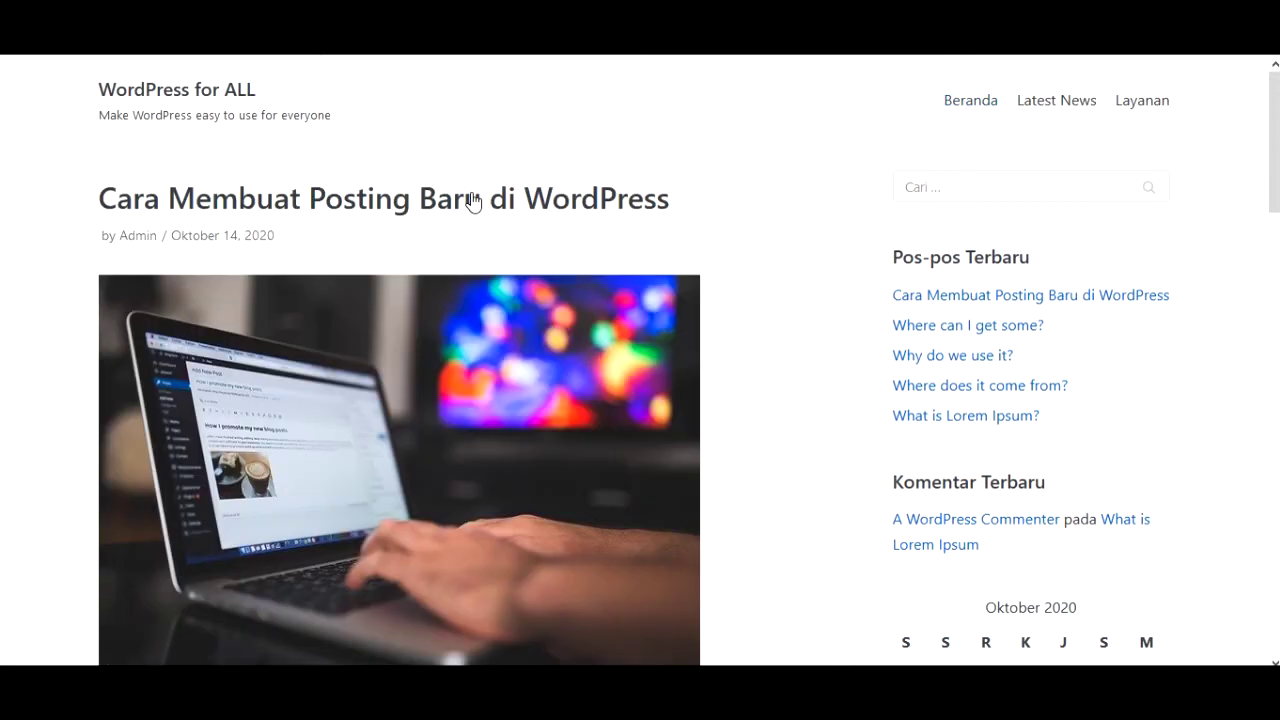
scroll(463, 202, "down", 5)
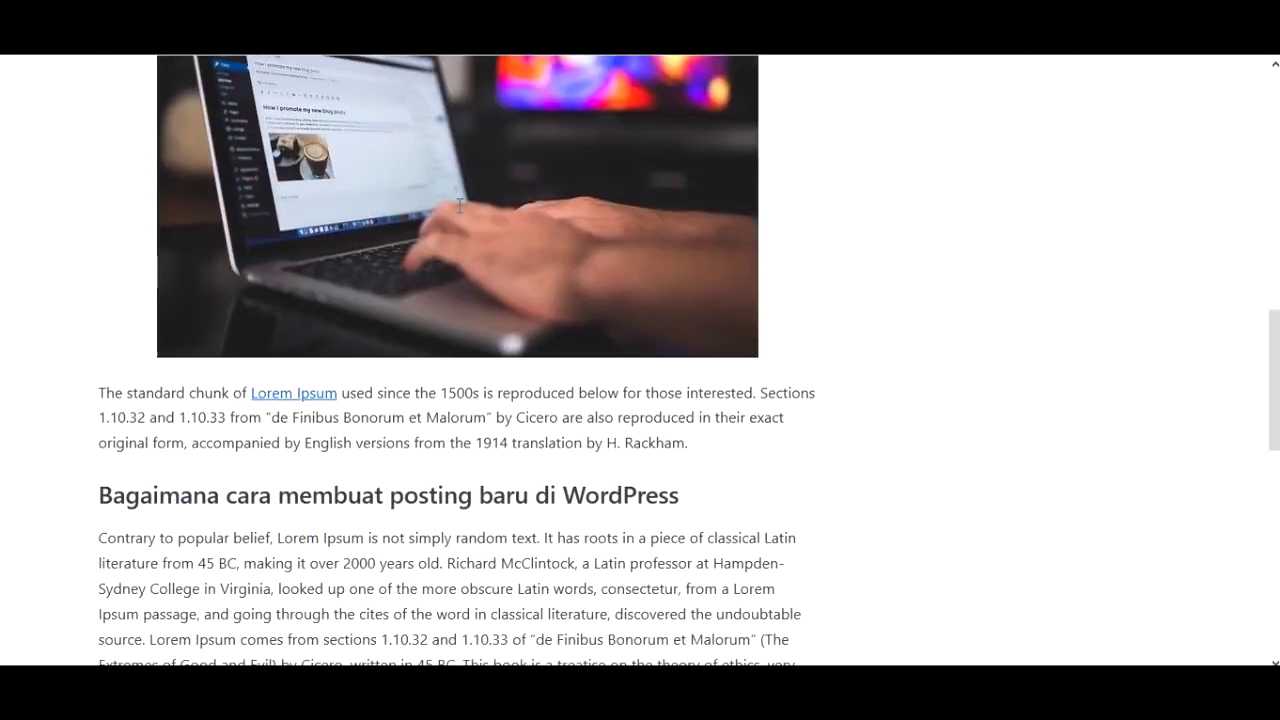
scroll(459, 205, "down", 3)
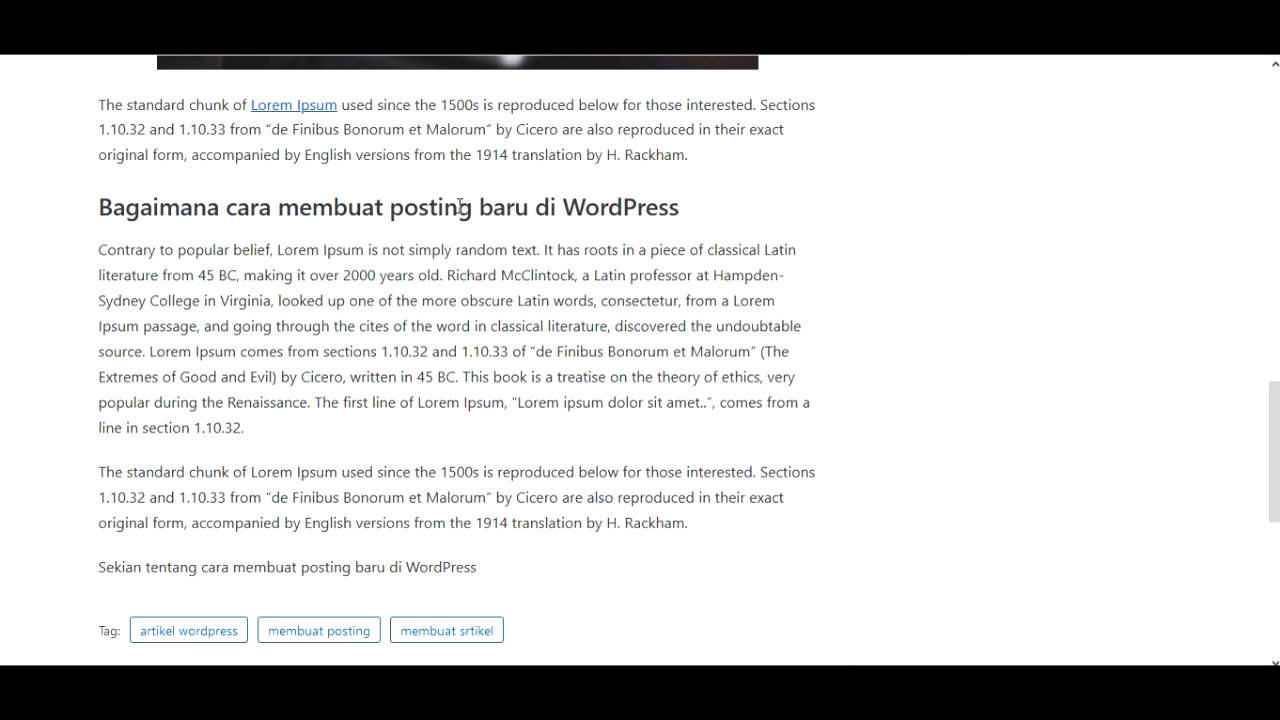
scroll(459, 206, "up", 4)
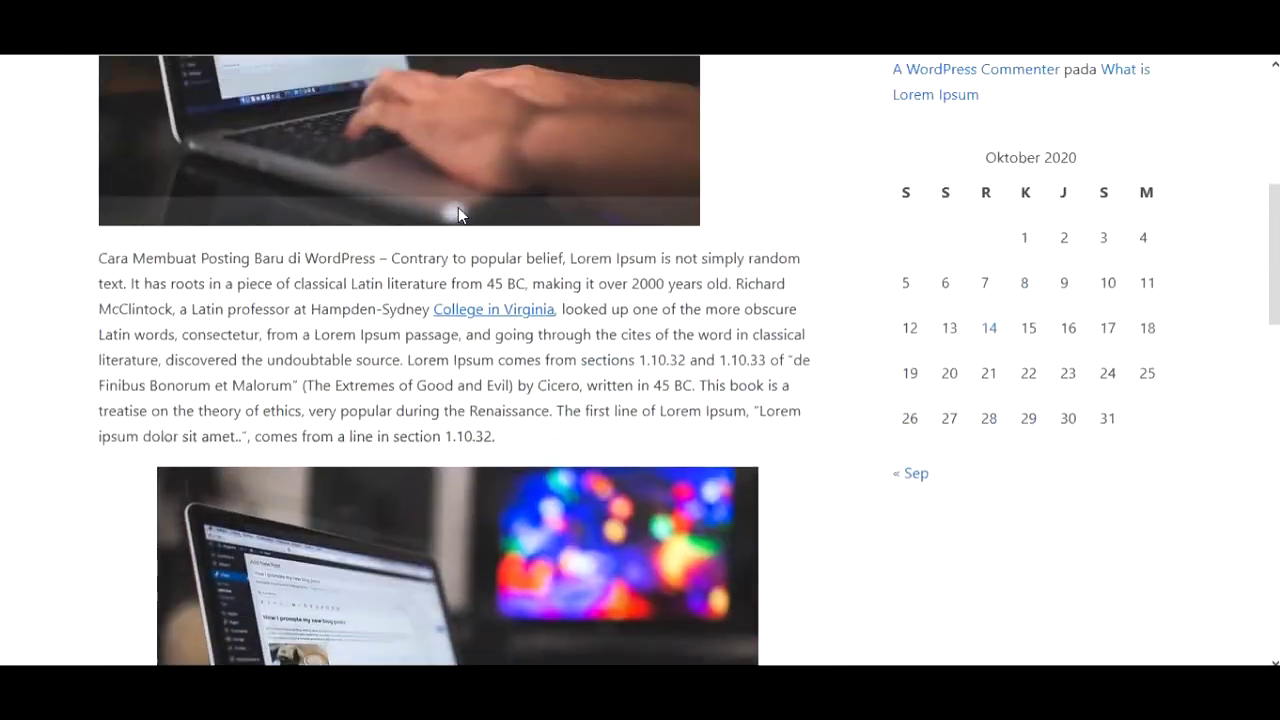
scroll(458, 207, "up", 6)
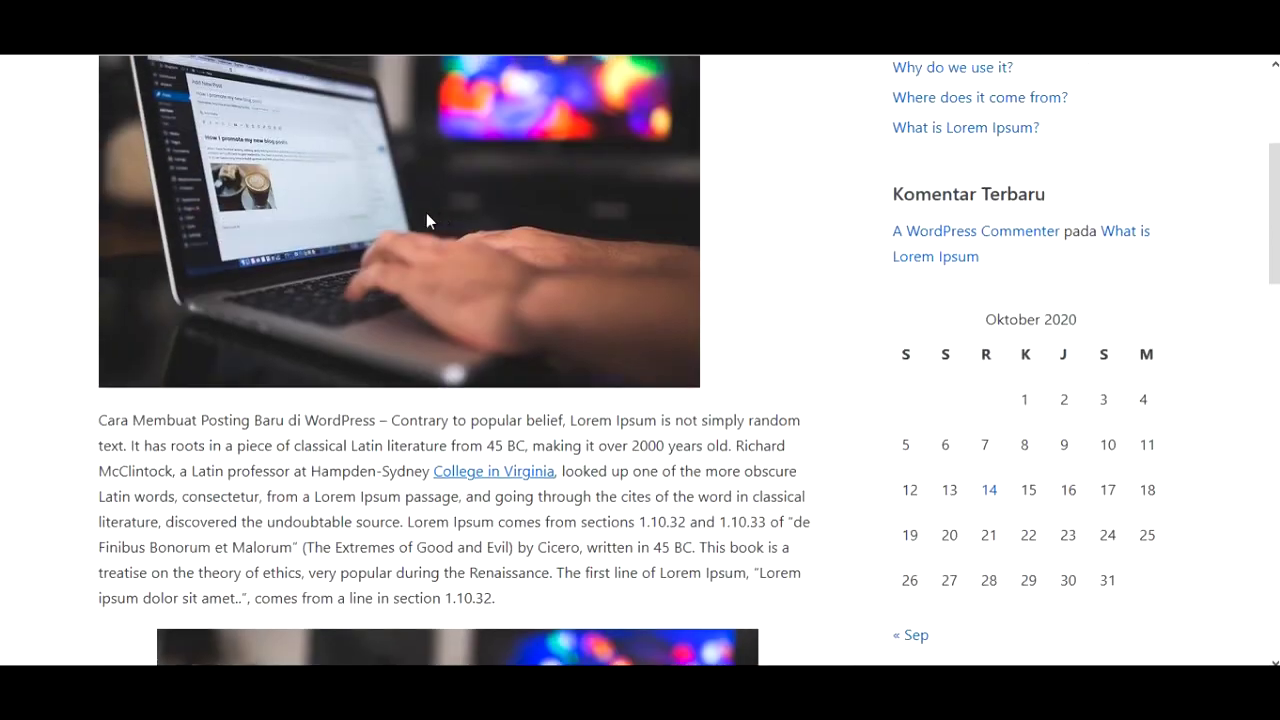
scroll(426, 221, "down", 4)
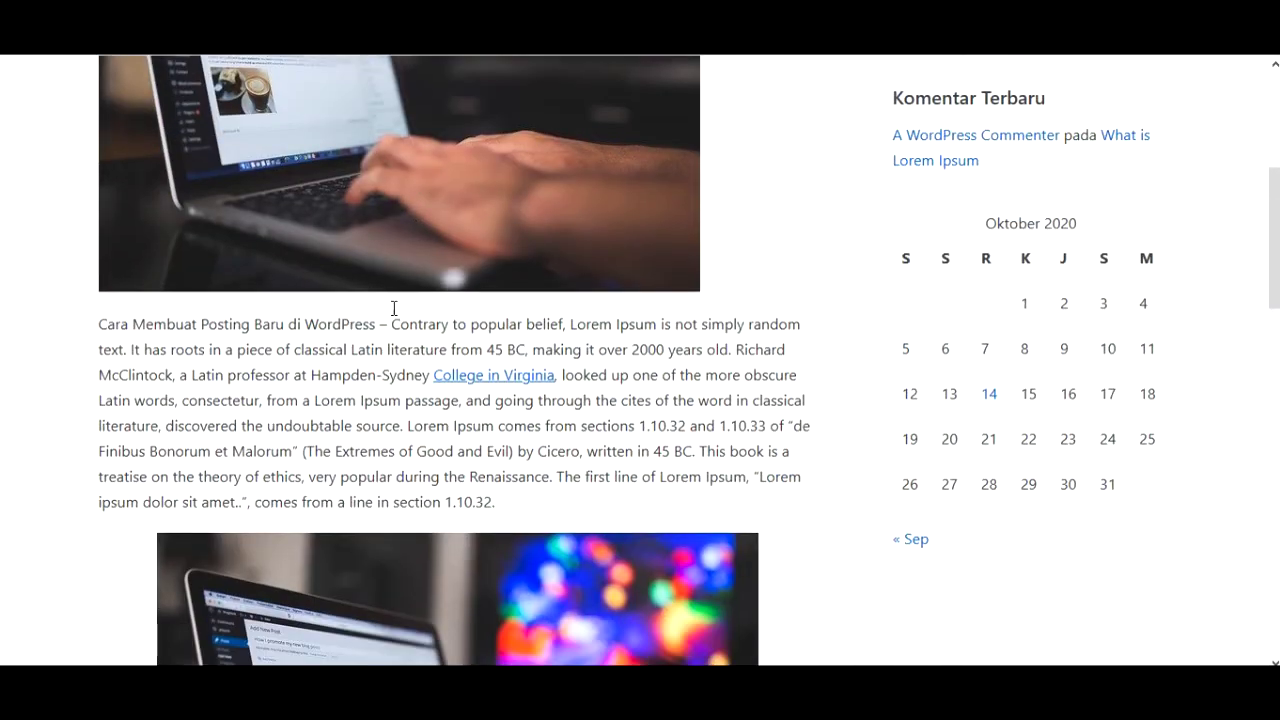
left_click_drag(391, 324, 518, 477)
left_click(585, 400)
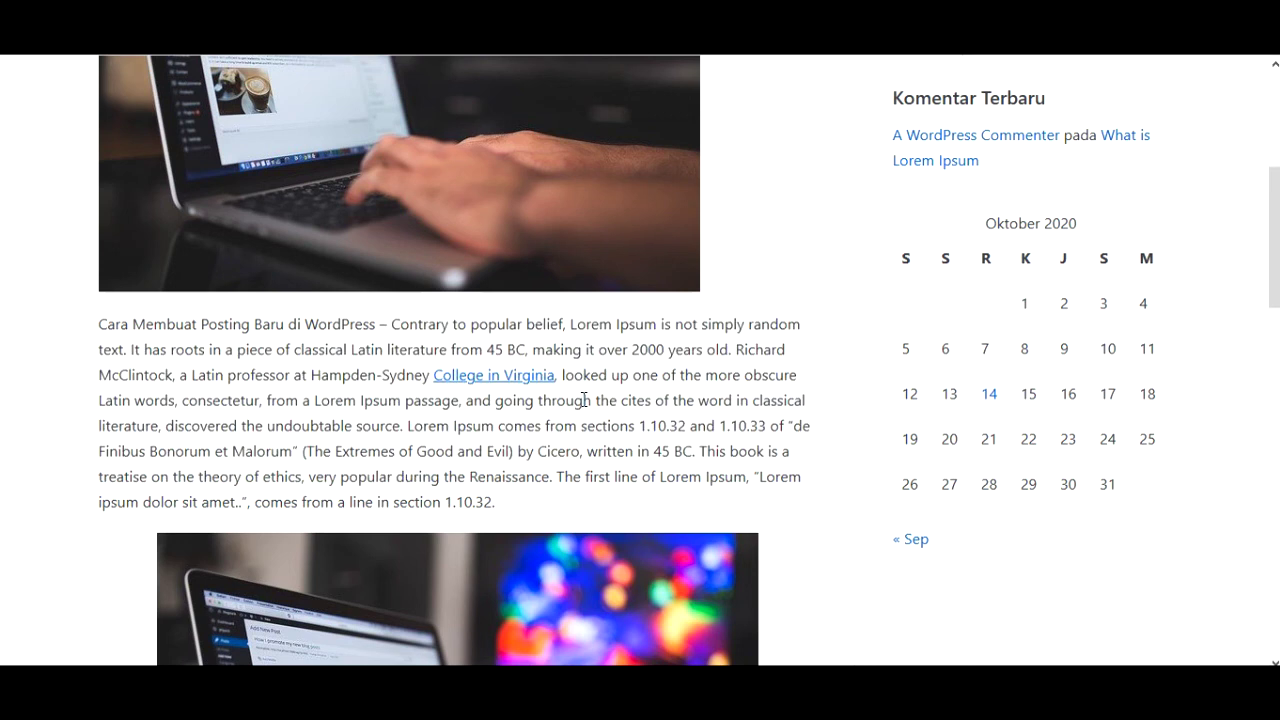